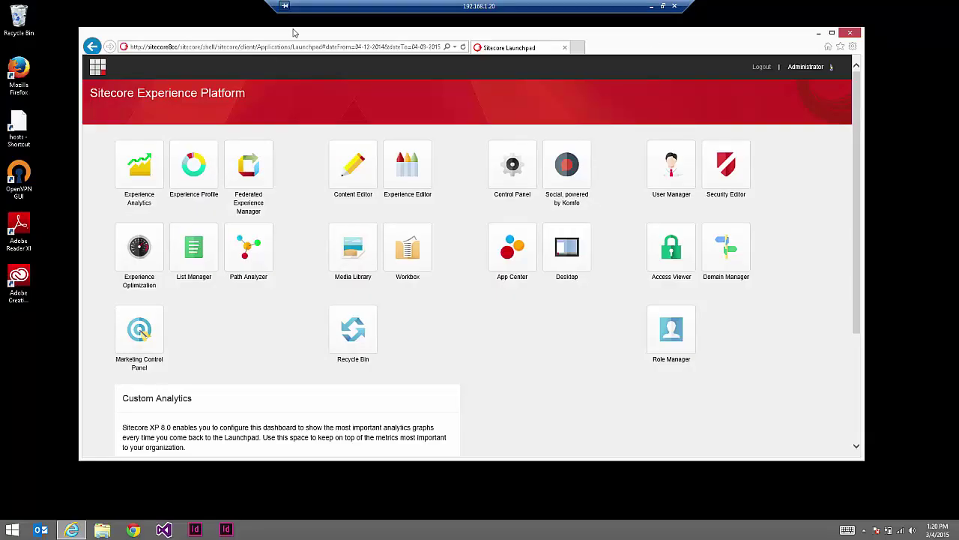
# Highlight the sitecore8cc host name in the address bar, then open the Control Panel from the Launchpad
pyautogui.click(148, 46)
pyautogui.click(148, 47)
pyautogui.moveTo(148, 47); pyautogui.dragTo(180, 48)
pyautogui.click(183, 48)
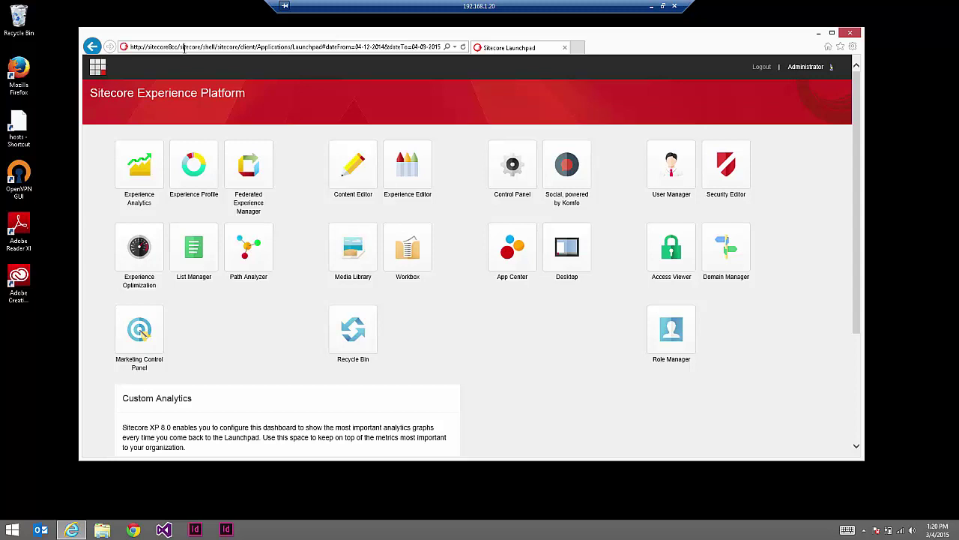
pyautogui.click(514, 173)
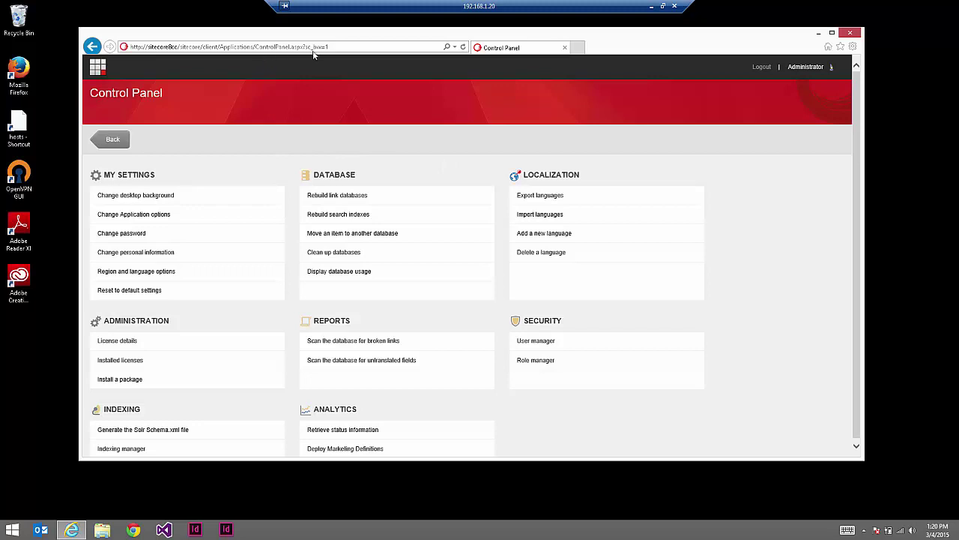
# Choose Sitecore Commerce Connect 8.0 rev. 150105.zip in Install a Package and accept the license terms
pyautogui.click(120, 379)
pyautogui.click(382, 192)
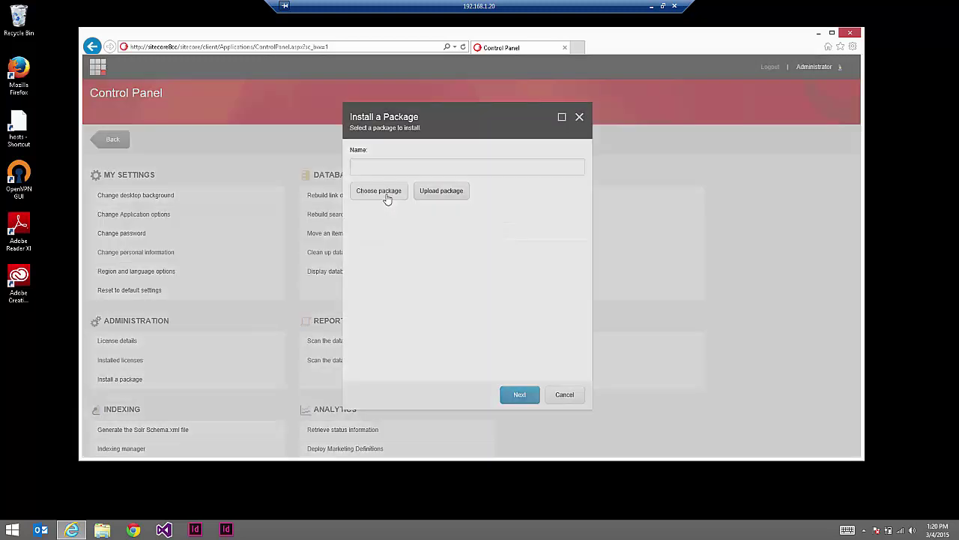
pyautogui.click(295, 200)
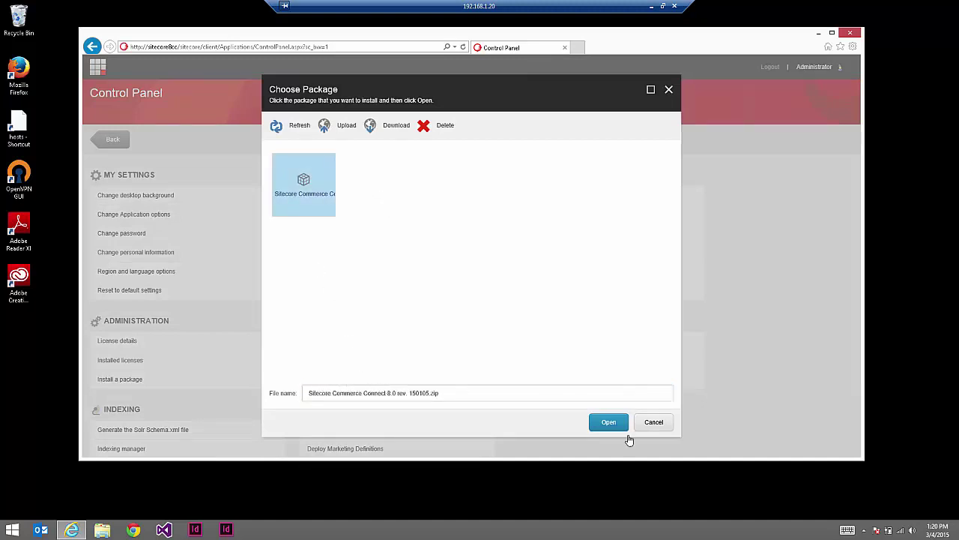
pyautogui.click(609, 422)
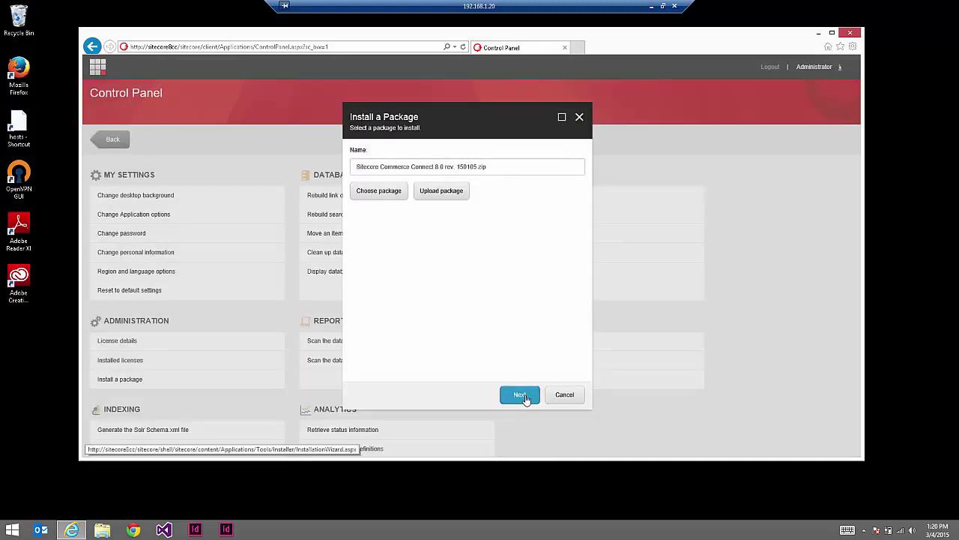
pyautogui.click(526, 396)
pyautogui.click(368, 360)
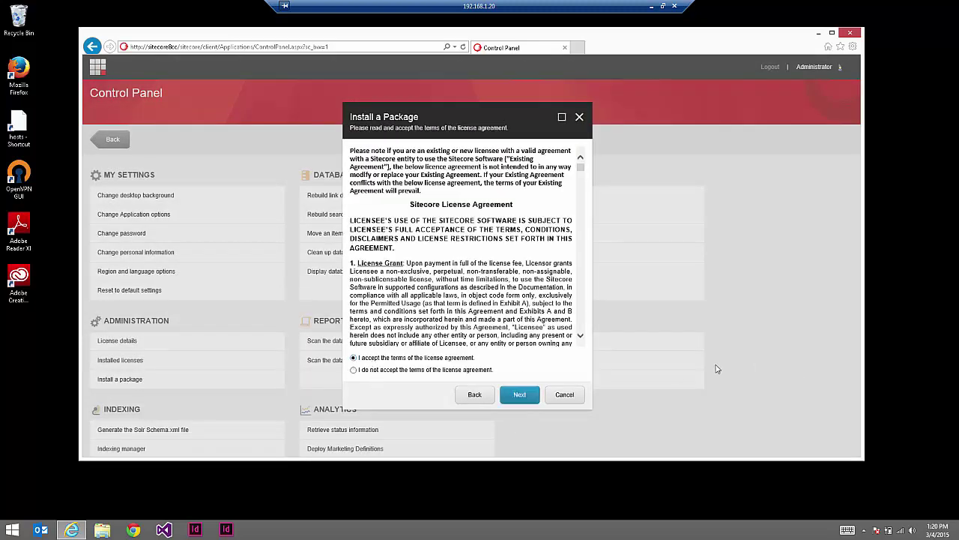
# Move to the installation instructions and highlight the post-installation steps
pyautogui.click(513, 399)
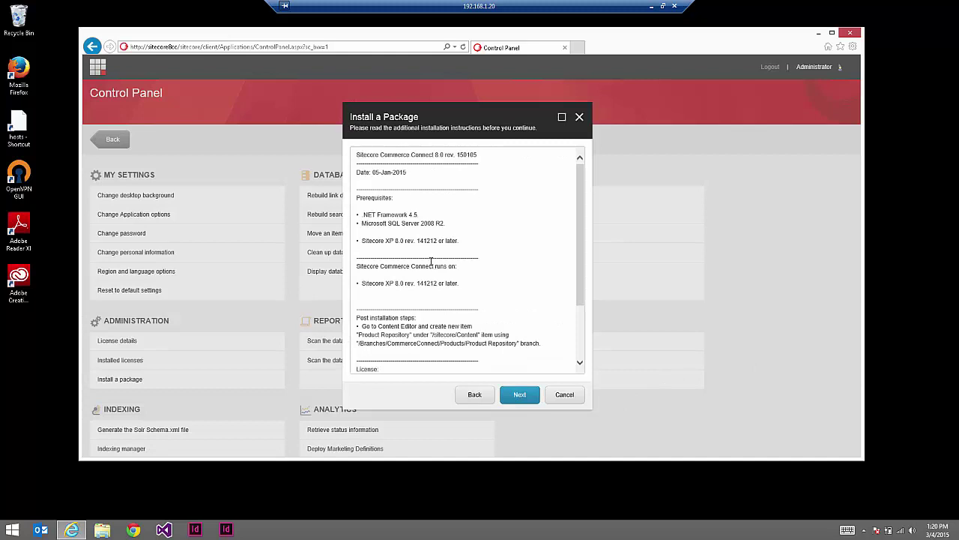
pyautogui.scroll(-1, 479, 284)
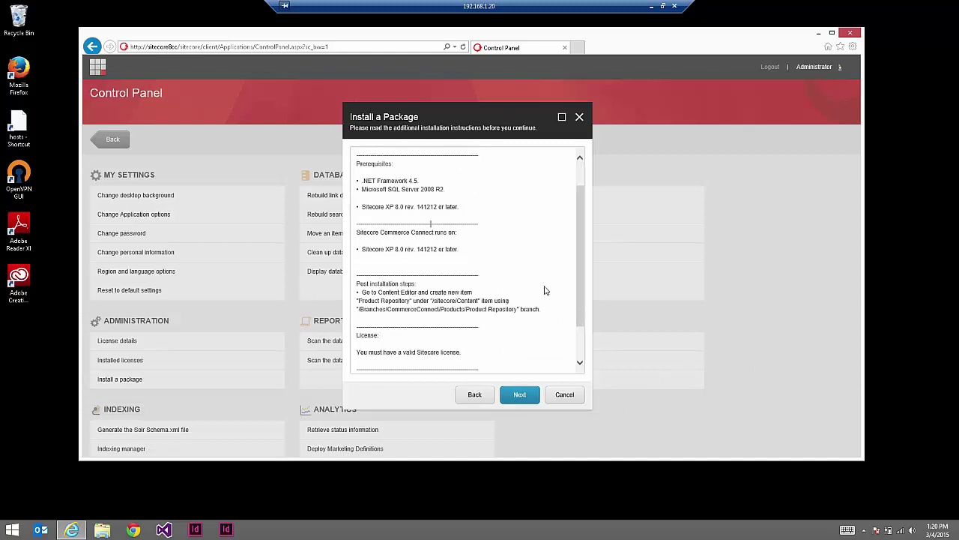
pyautogui.moveTo(358, 283); pyautogui.dragTo(548, 317)
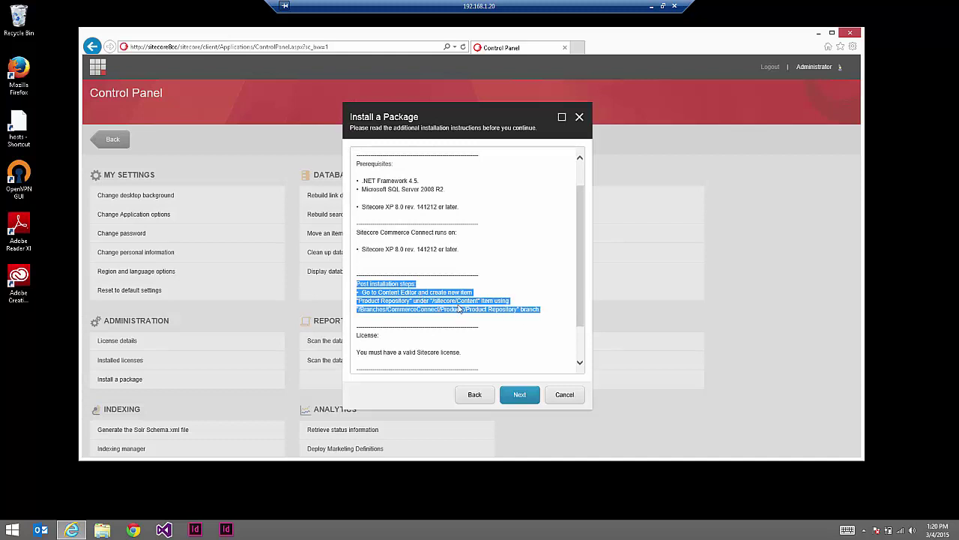
pyautogui.click(524, 302)
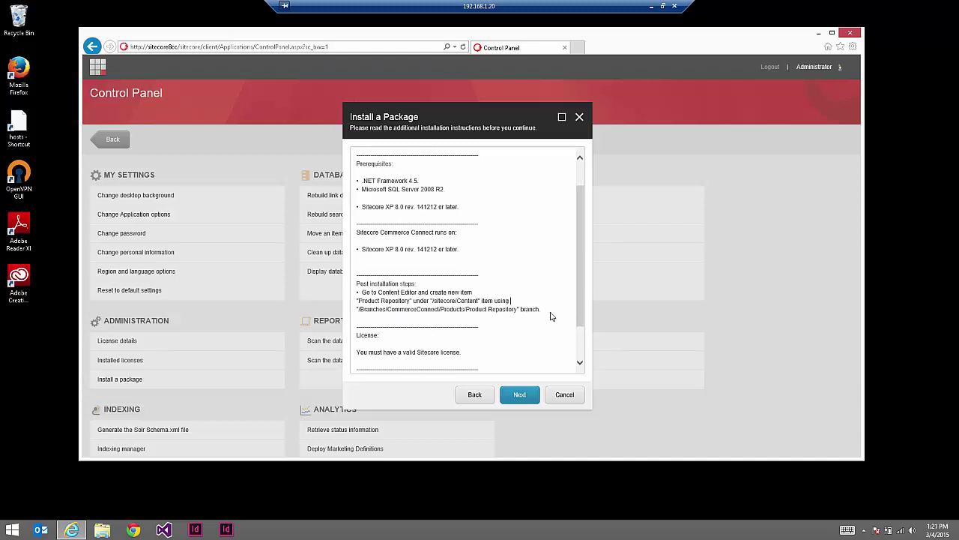
pyautogui.moveTo(548, 317); pyautogui.dragTo(357, 285)
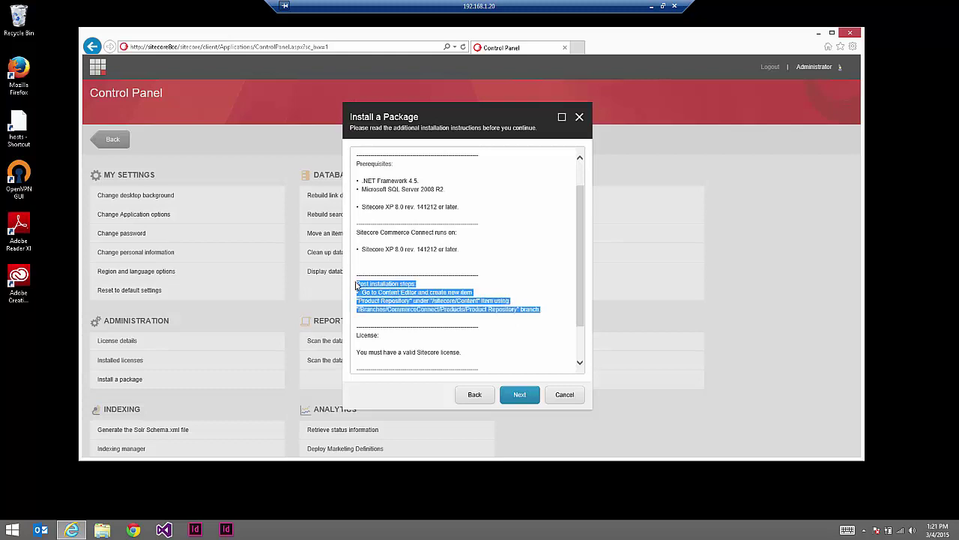
pyautogui.click(401, 310)
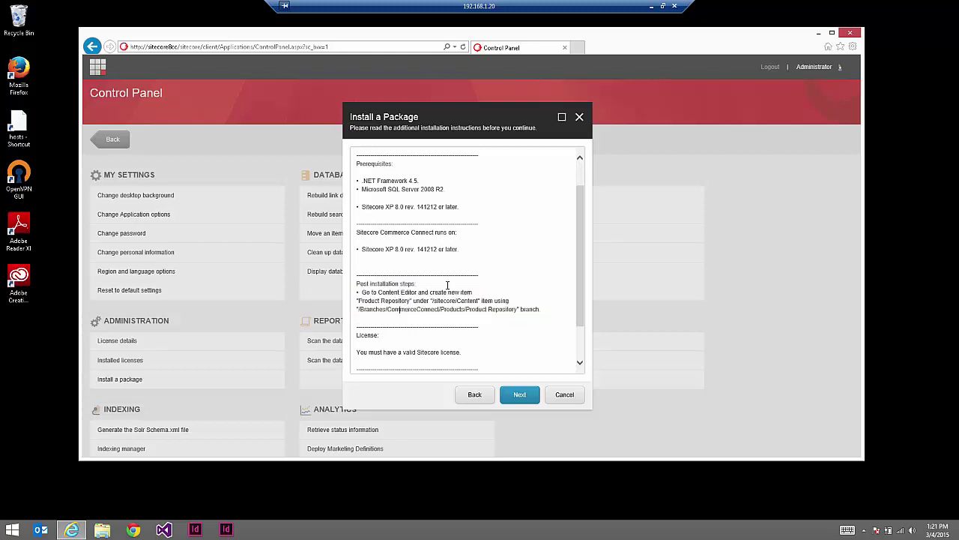
# Scroll down to highlight the license text, then continue to the package summary
pyautogui.scroll(-1, 447, 300)
pyautogui.scroll(-1, 447, 289)
pyautogui.moveTo(356, 287); pyautogui.dragTo(484, 312)
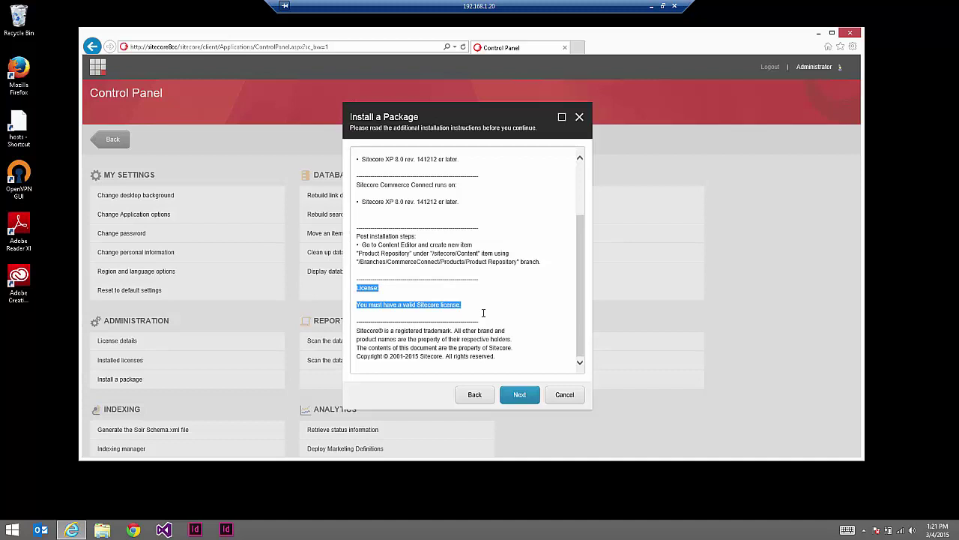
pyautogui.click(483, 314)
pyautogui.click(521, 393)
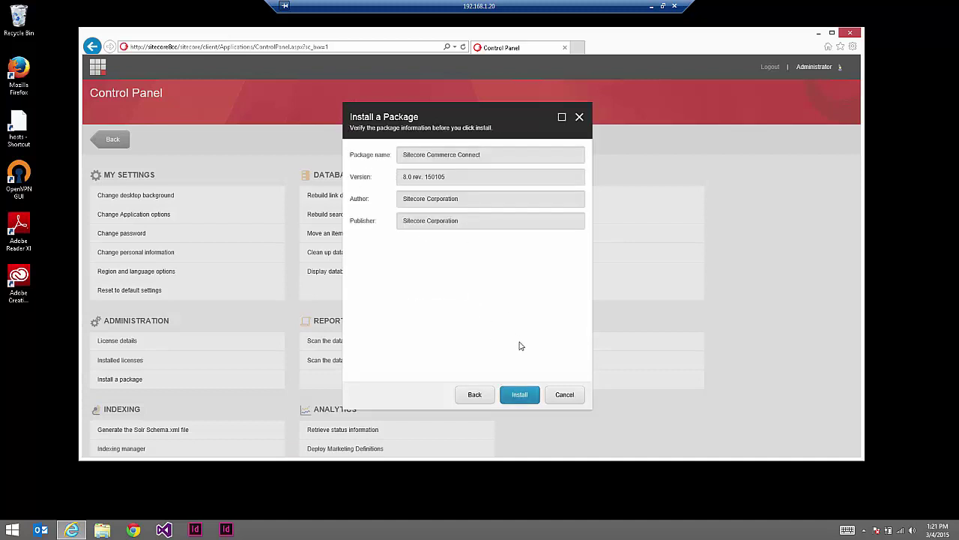
# Install the Sitecore Commerce Connect 8.0 rev. 150105 package
pyautogui.click(522, 399)
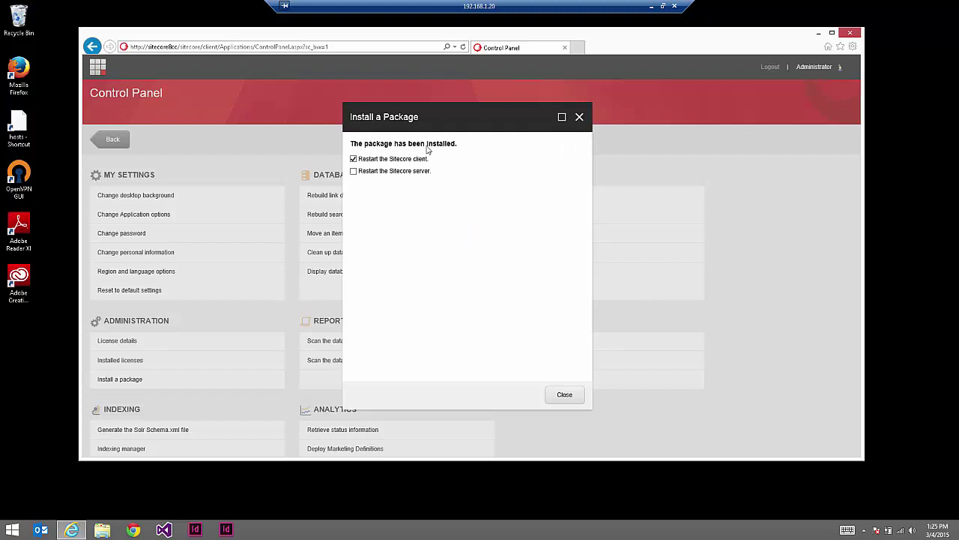
# Close the finished installer, go back to the start page, and select Content in the Content Editor tree
pyautogui.click(565, 395)
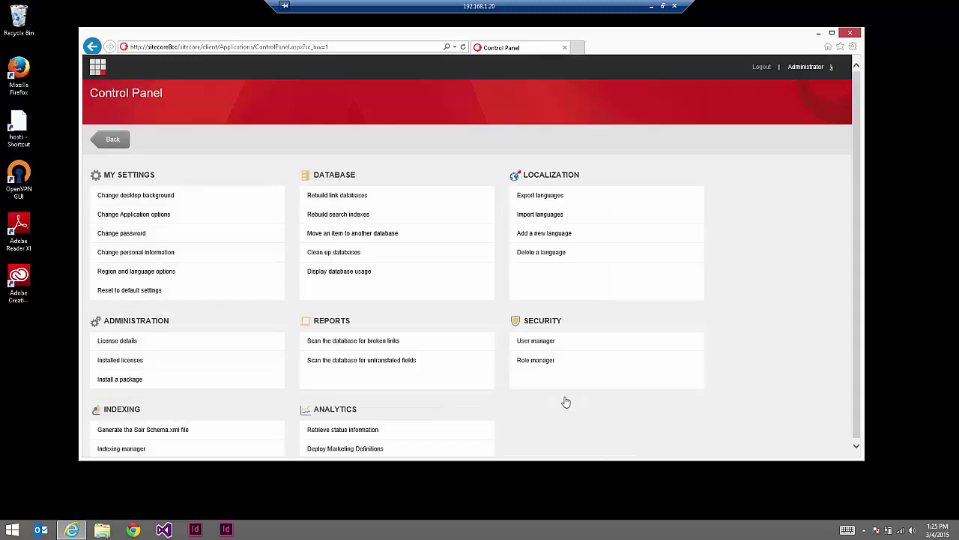
pyautogui.click(97, 68)
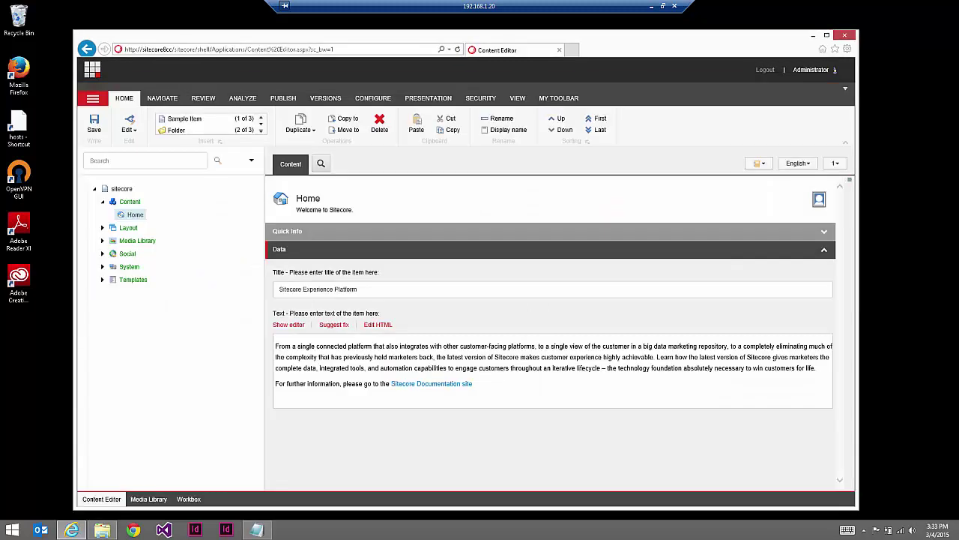
pyautogui.click(139, 206)
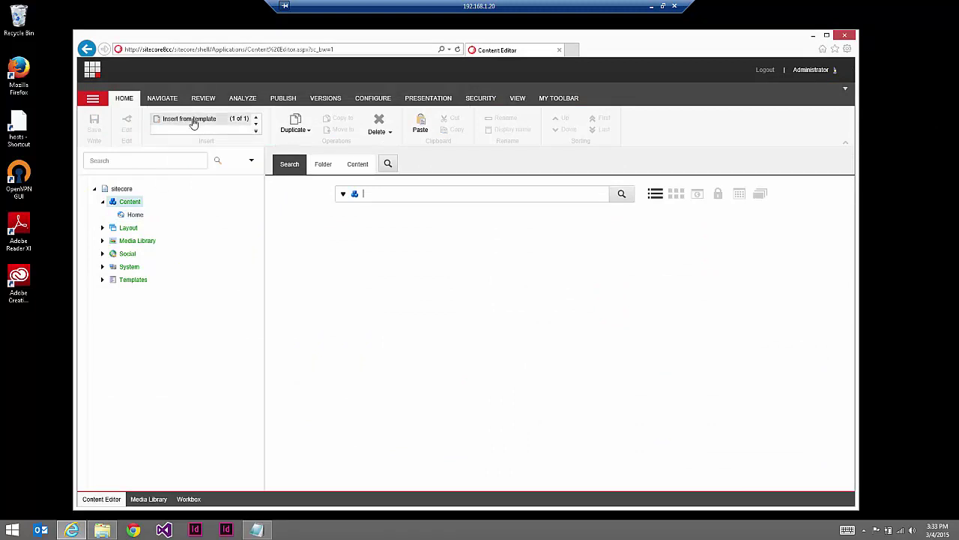
# Insert 'Product Repository' under Content from the Branches/CommerceConnect/Products/Product Repository template
pyautogui.click(191, 120)
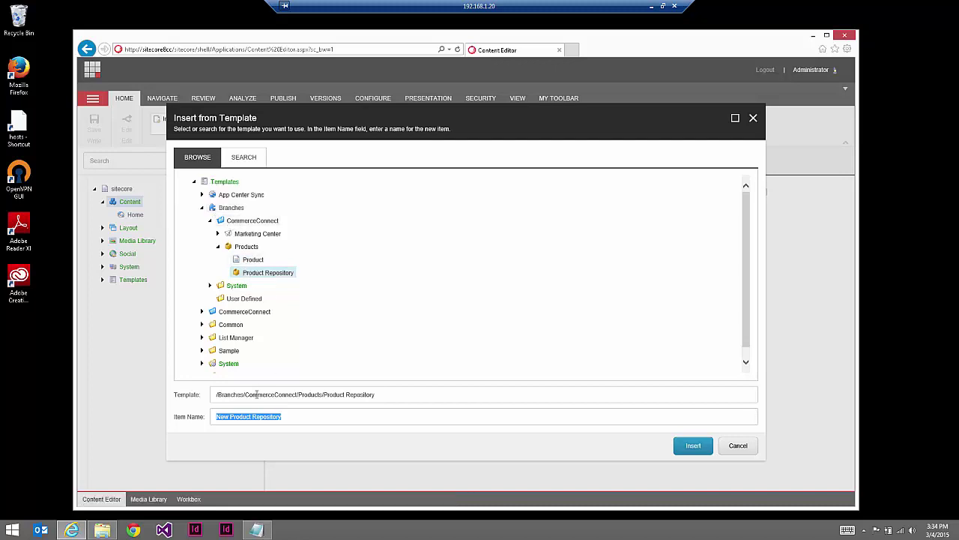
pyautogui.doubleClick(219, 417)
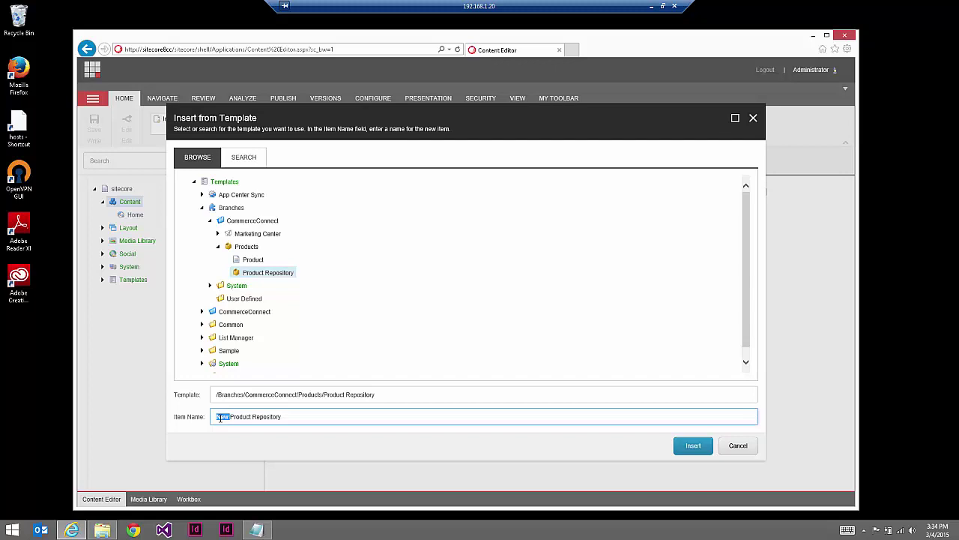
pyautogui.press('Delete')
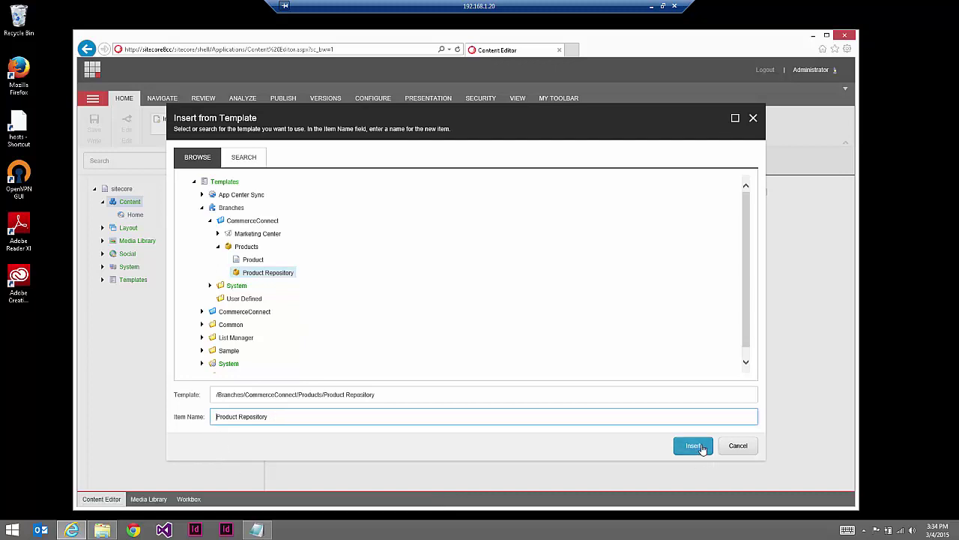
pyautogui.click(694, 446)
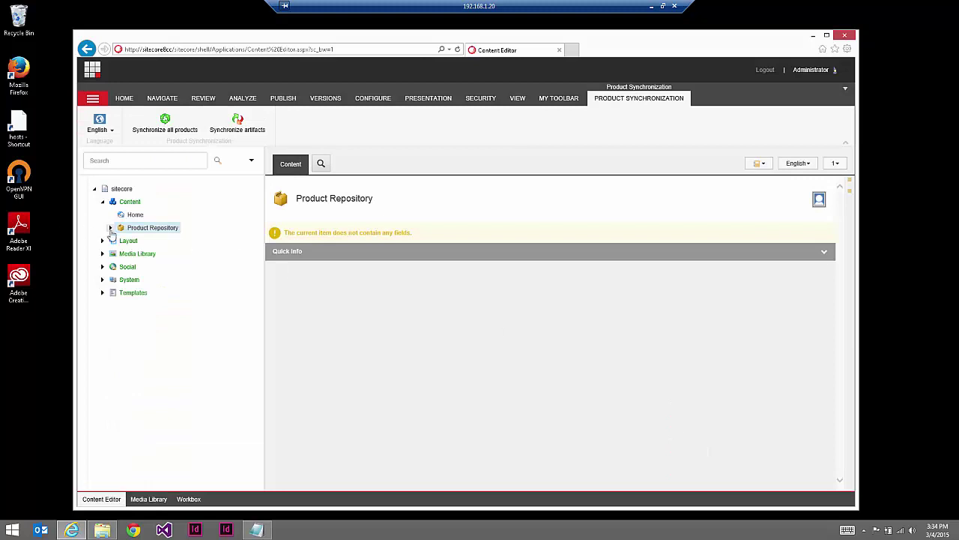
# Expand Product Repository's folders and Quick Info, selecting the path /sitecore/content/Product Repository
pyautogui.click(110, 227)
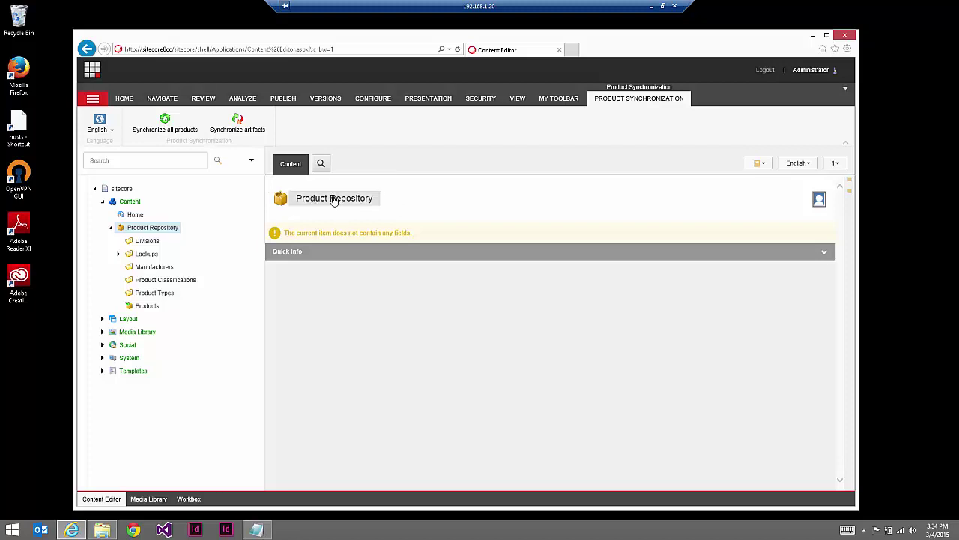
pyautogui.click(825, 253)
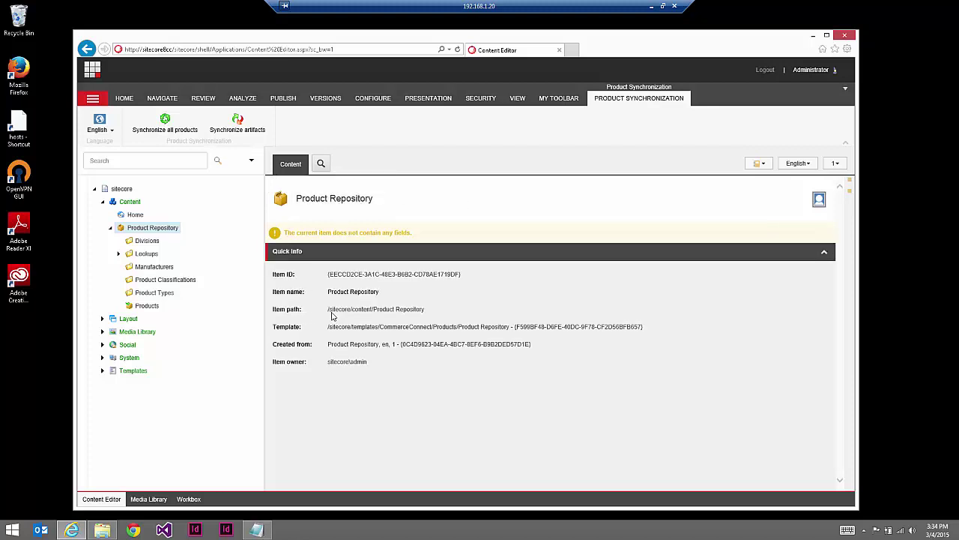
pyautogui.moveTo(425, 314); pyautogui.dragTo(332, 314)
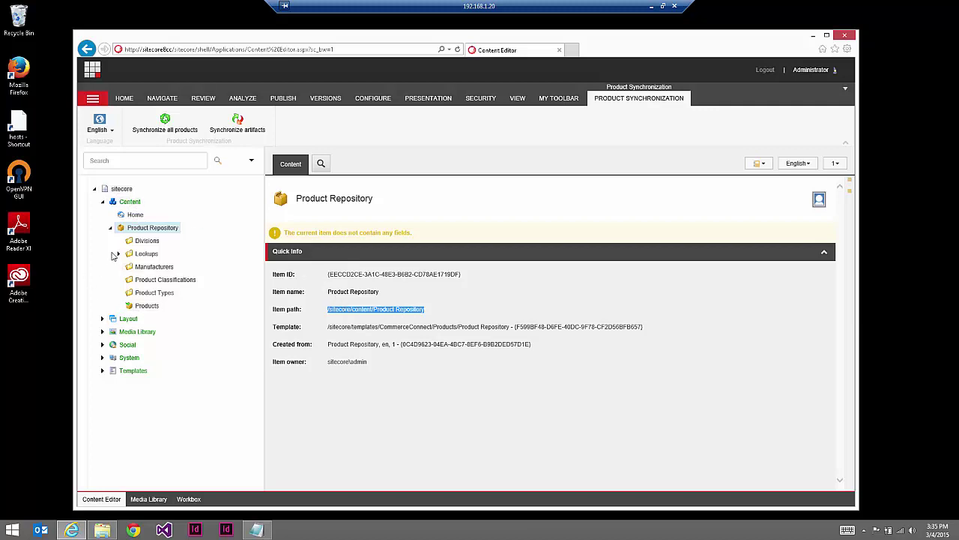
# Expand Lookups plus Resource Types, Product Relation Type and Identification (EAN, ISBN, ProductCode, SKU)
pyautogui.click(118, 254)
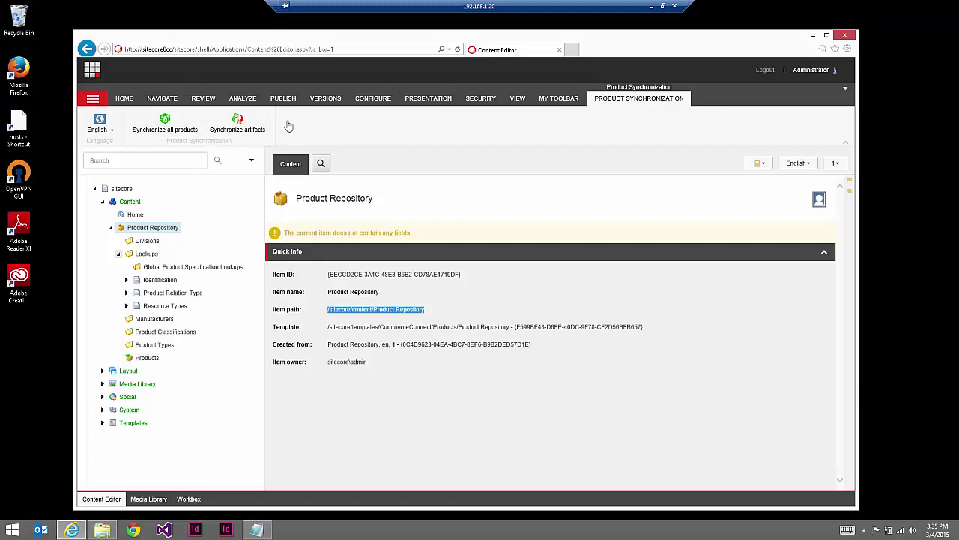
pyautogui.click(126, 305)
pyautogui.click(126, 293)
pyautogui.click(126, 281)
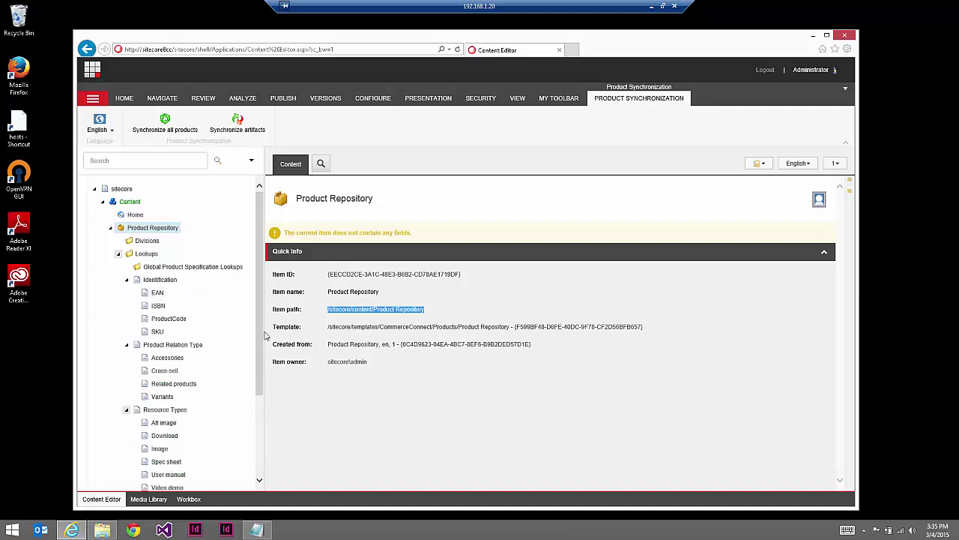
pyautogui.moveTo(261, 337); pyautogui.dragTo(261, 373)
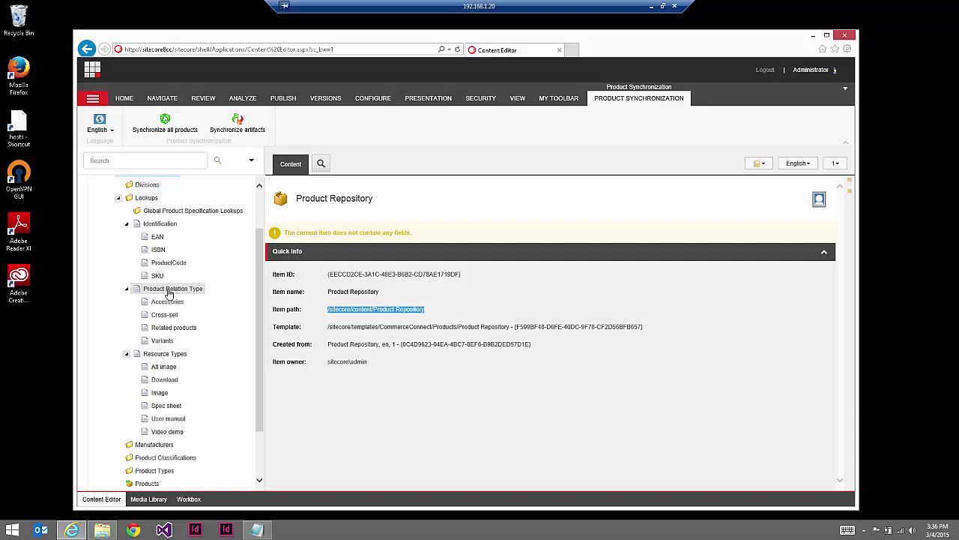
pyautogui.scroll(2, 261, 315)
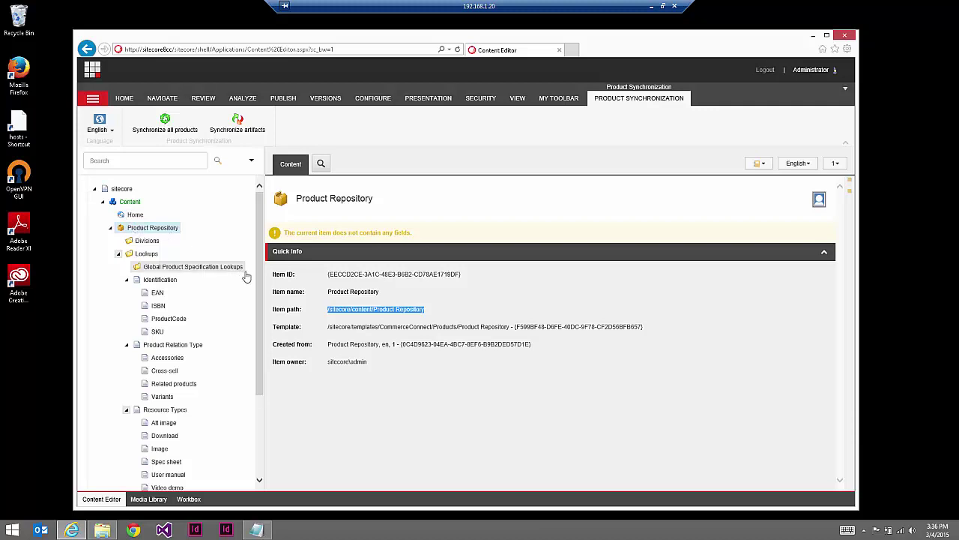
pyautogui.moveTo(257, 264); pyautogui.dragTo(258, 233)
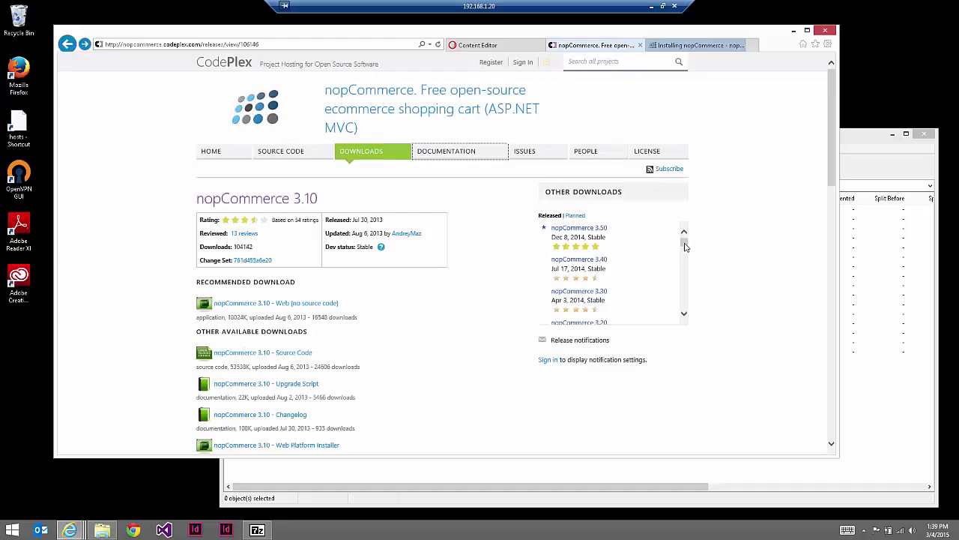
# Go over slide 18 on installing NopCommerce 3.1, then view the CodePlex nopCommerce 3.10 release page
pyautogui.moveTo(688, 248)
pyautogui.mouseDown()
pyautogui.moveTo(691, 283)
pyautogui.moveTo(686, 241)
pyautogui.mouseUp()
# Select the CodePlex release page address, then switch to the Installing nopCommerce documentation tab
pyautogui.click(166, 46)
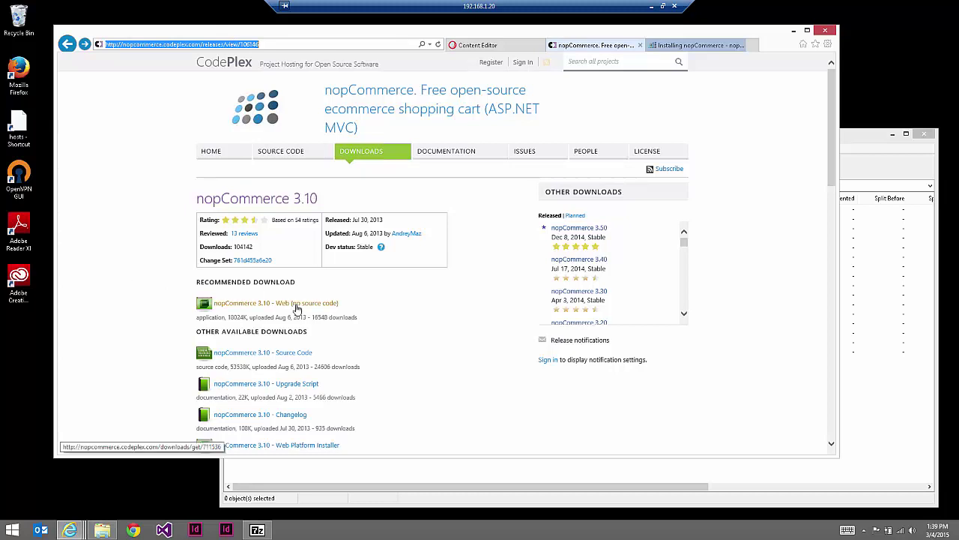
pyautogui.click(714, 45)
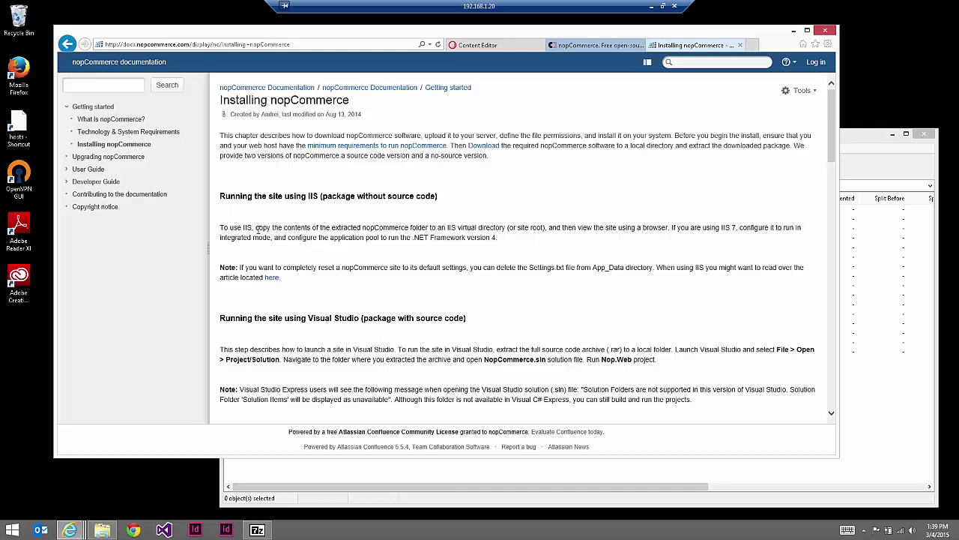
# Highlight the instruction to copy the extracted folder, then show the nopCommerce_3.10_NoSource archive contents
pyautogui.moveTo(257, 228); pyautogui.dragTo(439, 230)
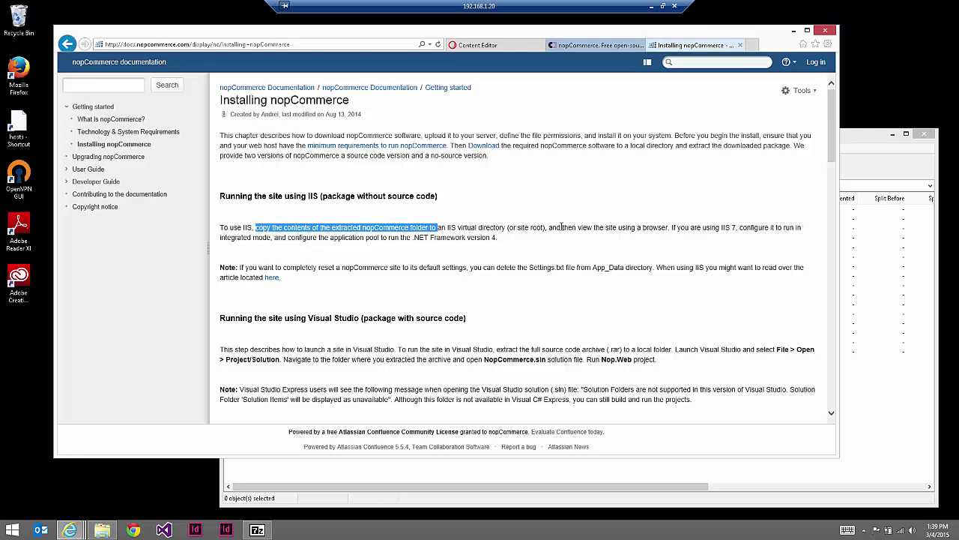
pyautogui.click(849, 144)
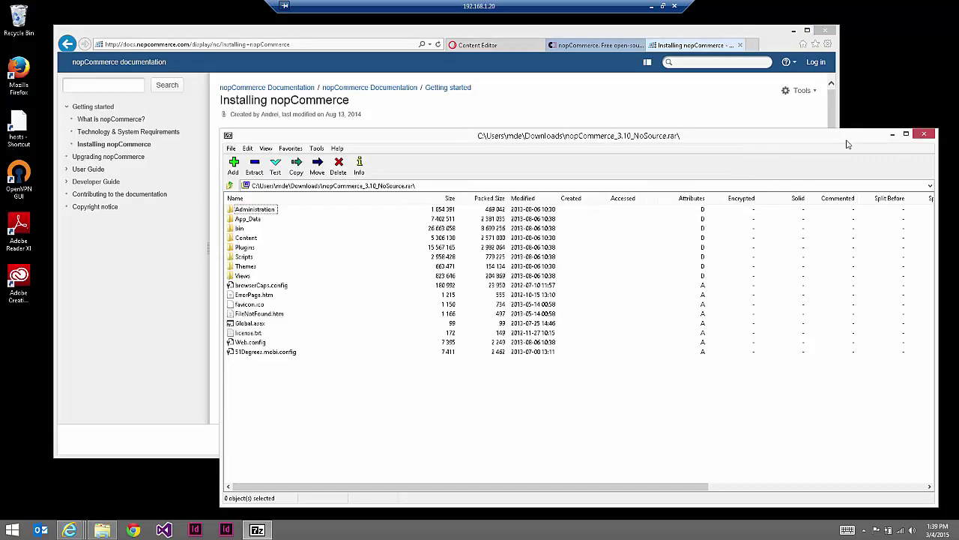
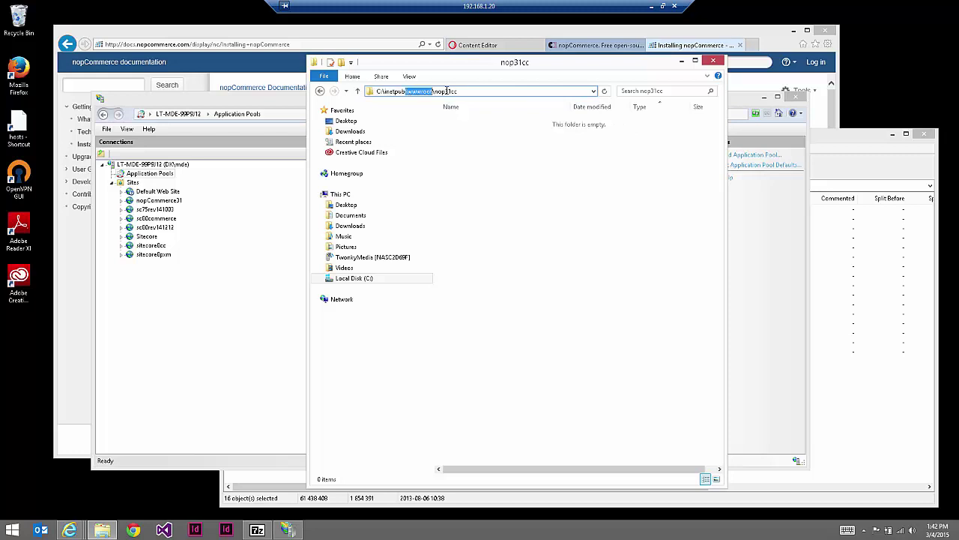
# Select nop31cc in the File Explorer address bar path under C:\inetpub\wwwroot
pyautogui.doubleClick(445, 90)
# Start a new IIS website named nop31cc with physical path C:\inetpub\wwwroot\nop31cc
pyautogui.click(219, 101)
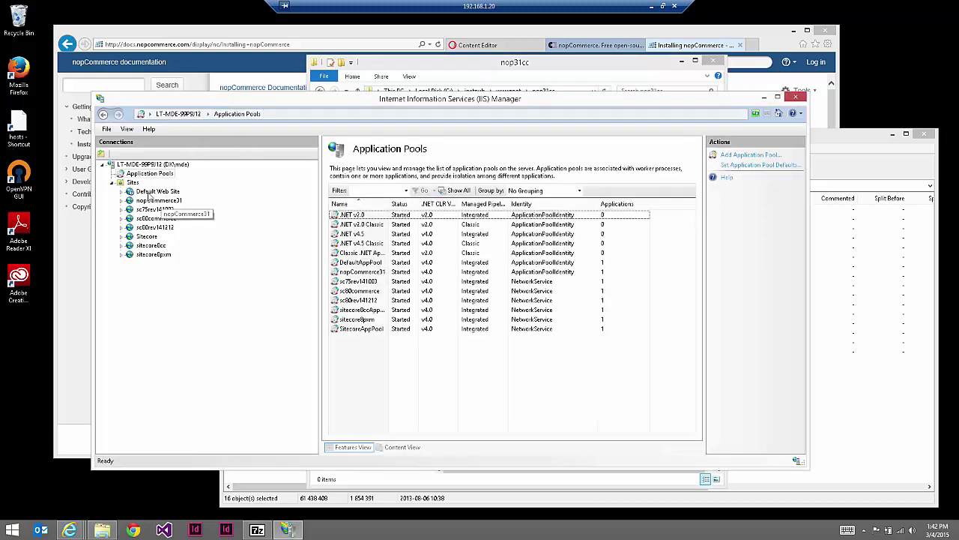
pyautogui.rightClick(132, 183)
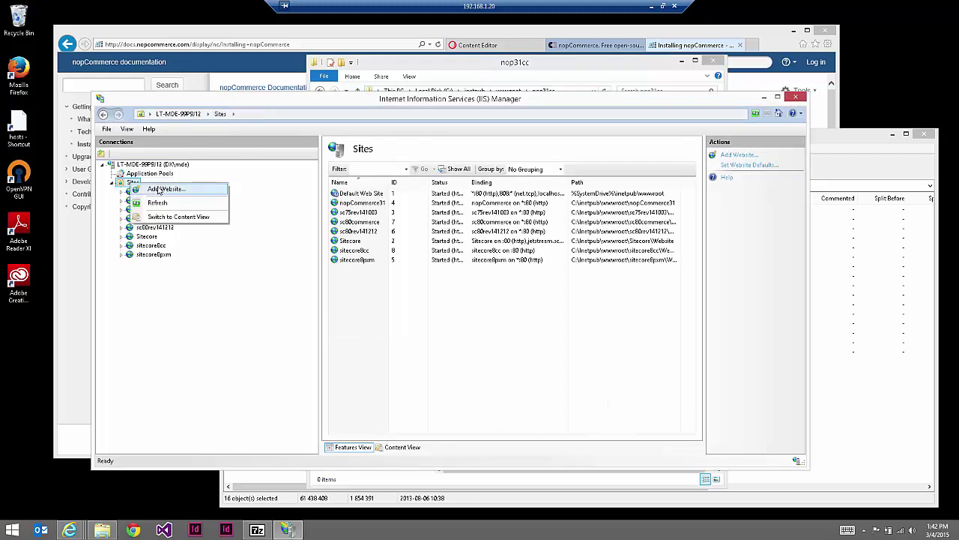
pyautogui.click(163, 189)
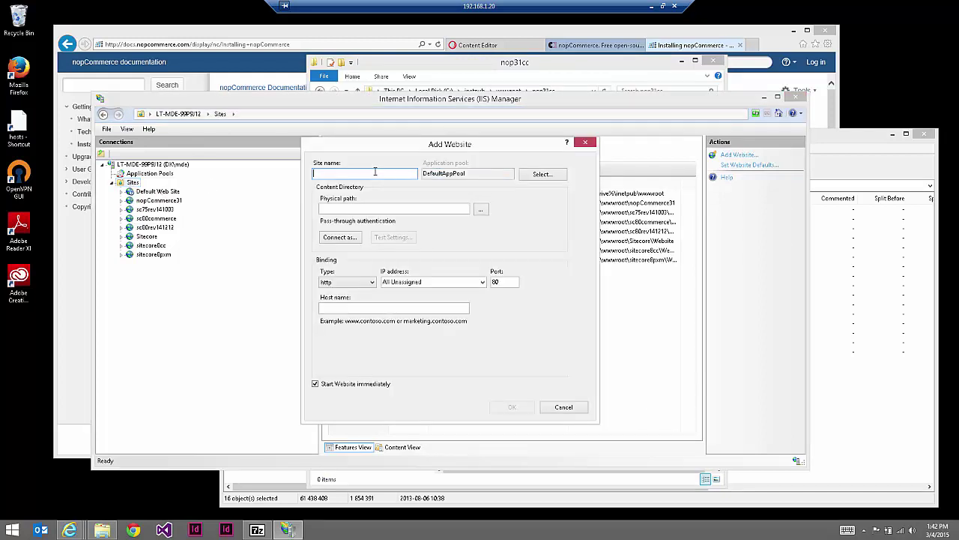
pyautogui.write('nop31cc')
pyautogui.click(480, 209)
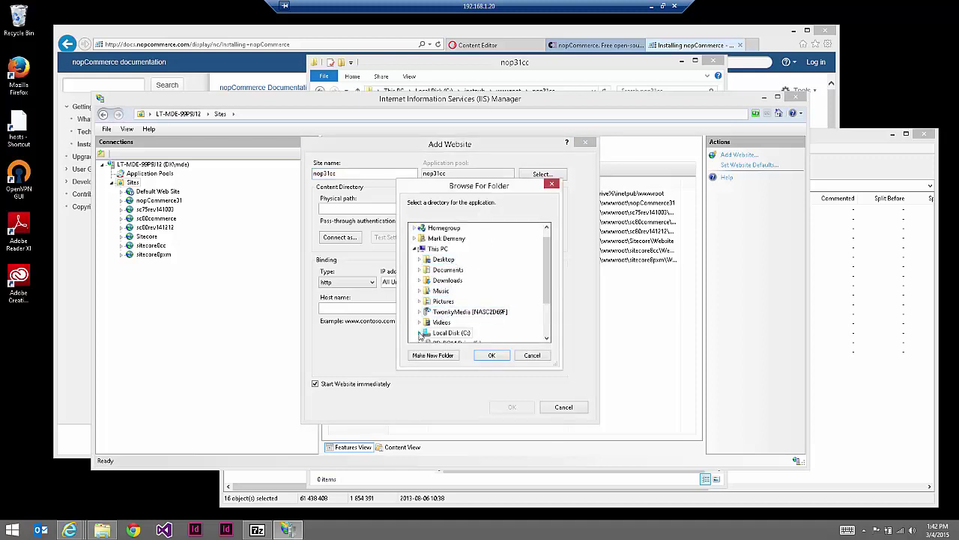
pyautogui.scroll(-1, 542, 284)
pyautogui.doubleClick(449, 291)
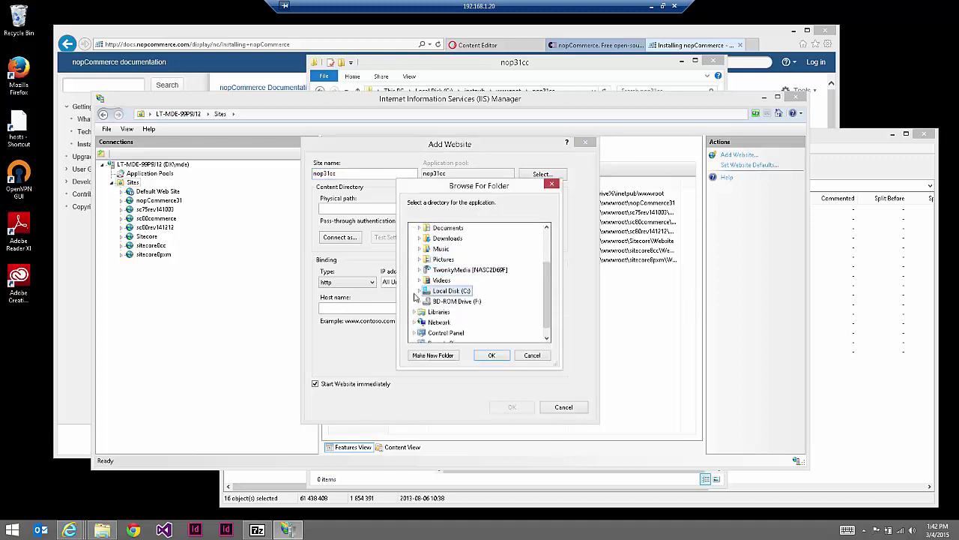
pyautogui.doubleClick(448, 248)
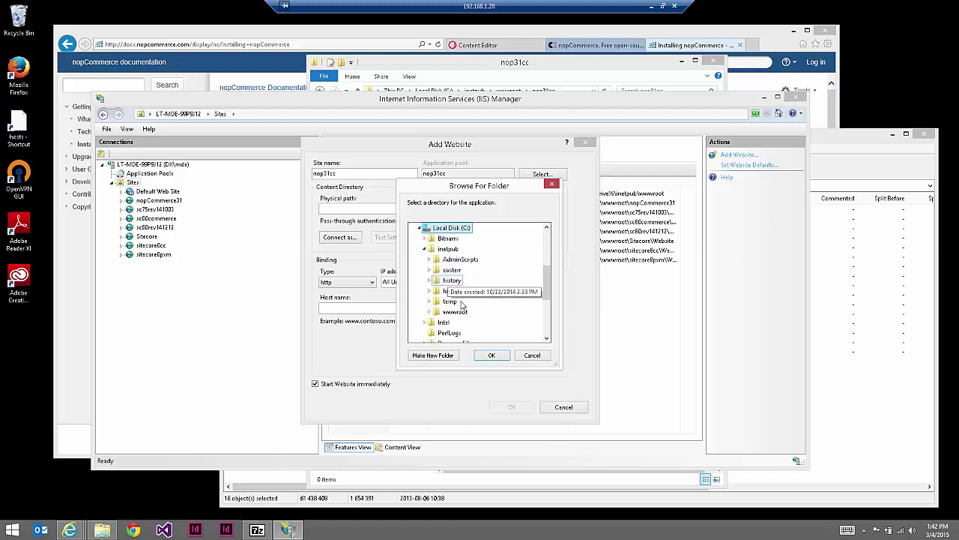
pyautogui.doubleClick(455, 311)
pyautogui.click(460, 259)
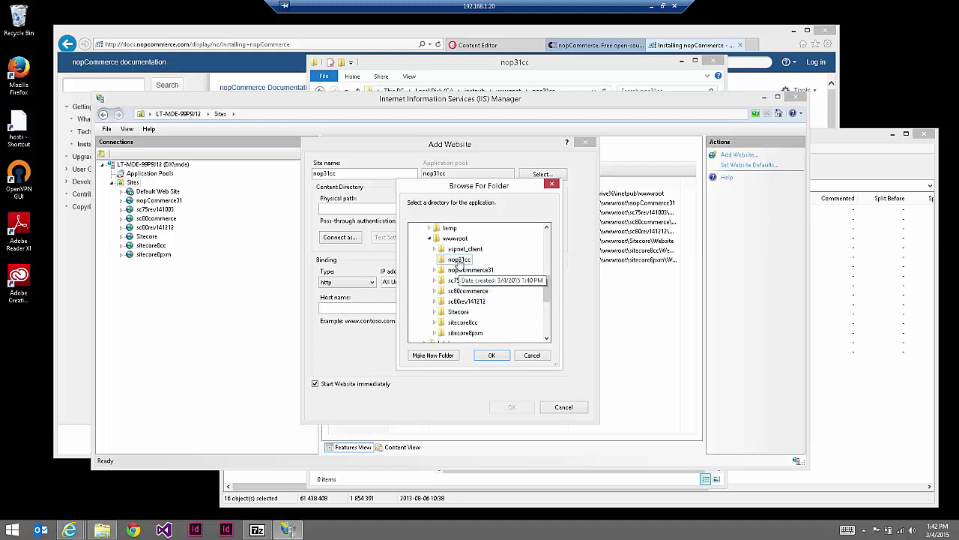
pyautogui.click(491, 355)
# Set host name nop31cc, create the site, and check its new nop31cc application pool
pyautogui.click(341, 309)
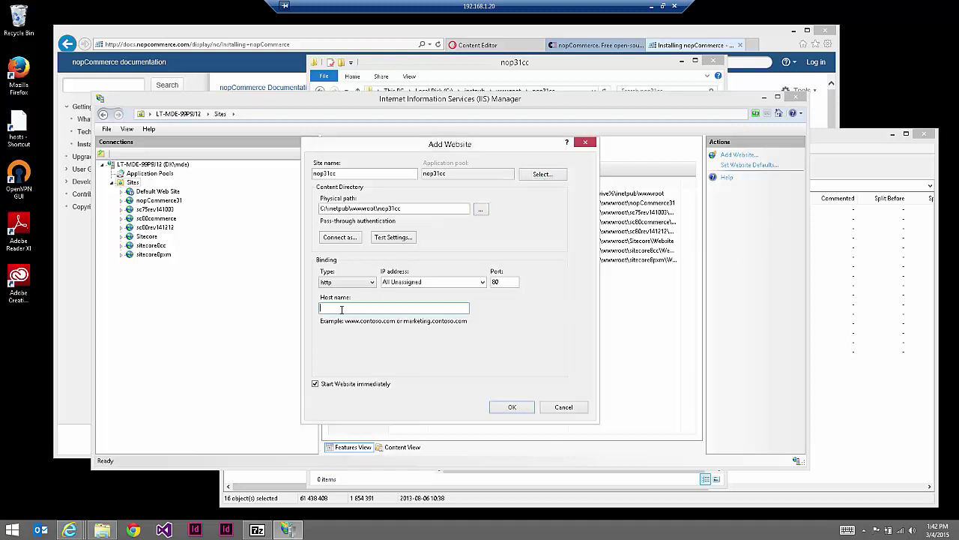
pyautogui.write('nop31cc')
pyautogui.doubleClick(341, 308)
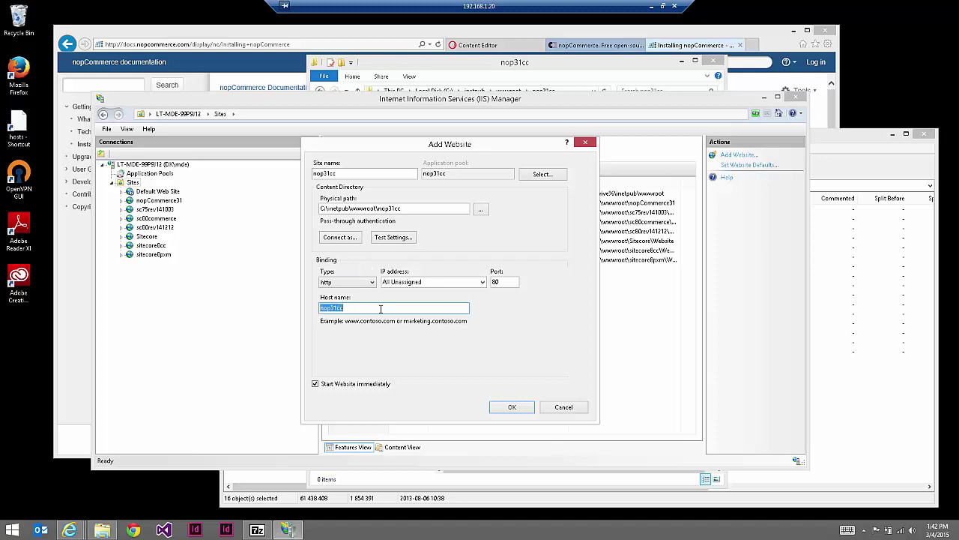
pyautogui.click(515, 406)
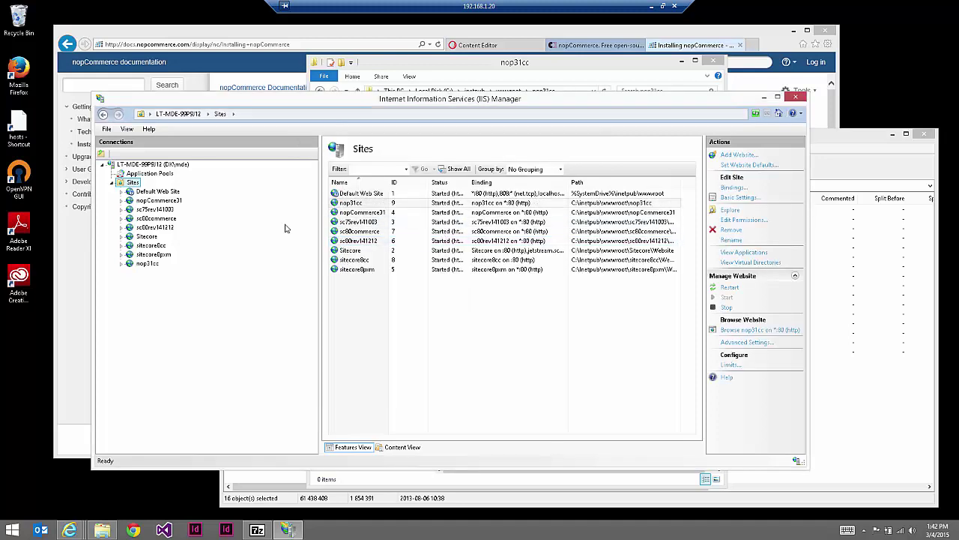
pyautogui.click(150, 173)
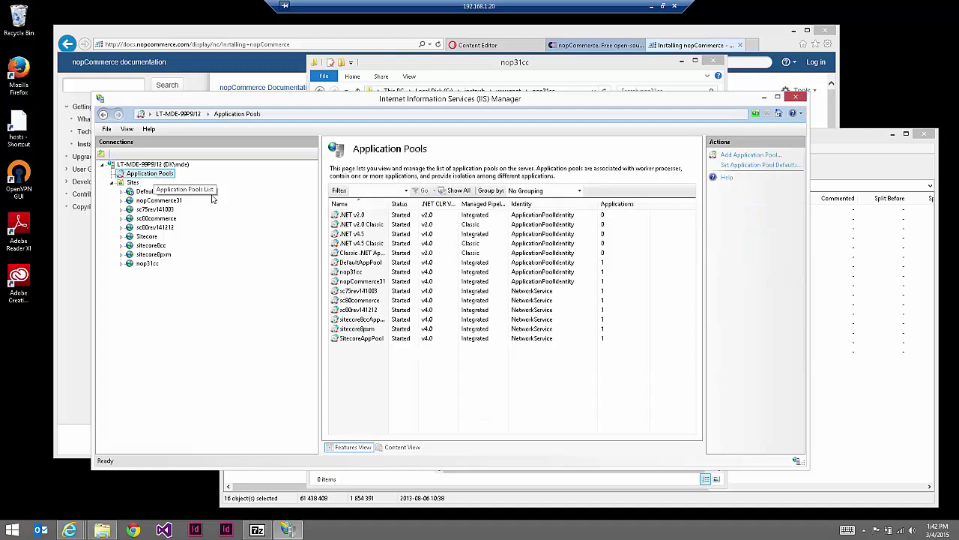
pyautogui.click(375, 271)
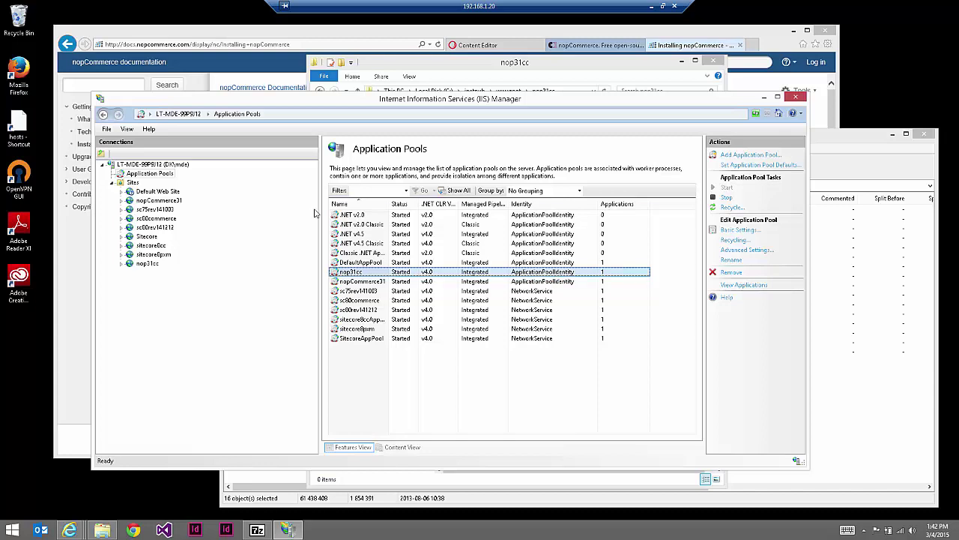
pyautogui.click(133, 184)
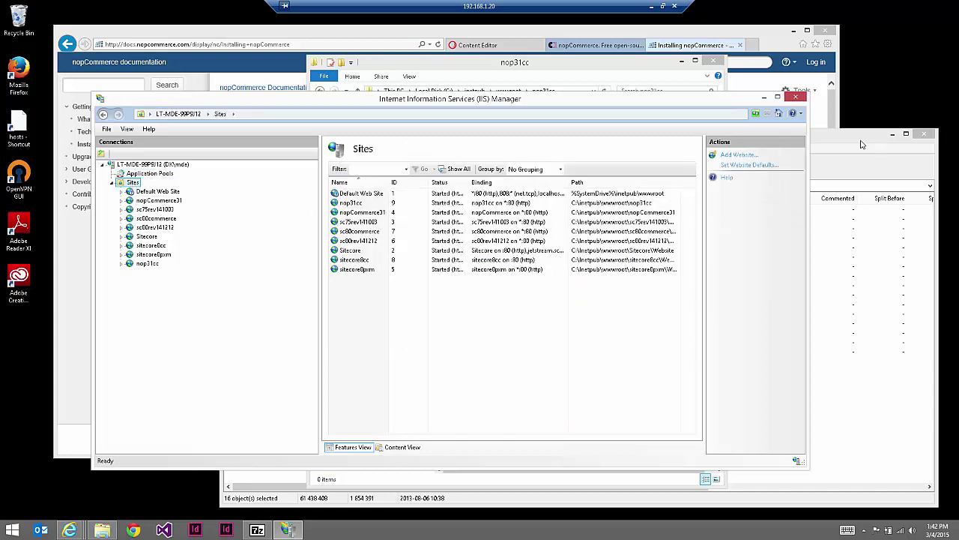
pyautogui.click(862, 143)
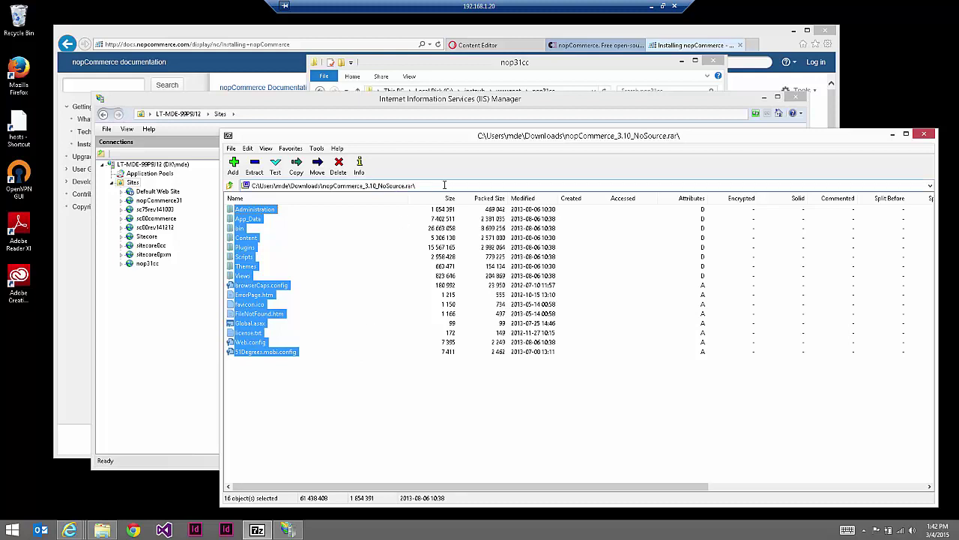
# Place 7-Zip beside the nop31cc folder and drag the nopCommerce_3.10_NoSource contents into it
pyautogui.click(472, 66)
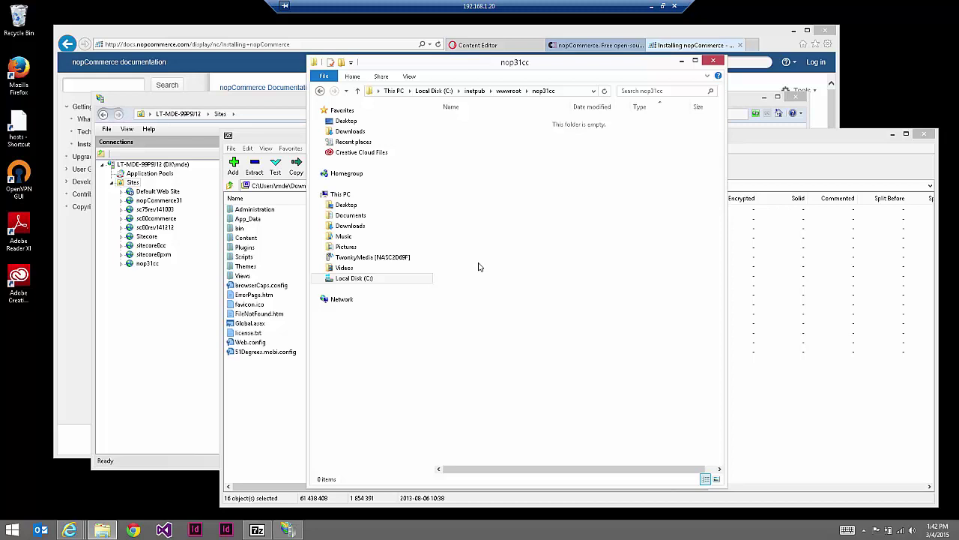
pyautogui.moveTo(529, 69); pyautogui.dragTo(507, 52)
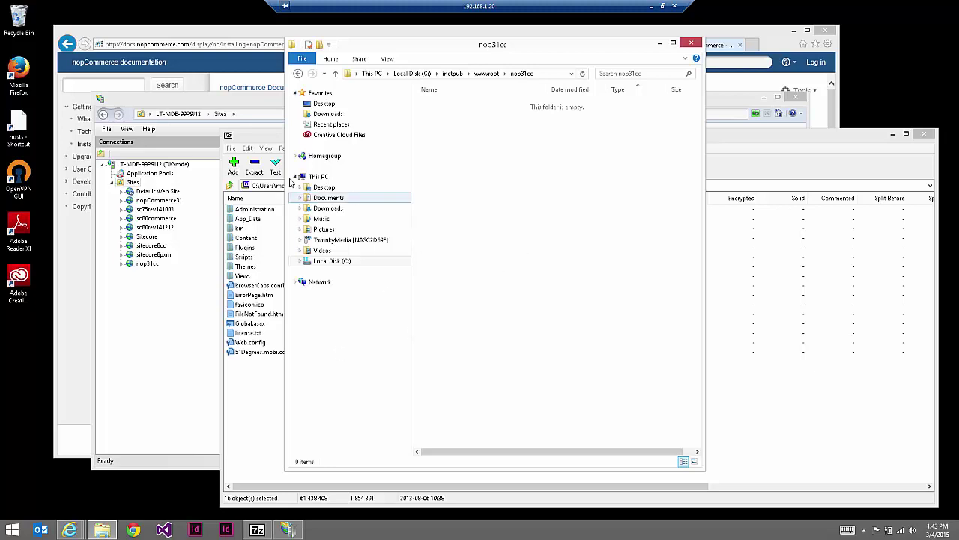
pyautogui.moveTo(268, 141); pyautogui.dragTo(501, 133)
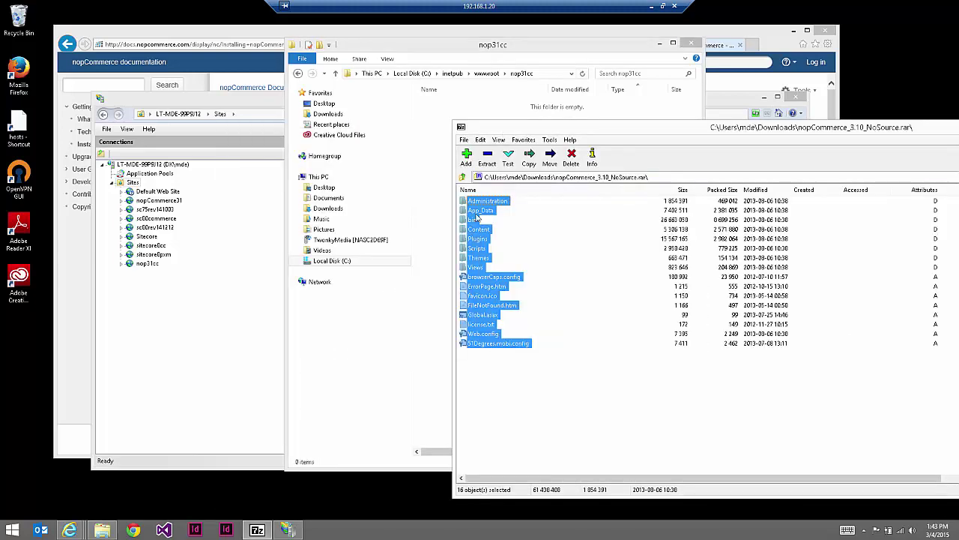
pyautogui.moveTo(477, 218); pyautogui.dragTo(431, 132)
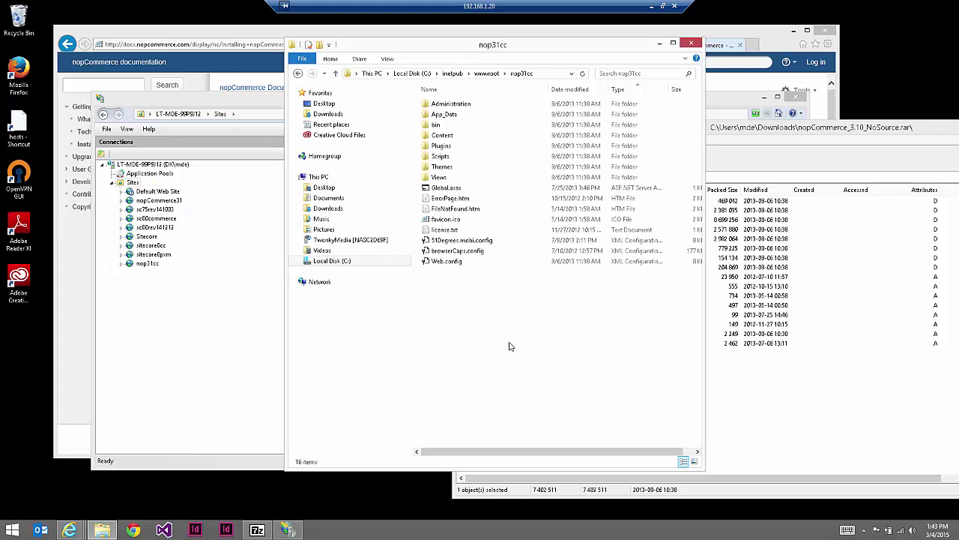
# Open hosts in Notepad and add a 127.0.0.1 nop31cc line copied from the nopcommerce entry
pyautogui.doubleClick(18, 124)
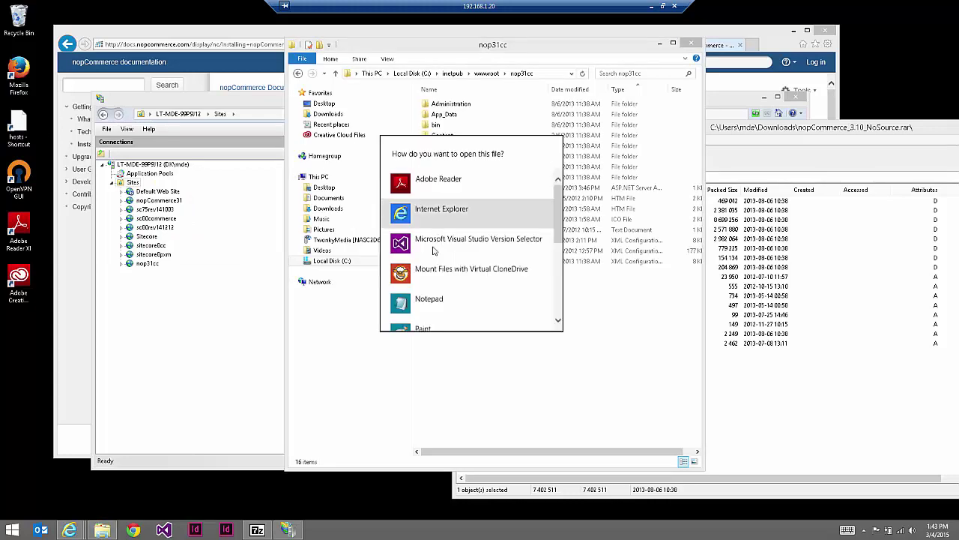
pyautogui.click(430, 299)
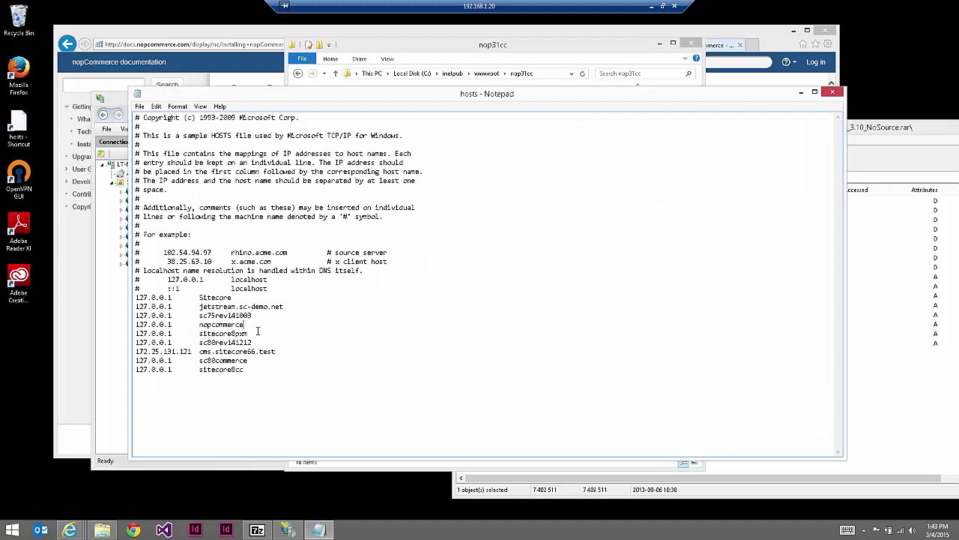
pyautogui.moveTo(246, 325); pyautogui.dragTo(130, 327)
pyautogui.hotkey('ctrl', 'c')
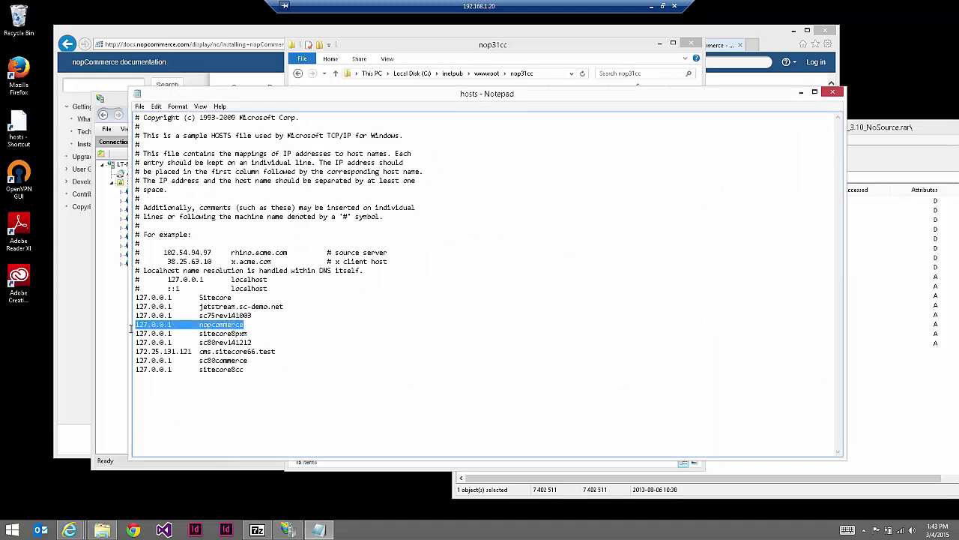
pyautogui.click(248, 386)
pyautogui.press('Return')
pyautogui.hotkey('ctrl', 'v')
pyautogui.doubleClick(200, 379)
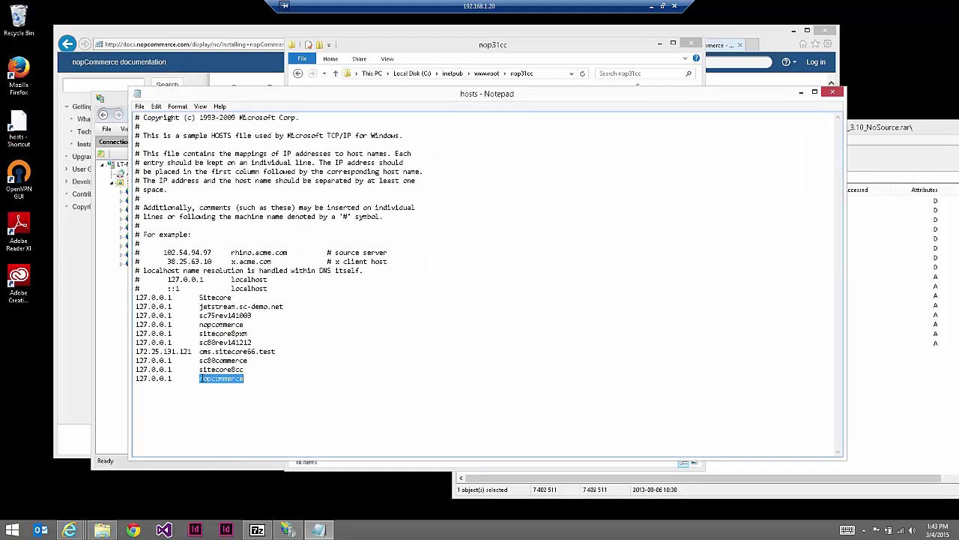
pyautogui.write('nop31cc')
pyautogui.doubleClick(212, 381)
pyautogui.click(292, 35)
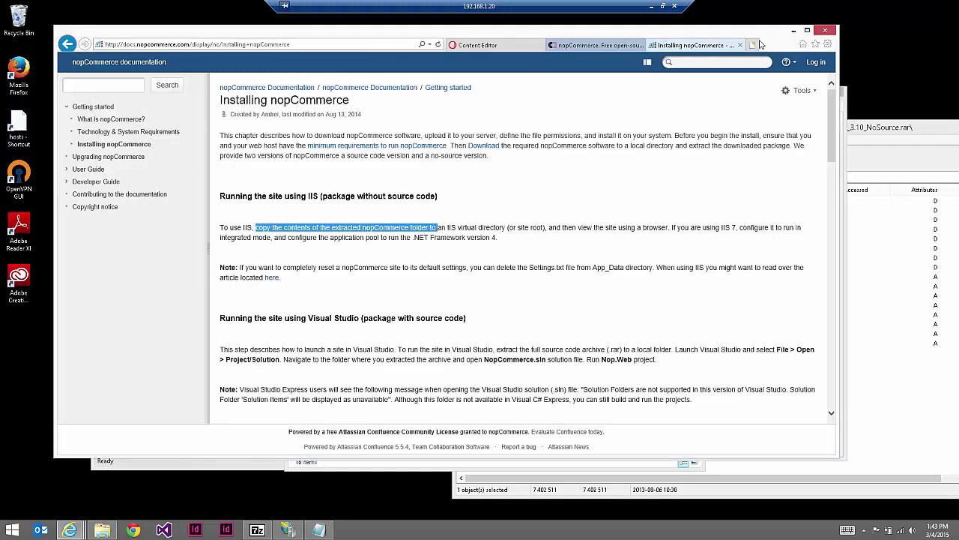
pyautogui.click(753, 45)
pyautogui.write('http')
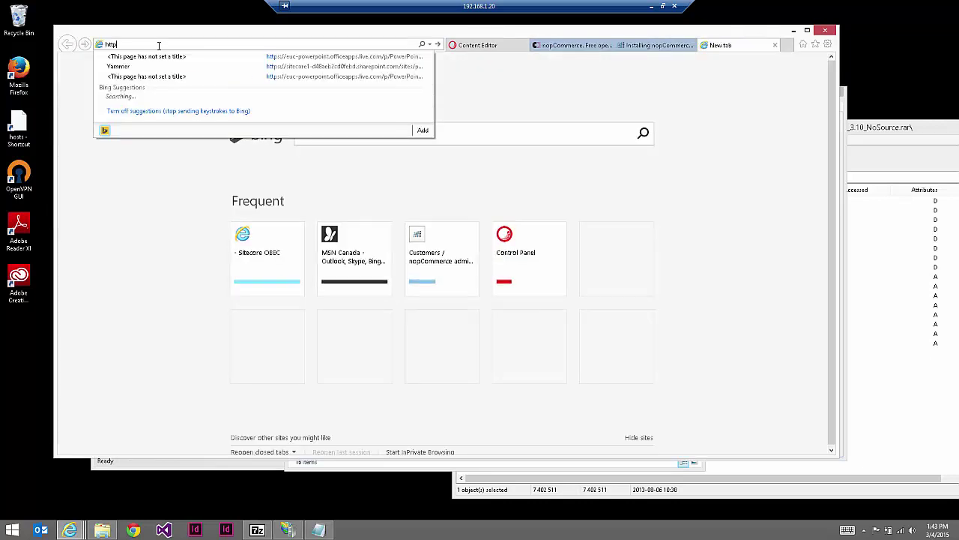
pyautogui.write('://')
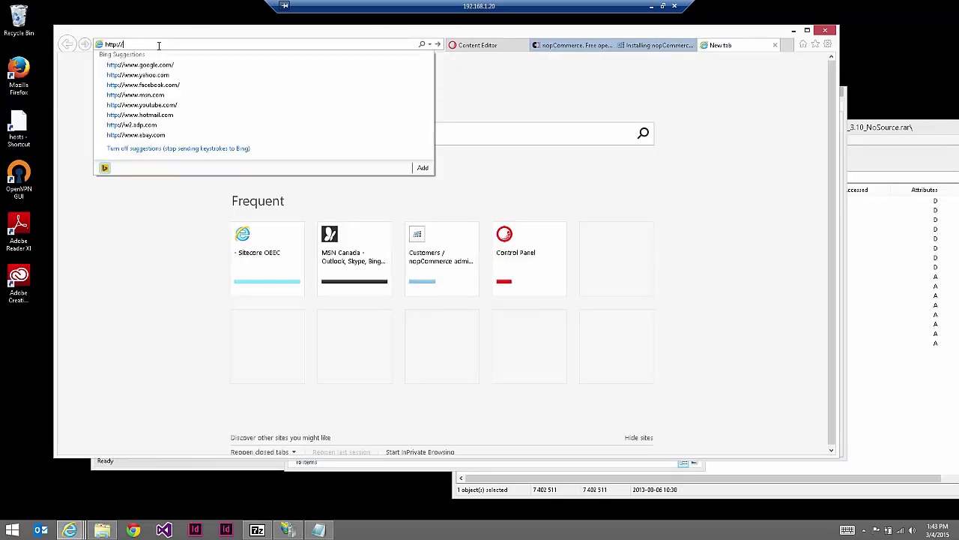
pyautogui.write('nop31cc')
pyautogui.press('Return')
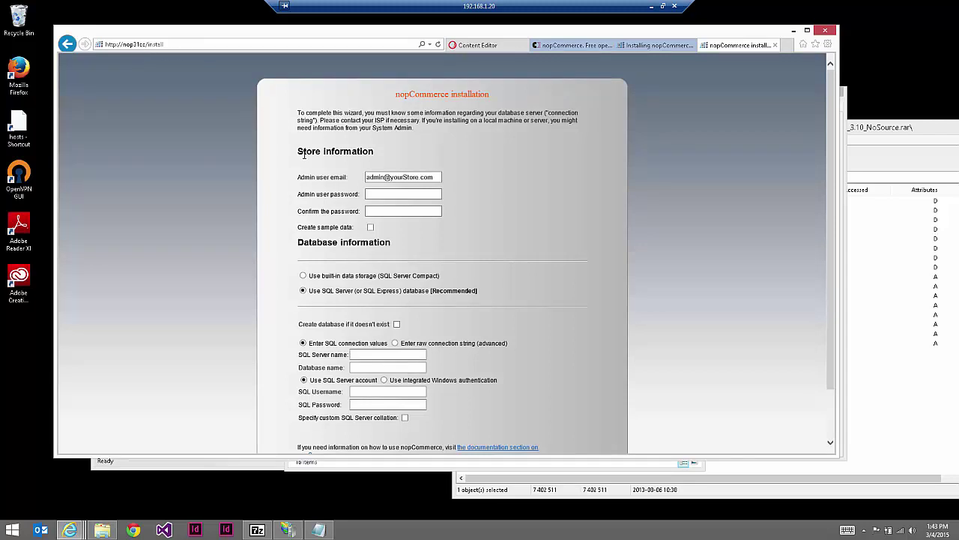
pyautogui.scroll(-2, 273, 177)
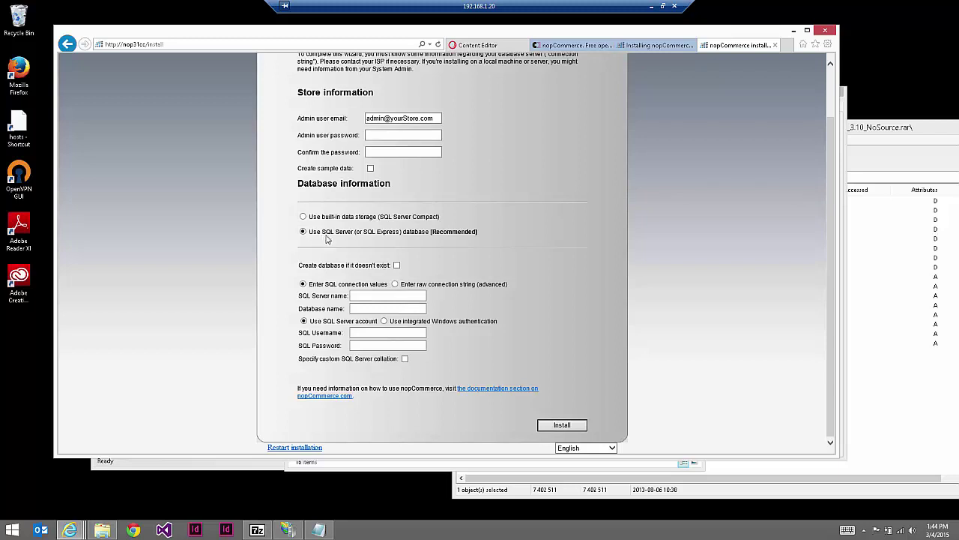
# Choose SQL Server, create the database if it doesn't exist, and include sample data
pyautogui.moveTo(321, 239); pyautogui.dragTo(357, 236)
pyautogui.click(355, 237)
pyautogui.click(398, 266)
pyautogui.click(370, 169)
# Replace the default admin email with the administrator's own email address
pyautogui.tripleClick(431, 119)
pyautogui.click(429, 119)
pyautogui.moveTo(430, 118); pyautogui.dragTo(336, 120)
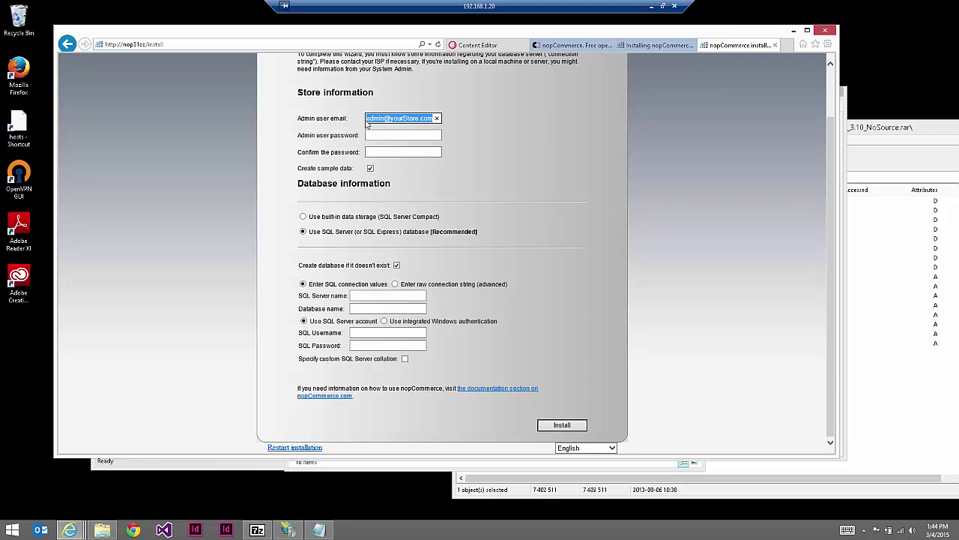
pyautogui.click(310, 122)
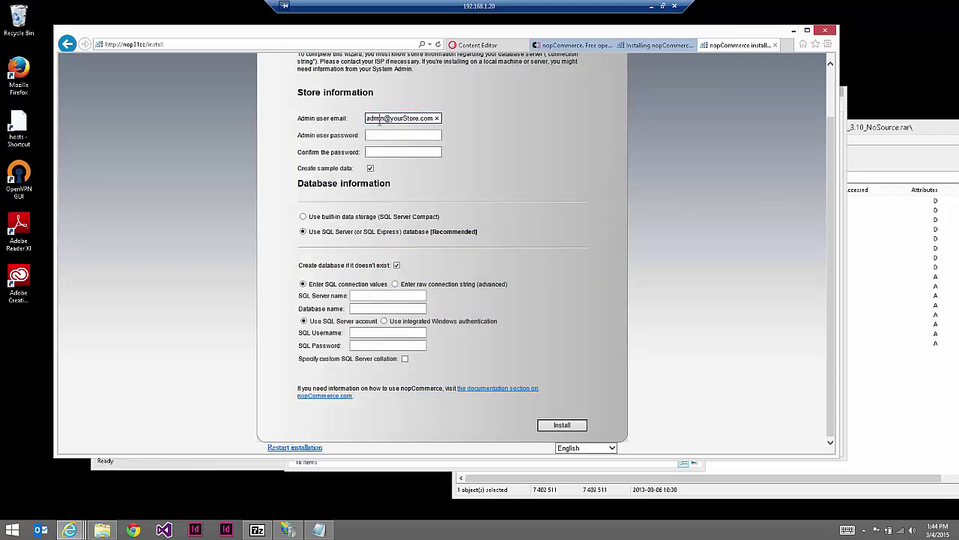
pyautogui.doubleClick(378, 118)
pyautogui.hotkey('ctrl', 'a')
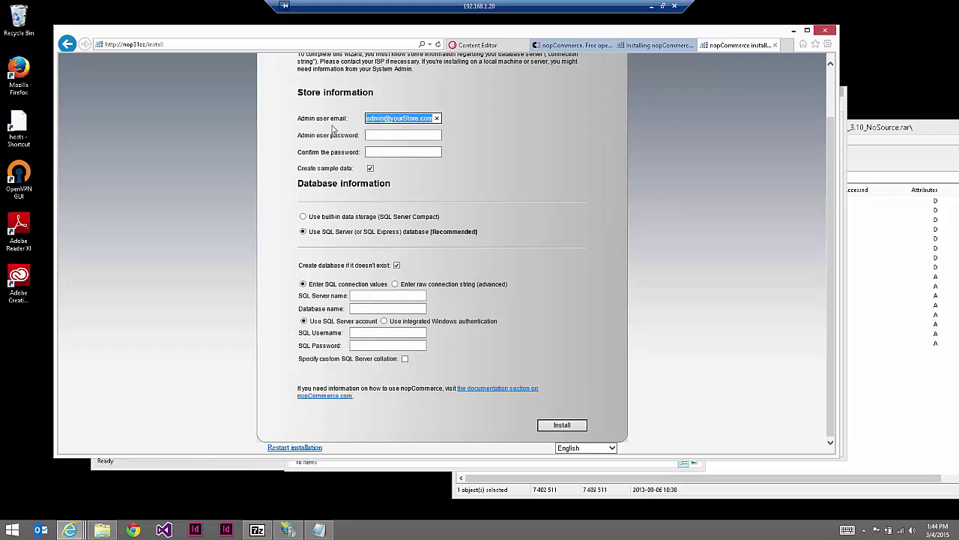
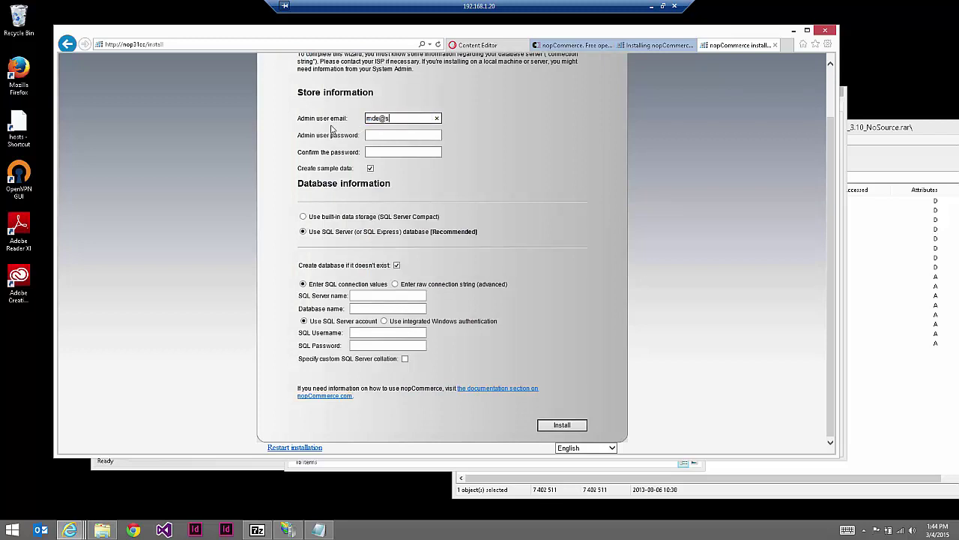
pyautogui.press('Tab')
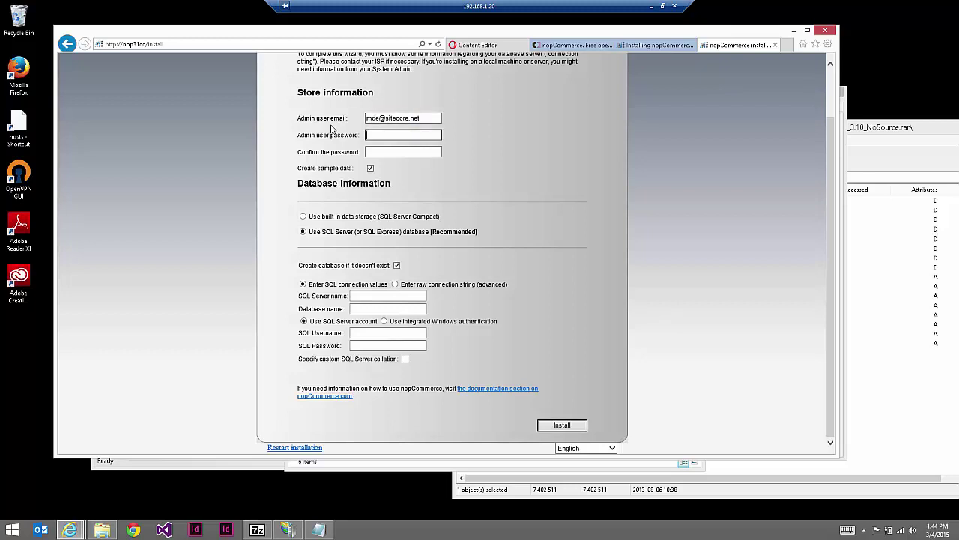
# Enter and confirm the admin account password
pyautogui.write('a')
pyautogui.click(398, 151)
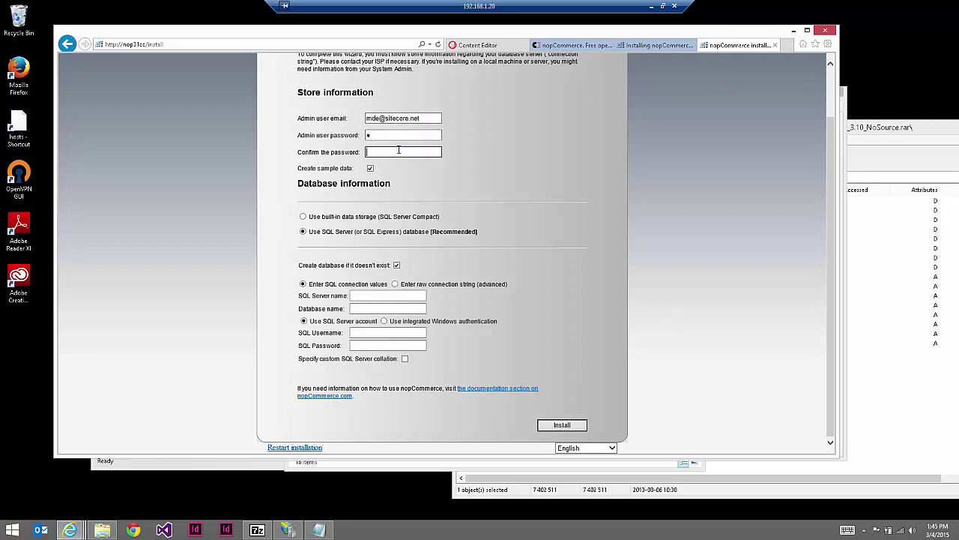
pyautogui.write('a')
pyautogui.click(326, 170)
pyautogui.hotkey('ctrl', 'a')
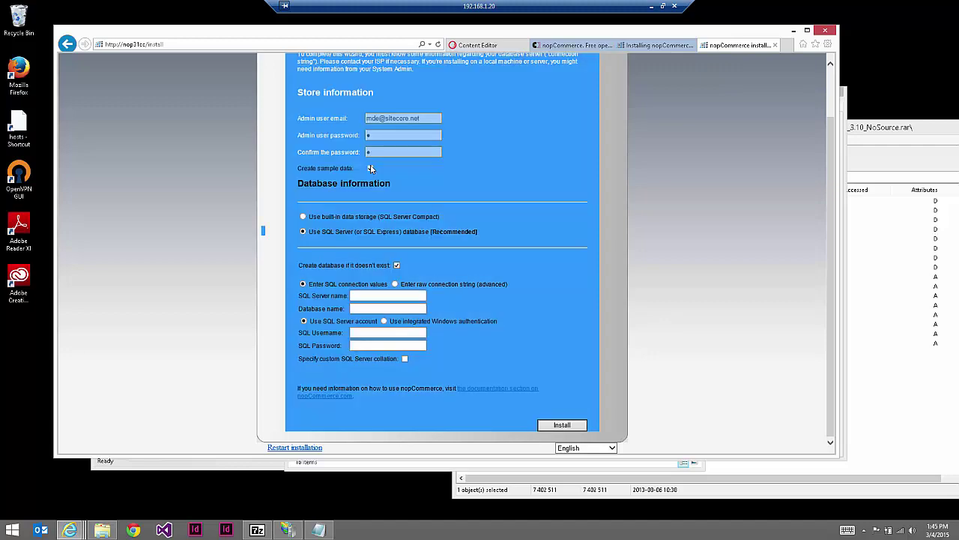
pyautogui.click(335, 172)
pyautogui.hotkey('ctrl', 'a')
pyautogui.click(356, 174)
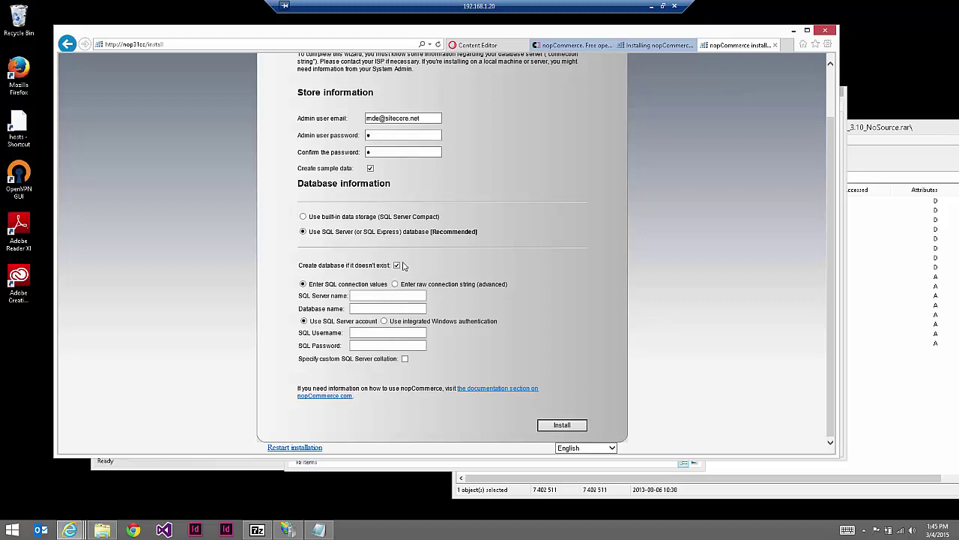
# Enter SQL Server name (local), database nop31cc, and the SQL login username and password
pyautogui.click(362, 296)
pyautogui.write('(local')
pyautogui.click(365, 305)
pyautogui.write('nop31cc')
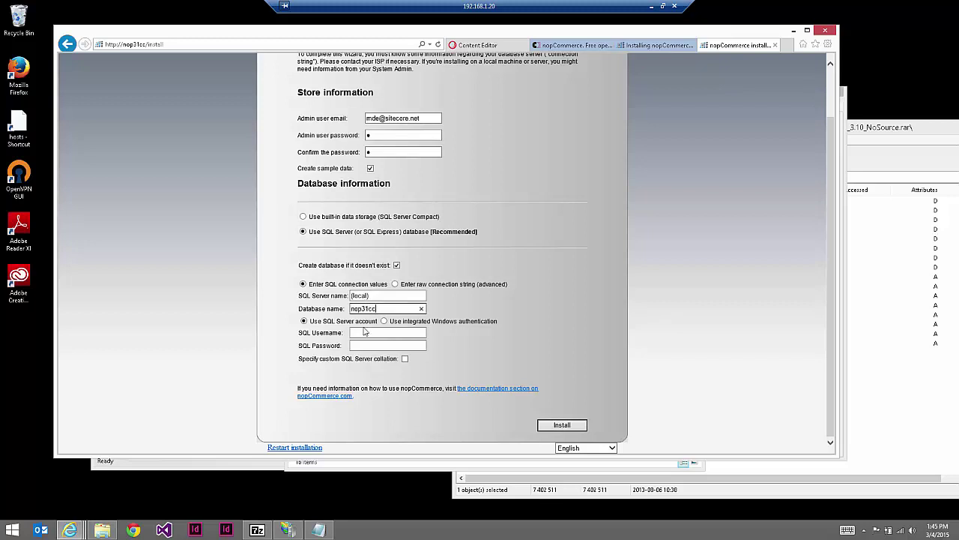
pyautogui.click(366, 332)
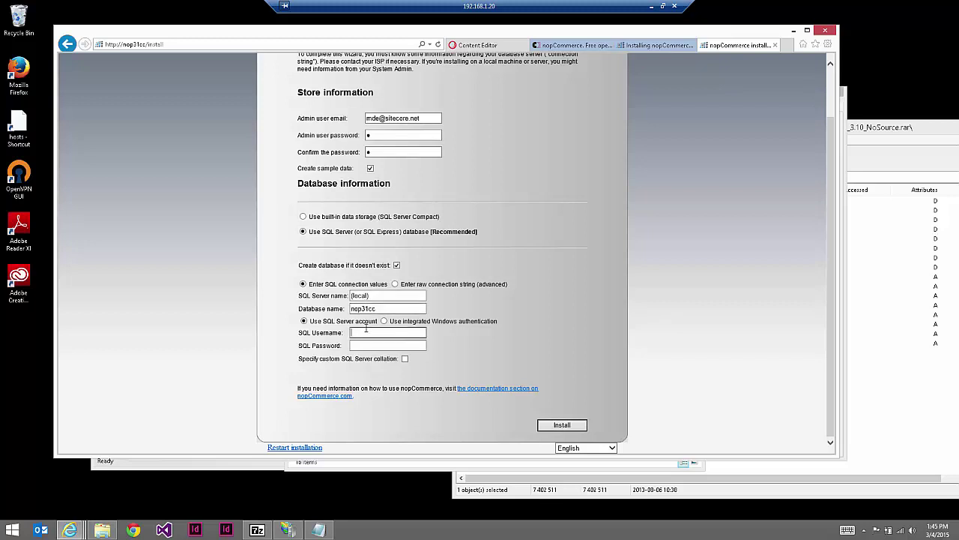
pyautogui.write('sa')
pyautogui.click(360, 347)
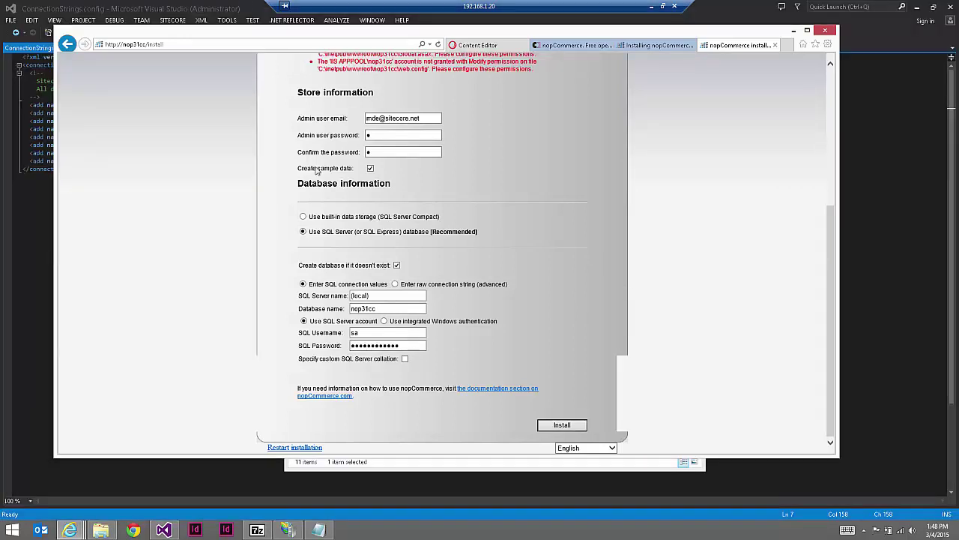
pyautogui.scroll(2, 254, 134)
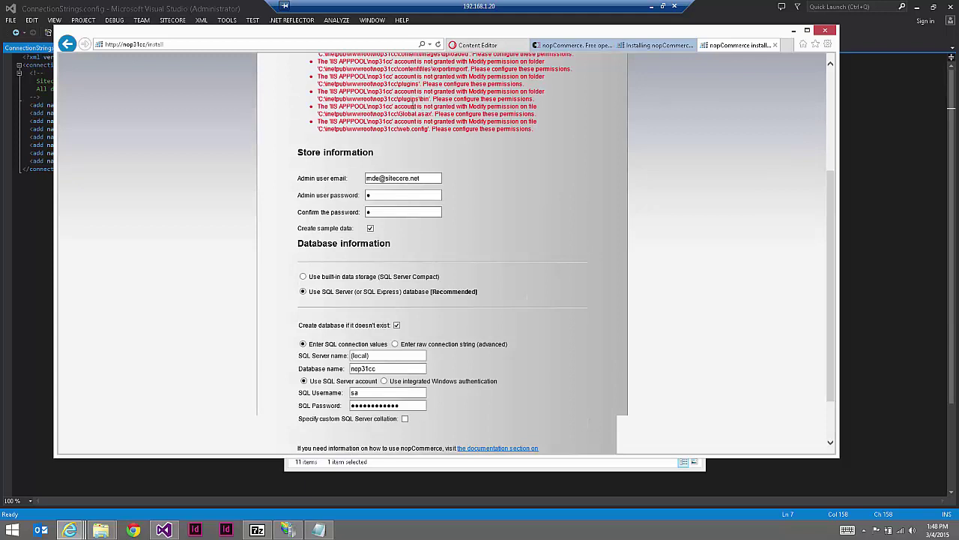
# Grant the IIS_IUSRS group Full control on the nop31cc folder's Security settings
pyautogui.click(655, 471)
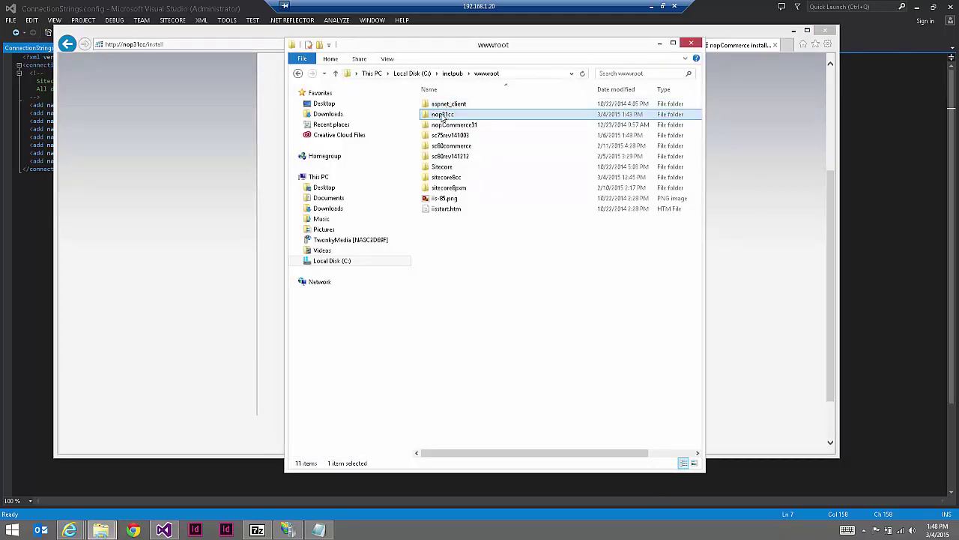
pyautogui.rightClick(442, 117)
pyautogui.click(392, 299)
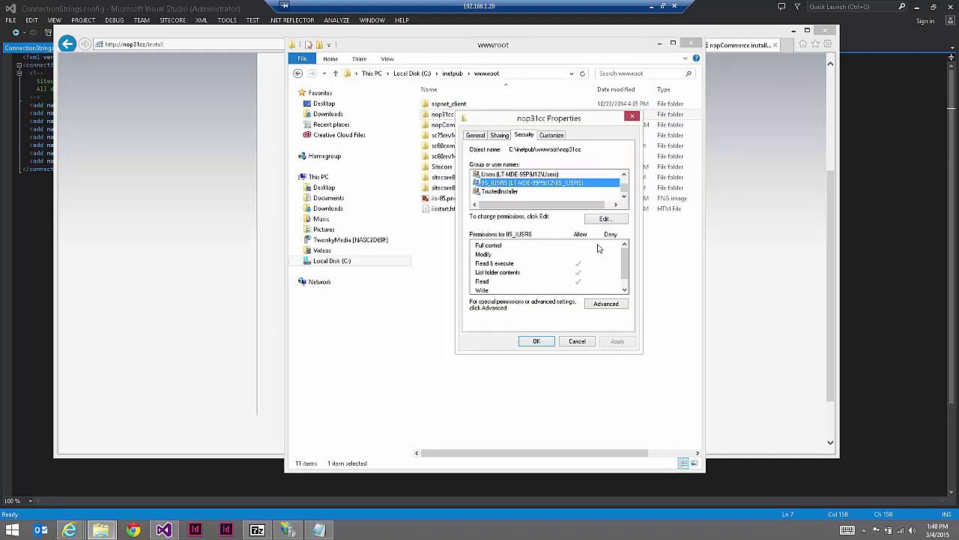
pyautogui.click(607, 304)
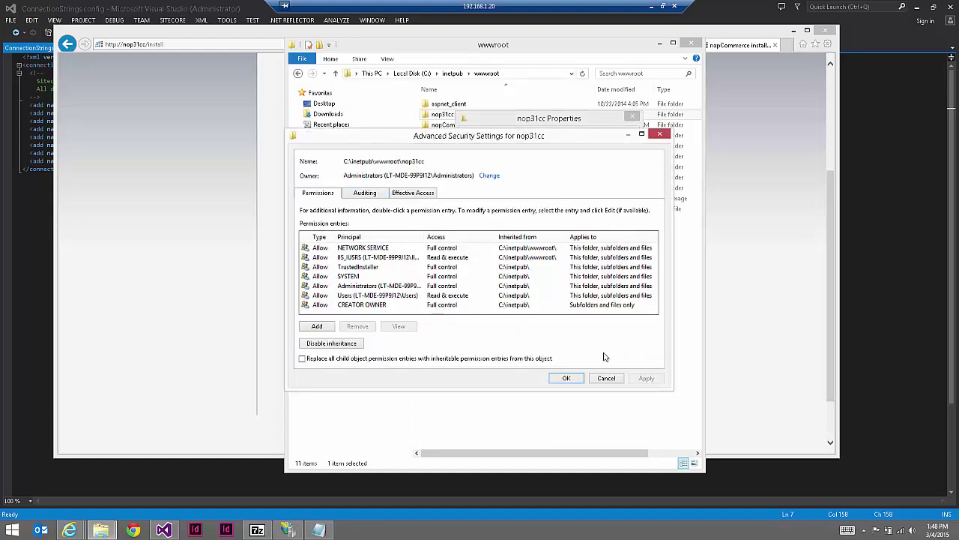
pyautogui.click(610, 379)
pyautogui.click(619, 220)
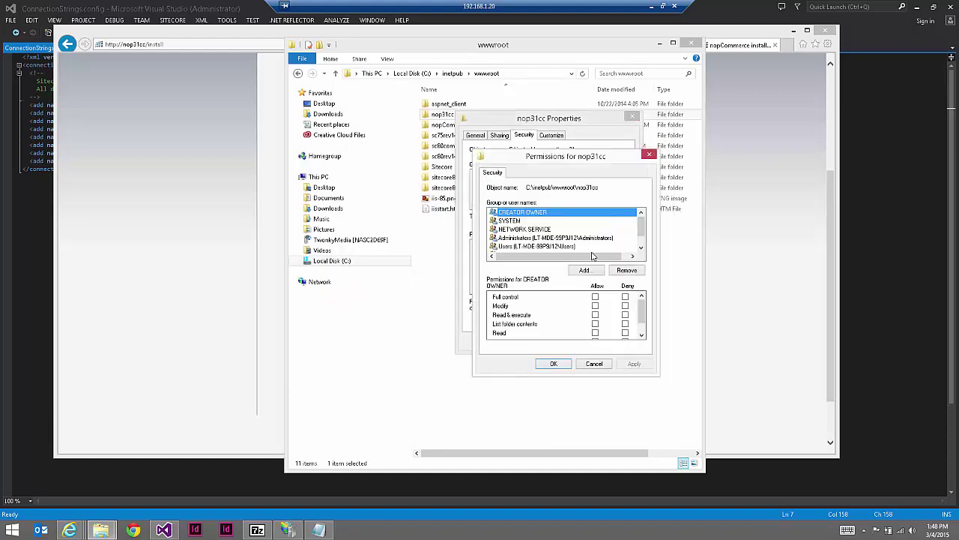
pyautogui.scroll(-1, 634, 237)
pyautogui.click(547, 238)
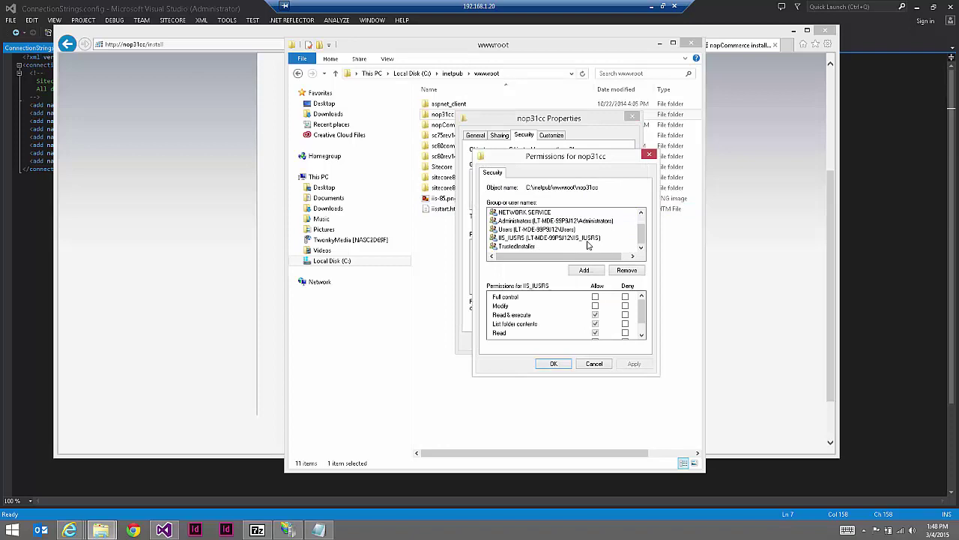
pyautogui.click(596, 296)
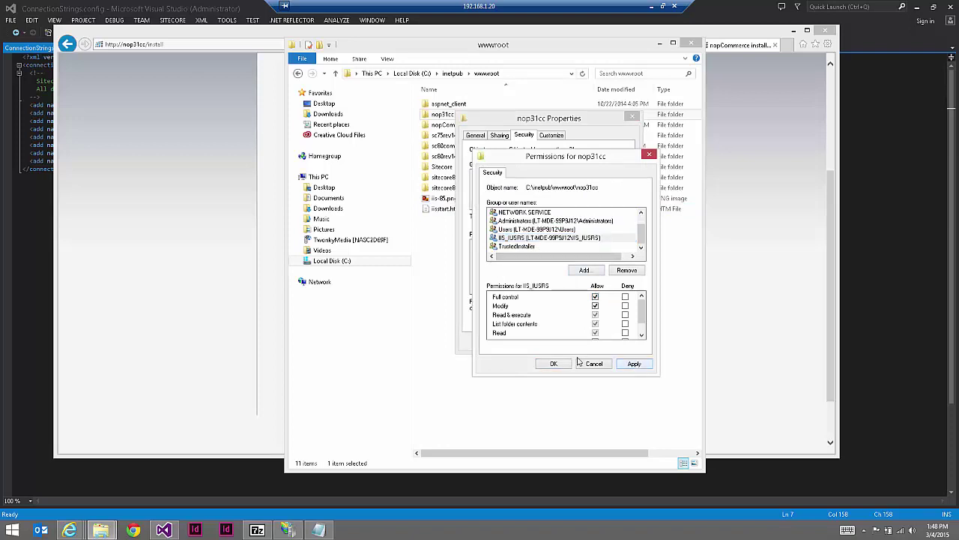
pyautogui.click(555, 364)
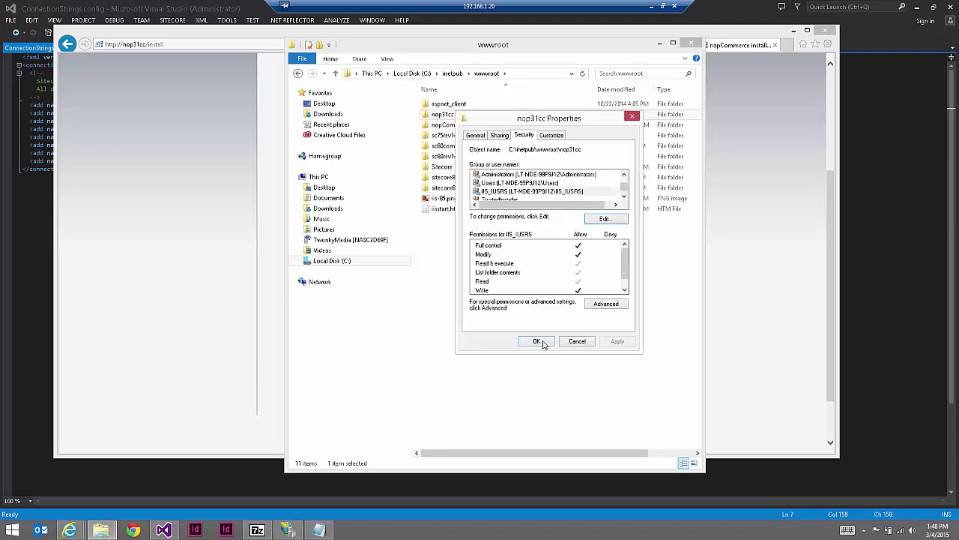
pyautogui.click(541, 341)
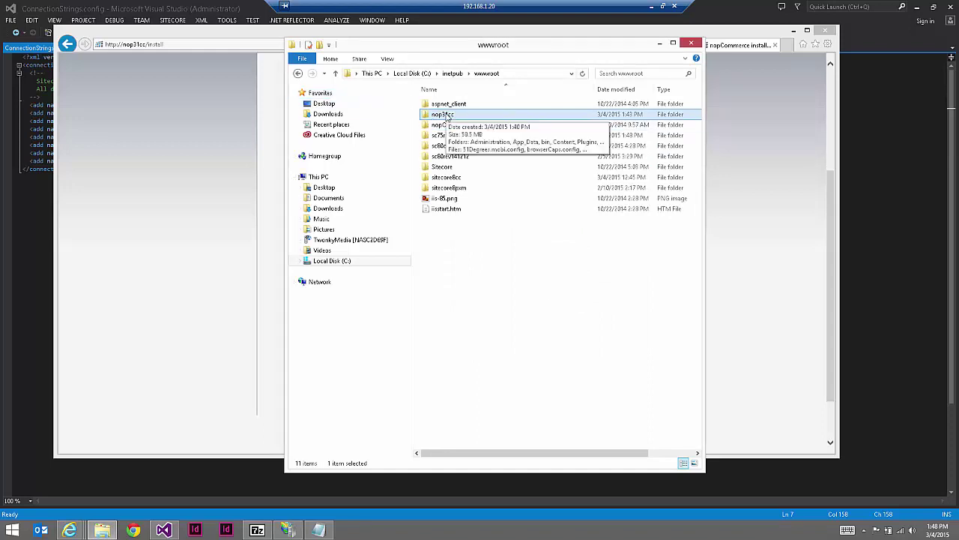
pyautogui.click(161, 169)
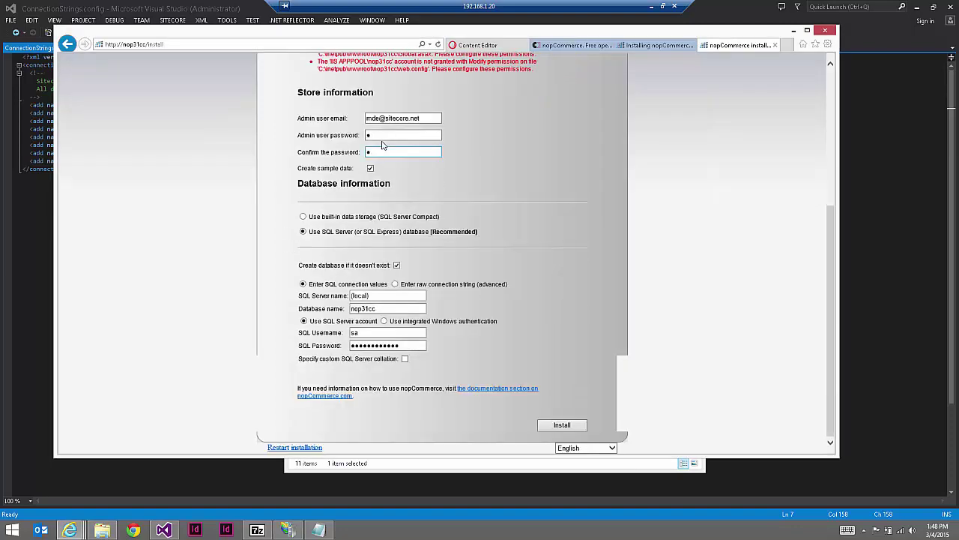
# Review the admin email and nop31cc database name, then run the nopCommerce installation
pyautogui.doubleClick(373, 117)
pyautogui.moveTo(416, 114); pyautogui.dragTo(420, 116)
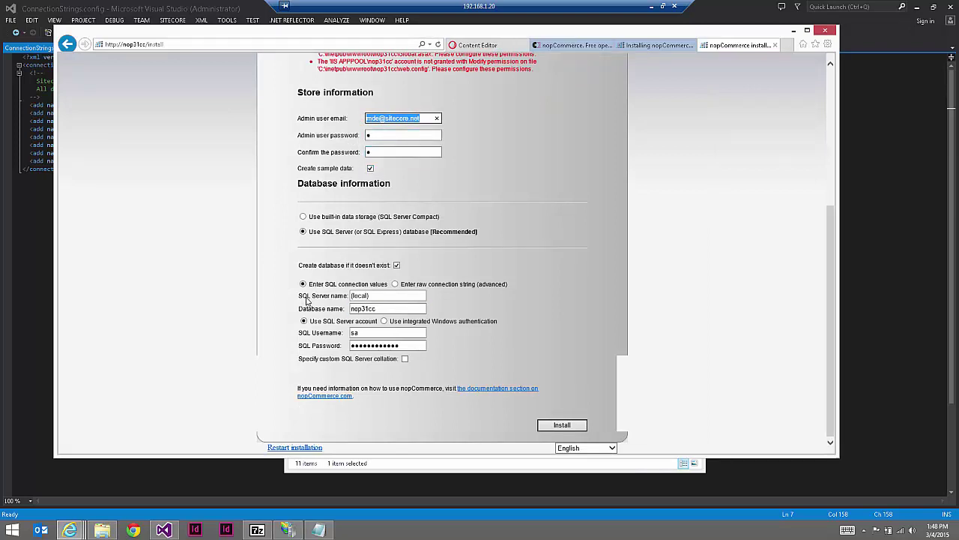
pyautogui.doubleClick(357, 309)
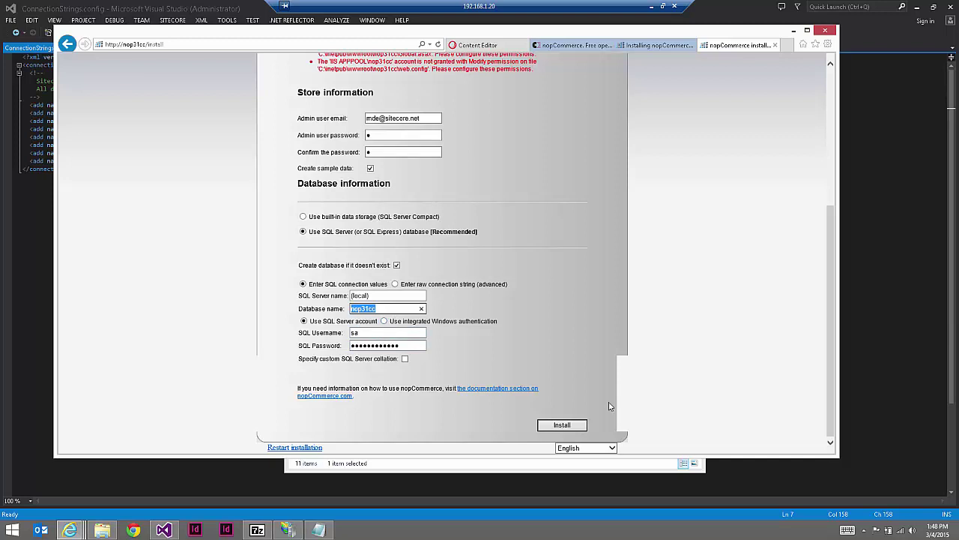
pyautogui.click(571, 426)
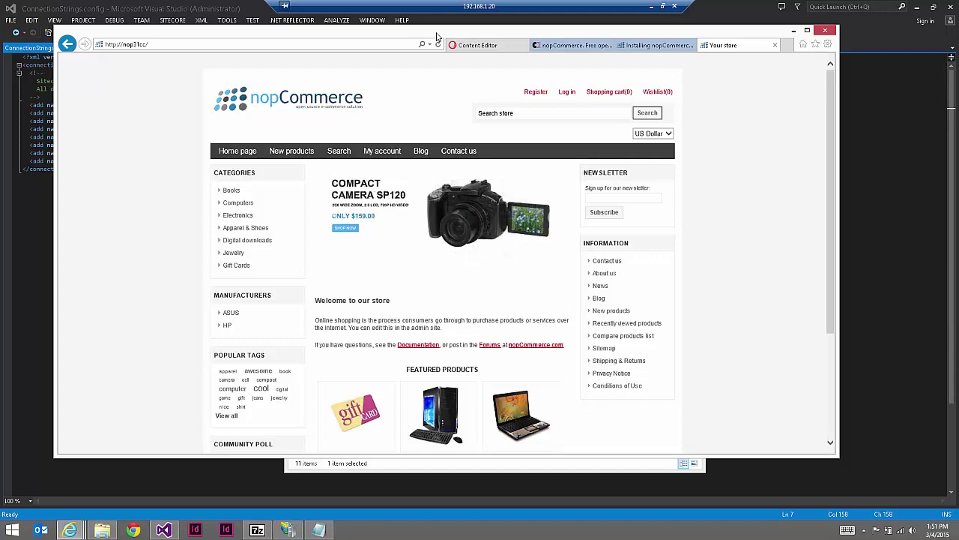
# Go to the nop31cc store's Log in page from the home page header
pyautogui.click(124, 45)
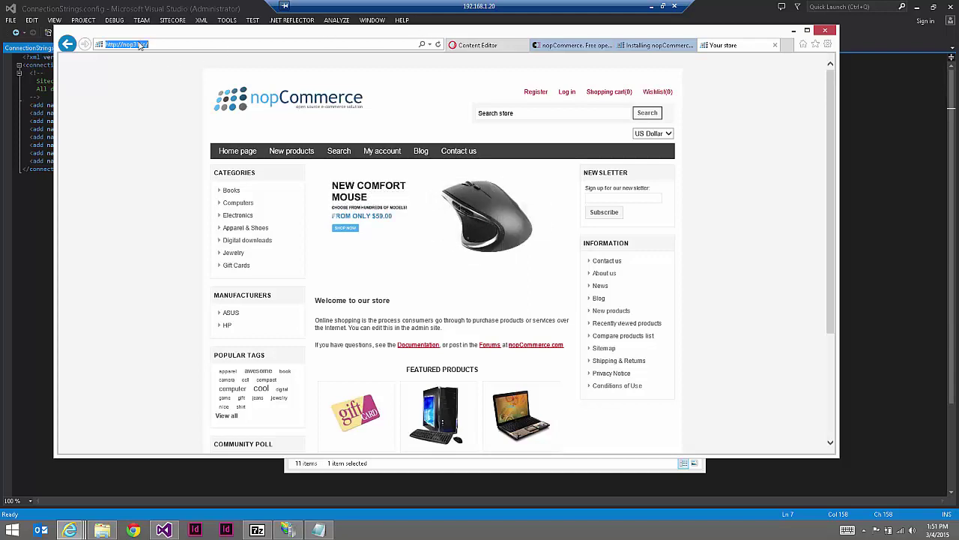
pyautogui.doubleClick(130, 45)
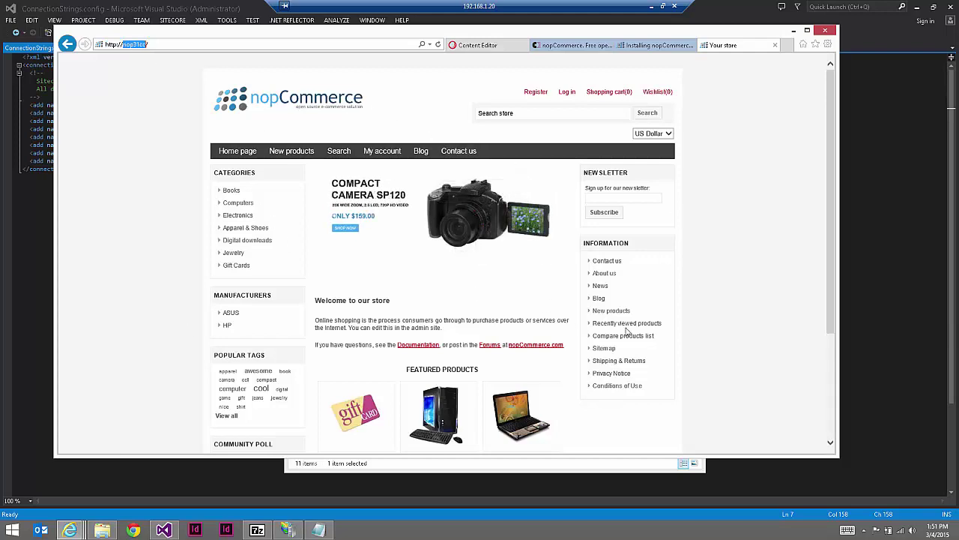
pyautogui.click(764, 298)
pyautogui.scroll(-2, 716, 257)
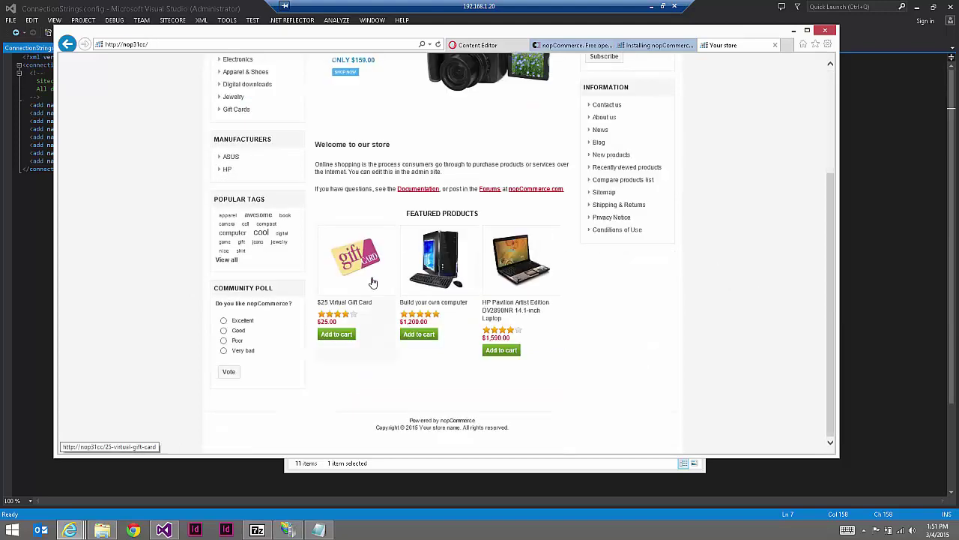
pyautogui.scroll(2, 760, 275)
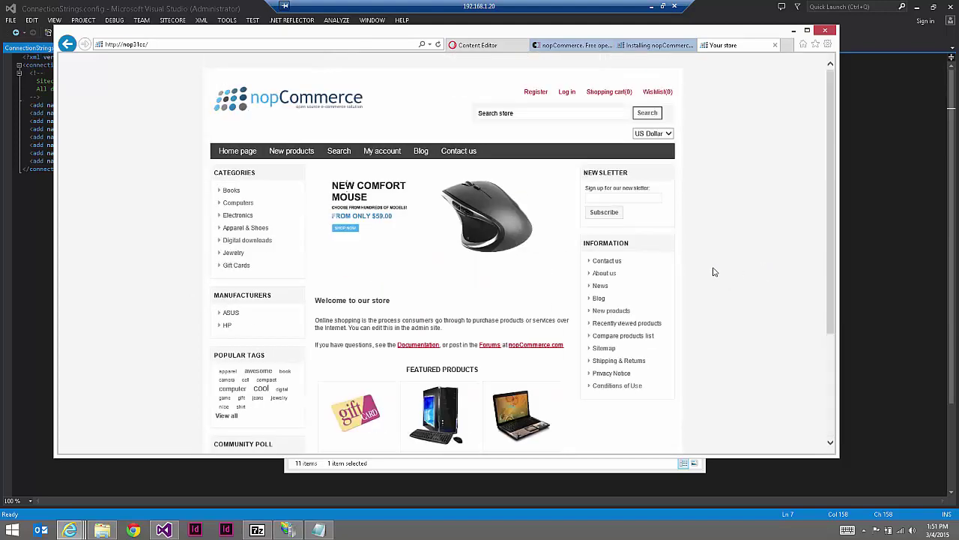
pyautogui.click(566, 93)
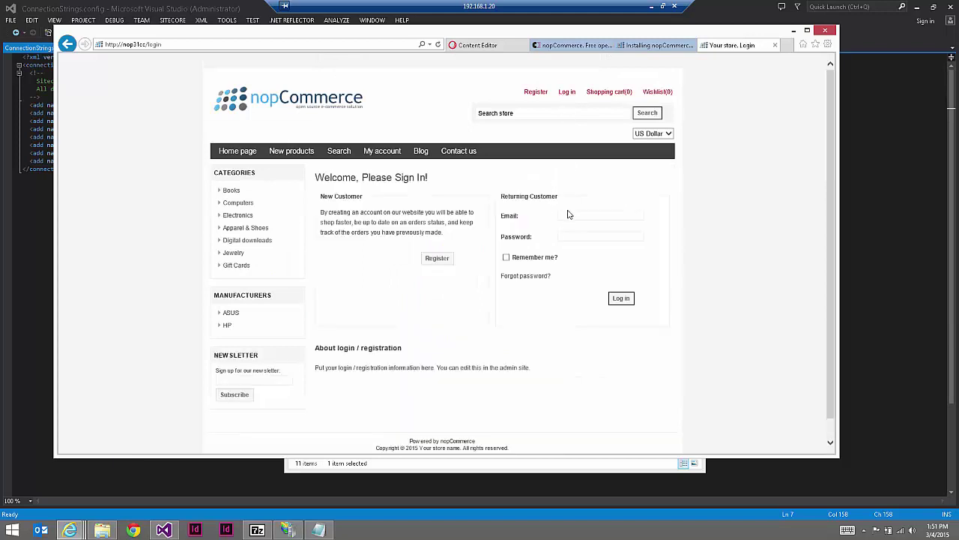
# Log in with the admin email and password, Remember me ticked, then open Administration
pyautogui.click(571, 213)
pyautogui.click(506, 258)
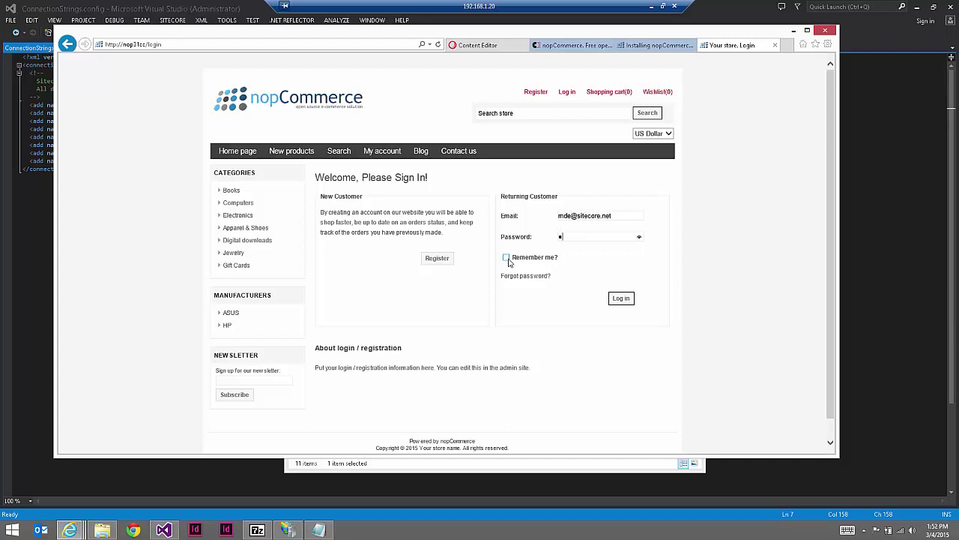
pyautogui.click(619, 299)
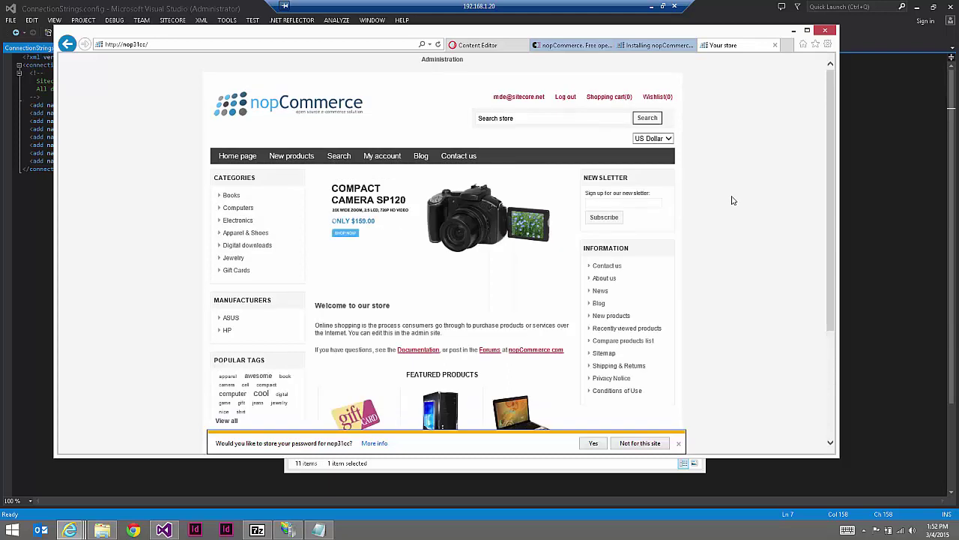
pyautogui.moveTo(475, 67); pyautogui.dragTo(416, 68)
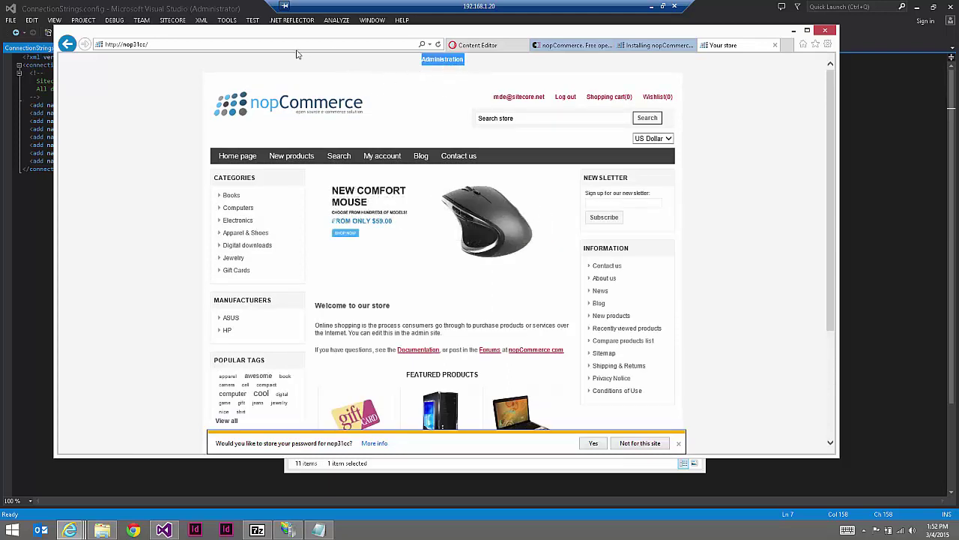
pyautogui.click(442, 65)
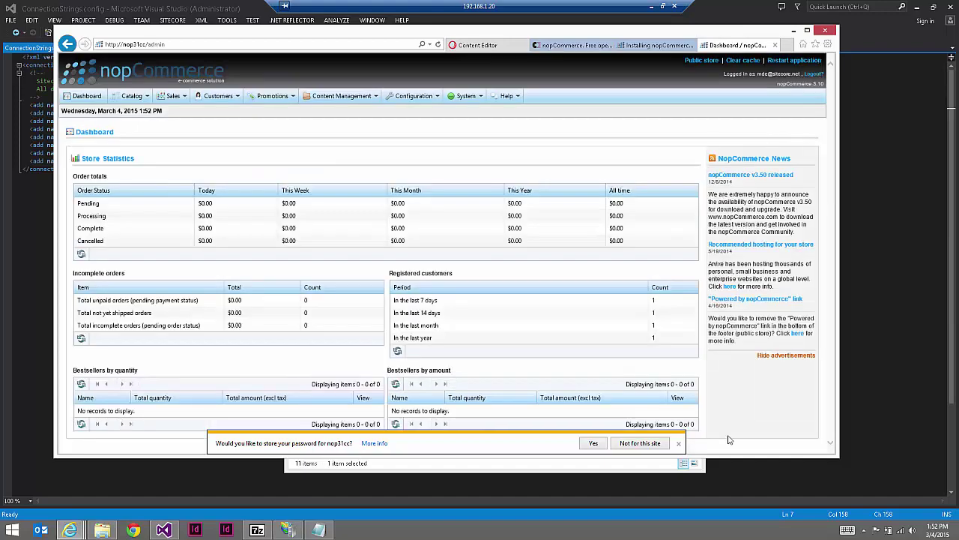
# Dismiss the save-password offer and open the Catalog > Products > Manage Products list
pyautogui.click(679, 444)
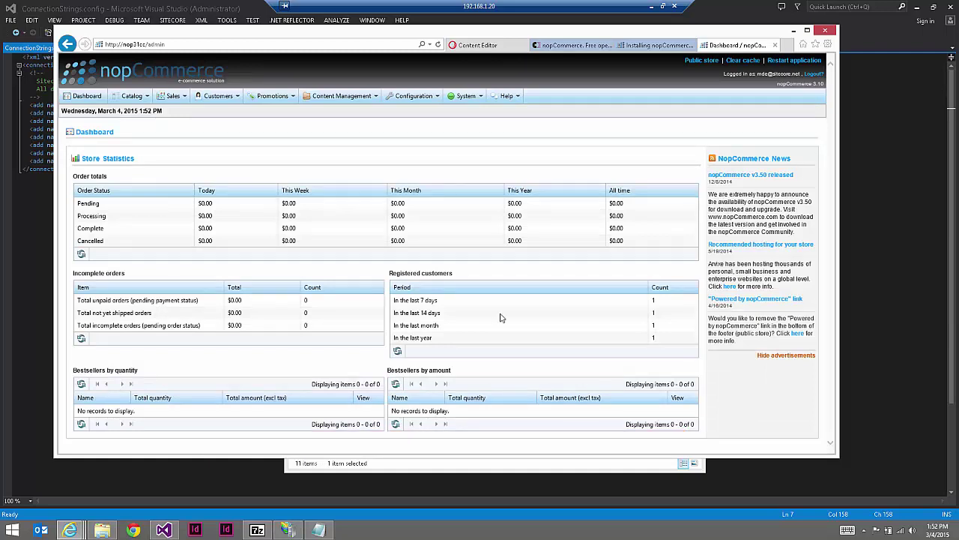
pyautogui.moveTo(428, 103)
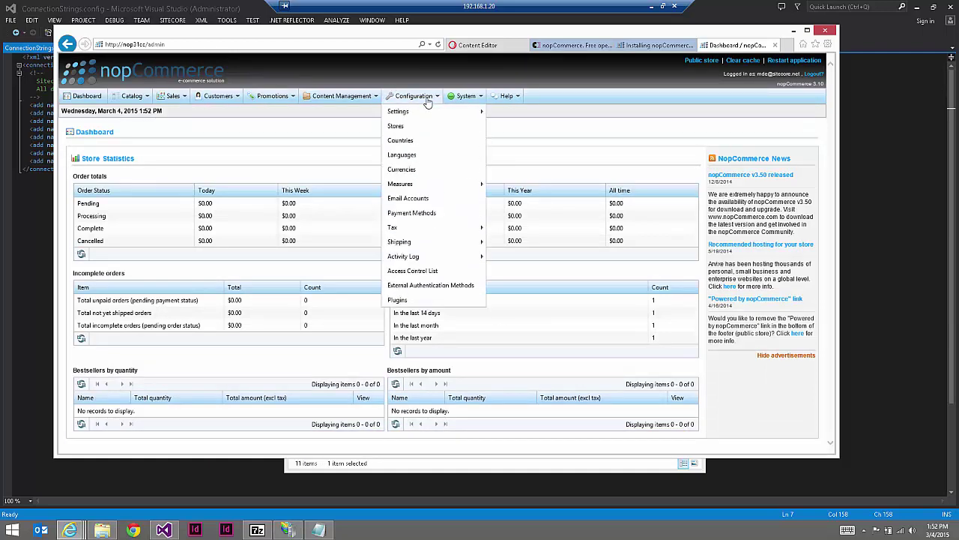
pyautogui.moveTo(472, 103)
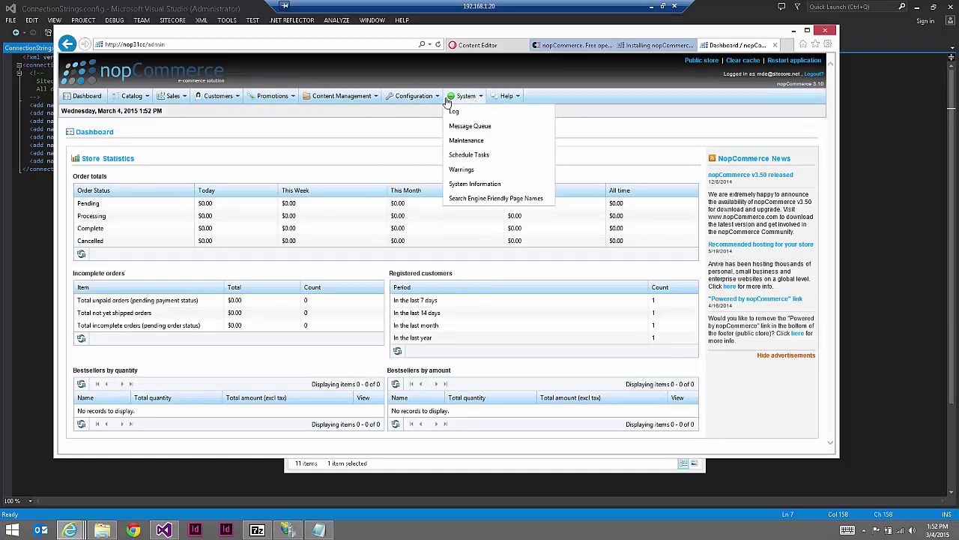
pyautogui.moveTo(136, 110)
pyautogui.moveTo(138, 140)
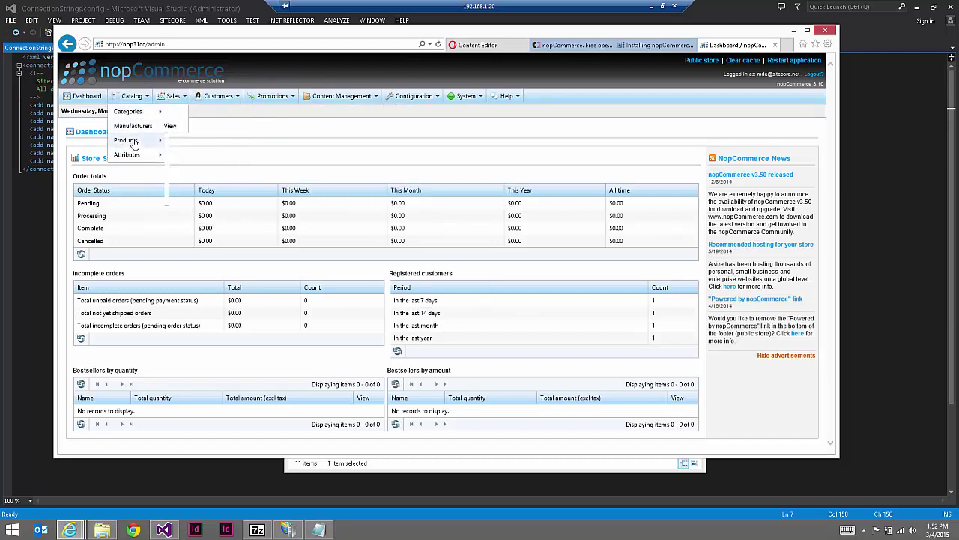
pyautogui.click(196, 140)
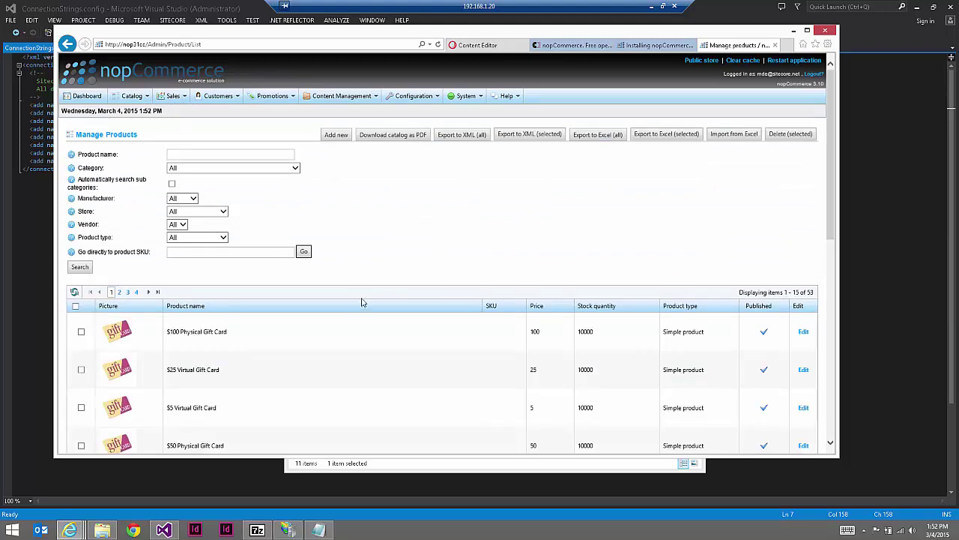
# Filter products by name 'asus' and edit the ASUS Eee PC 1000HA 10-Inch Netbook
pyautogui.scroll(-3, 391, 212)
pyautogui.scroll(-2, 391, 208)
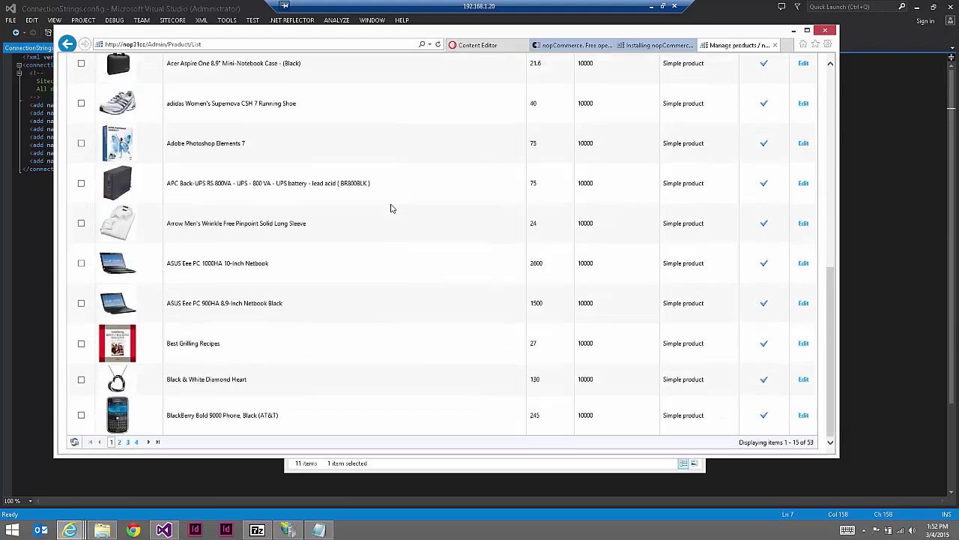
pyautogui.scroll(5, 390, 208)
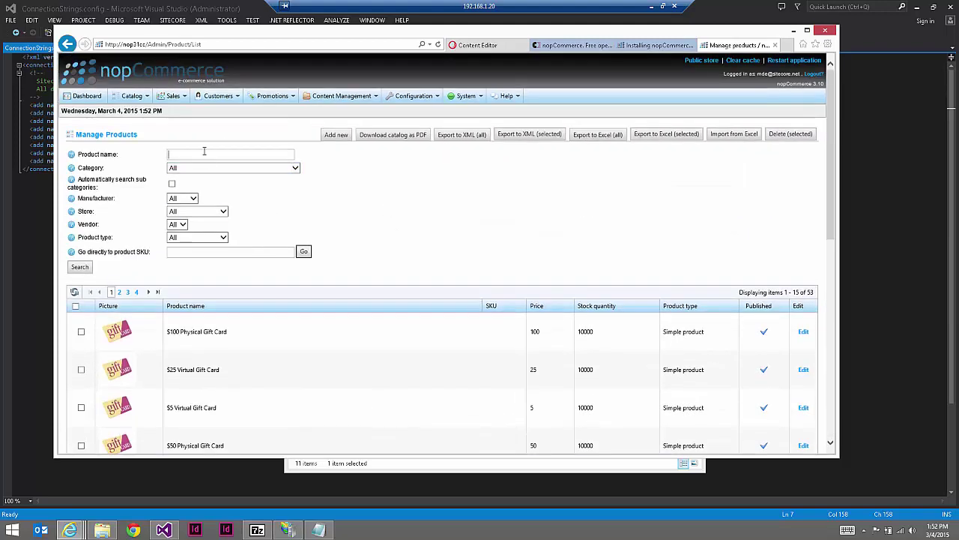
pyautogui.write('sus')
pyautogui.press('Return')
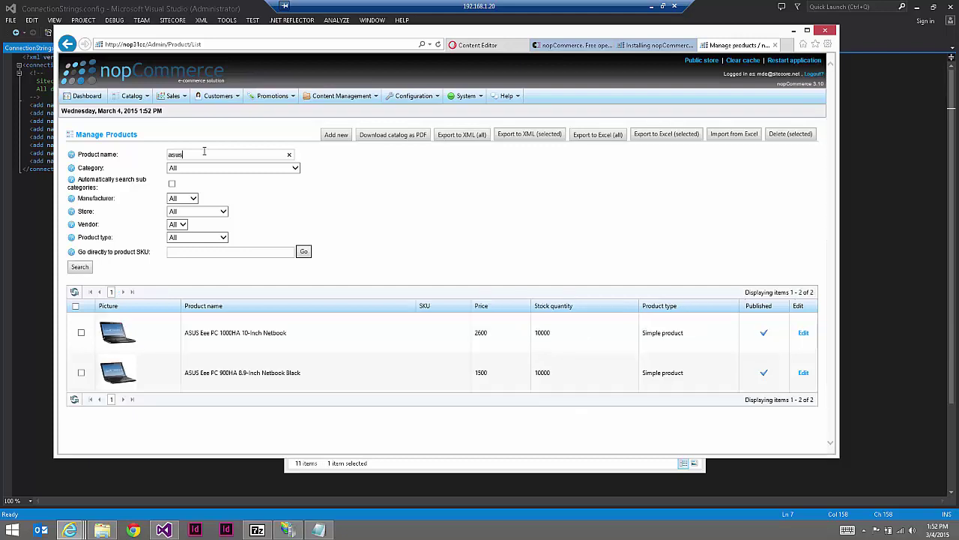
pyautogui.click(803, 333)
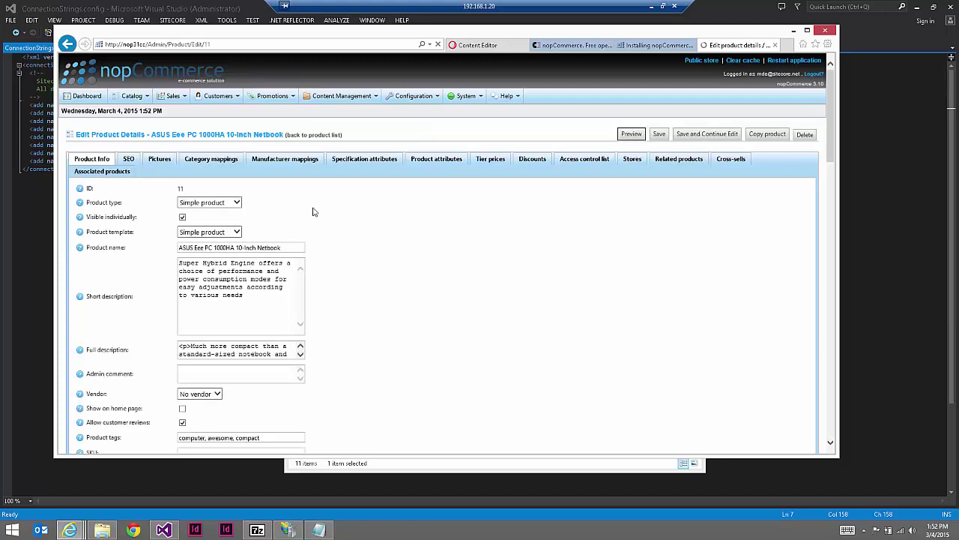
# Review the netbook's edit form, then go to System > System Information
pyautogui.scroll(-1, 488, 265)
pyautogui.scroll(-15, 610, 247)
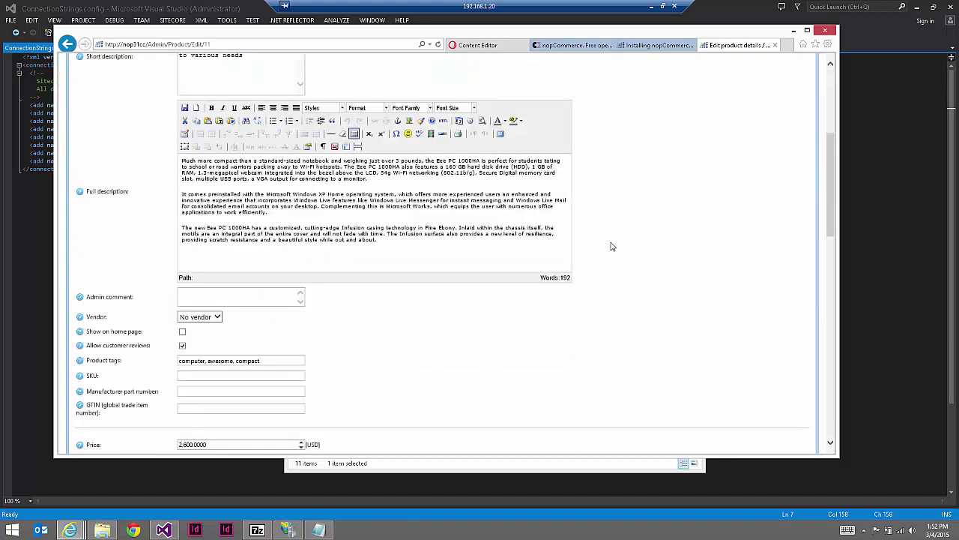
pyautogui.scroll(16, 611, 246)
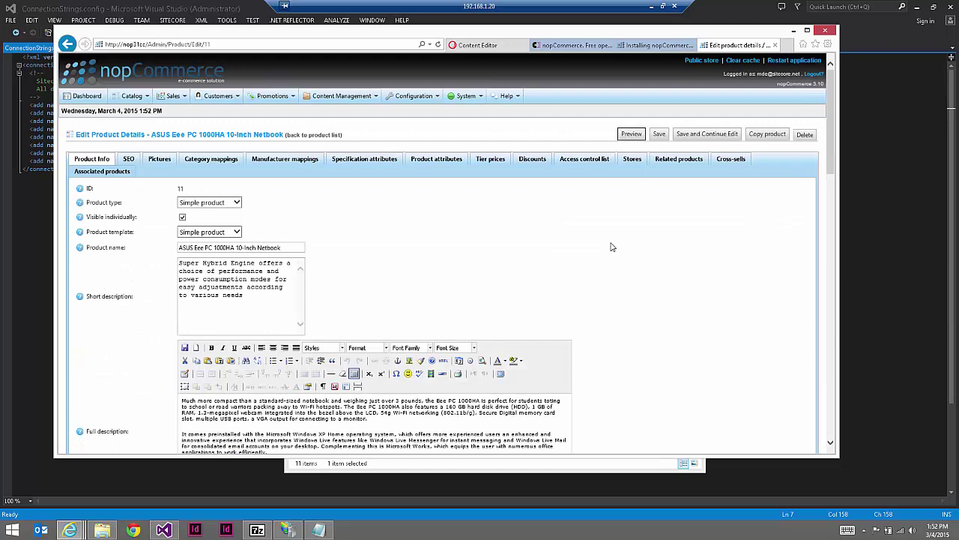
pyautogui.moveTo(471, 98)
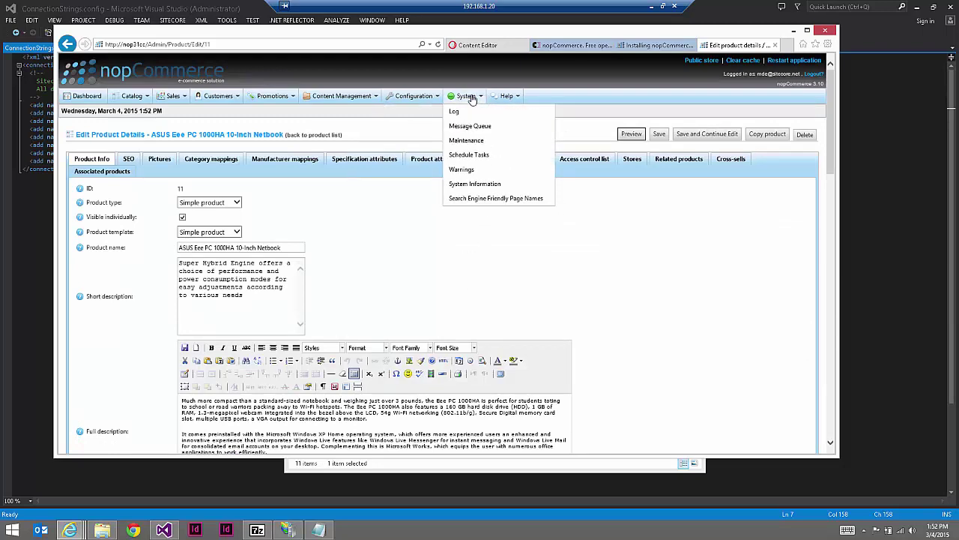
pyautogui.click(476, 185)
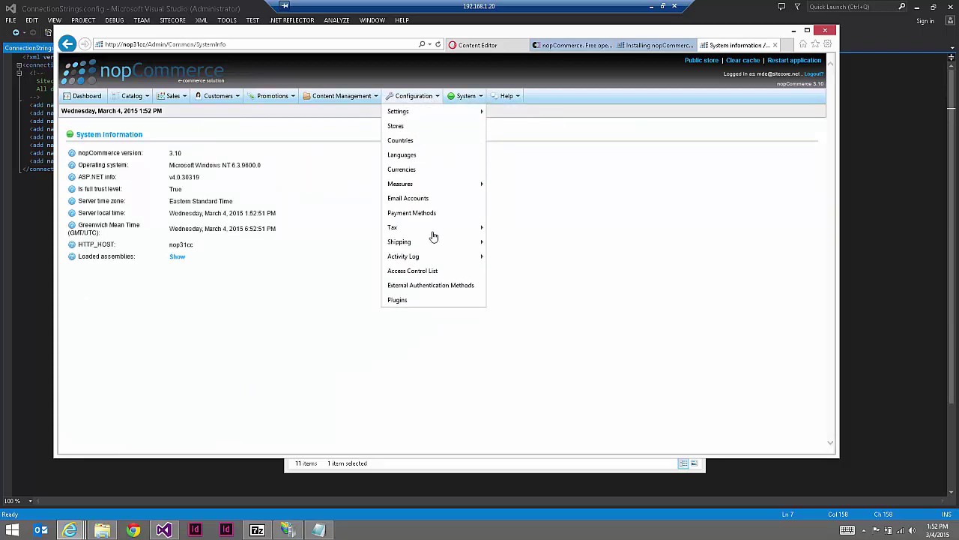
# Open Configuration > Plugins and look through the installed plugins list
pyautogui.click(403, 302)
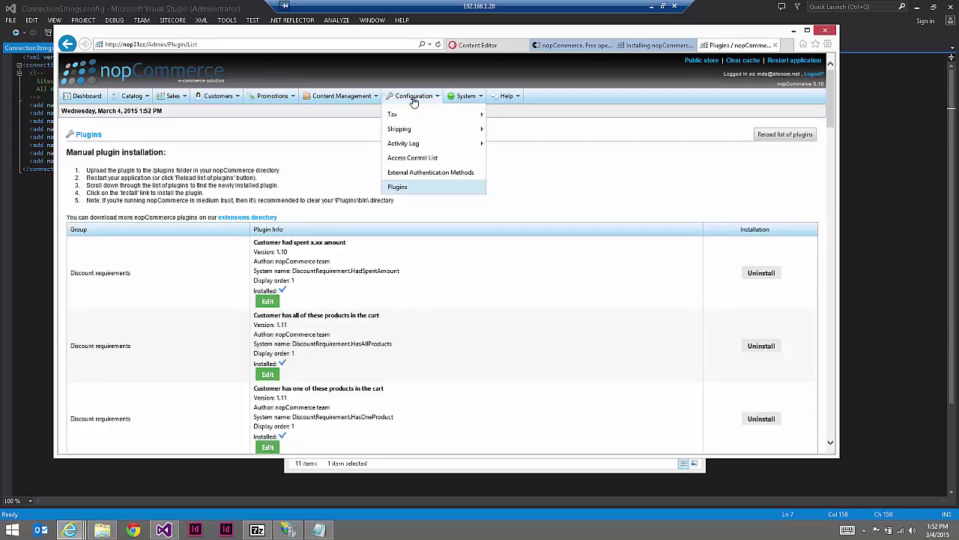
pyautogui.scroll(-4, 192, 225)
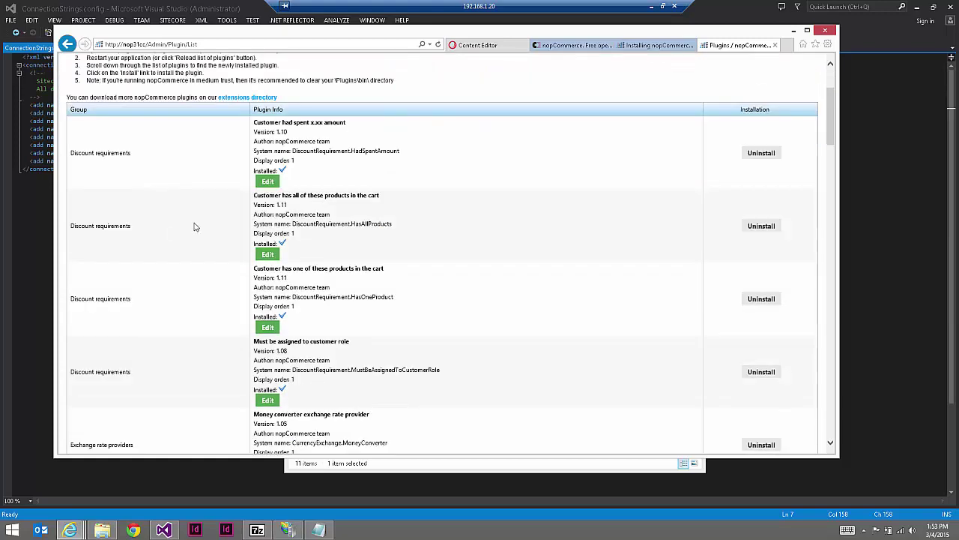
pyautogui.scroll(-7, 192, 225)
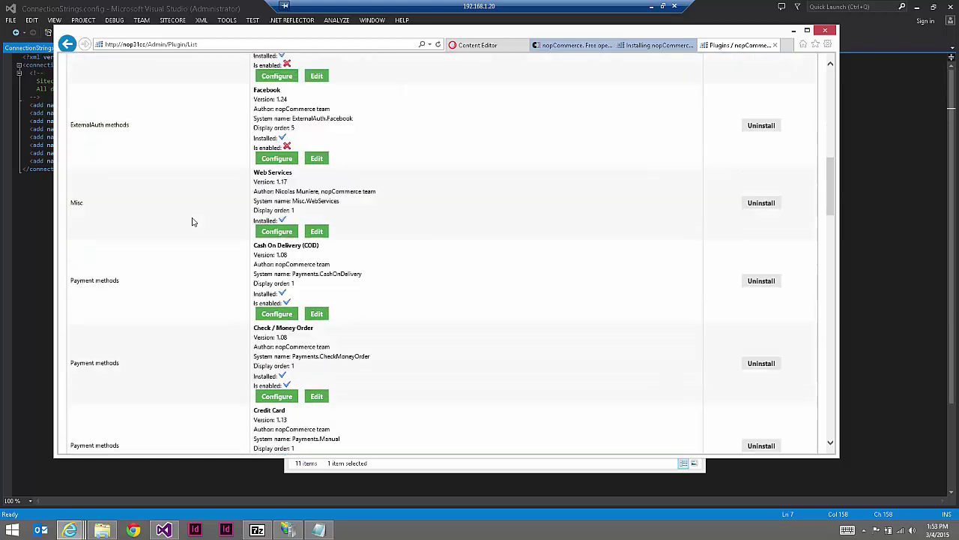
pyautogui.scroll(-8, 192, 230)
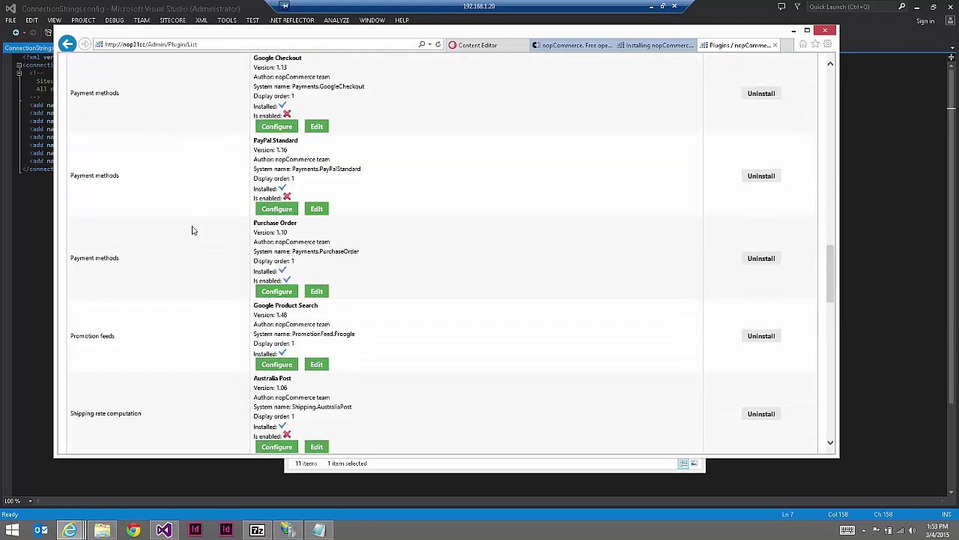
pyautogui.scroll(-5, 192, 230)
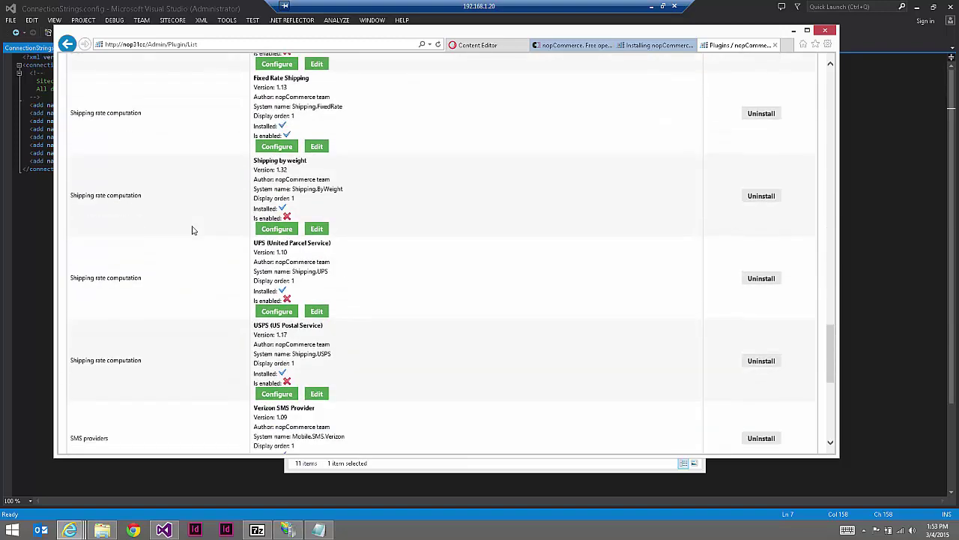
pyautogui.scroll(-2, 223, 243)
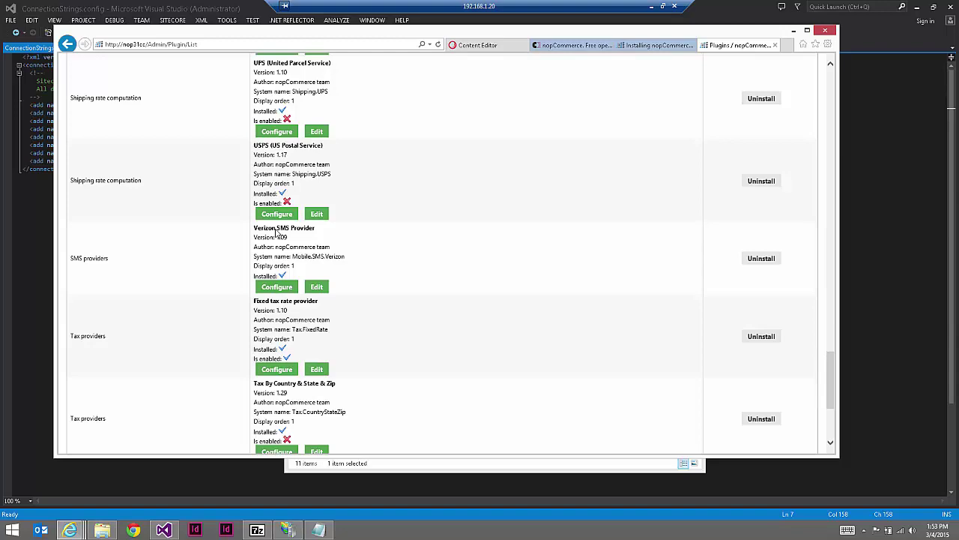
pyautogui.scroll(-3, 203, 237)
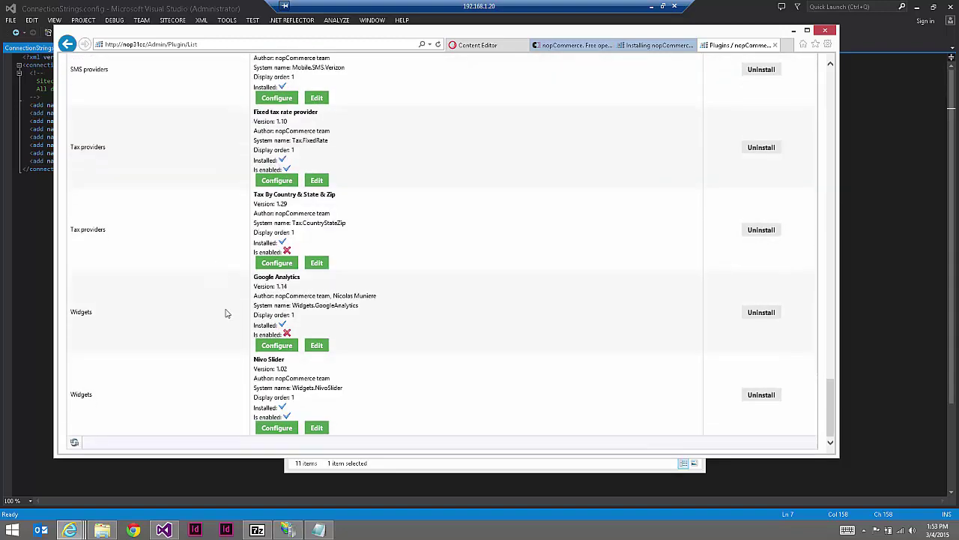
pyautogui.scroll(6, 227, 313)
pyautogui.scroll(15, 225, 313)
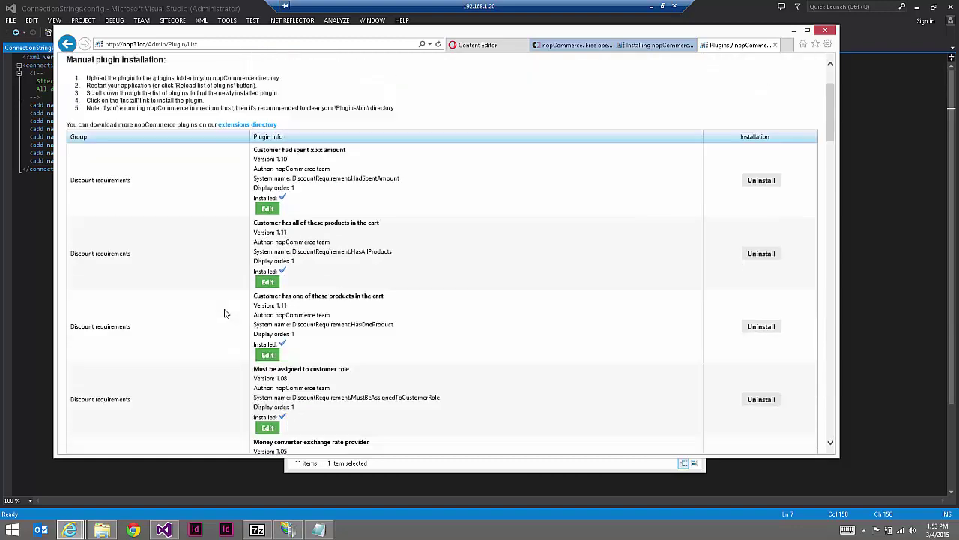
# Highlight the \Plugins folder path in the notes and bring up the CommerceInstalls folder
pyautogui.moveTo(337, 95)
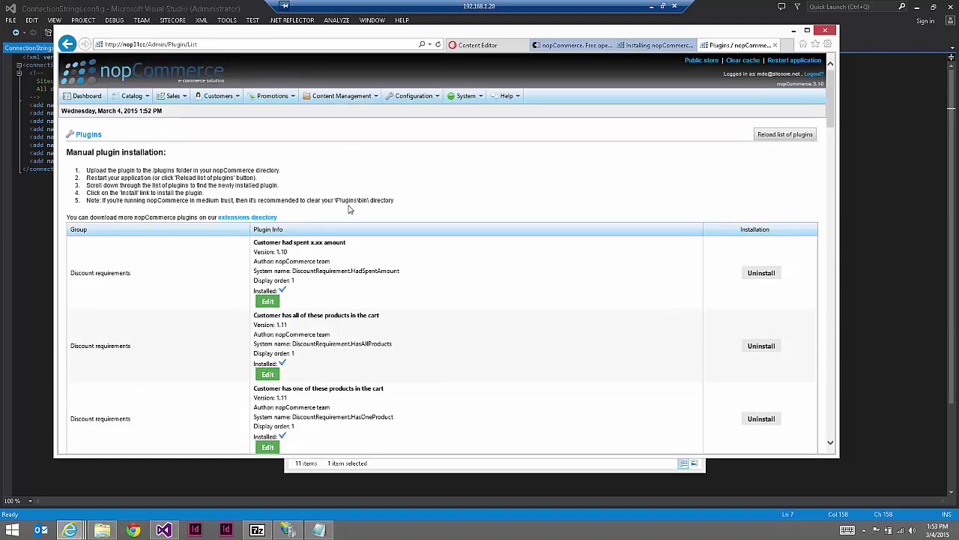
pyautogui.moveTo(336, 201); pyautogui.dragTo(356, 201)
pyautogui.click(347, 200)
pyautogui.scroll(-3, 197, 176)
pyautogui.scroll(-5, 227, 179)
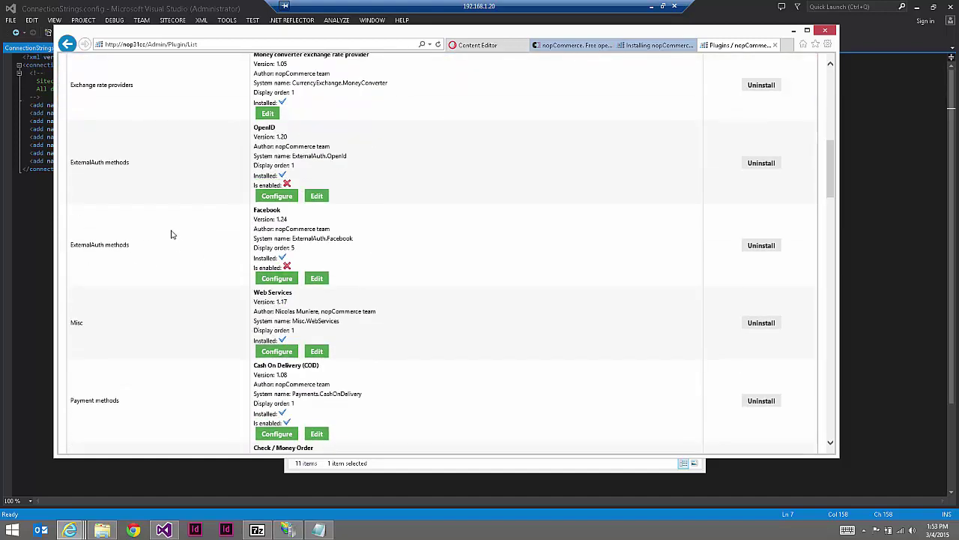
pyautogui.scroll(8, 119, 243)
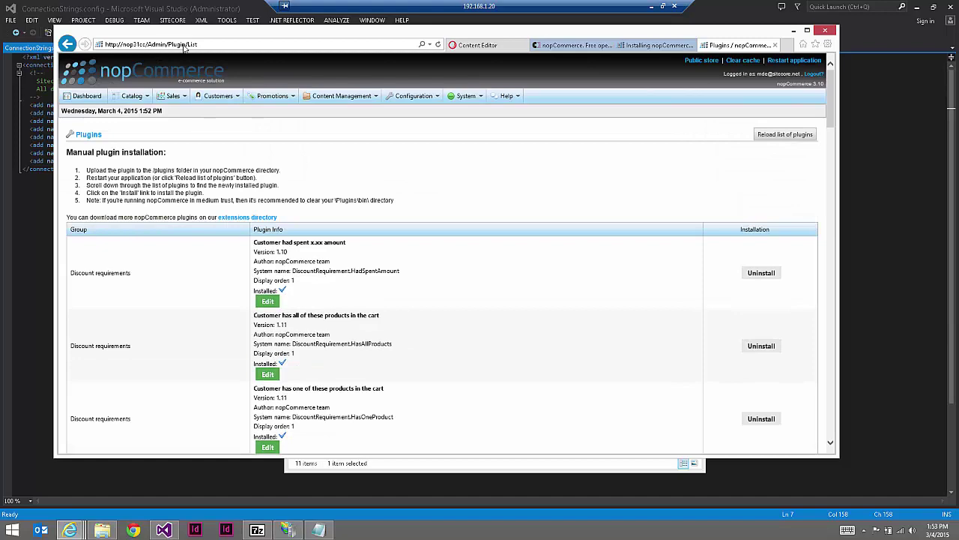
pyautogui.scroll(-15, 213, 177)
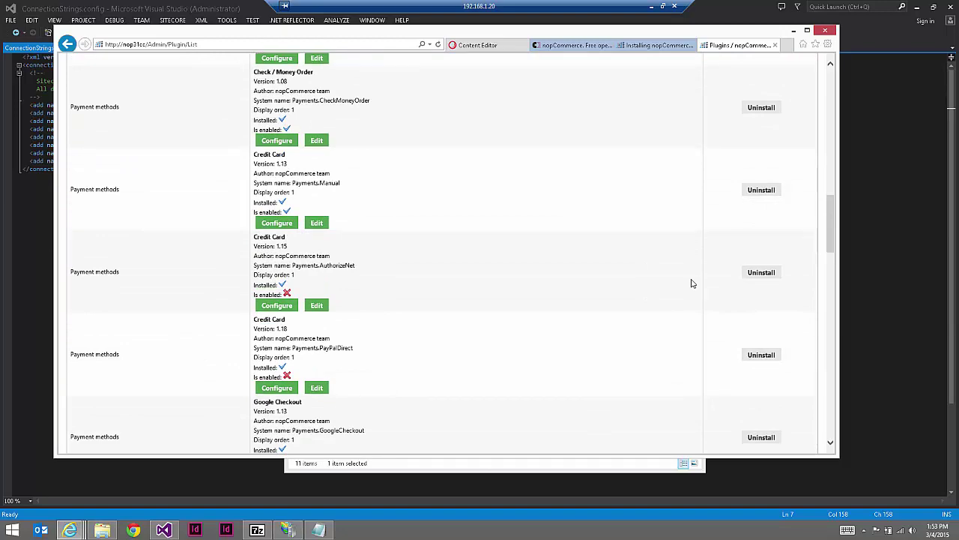
pyautogui.moveTo(958, 3)
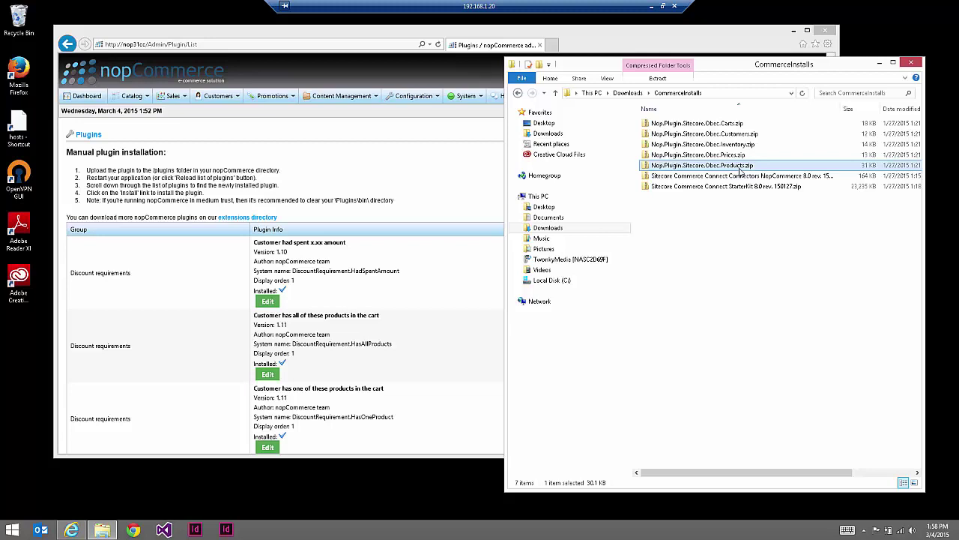
# Open the Nop.Plugin.Sitecore.Obec.Products zip and browse to C:\inetpub\wwwroot\nop31cc\Plugins
pyautogui.doubleClick(739, 166)
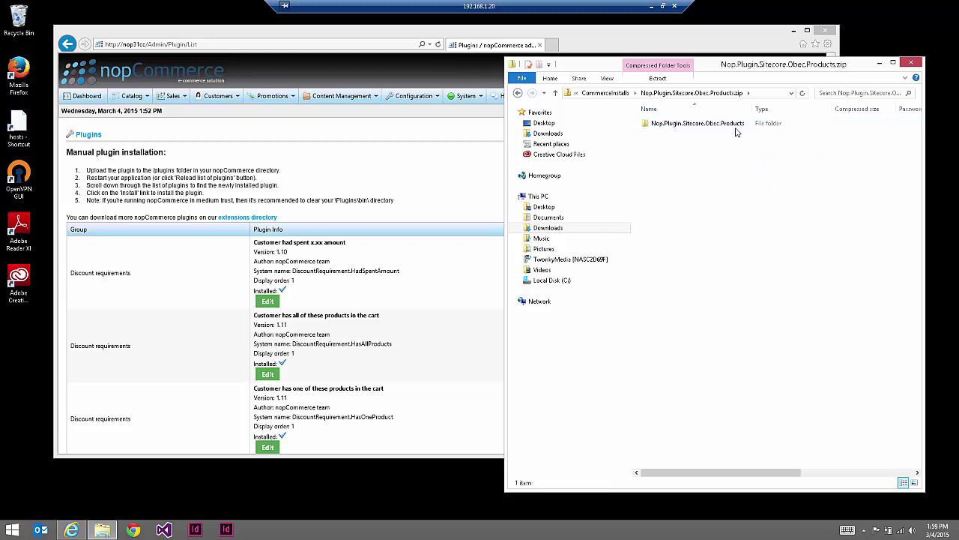
pyautogui.doubleClick(735, 125)
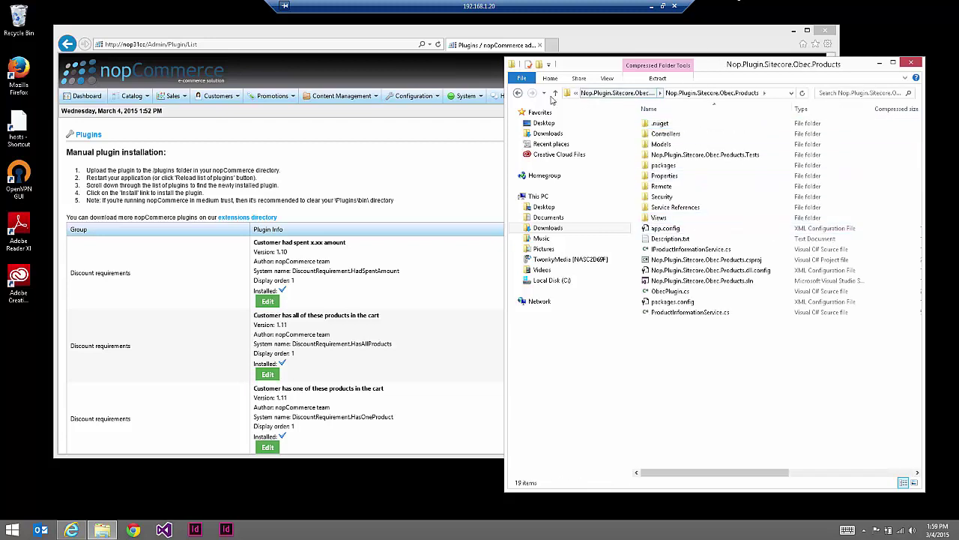
pyautogui.click(517, 93)
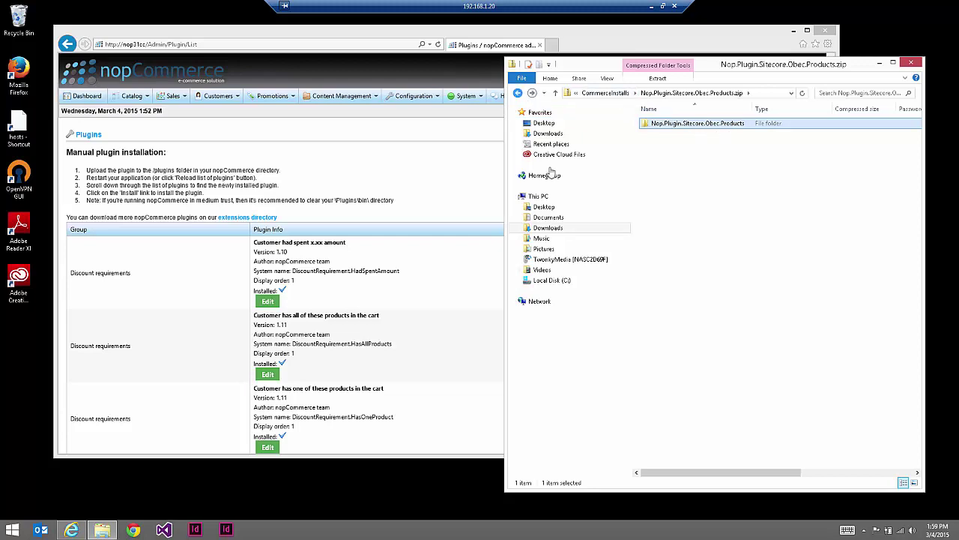
pyautogui.click(553, 279)
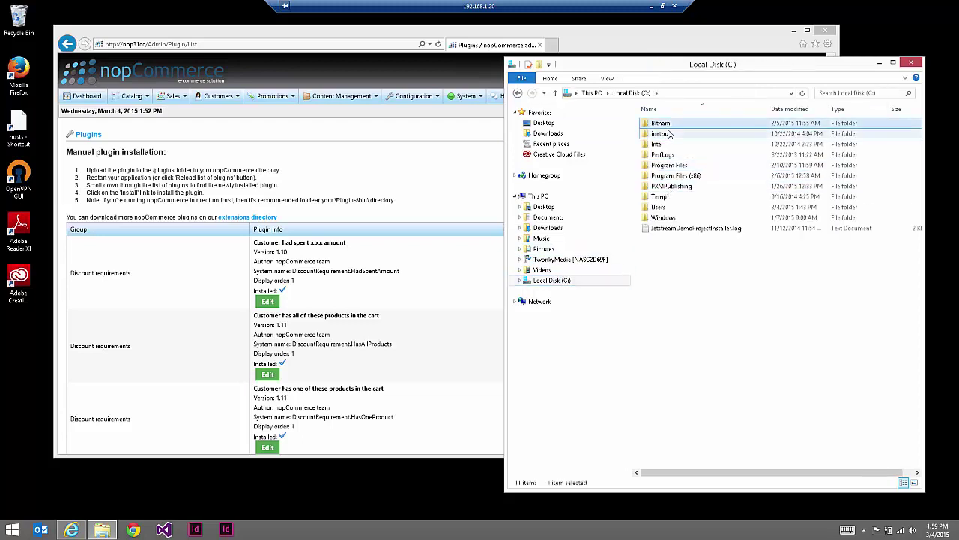
pyautogui.doubleClick(653, 134)
pyautogui.doubleClick(664, 177)
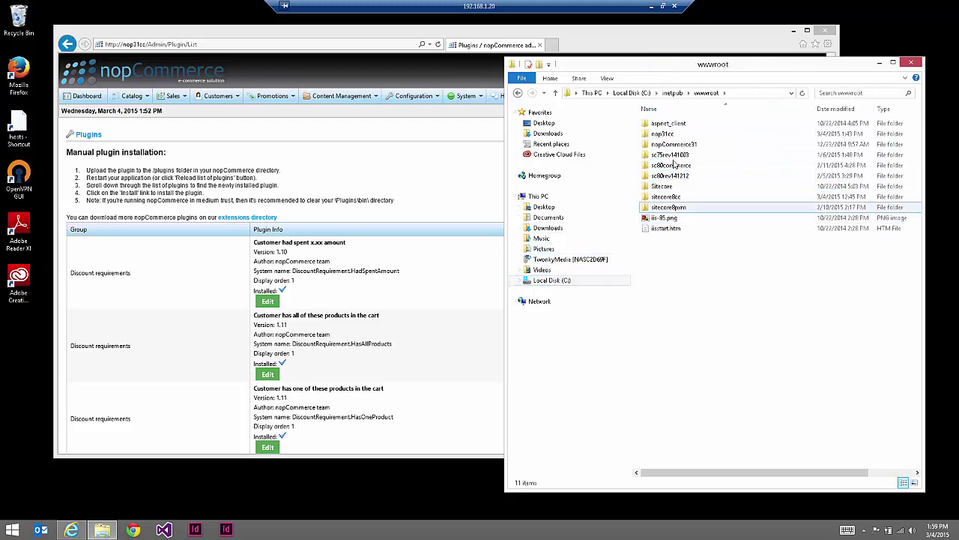
pyautogui.doubleClick(664, 134)
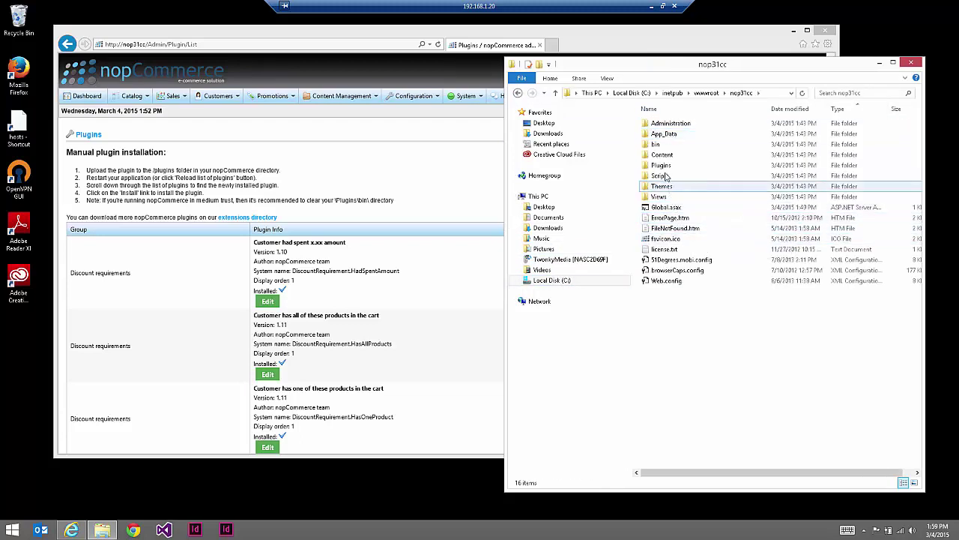
pyautogui.doubleClick(661, 165)
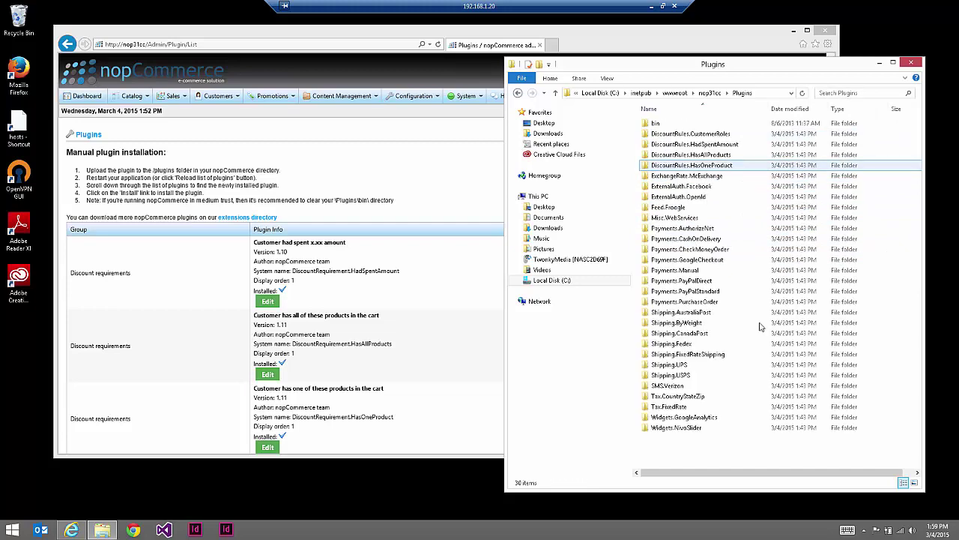
# Paste the Products plugin folder into Plugins and open its .sln in Visual Studio
pyautogui.hotkey('ctrl', 'v')
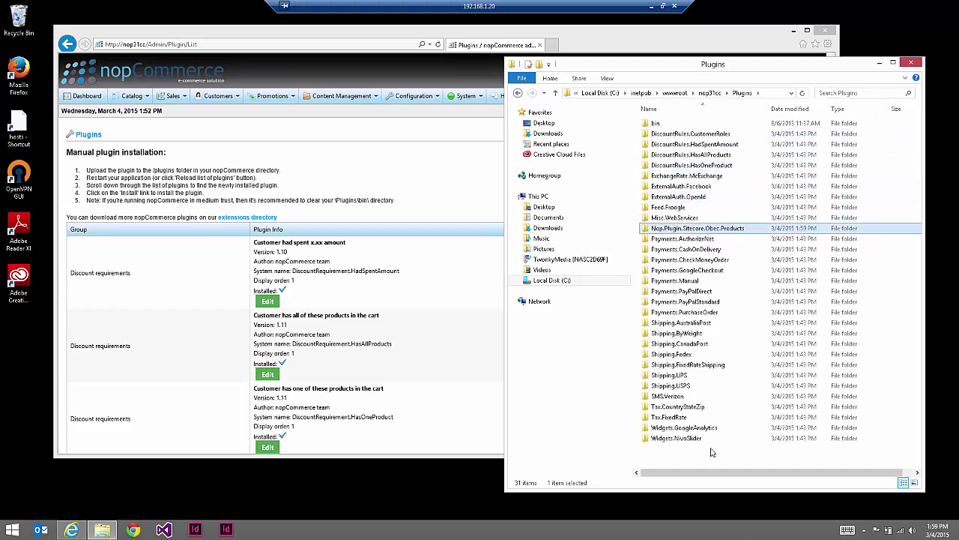
pyautogui.doubleClick(680, 229)
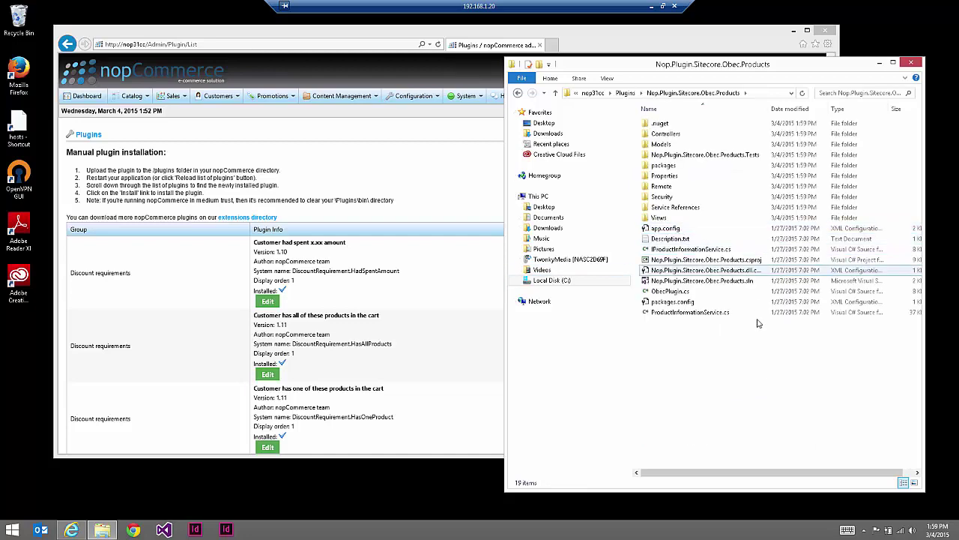
pyautogui.moveTo(781, 111); pyautogui.dragTo(650, 123)
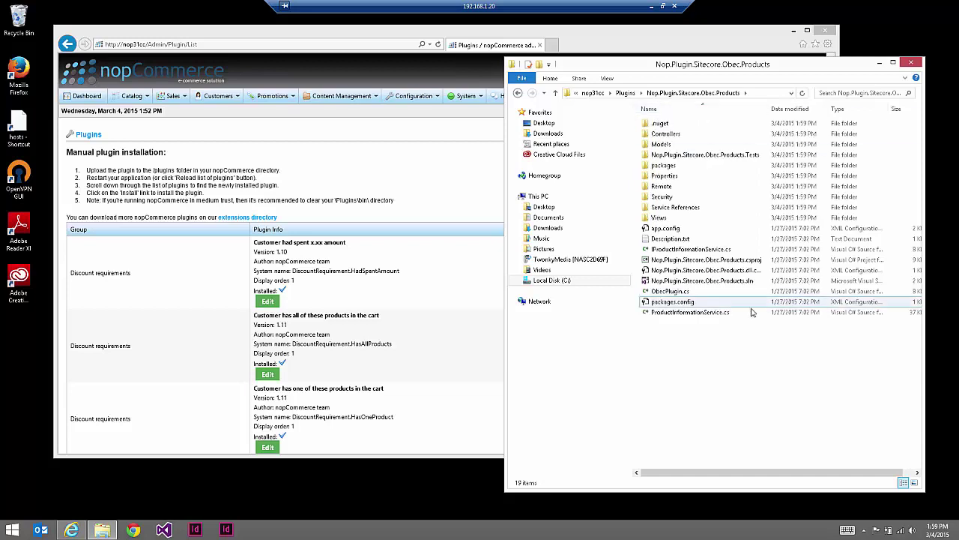
pyautogui.doubleClick(724, 281)
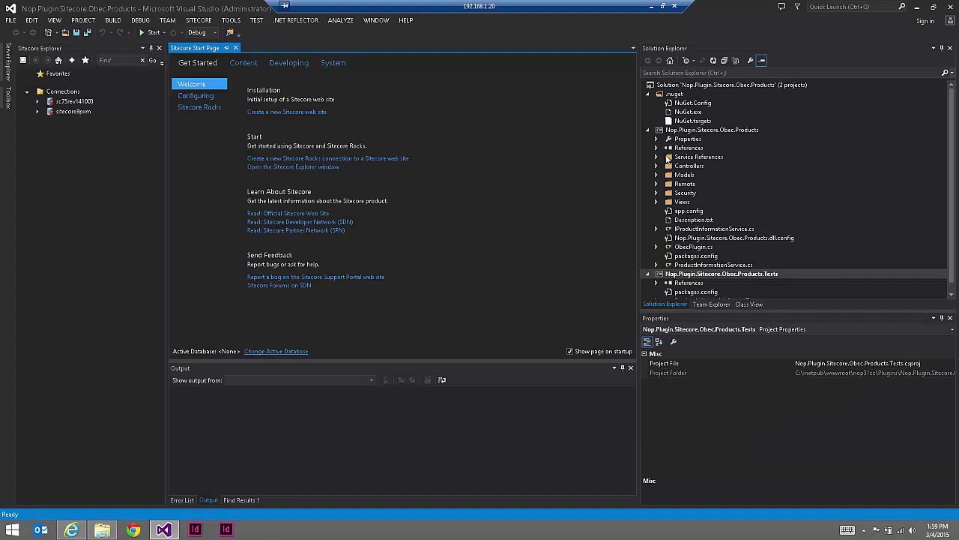
# Inspect the Nop.Core, Nop.Services and Nop.Web.Framework reference properties
pyautogui.click(657, 147)
pyautogui.click(684, 158)
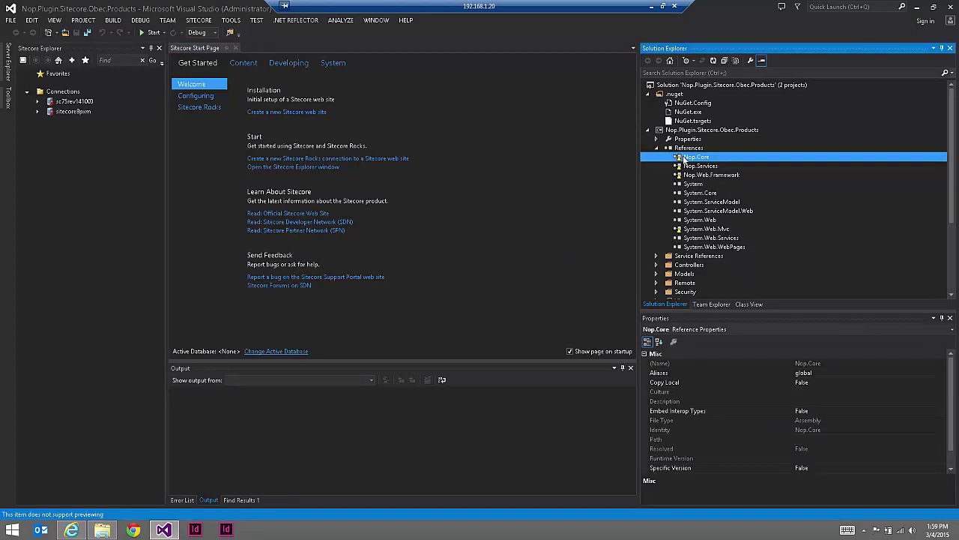
pyautogui.click(699, 166)
pyautogui.click(709, 174)
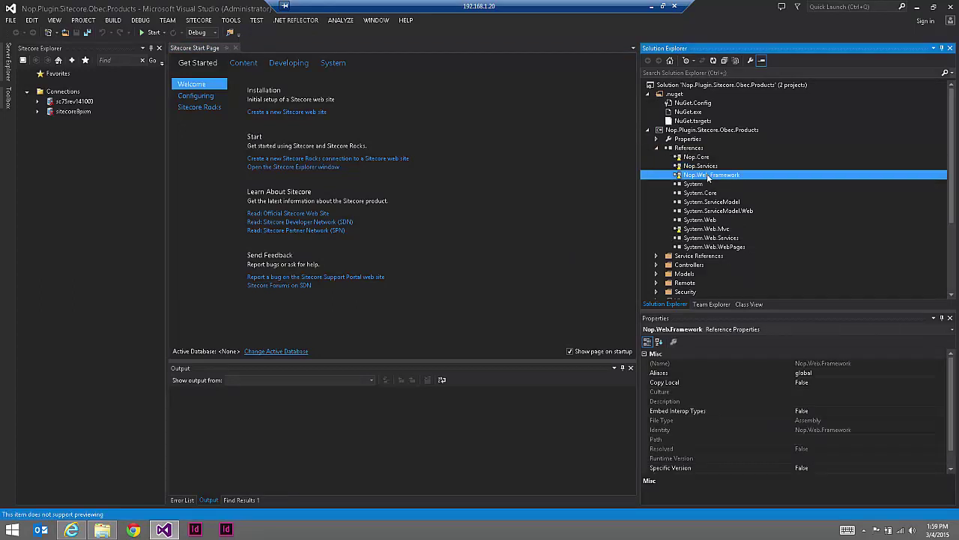
pyautogui.click(706, 159)
pyautogui.click(951, 406)
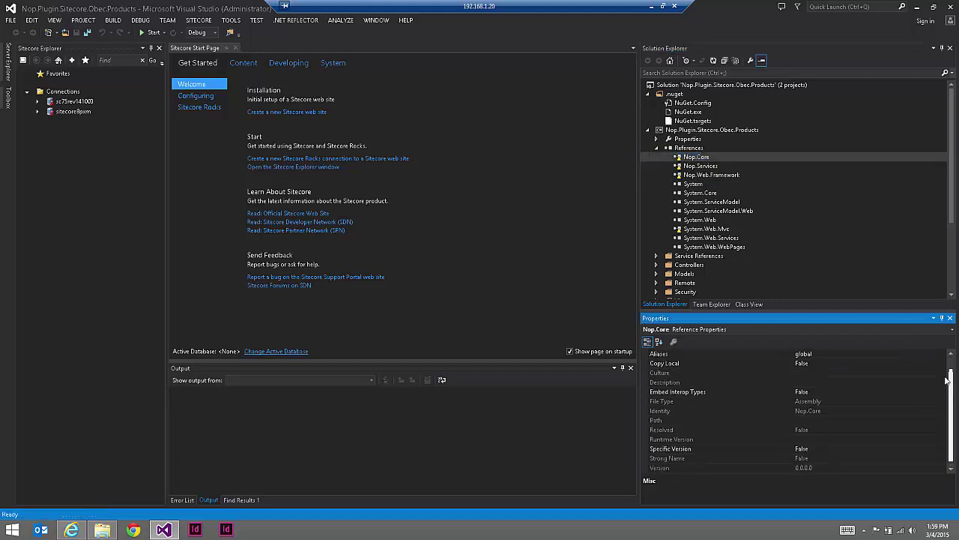
# Reference Nop.Core, Nop.Services, Nop.Web and Nop.Web.Framework DLLs from nop31cc\bin
pyautogui.rightClick(688, 149)
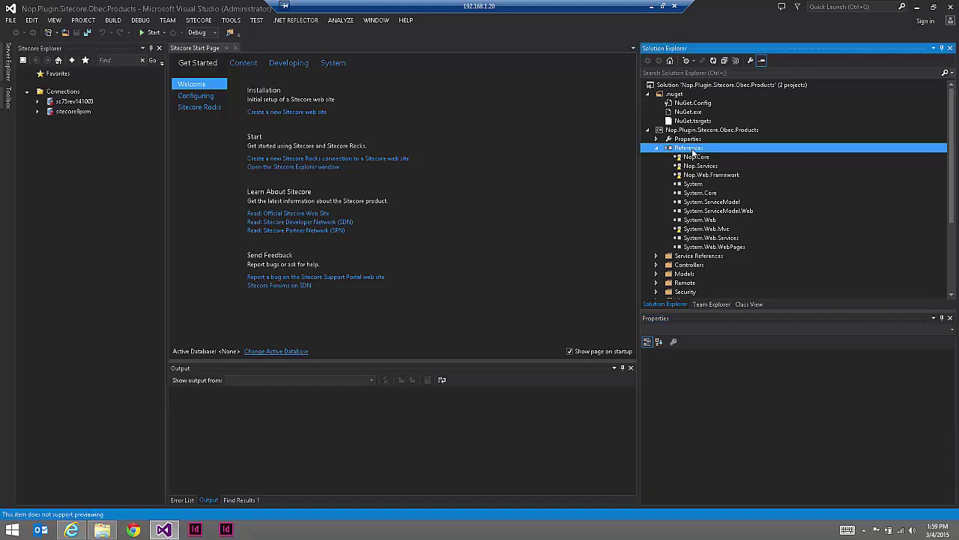
pyautogui.click(731, 157)
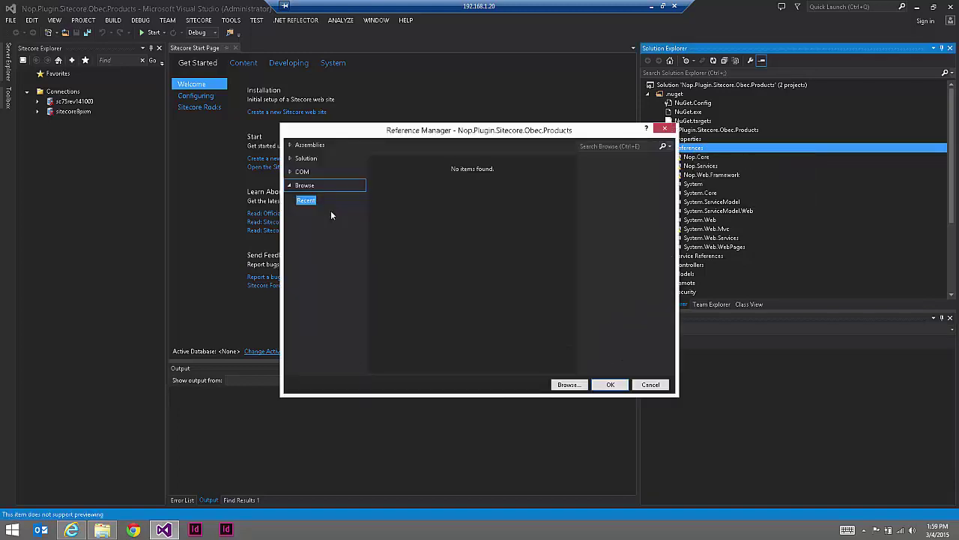
pyautogui.click(567, 385)
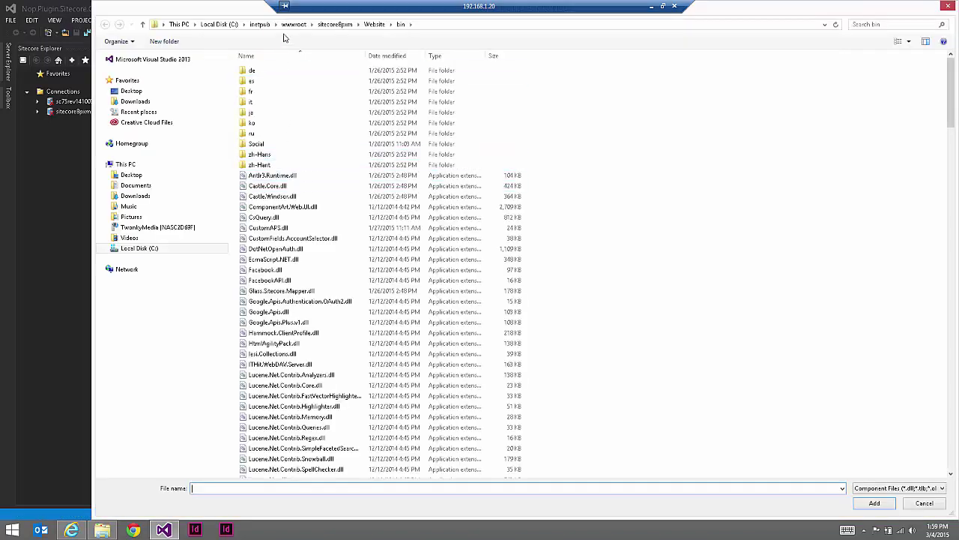
pyautogui.click(293, 24)
pyautogui.doubleClick(274, 81)
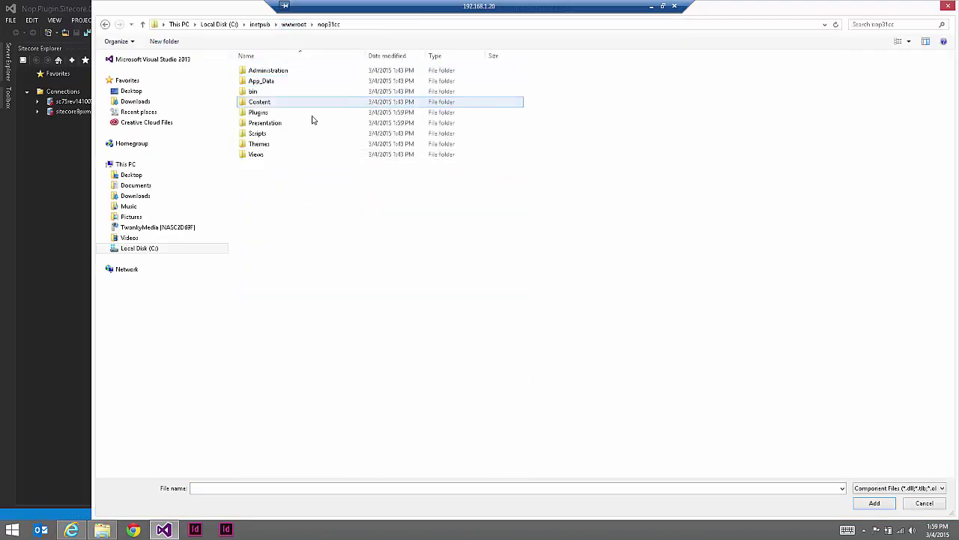
pyautogui.doubleClick(286, 96)
pyautogui.scroll(-3, 279, 247)
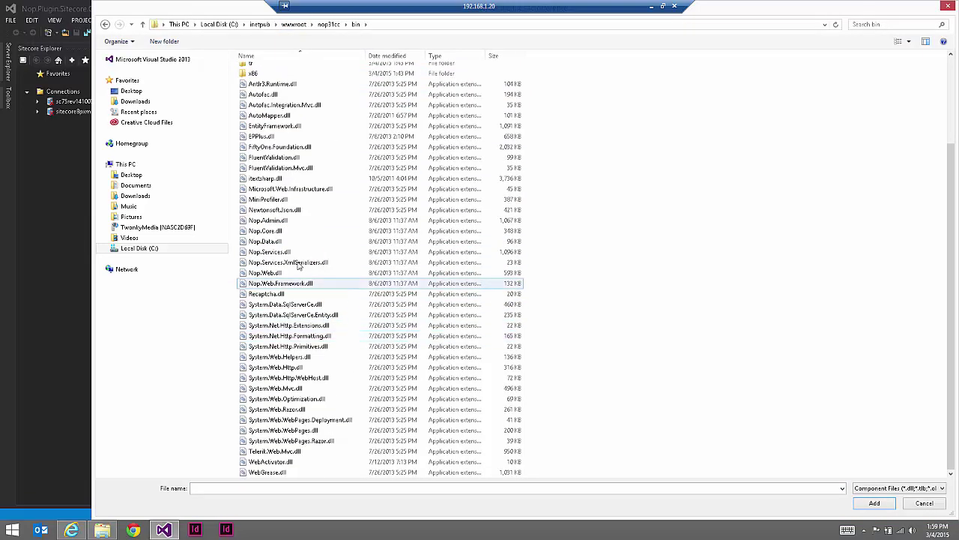
pyautogui.click(279, 232)
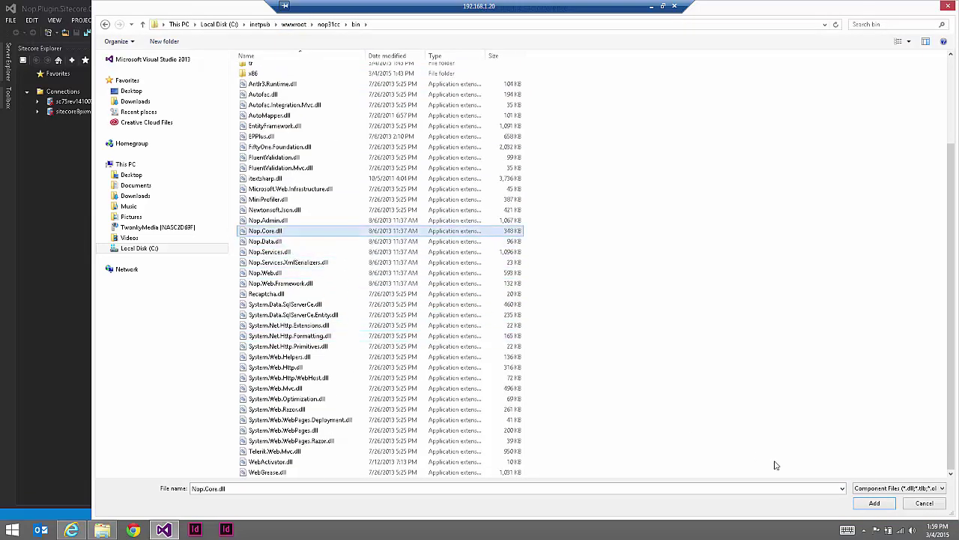
pyautogui.keyDown('ctrl'); pyautogui.click(285, 252); pyautogui.keyUp('ctrl')
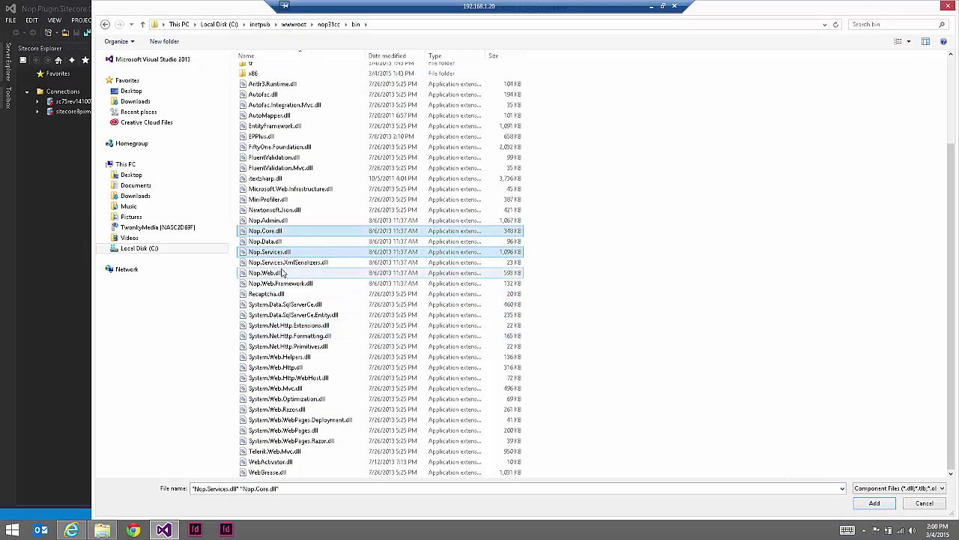
pyautogui.keyDown('ctrl'); pyautogui.click(282, 274); pyautogui.keyUp('ctrl')
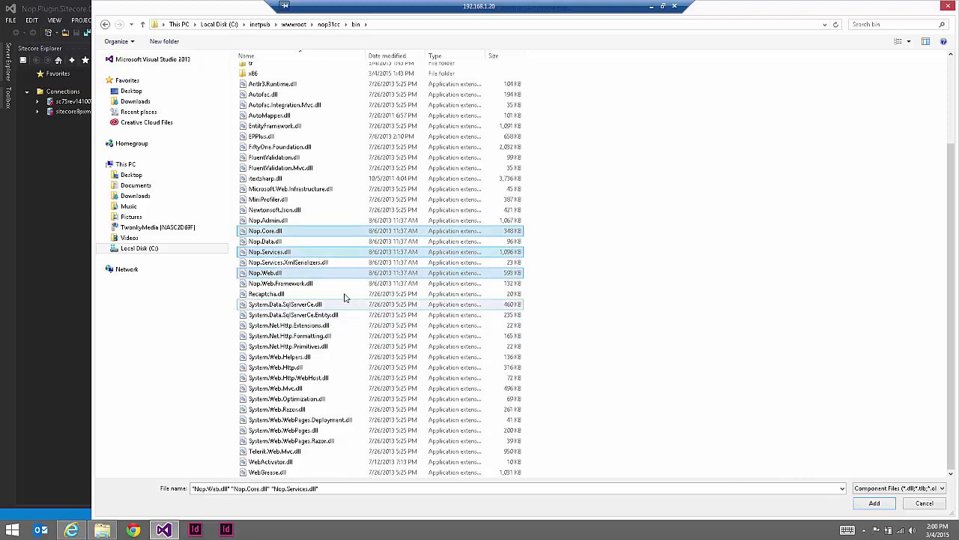
pyautogui.keyDown('ctrl'); pyautogui.click(317, 286); pyautogui.keyUp('ctrl')
pyautogui.click(875, 503)
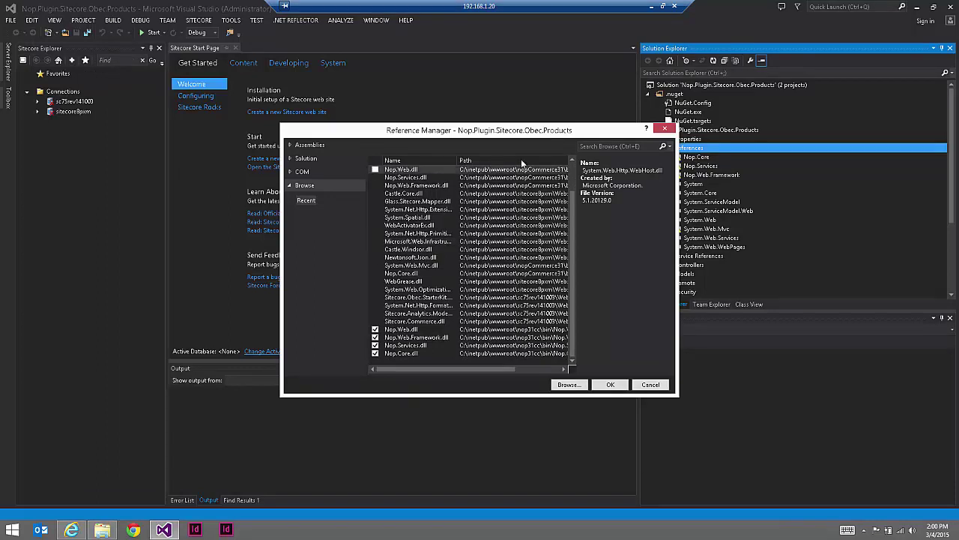
# Remove the Nop.Web reference and confirm the reference changes
pyautogui.moveTo(523, 134); pyautogui.dragTo(477, 120)
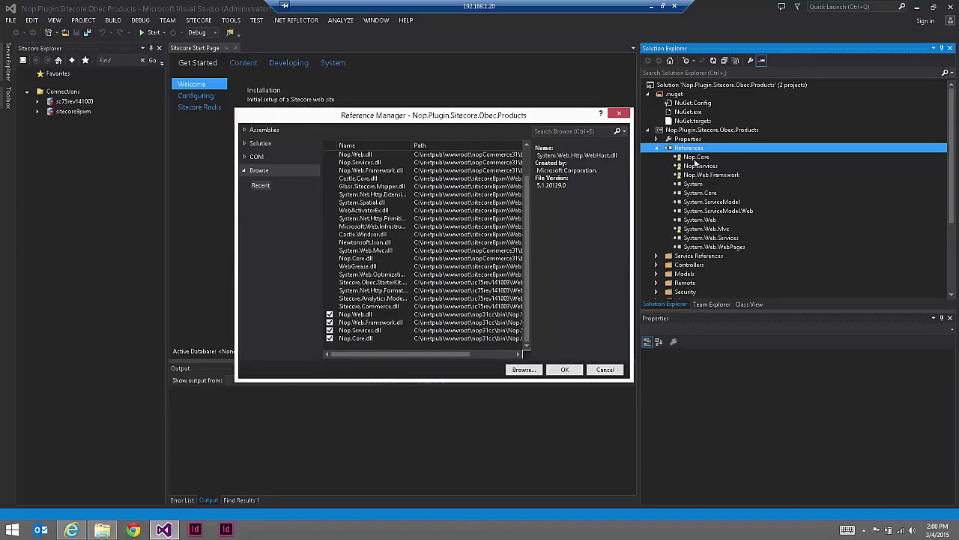
pyautogui.click(330, 314)
pyautogui.click(565, 369)
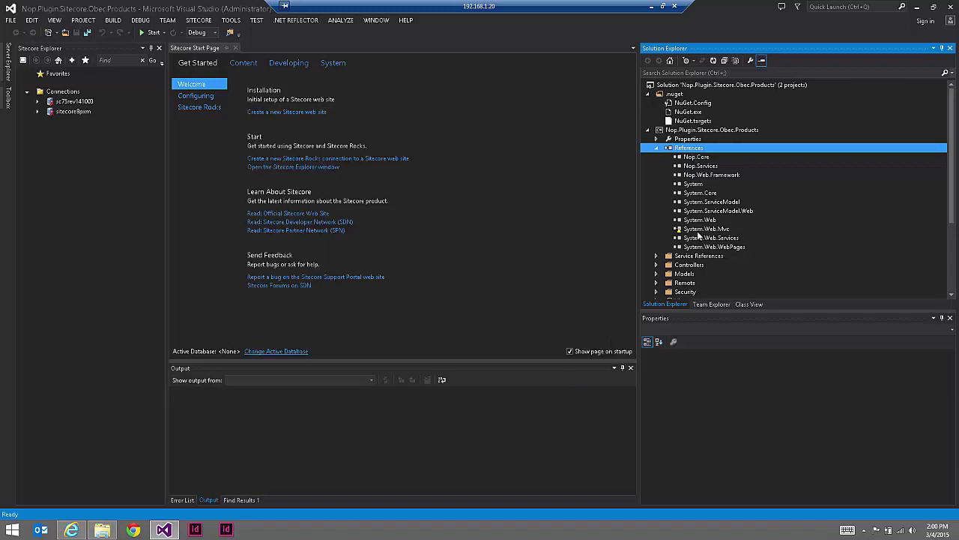
pyautogui.click(698, 230)
# Add System.Web.Mvc.dll from the nop31cc bin folder as a reference
pyautogui.rightClick(691, 150)
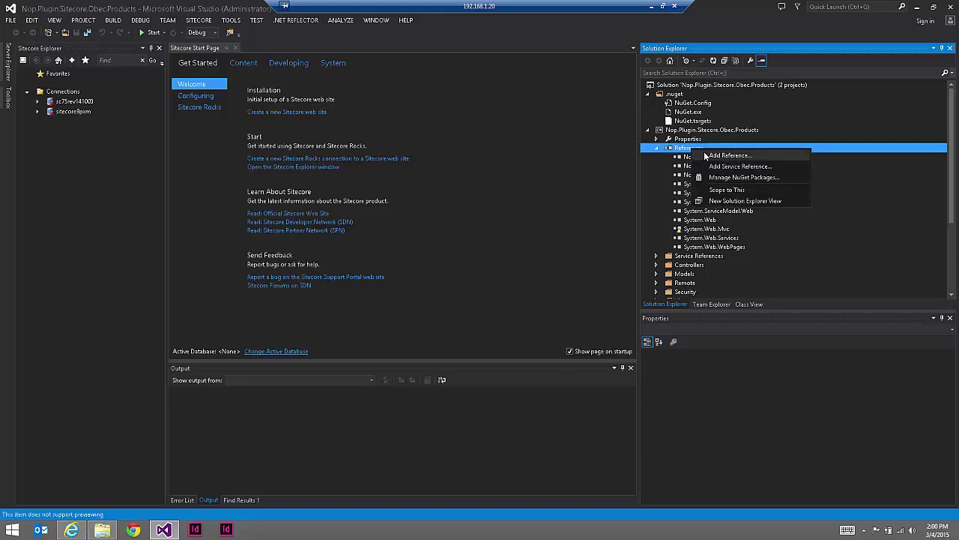
pyautogui.click(707, 157)
pyautogui.click(567, 384)
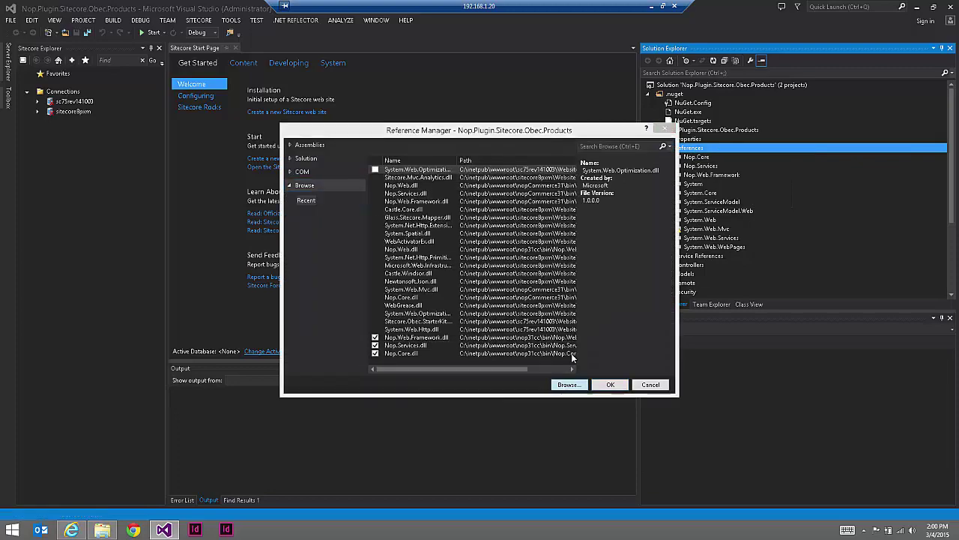
pyautogui.click(323, 404)
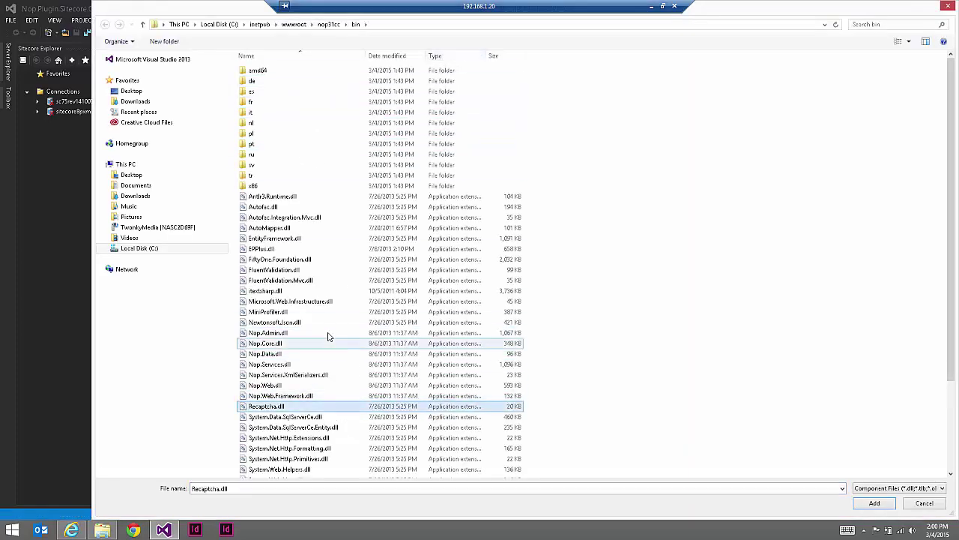
pyautogui.scroll(-4, 328, 333)
pyautogui.click(283, 388)
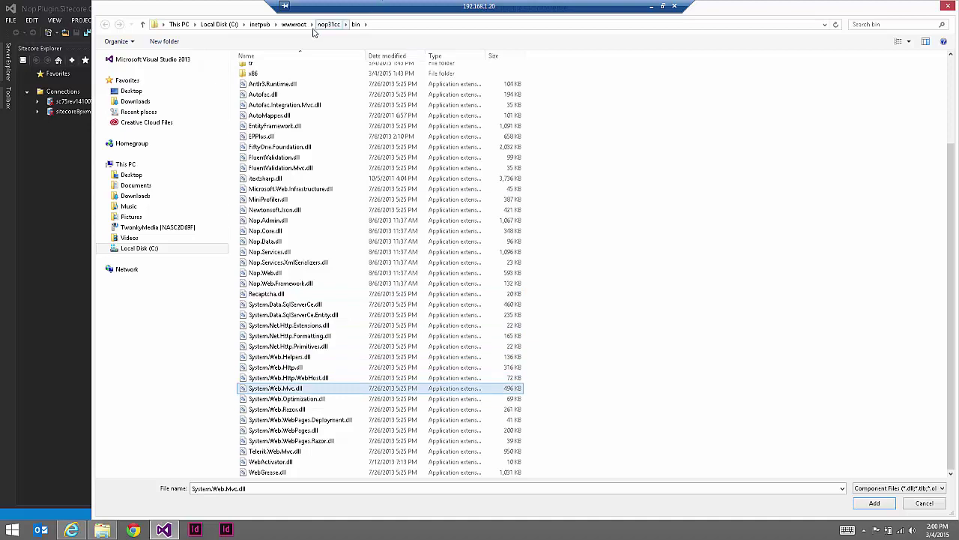
pyautogui.click(873, 503)
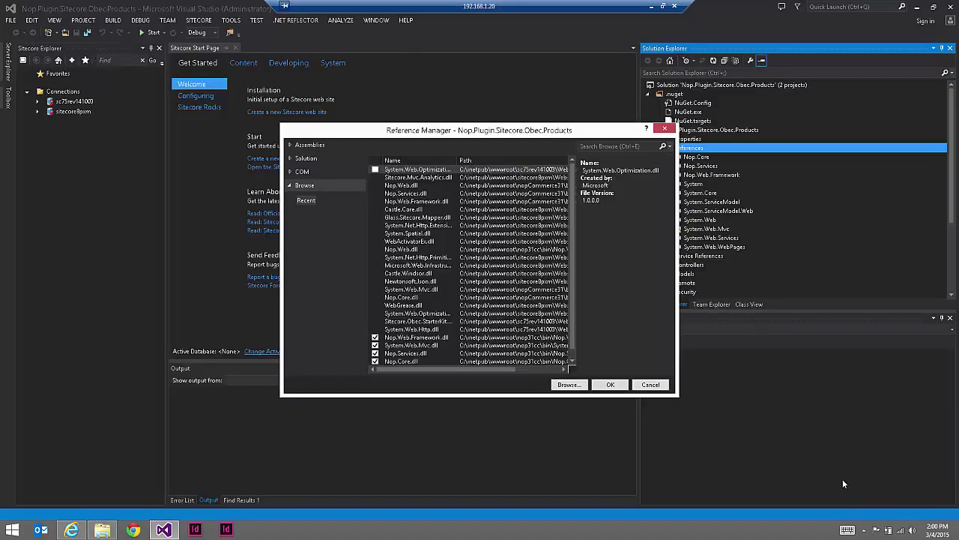
pyautogui.click(612, 384)
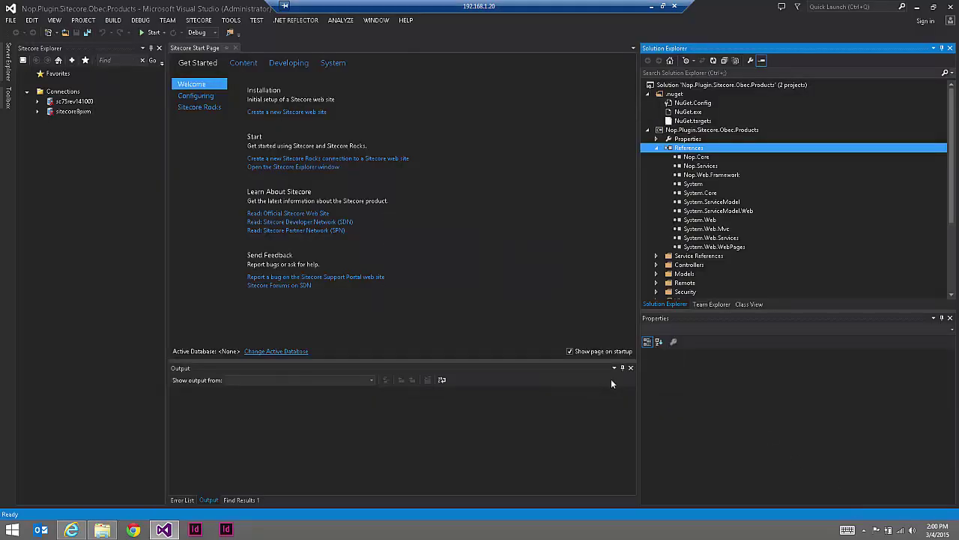
pyautogui.click(657, 149)
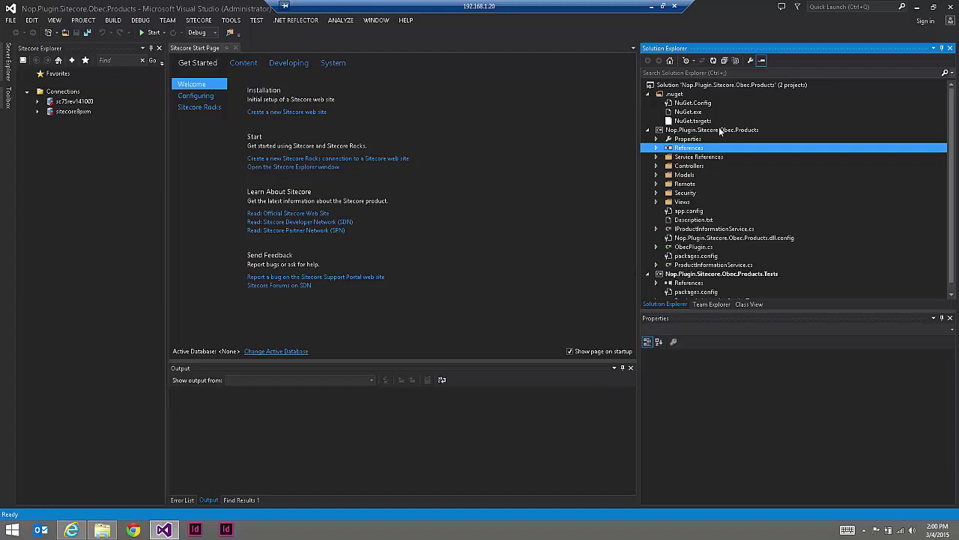
pyautogui.rightClick(722, 132)
# Build the Products plugin project and check its output path in the Build settings
pyautogui.click(744, 135)
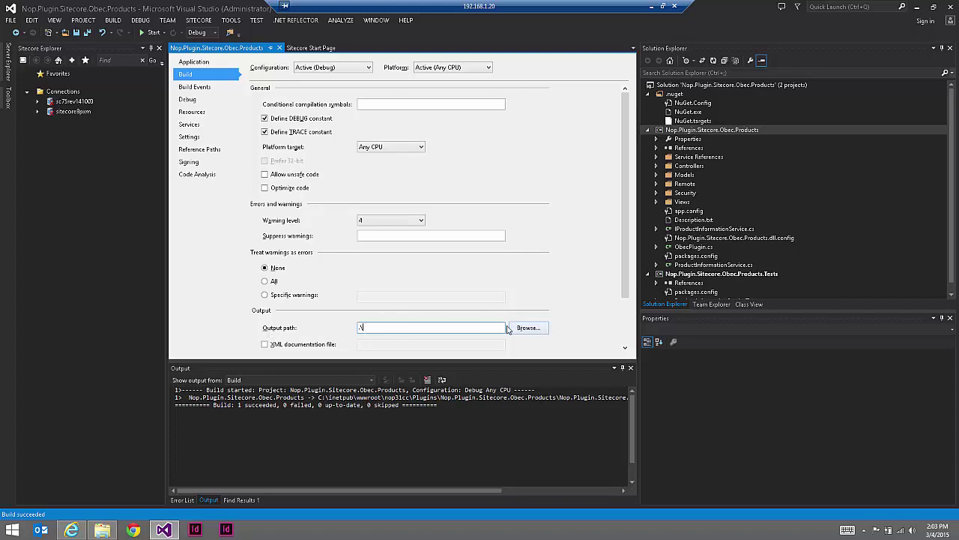
pyautogui.click(361, 327)
# Reload the plugin list and install Commerce Products Web Services from the Sitecore group
pyautogui.click(77, 531)
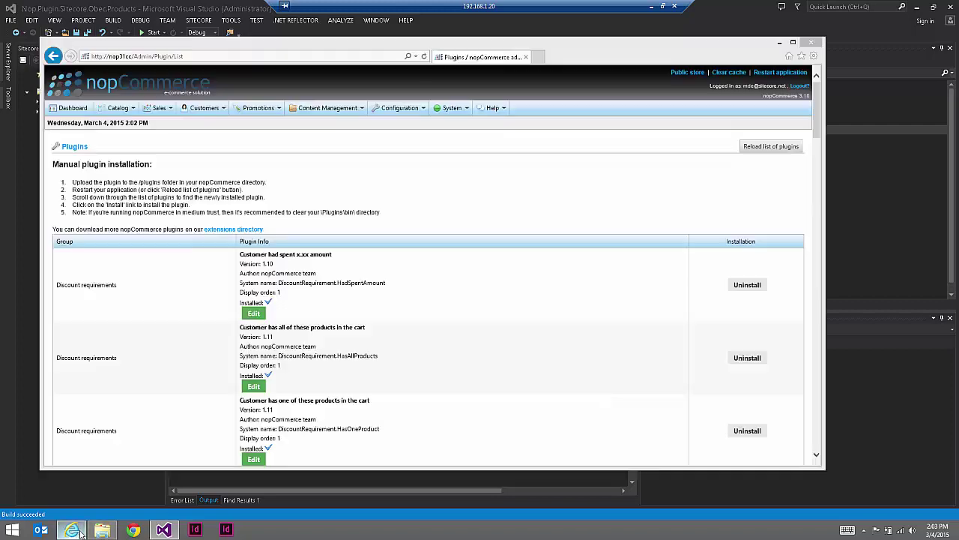
pyautogui.click(764, 149)
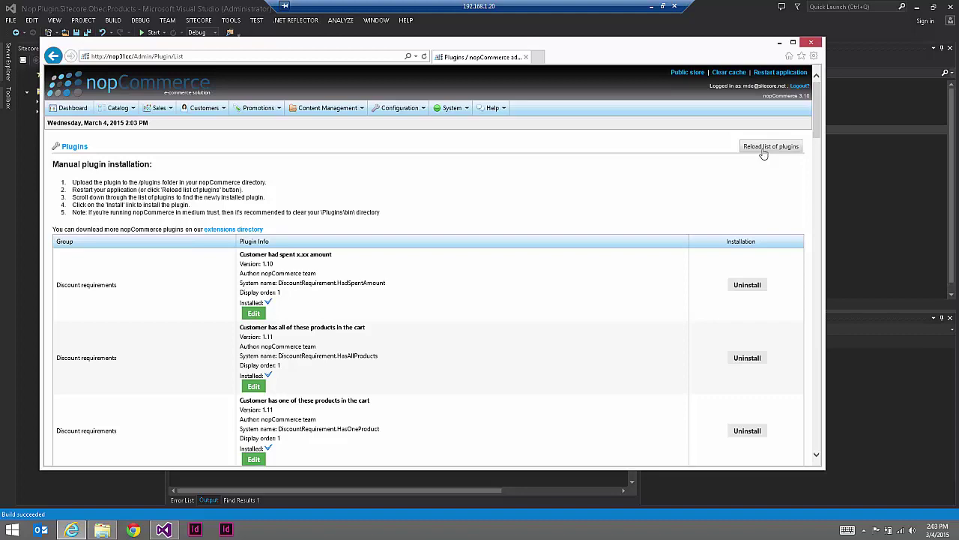
pyautogui.scroll(-3, 194, 213)
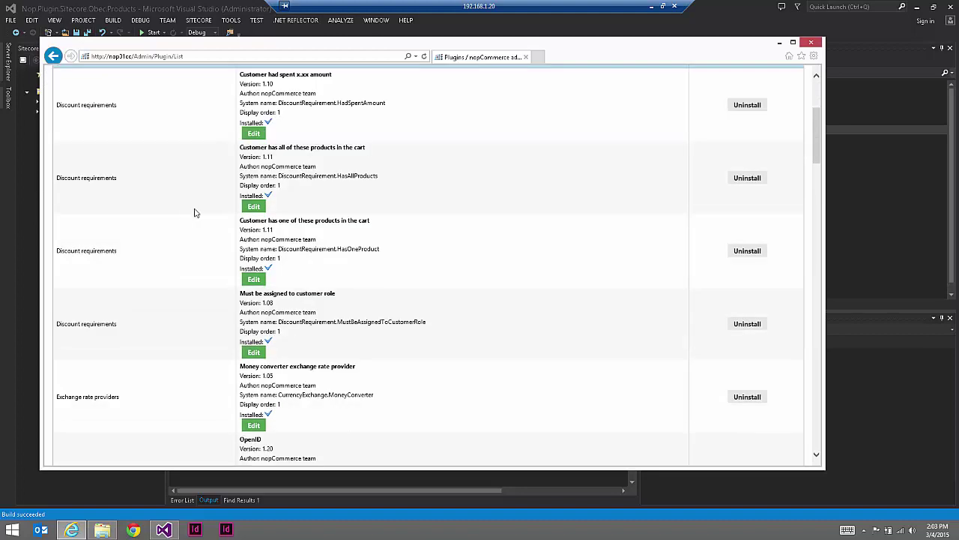
pyautogui.scroll(-10, 194, 213)
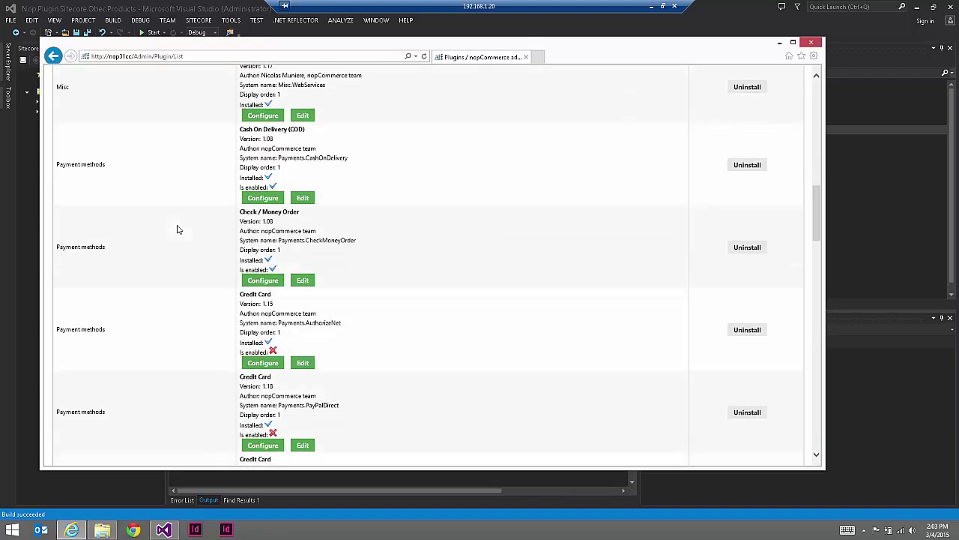
pyautogui.scroll(-6, 177, 230)
pyautogui.scroll(-10, 189, 263)
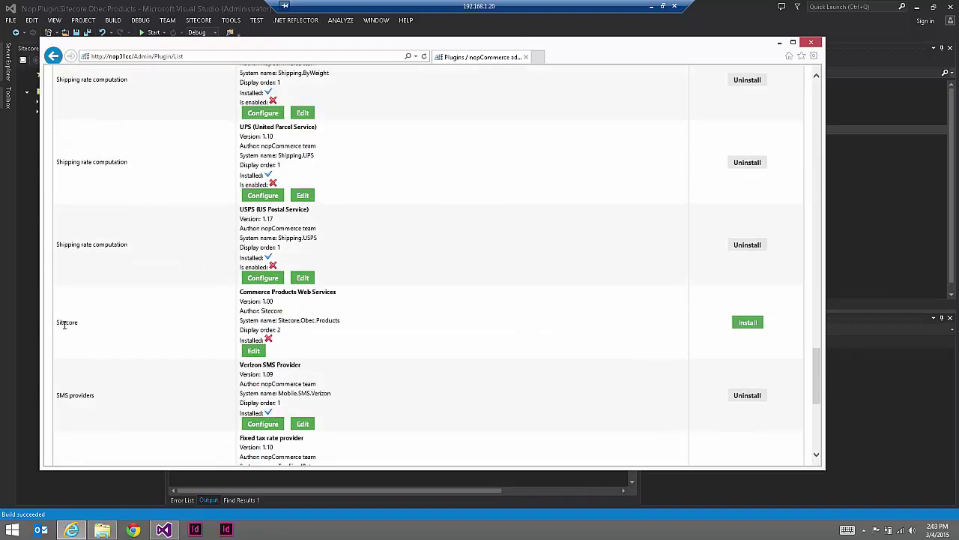
pyautogui.moveTo(242, 291); pyautogui.dragTo(349, 352)
pyautogui.click(292, 319)
pyautogui.click(754, 323)
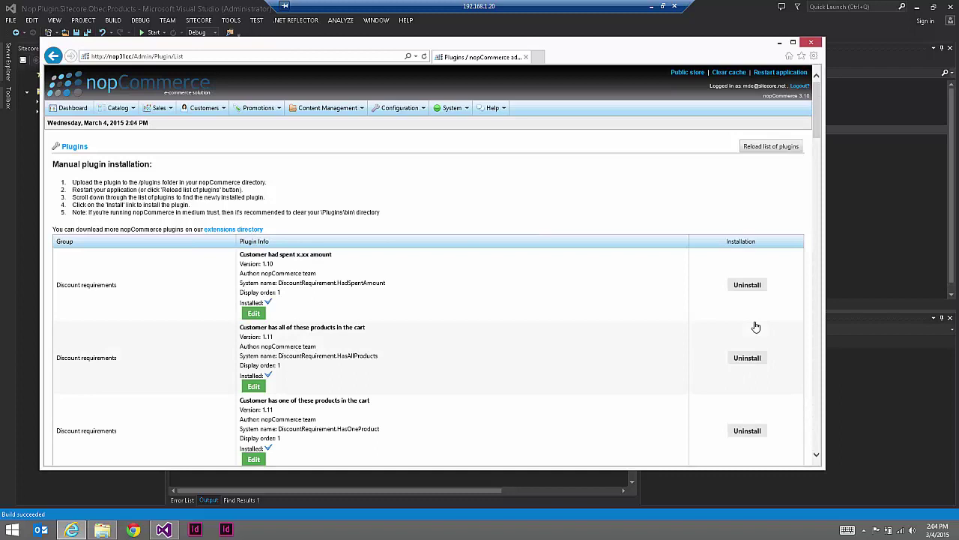
pyautogui.click(102, 529)
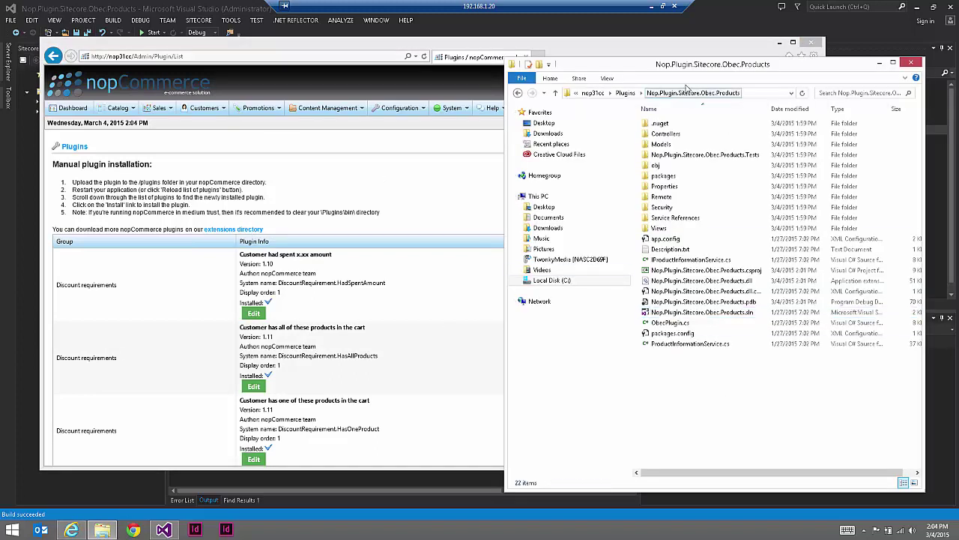
# Open Nop.Plugin.Sitecore.Obec.Products.dll.config from the plugin folder in Visual Studio
pyautogui.moveTo(695, 70); pyautogui.dragTo(442, 54)
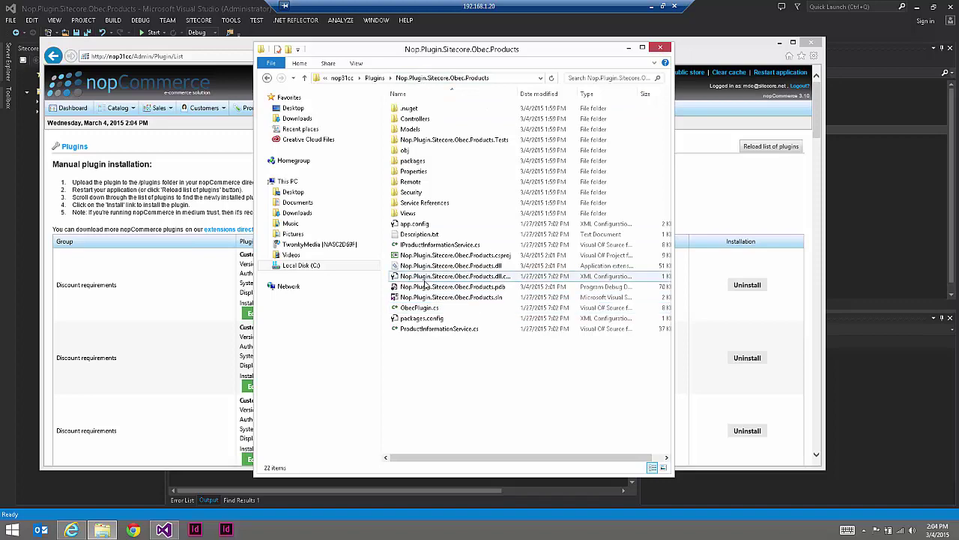
pyautogui.doubleClick(452, 276)
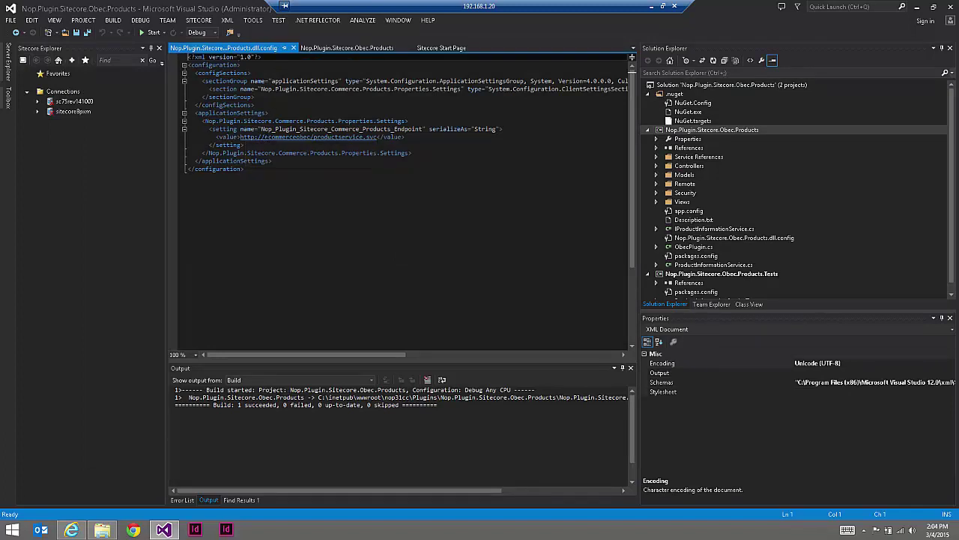
# Replace the endpoint host ecommerceobec with sitecore8cd and save the dll.config
pyautogui.moveTo(264, 137); pyautogui.dragTo(310, 137)
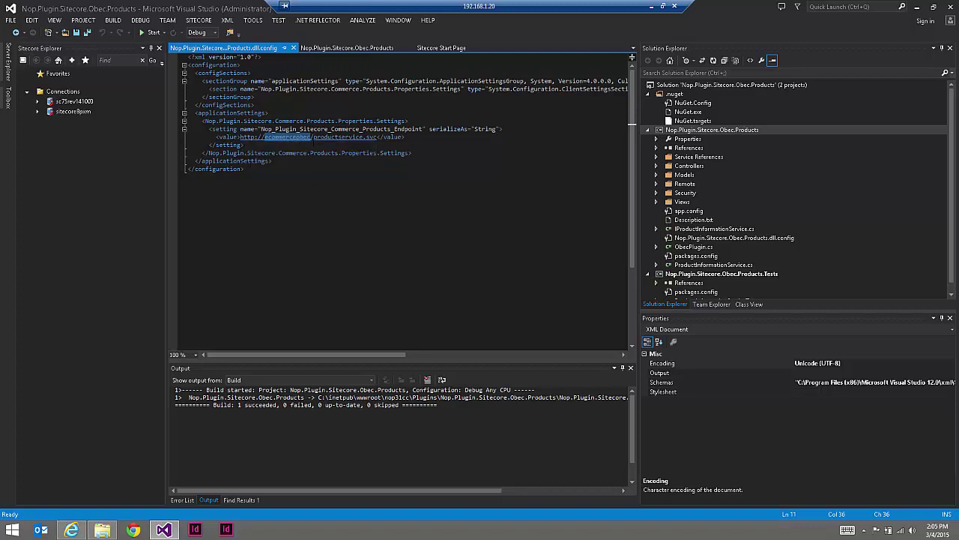
pyautogui.click(102, 530)
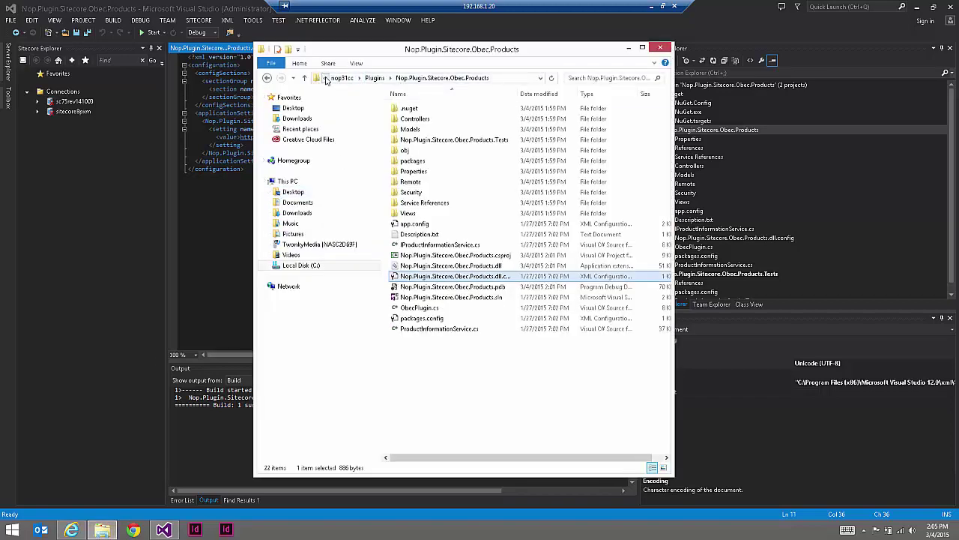
pyautogui.click(199, 6)
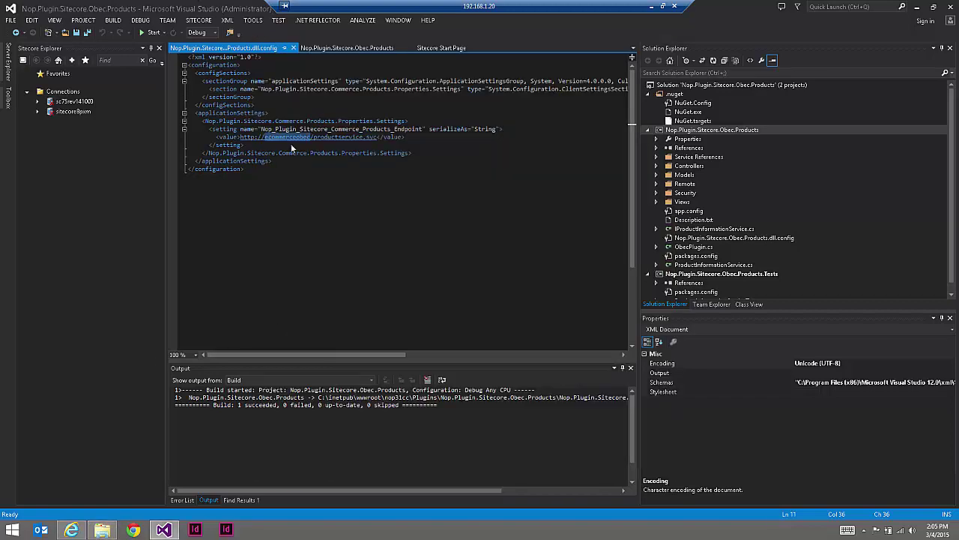
pyautogui.write('sitecore8')
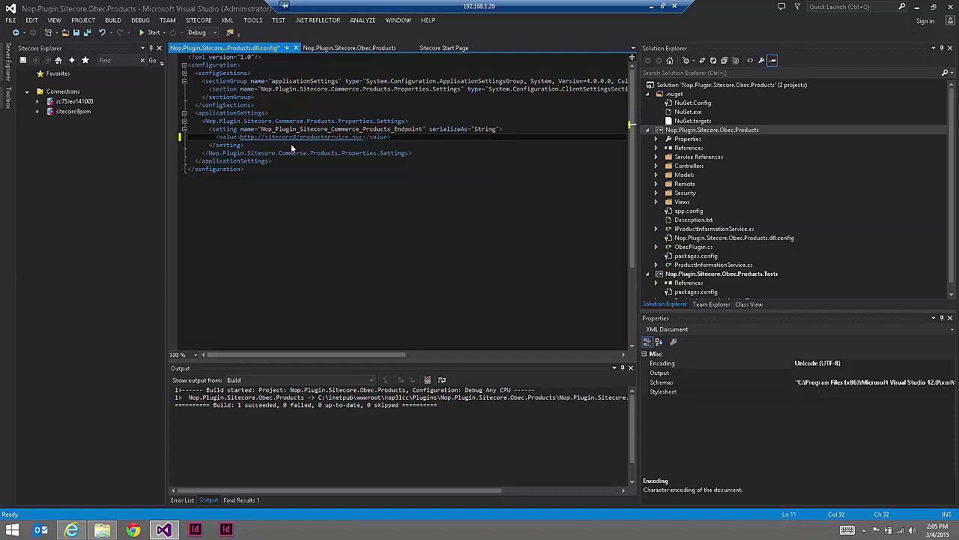
pyautogui.write('cd')
pyautogui.hotkey('ctrl', 's')
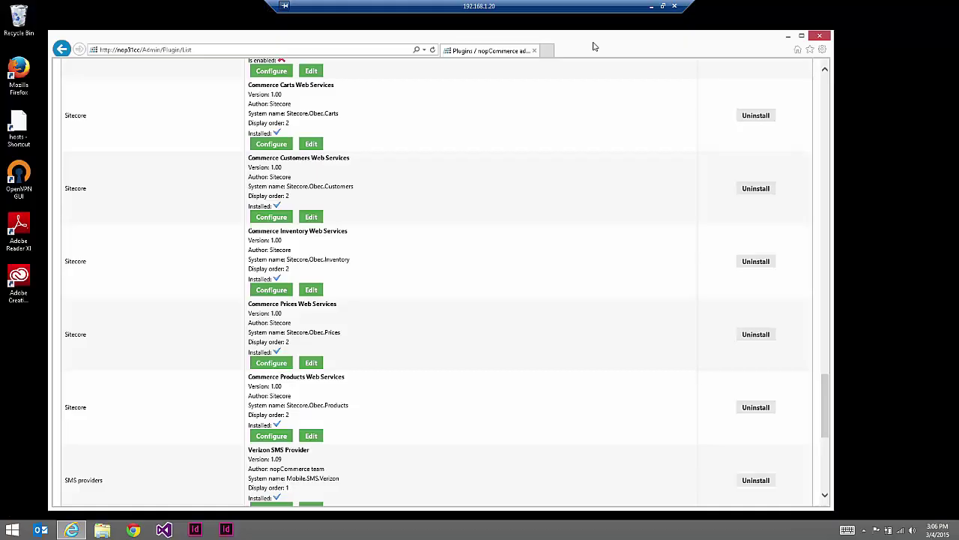
# Review the Sitecore rows showing Carts, Customers, Inventory, Prices and Products plugins installed
pyautogui.doubleClick(78, 120)
pyautogui.click(82, 118)
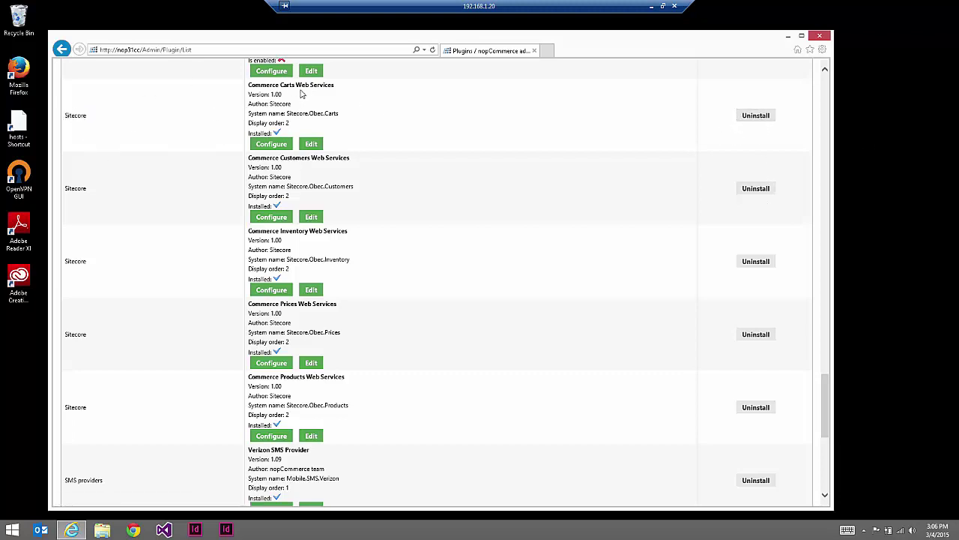
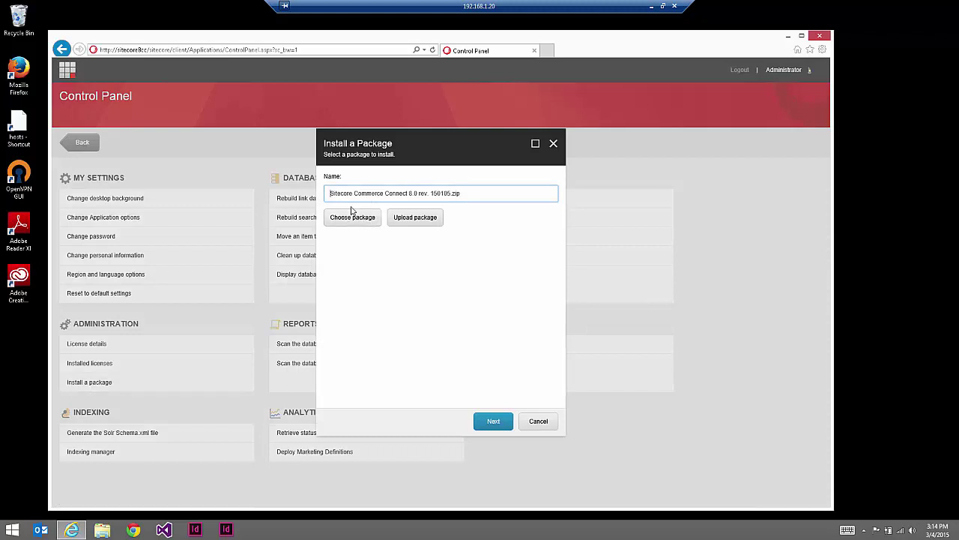
# Choose the Commerce Connect Connectors NopCommerce 8.0 package zip and accept its license terms
pyautogui.click(371, 219)
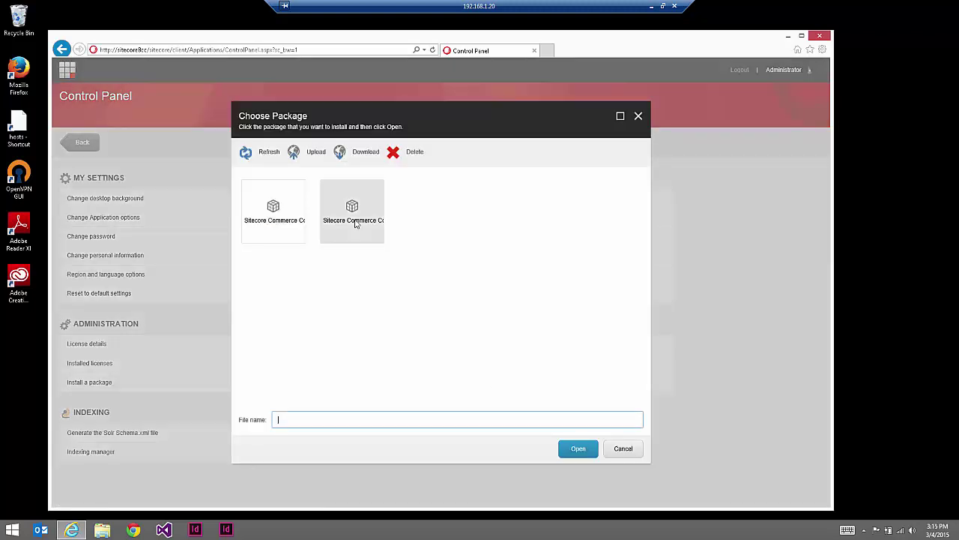
pyautogui.click(355, 221)
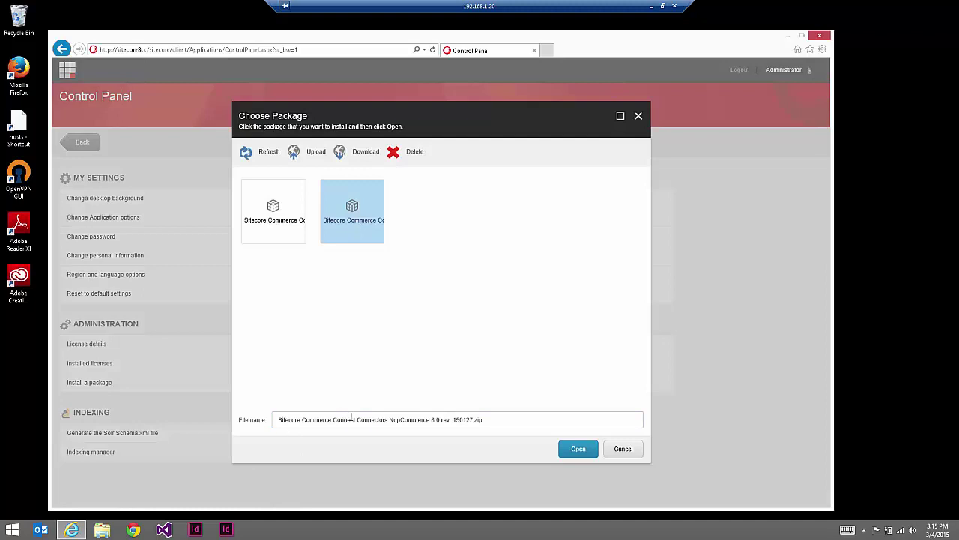
pyautogui.moveTo(389, 416); pyautogui.dragTo(484, 418)
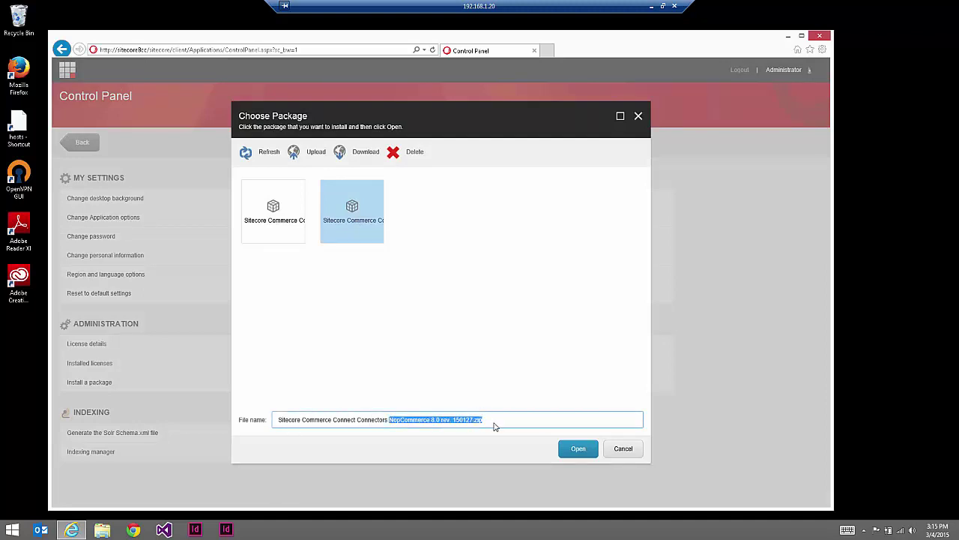
pyautogui.click(495, 423)
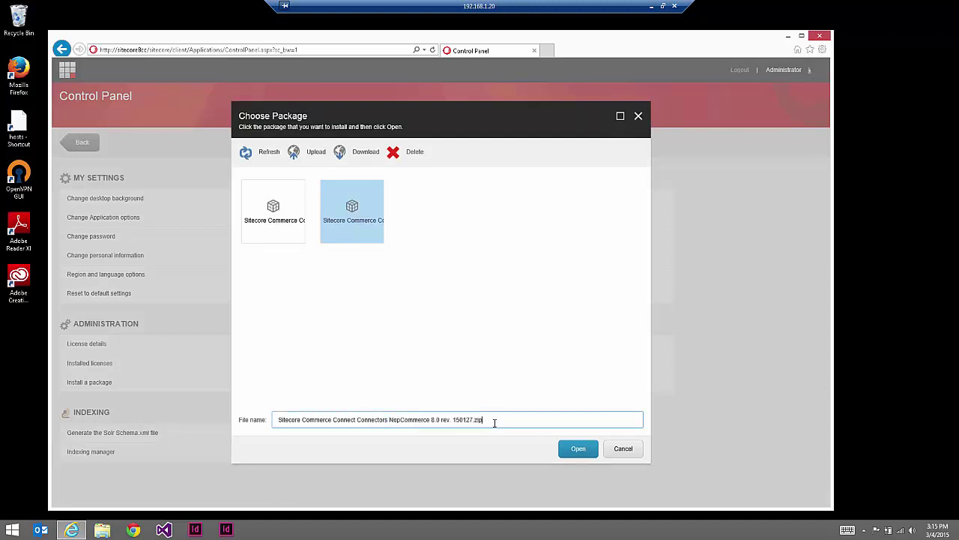
pyautogui.click(575, 448)
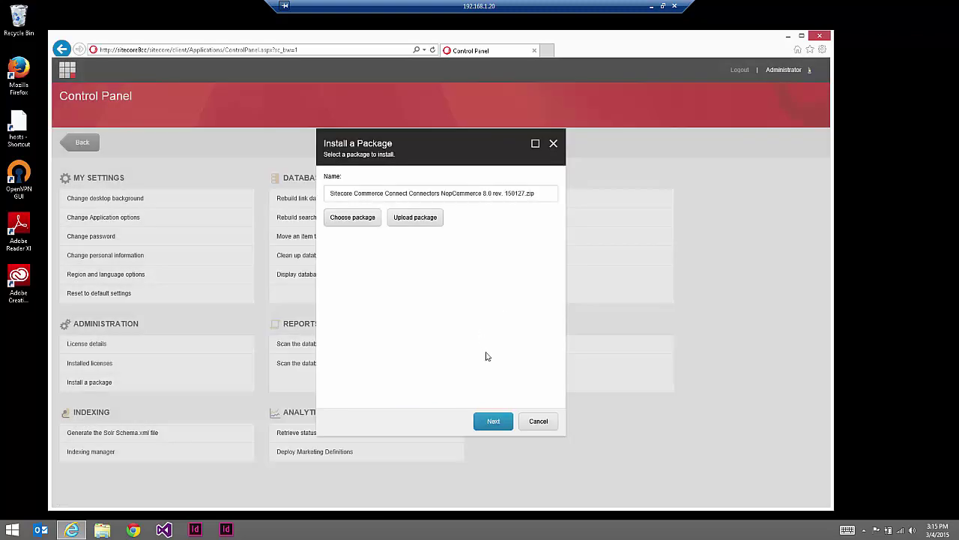
pyautogui.click(492, 420)
pyautogui.click(369, 385)
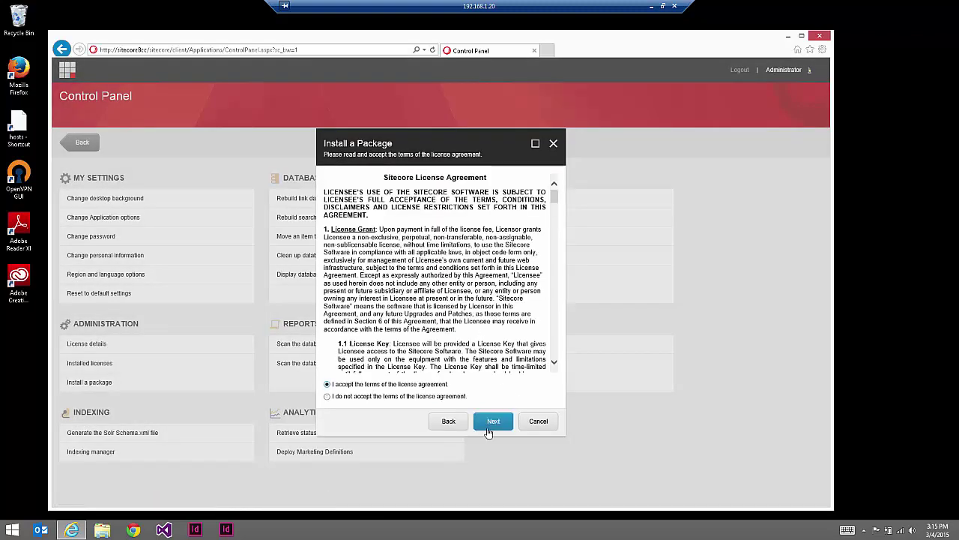
pyautogui.click(493, 421)
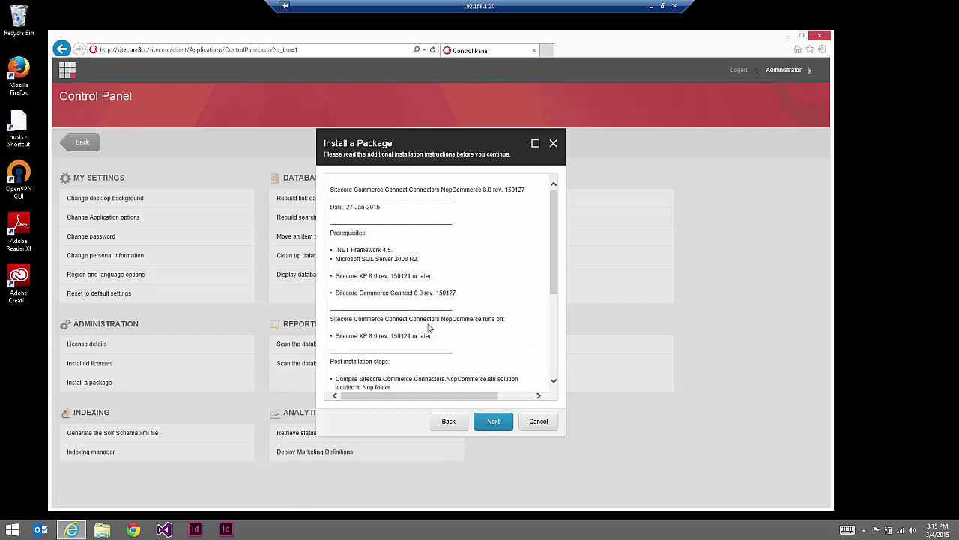
# Review the compile, endpoint and rename installation instructions, then launch the package install
pyautogui.scroll(-1, 405, 301)
pyautogui.scroll(-3, 435, 291)
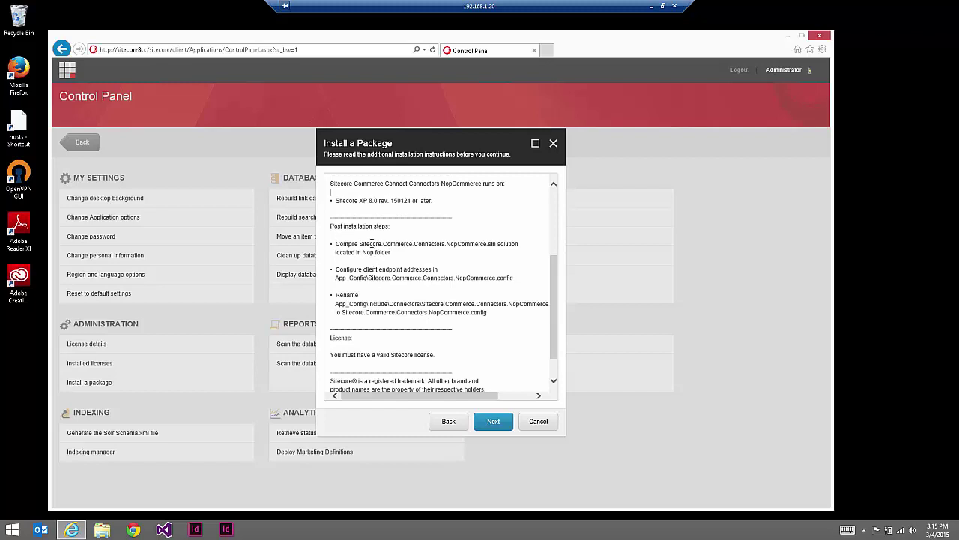
pyautogui.moveTo(335, 243); pyautogui.dragTo(408, 255)
pyautogui.click(417, 268)
pyautogui.moveTo(335, 268); pyautogui.dragTo(386, 279)
pyautogui.click(524, 276)
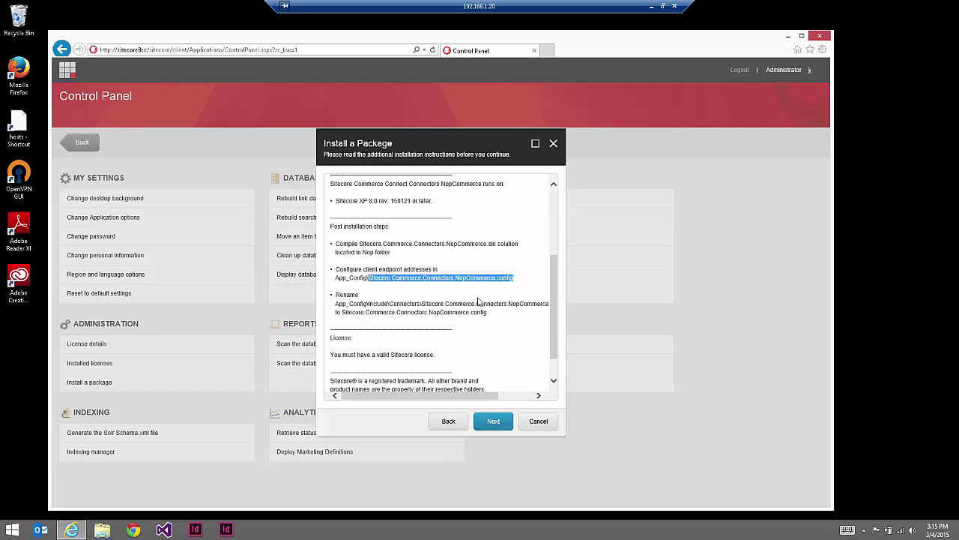
pyautogui.click(491, 320)
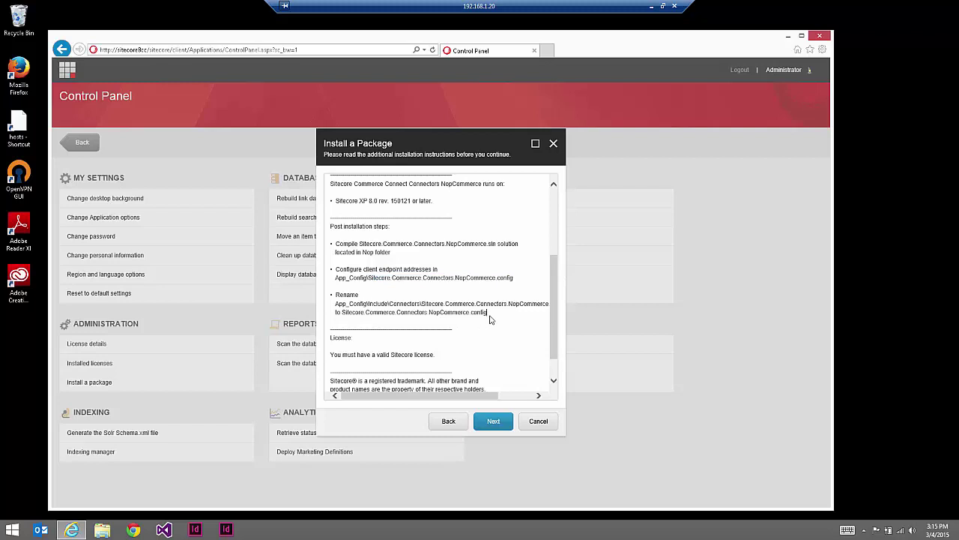
pyautogui.click(523, 396)
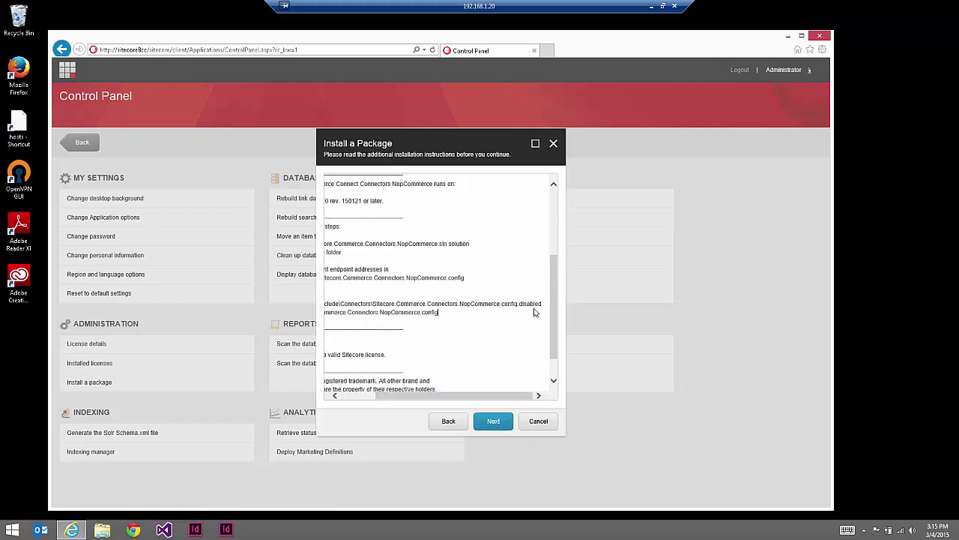
pyautogui.moveTo(541, 303); pyautogui.dragTo(457, 303)
pyautogui.click(492, 303)
pyautogui.moveTo(496, 398); pyautogui.dragTo(407, 404)
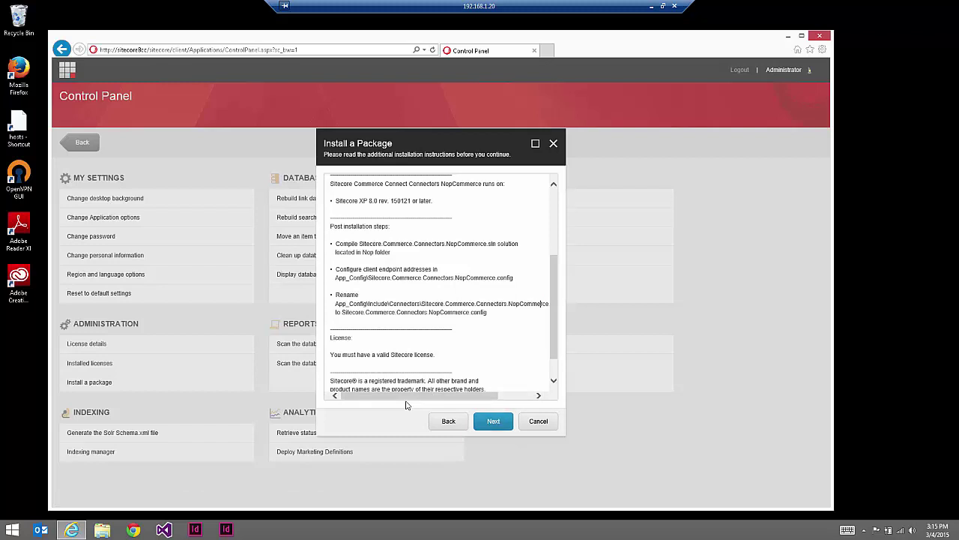
pyautogui.click(493, 421)
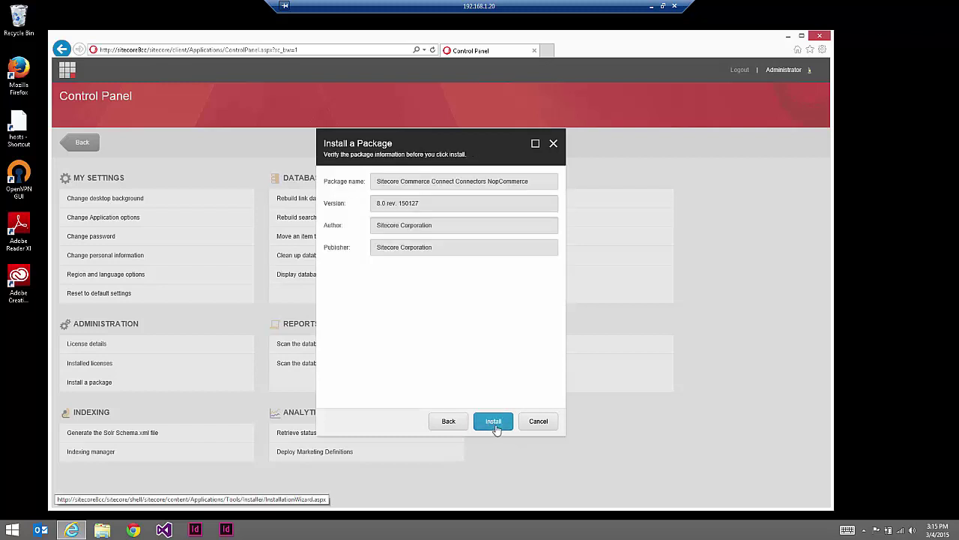
pyautogui.click(496, 427)
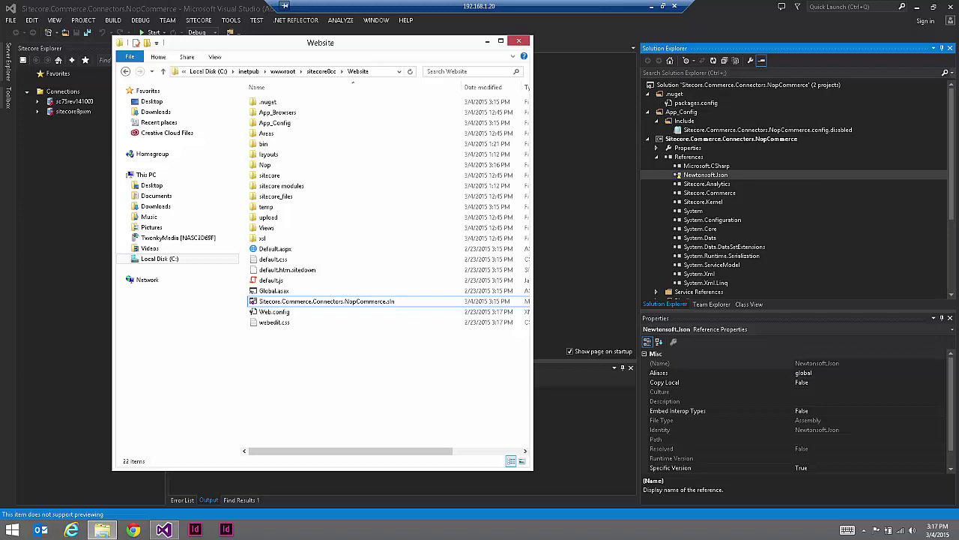
# Select Sitecore.Commerce.Connectors.NopCommerce.sln and close the Website folder window
pyautogui.click(290, 306)
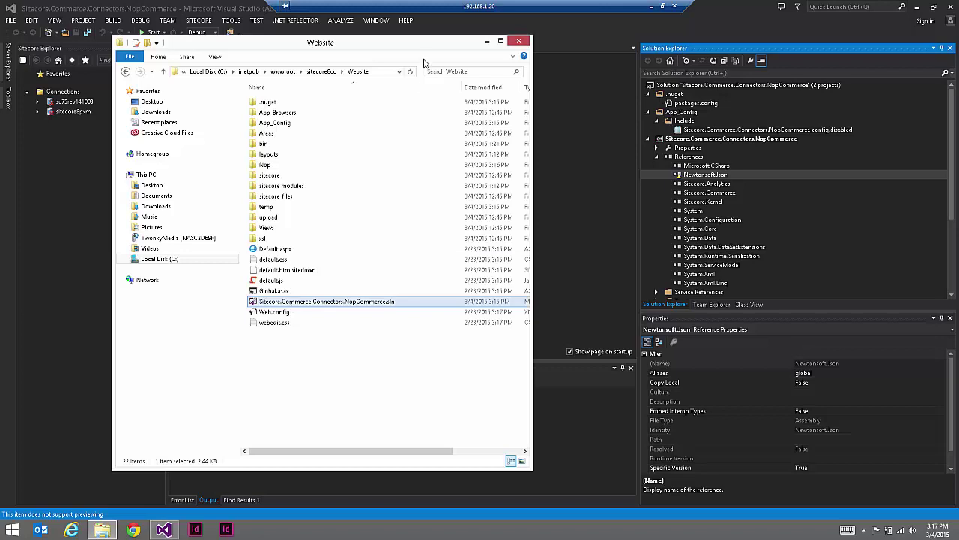
pyautogui.click(525, 41)
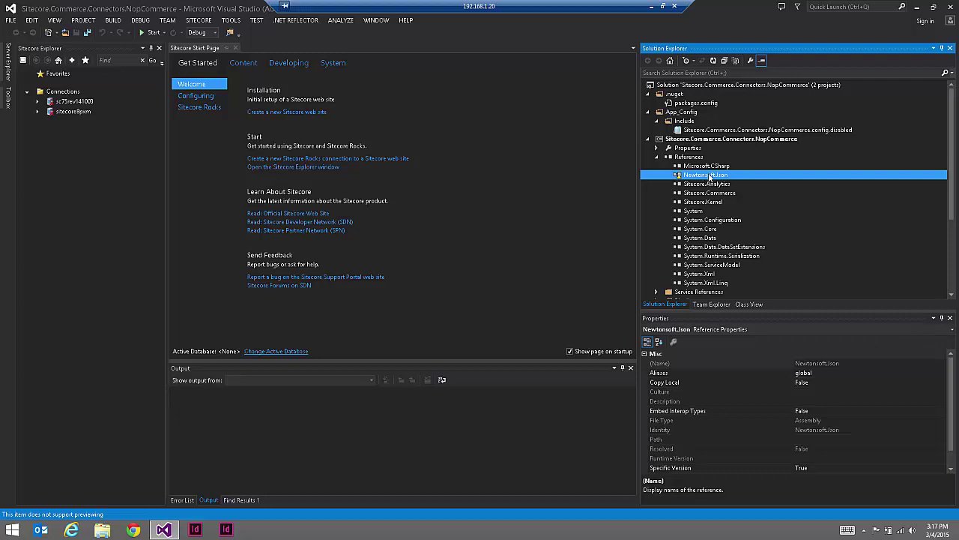
# From the References node's Add Reference dialog, browse to inetpub\wwwroot\sitecore8cc\Website\bin
pyautogui.click(685, 157)
pyautogui.rightClick(685, 157)
pyautogui.click(705, 163)
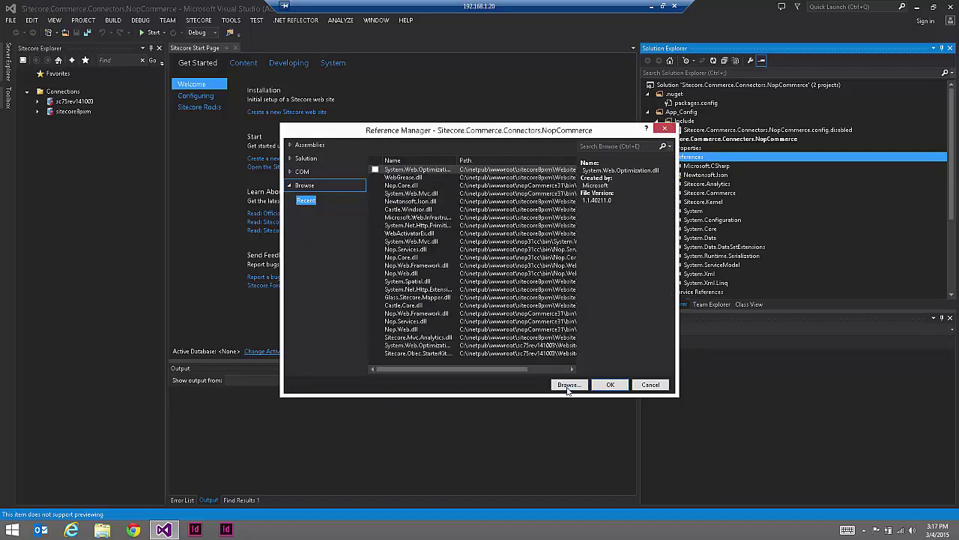
pyautogui.click(567, 386)
pyautogui.click(258, 24)
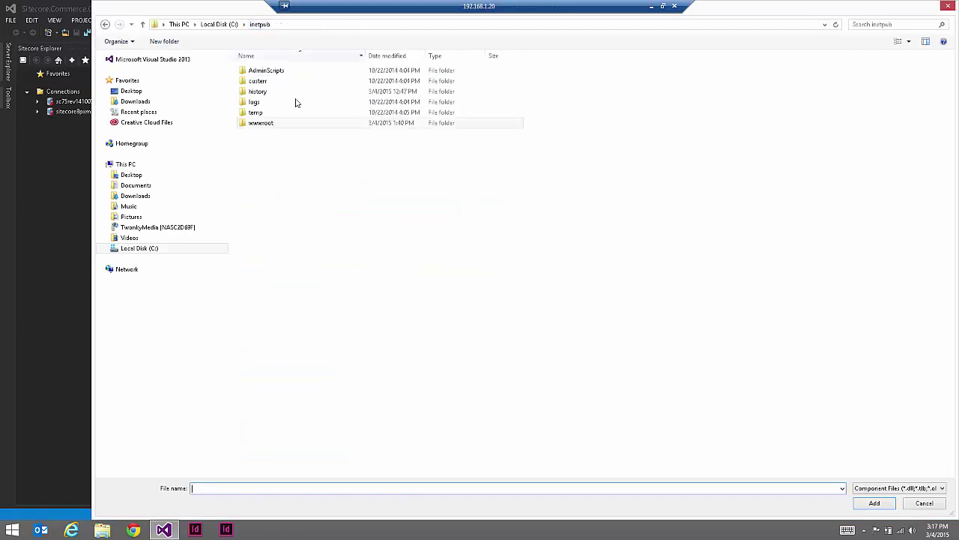
pyautogui.doubleClick(278, 125)
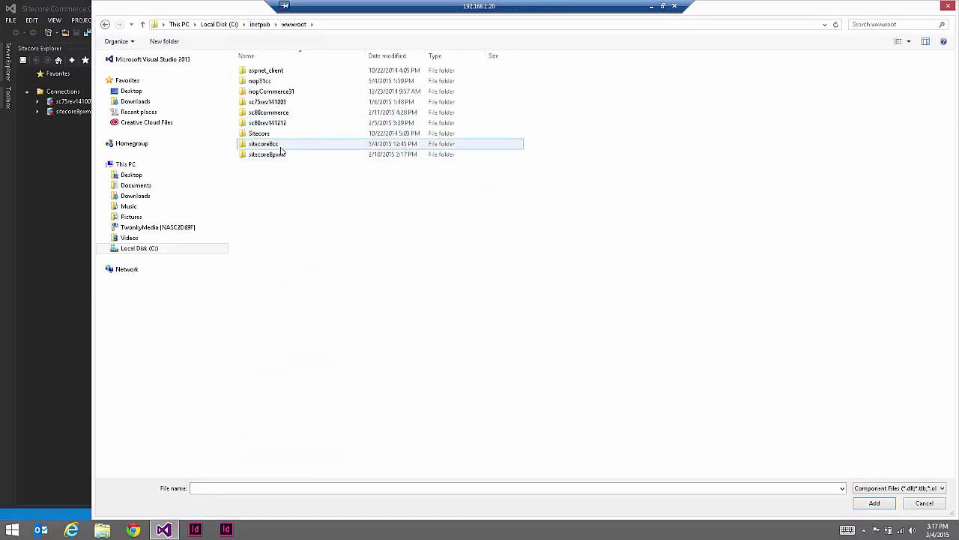
pyautogui.doubleClick(284, 147)
pyautogui.doubleClick(264, 93)
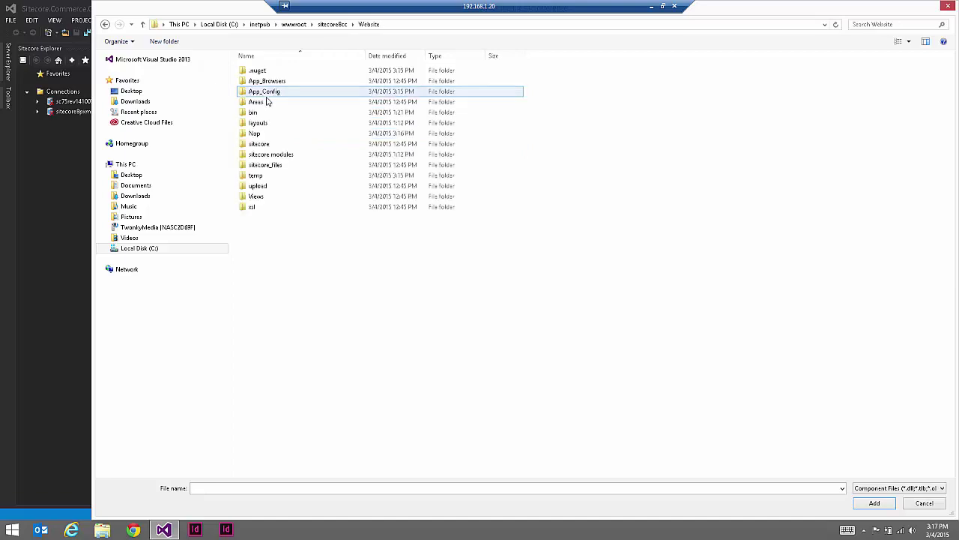
pyautogui.doubleClick(271, 115)
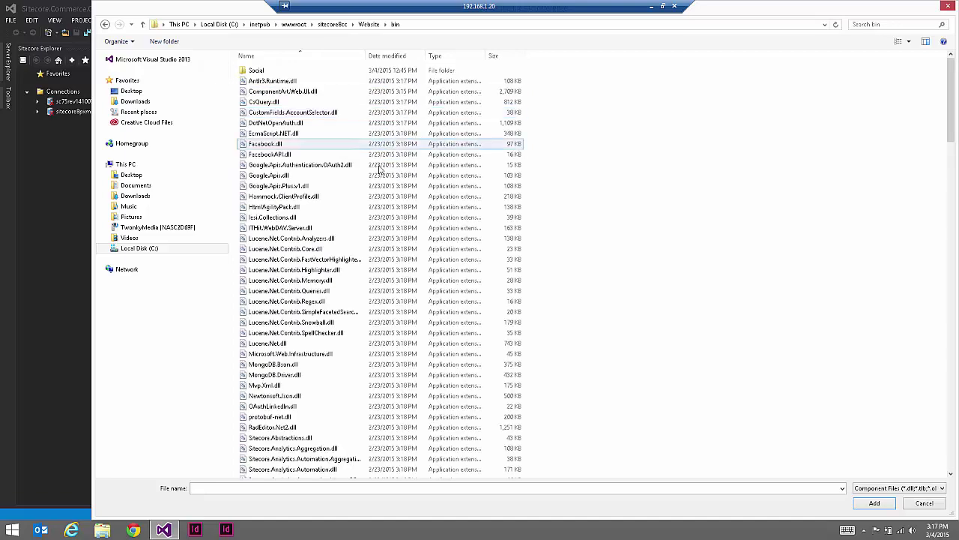
# Add Newtonsoft.Json.dll as a project reference and confirm it
pyautogui.click(297, 401)
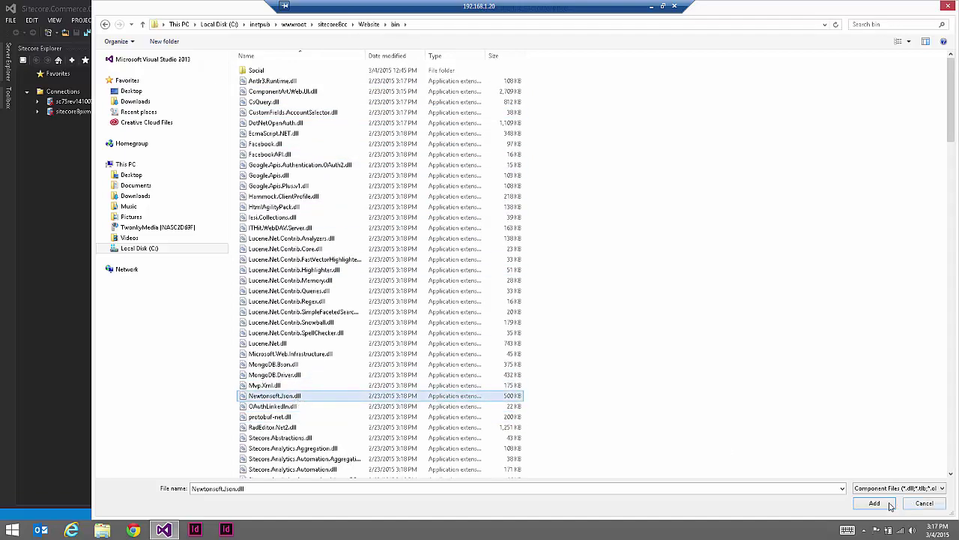
pyautogui.click(890, 506)
pyautogui.click(609, 383)
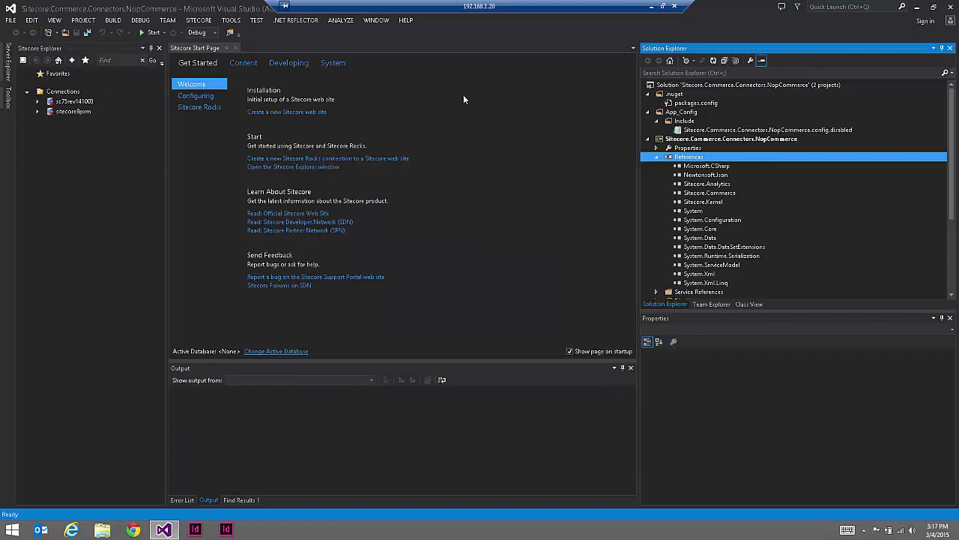
pyautogui.click(656, 158)
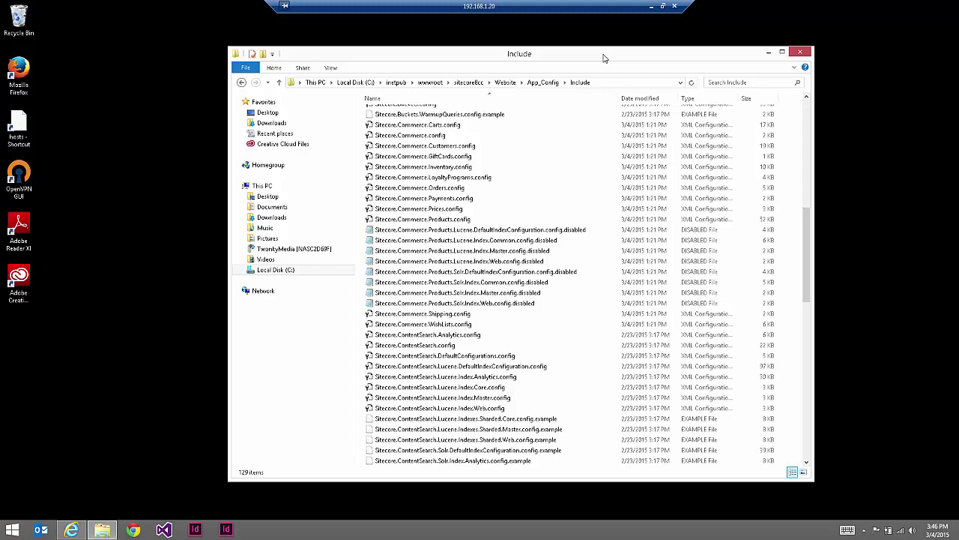
# Remove the .disabled extension from the Lucene.Index.Common config, confirming the rename warnings
pyautogui.click(516, 240)
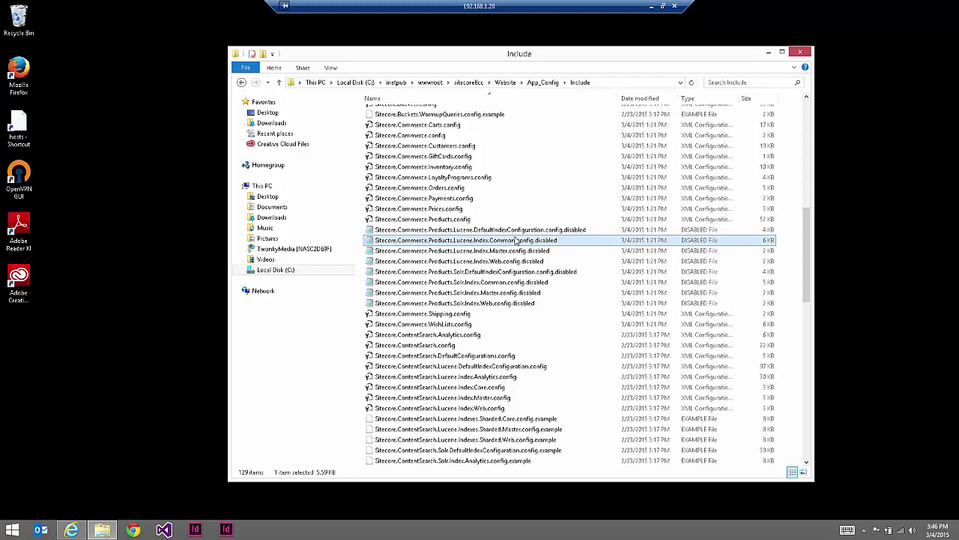
pyautogui.click(516, 231)
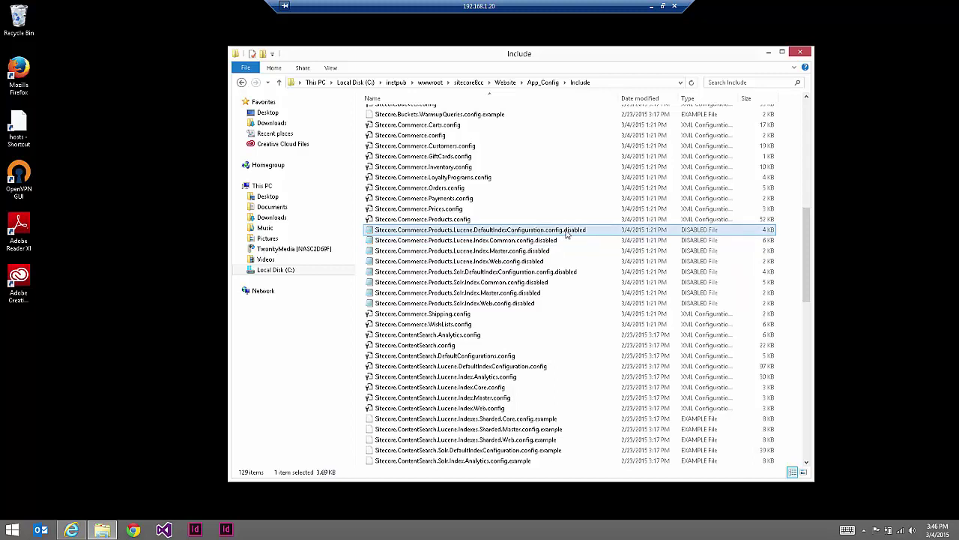
pyautogui.click(569, 234)
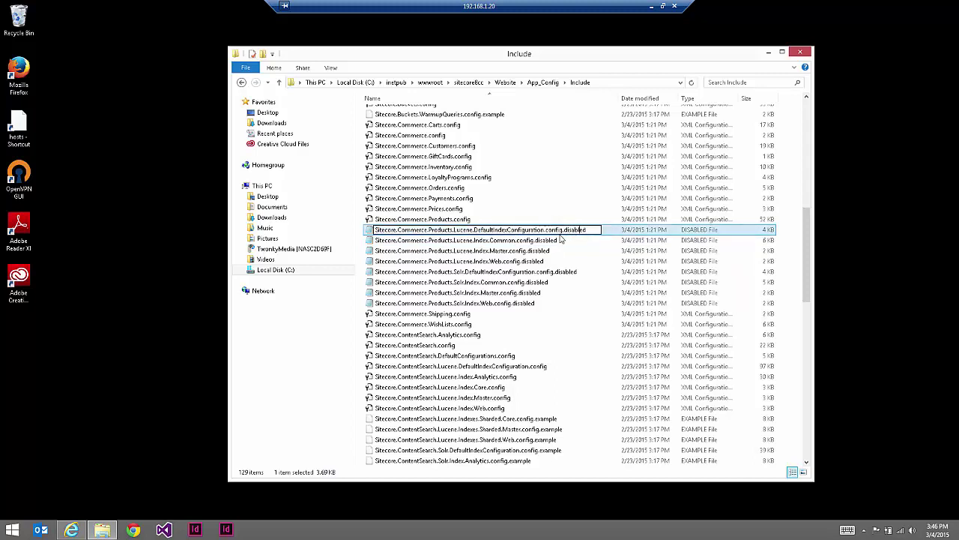
pyautogui.moveTo(564, 230); pyautogui.dragTo(596, 231)
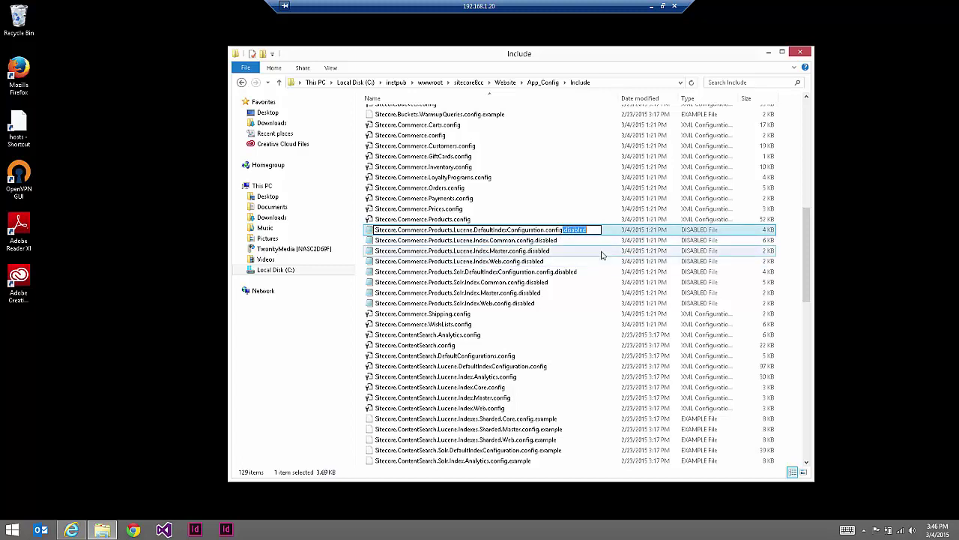
pyautogui.press('BackSpace')
pyautogui.press('Return')
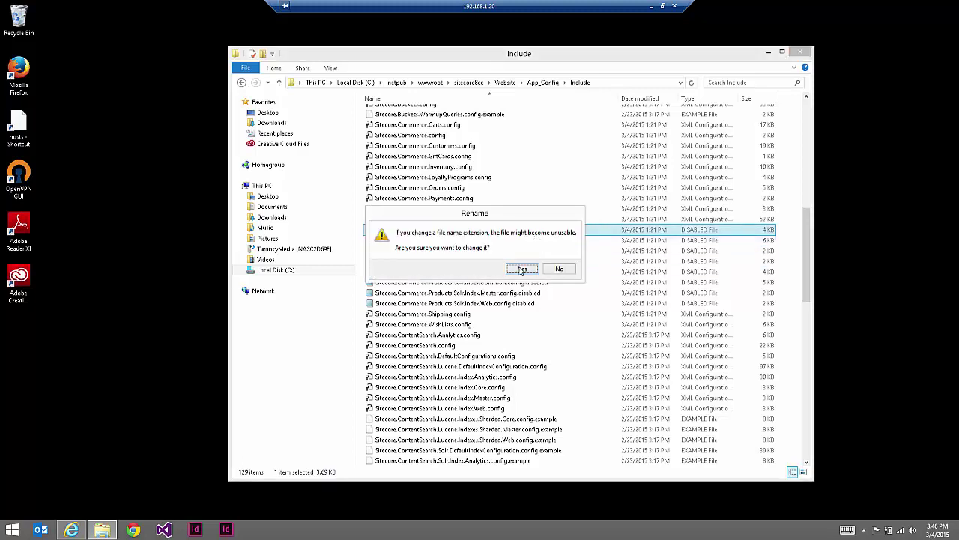
pyautogui.click(523, 268)
pyautogui.click(551, 241)
pyautogui.click(537, 242)
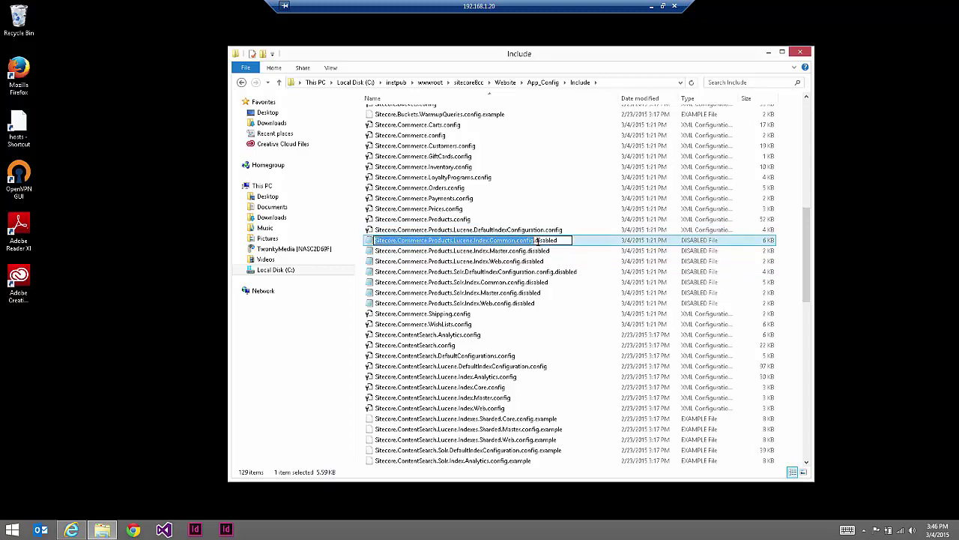
pyautogui.click(537, 241)
pyautogui.hotkey('shift', 'End')
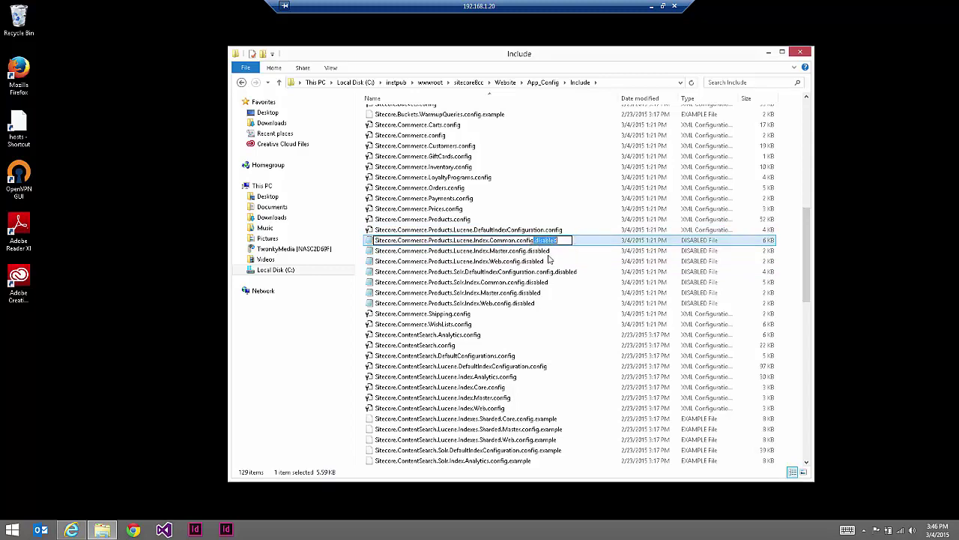
pyautogui.press('BackSpace')
pyautogui.press('Return')
pyautogui.click(529, 272)
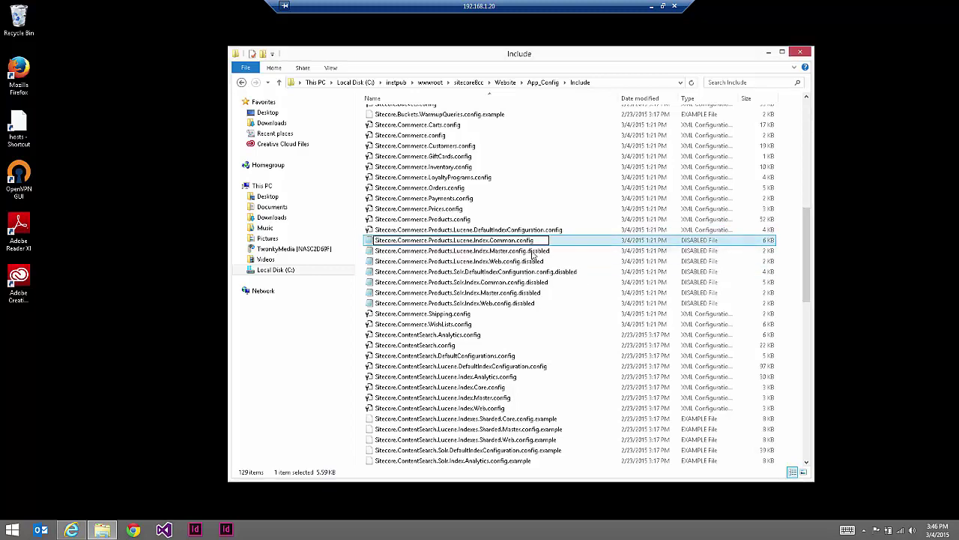
# Remove .disabled from the Lucene.Index.Master and Lucene.Index.Web config files
pyautogui.click(528, 252)
pyautogui.click(528, 253)
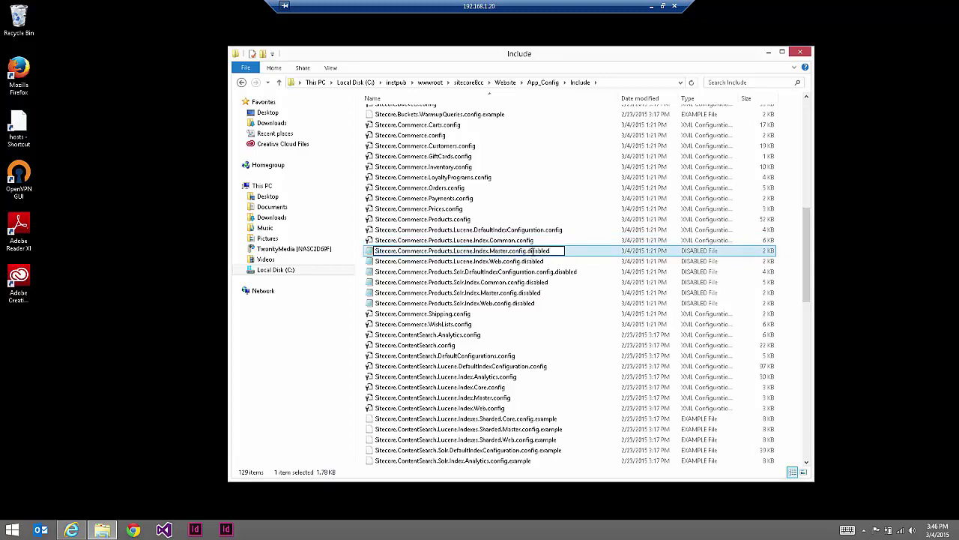
pyautogui.hotkey('shift', 'End')
pyautogui.press('BackSpace')
pyautogui.press('Return')
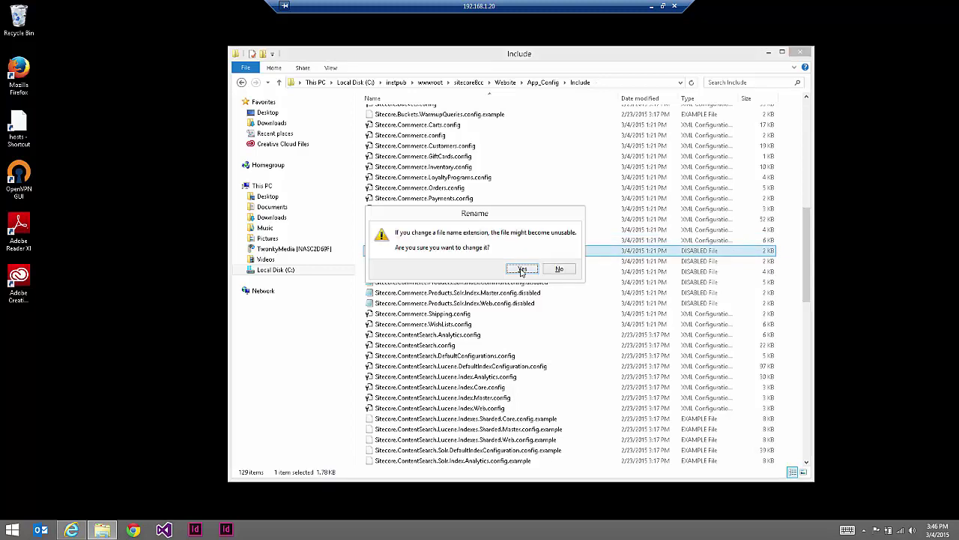
pyautogui.click(523, 269)
pyautogui.click(535, 263)
pyautogui.click(536, 262)
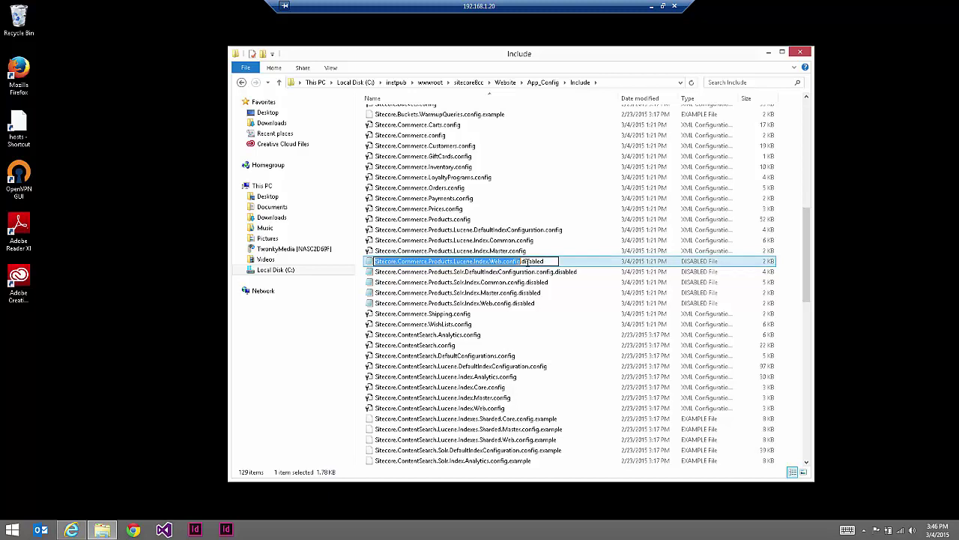
pyautogui.click(522, 261)
pyautogui.hotkey('shift', 'End')
pyautogui.press('BackSpace')
pyautogui.press('Return')
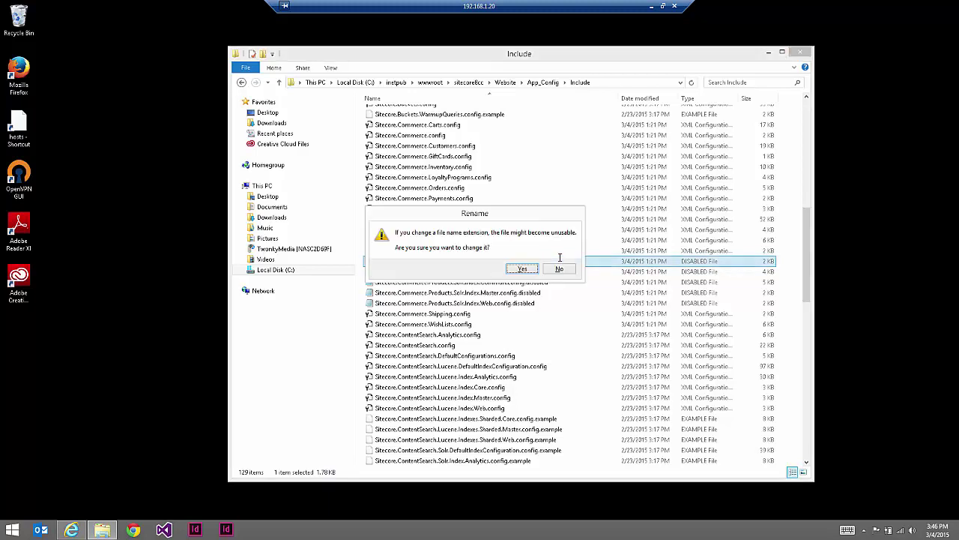
pyautogui.click(517, 271)
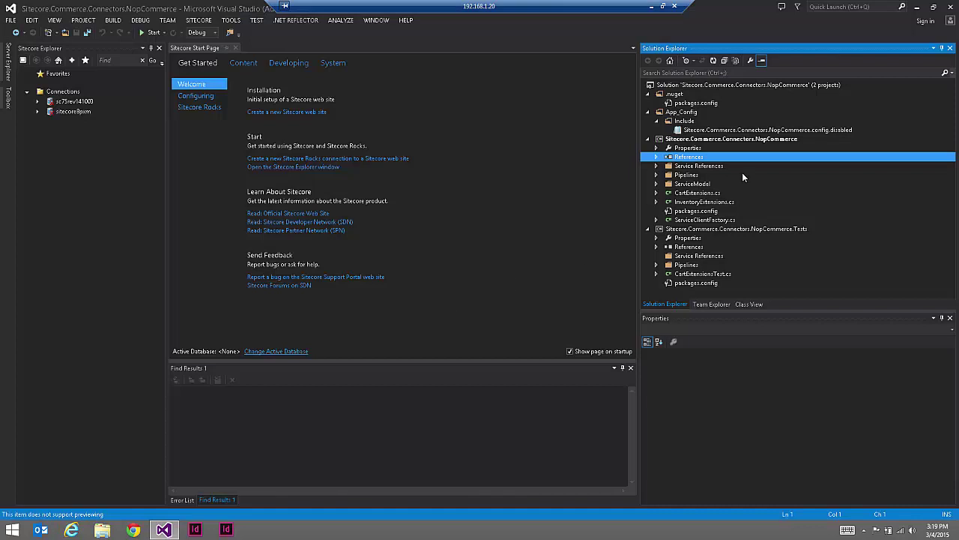
# Build Sitecore.Commerce.Connectors.NopCommerce and check the result: 1 up-to-date, 0 failed
pyautogui.click(693, 140)
pyautogui.rightClick(694, 140)
pyautogui.click(712, 144)
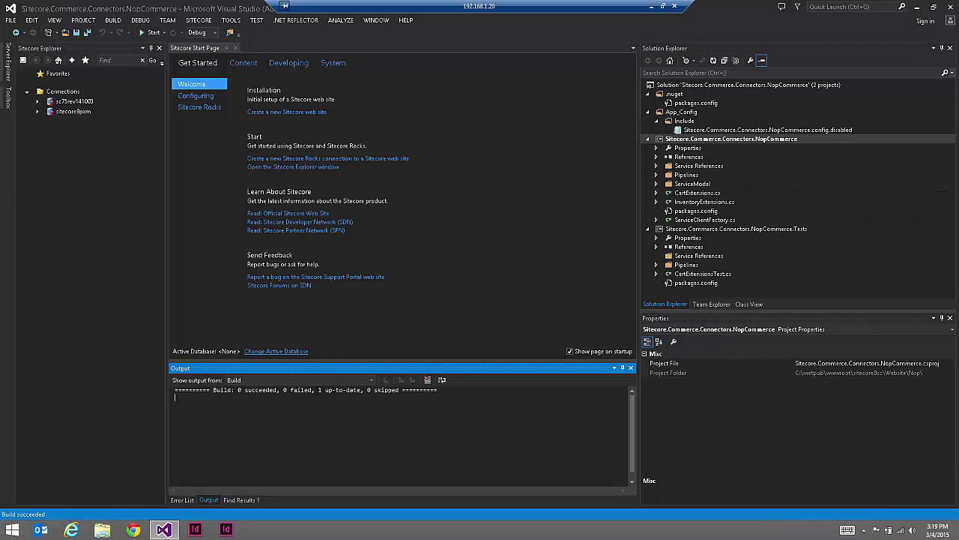
pyautogui.moveTo(316, 390); pyautogui.dragTo(363, 390)
pyautogui.click(362, 390)
# Browse File Explorer to C:\inetpub\wwwroot\sitecore8cc\Website\App_Config\Include\Obec
pyautogui.click(102, 530)
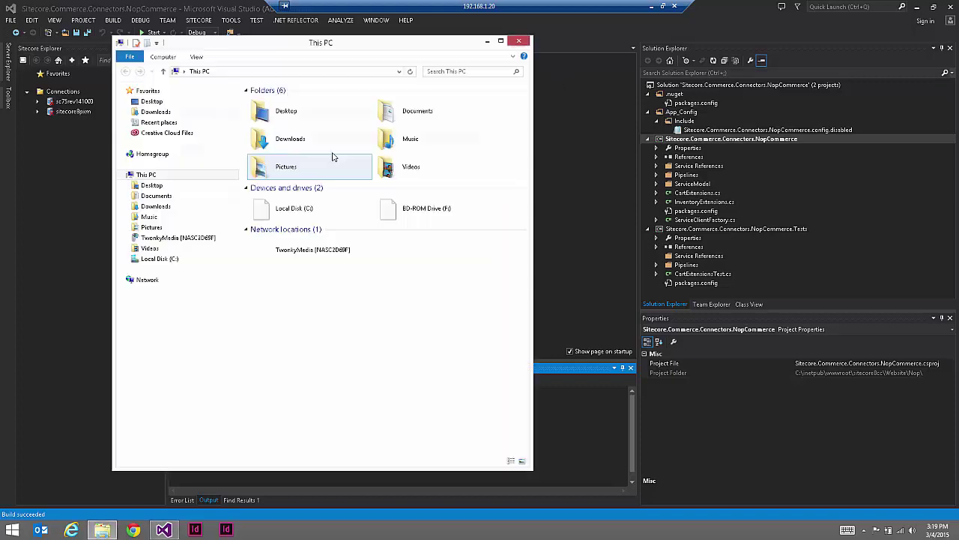
pyautogui.doubleClick(281, 217)
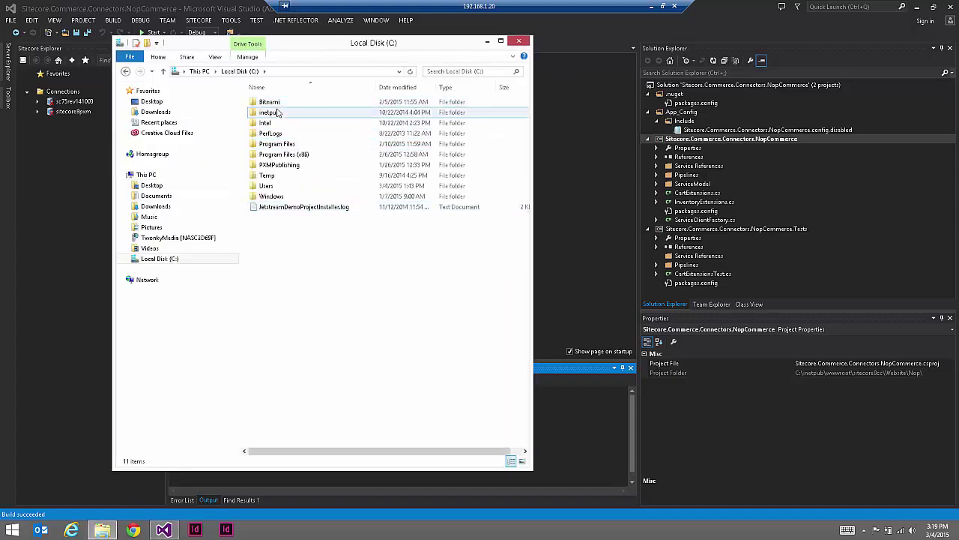
pyautogui.doubleClick(292, 111)
pyautogui.doubleClick(275, 153)
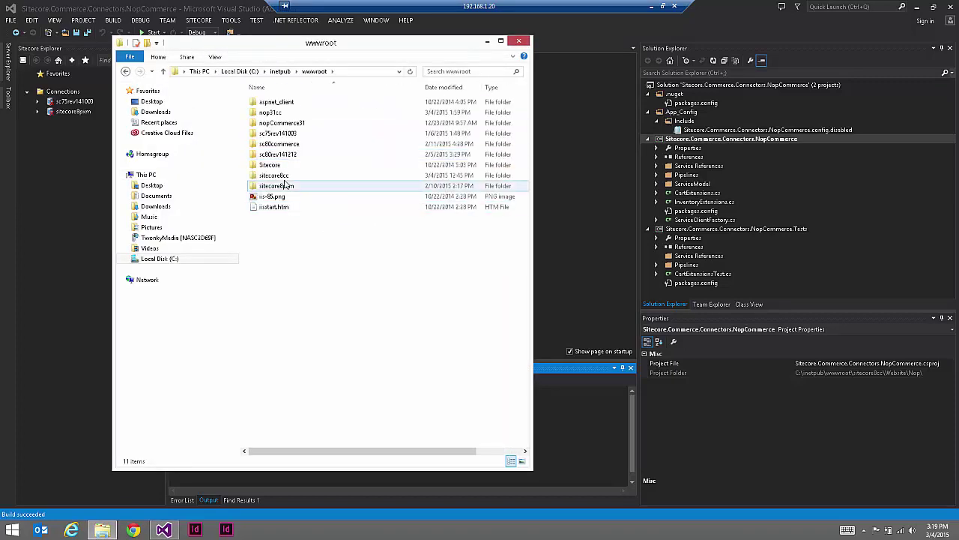
pyautogui.doubleClick(284, 179)
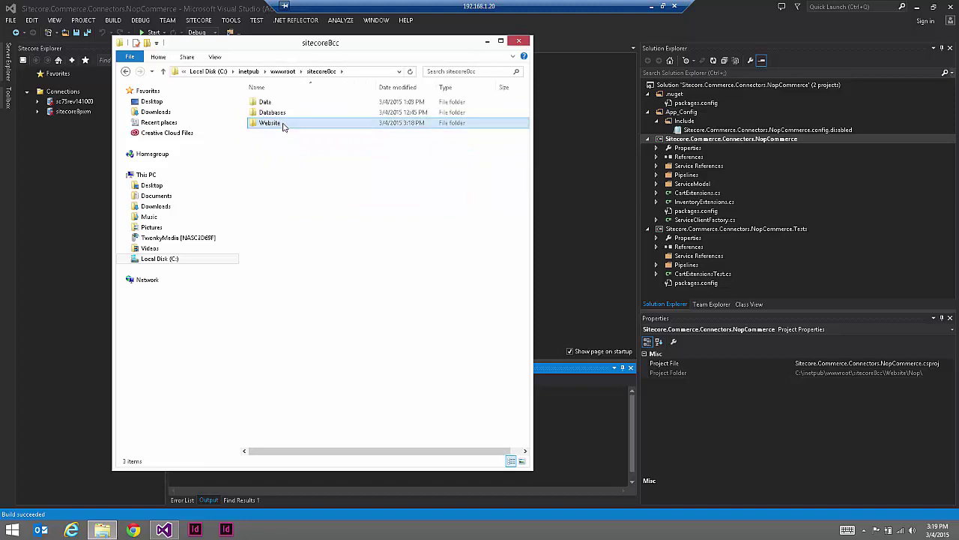
pyautogui.doubleClick(284, 123)
pyautogui.doubleClick(284, 123)
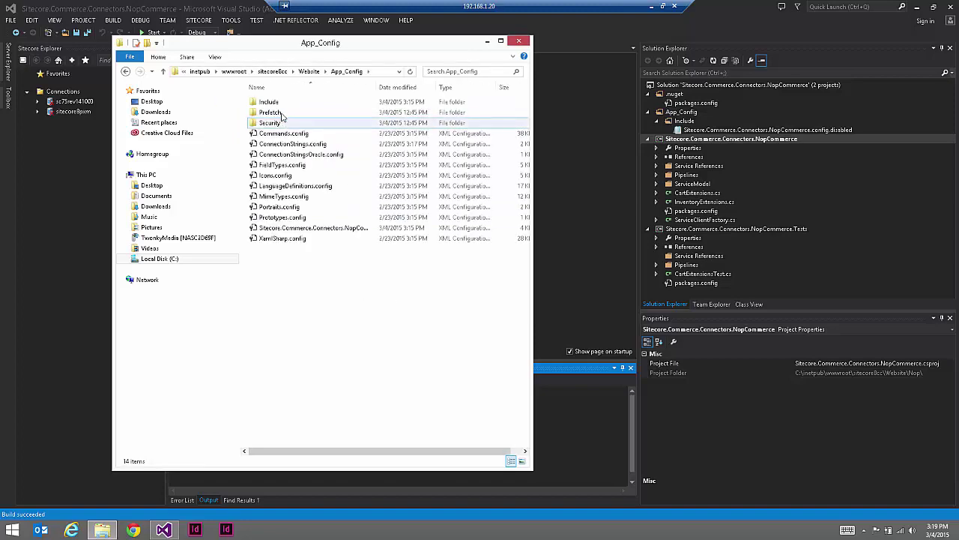
pyautogui.doubleClick(269, 102)
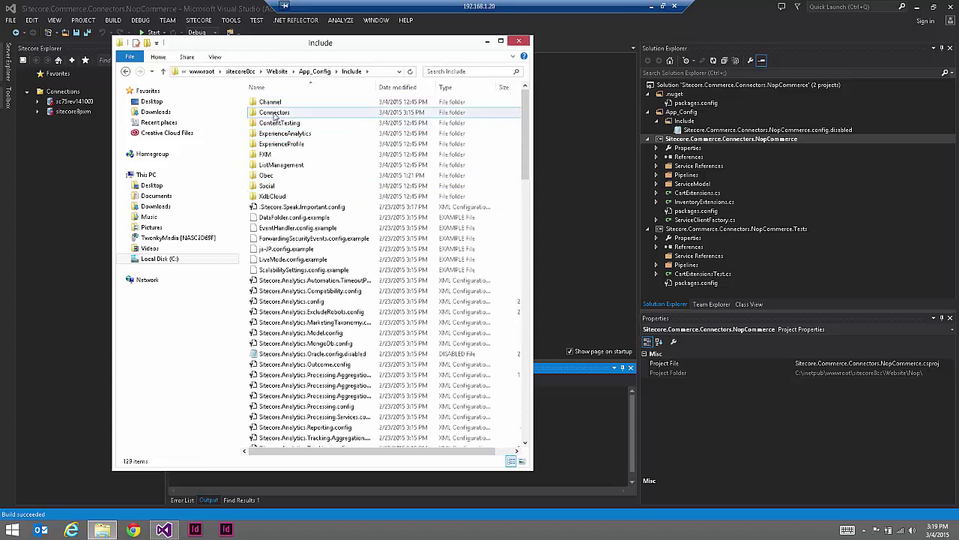
pyautogui.doubleClick(364, 175)
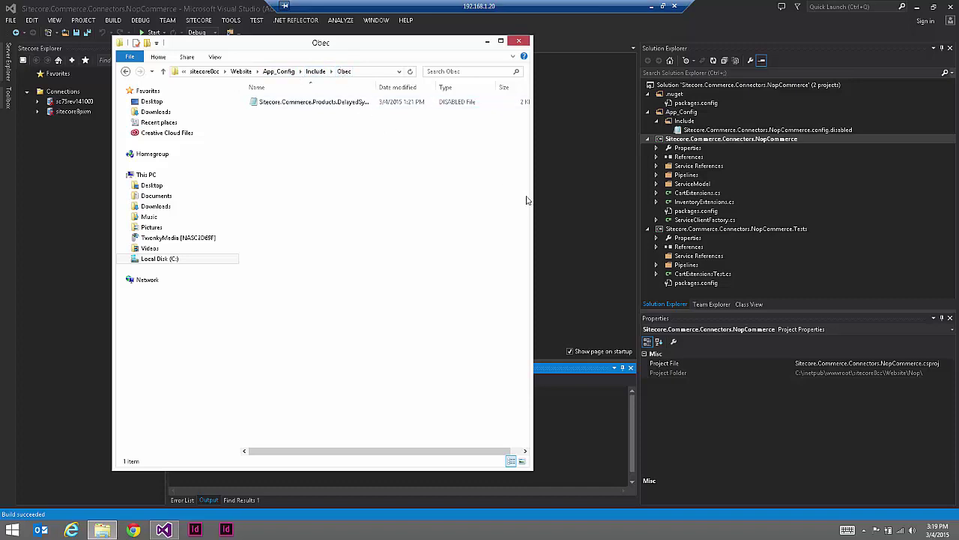
# Check the DelayedSyncProductRepository disabled config, then go back to the Include folder
pyautogui.moveTo(531, 196); pyautogui.dragTo(698, 193)
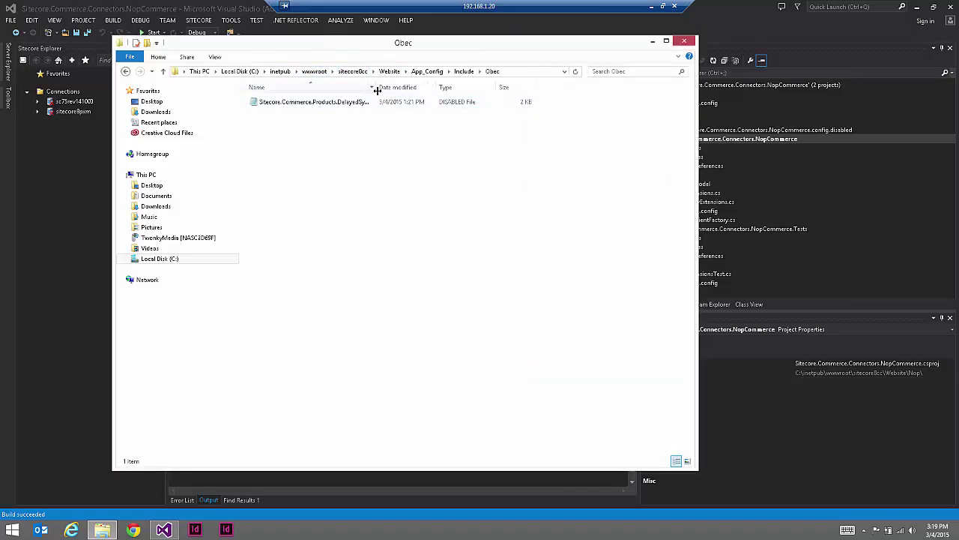
pyautogui.moveTo(376, 87); pyautogui.dragTo(525, 87)
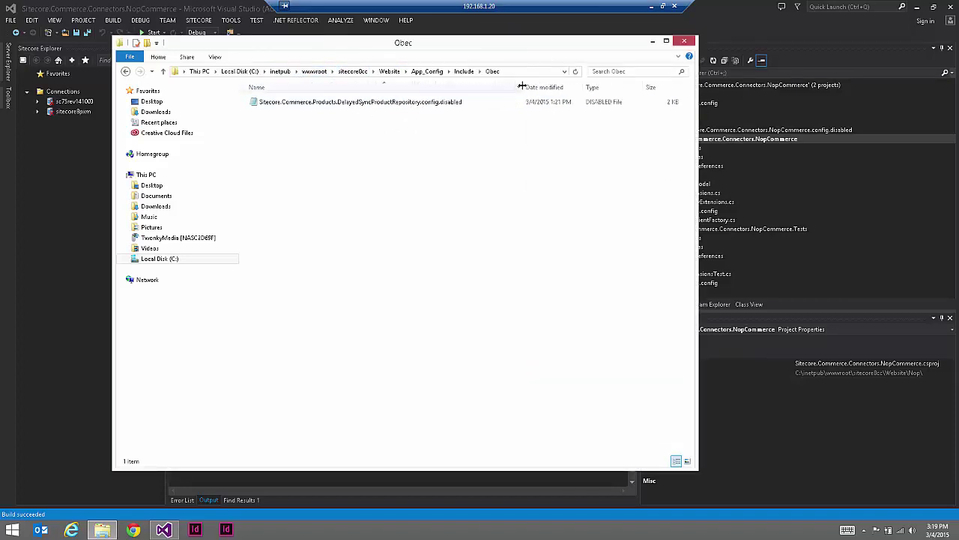
pyautogui.click(361, 103)
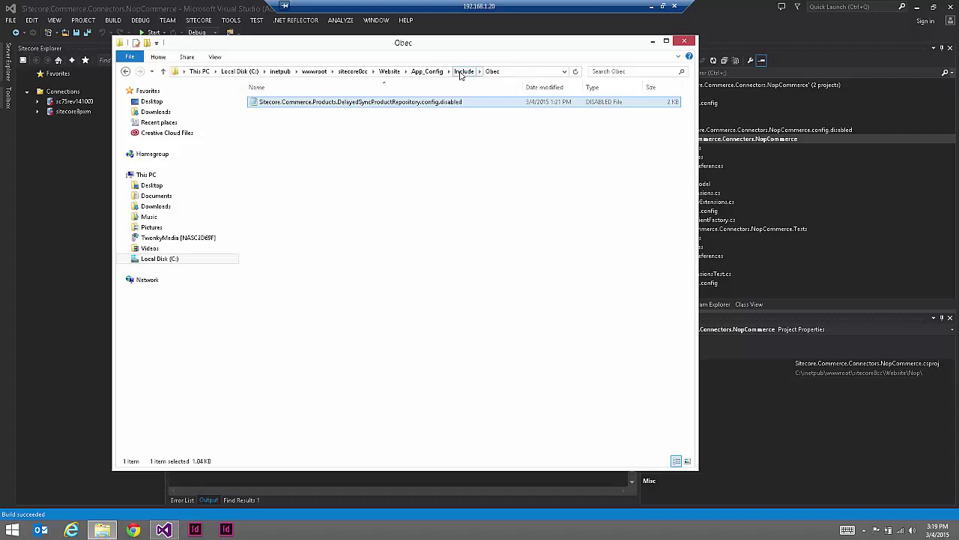
pyautogui.click(462, 72)
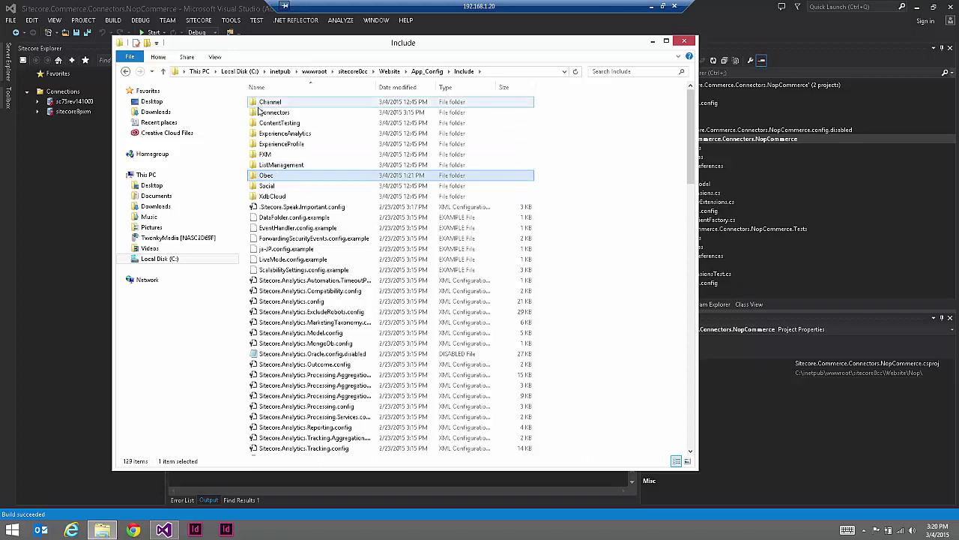
# Rename Connectors' Sitecore.Commerce.Connectors.NopCommerce.config.disabled to .config and open it in Visual Studio
pyautogui.doubleClick(355, 111)
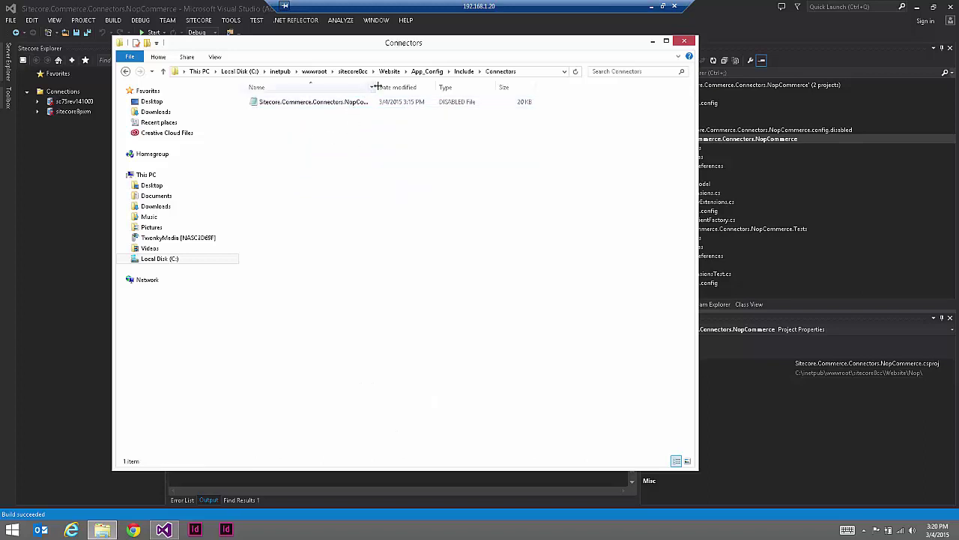
pyautogui.moveTo(375, 86); pyautogui.dragTo(517, 87)
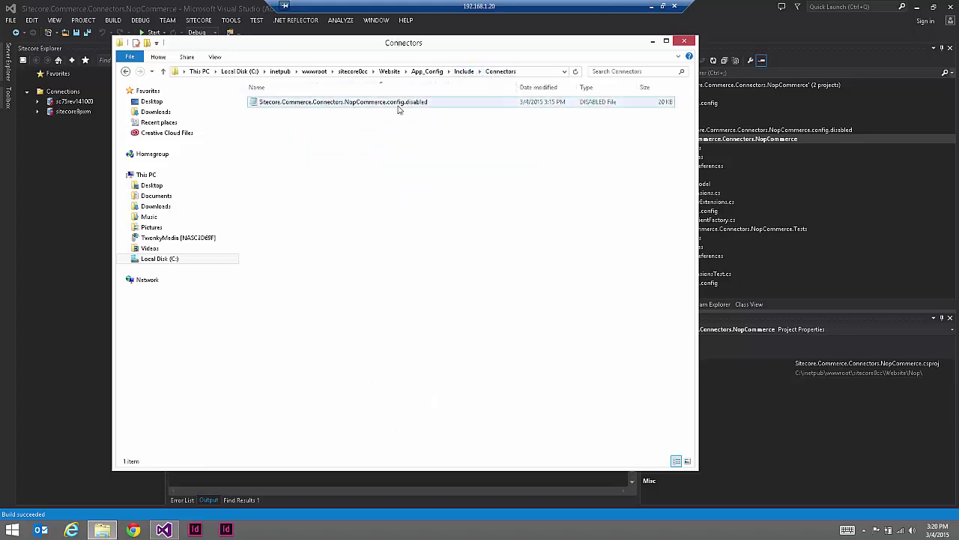
pyautogui.click(388, 108)
pyautogui.click(388, 105)
pyautogui.click(413, 101)
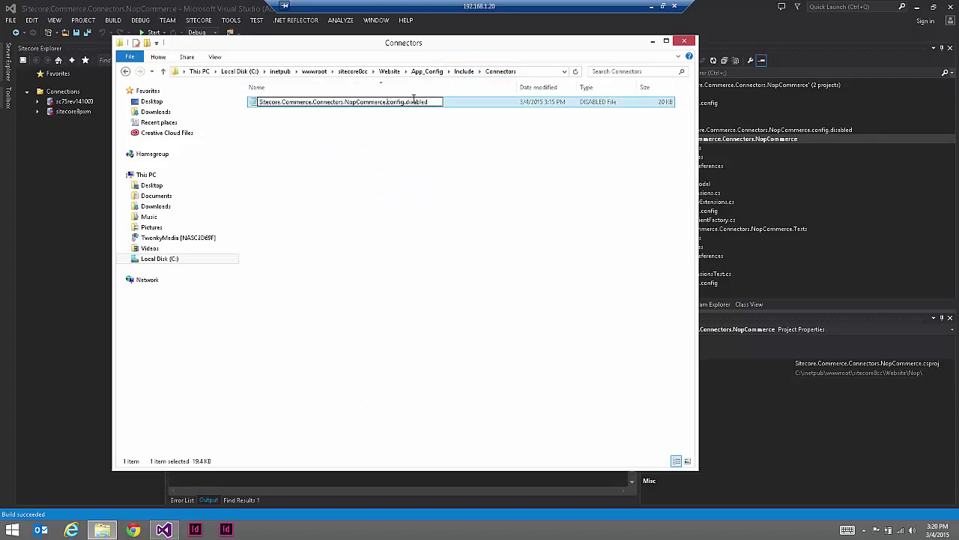
pyautogui.moveTo(405, 102); pyautogui.dragTo(473, 95)
pyautogui.press('Delete')
pyautogui.press('Return')
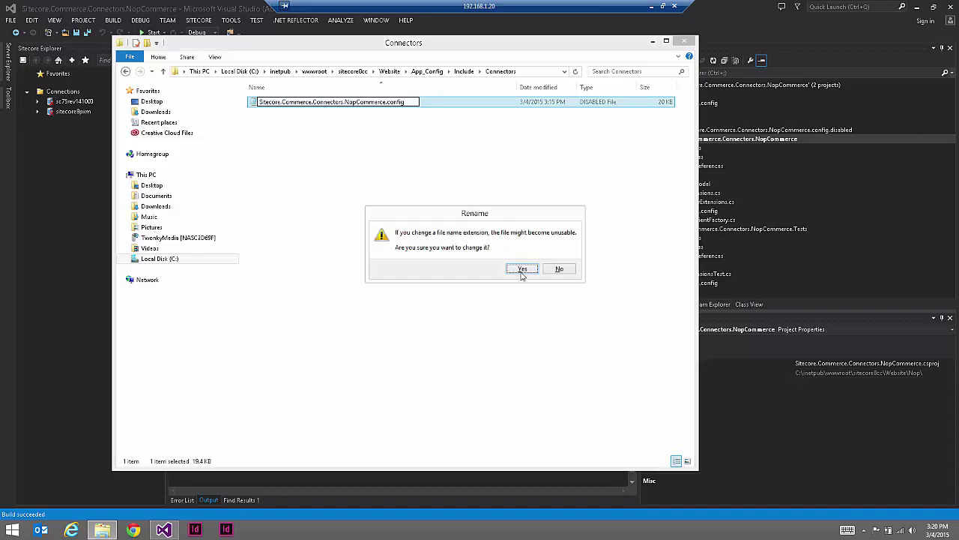
pyautogui.click(520, 270)
pyautogui.doubleClick(319, 103)
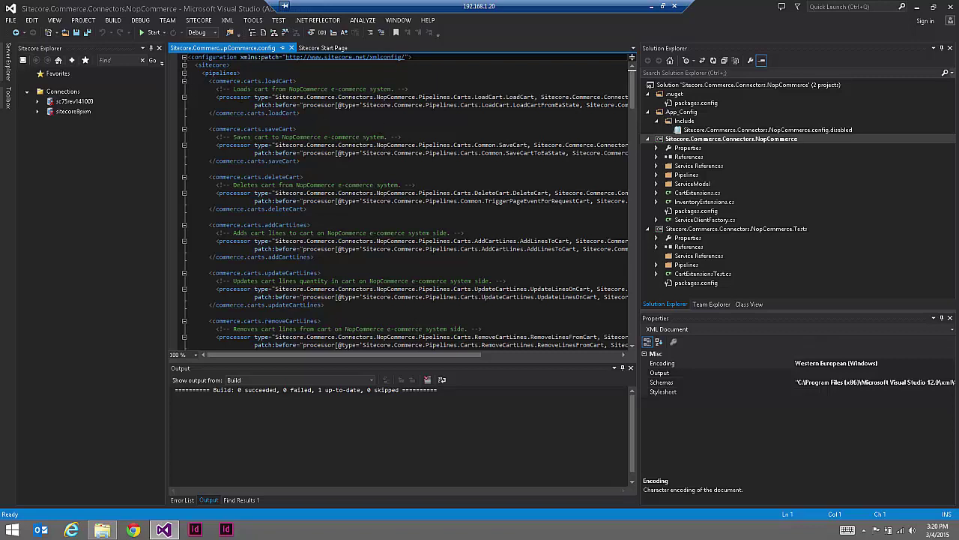
pyautogui.moveTo(187, 80); pyautogui.dragTo(344, 114)
pyautogui.click(345, 117)
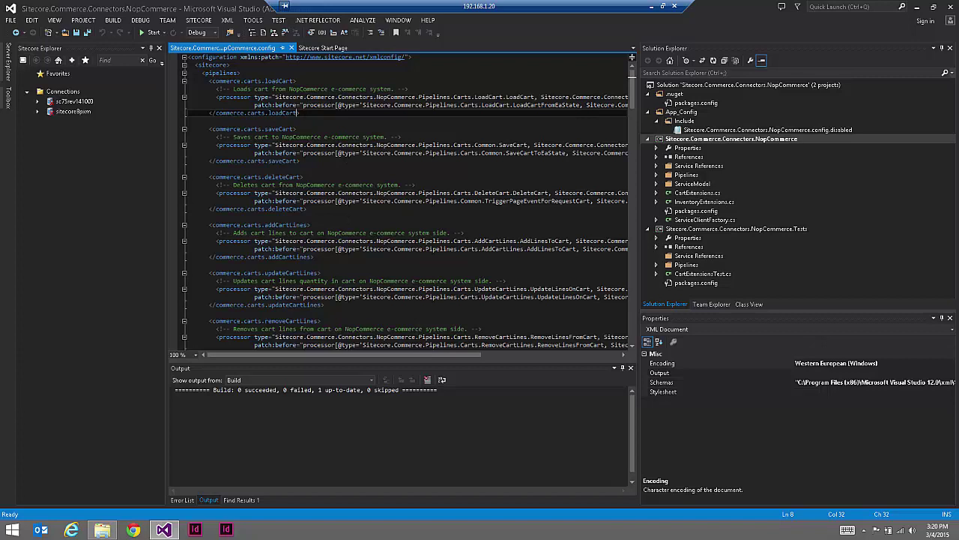
pyautogui.moveTo(275, 96); pyautogui.dragTo(535, 97)
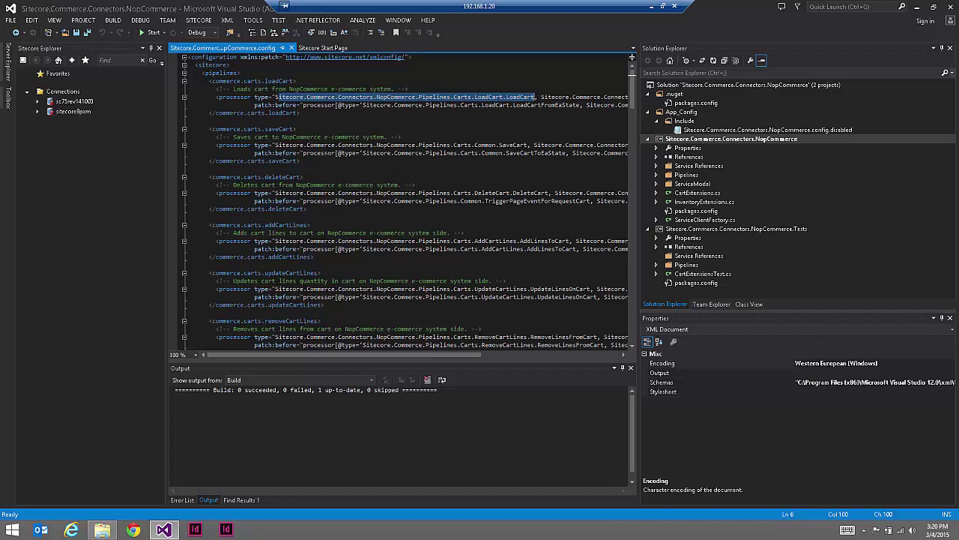
pyautogui.click(307, 145)
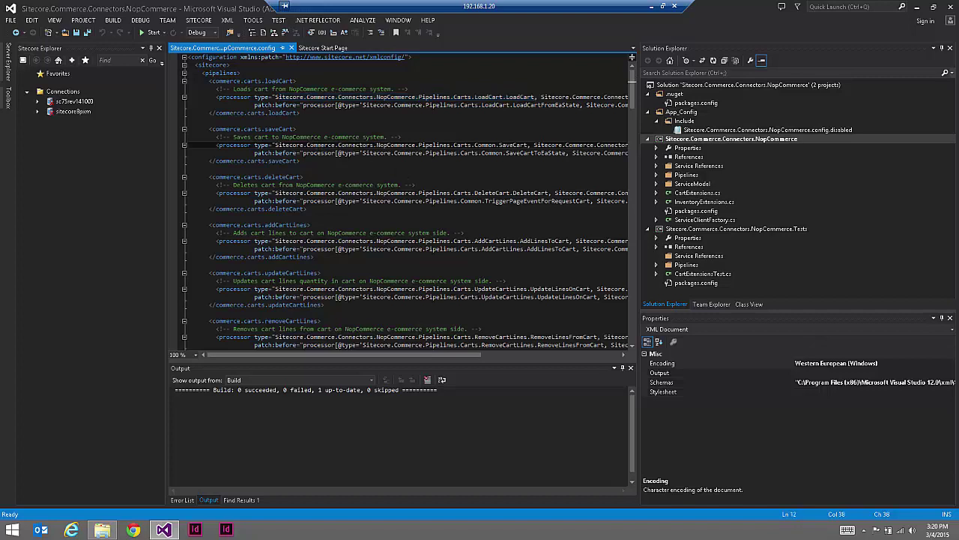
# Go up to App_Config and open Sitecore.Commerce.Connectors.NopCommerce.config in Visual Studio
pyautogui.click(105, 531)
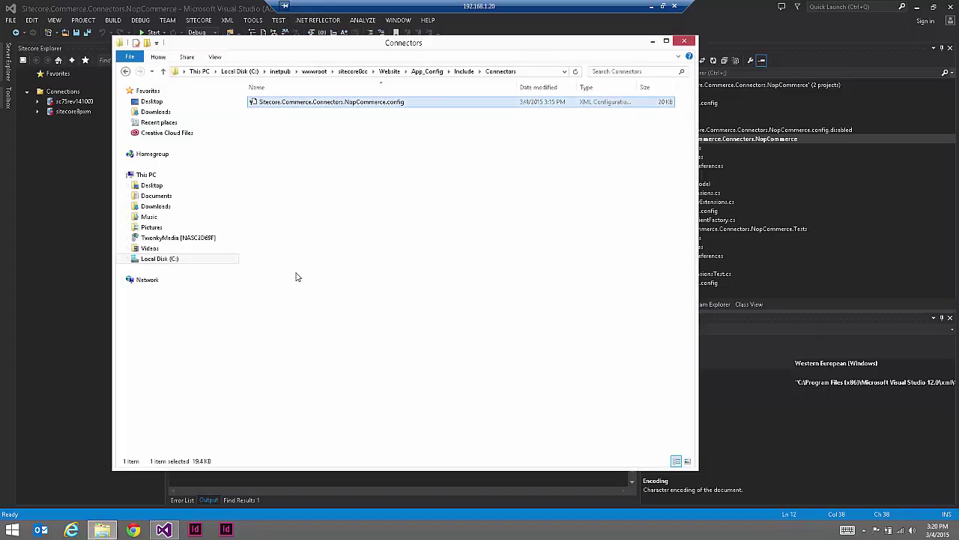
pyautogui.click(438, 72)
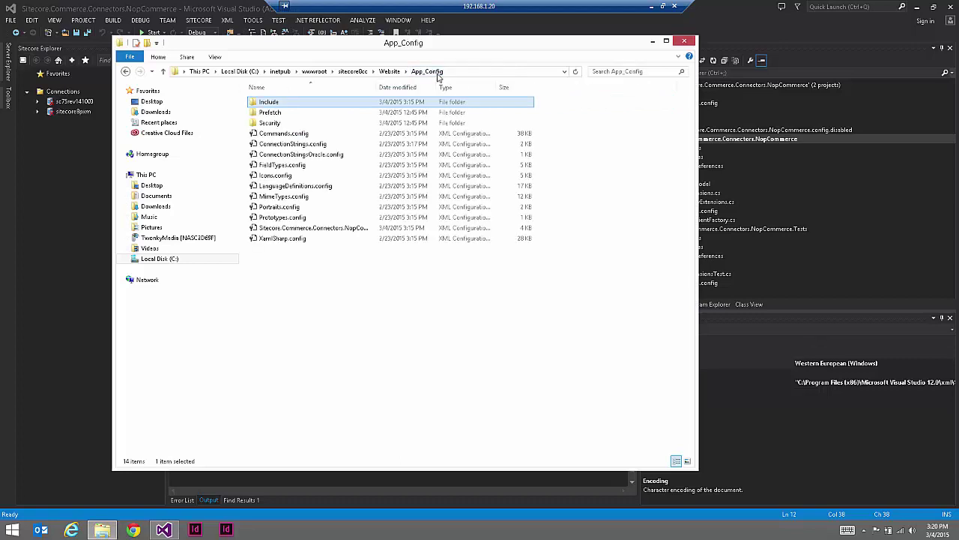
pyautogui.click(324, 302)
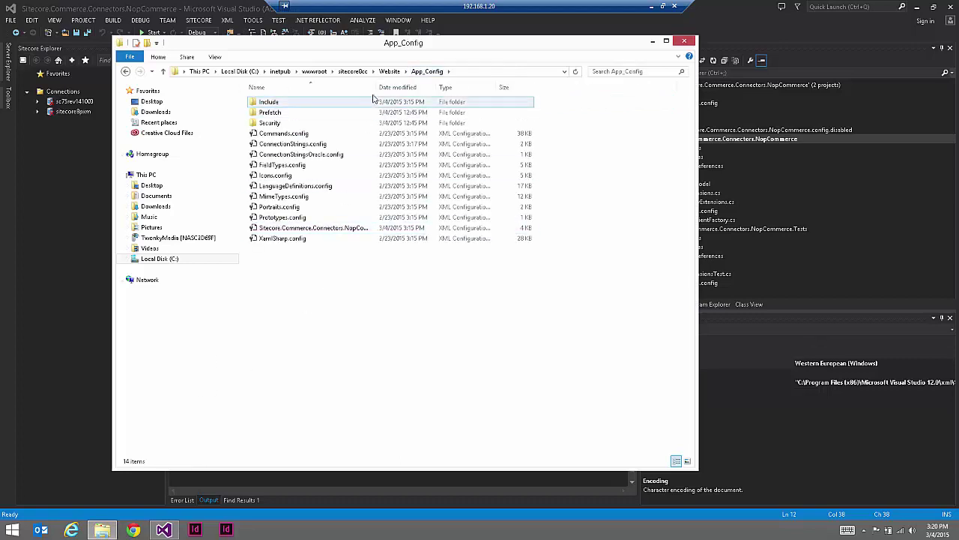
pyautogui.moveTo(376, 93); pyautogui.dragTo(419, 92)
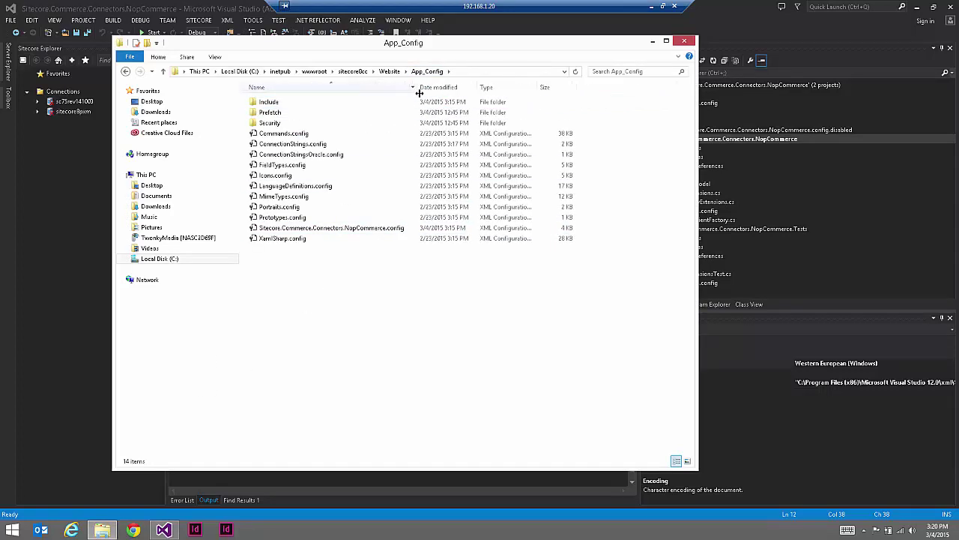
pyautogui.click(347, 227)
pyautogui.doubleClick(347, 227)
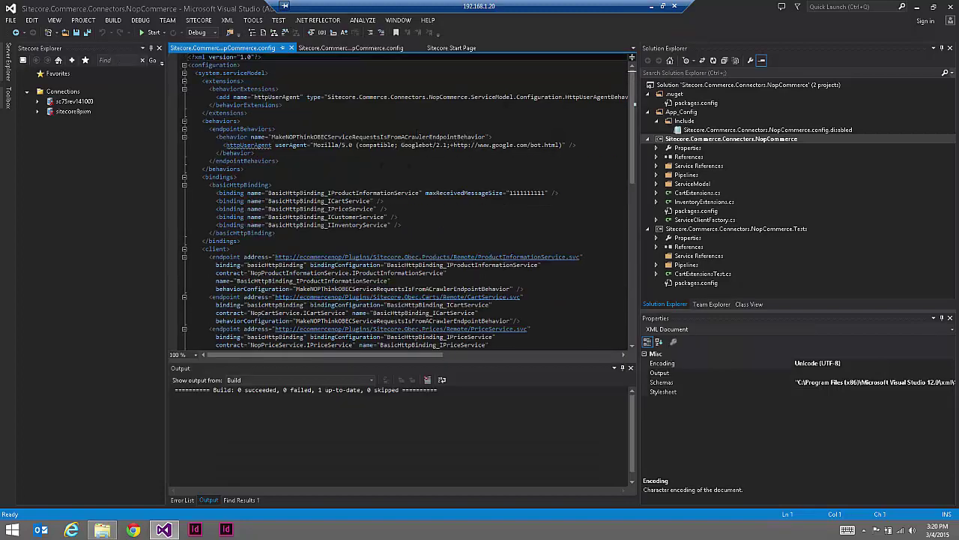
# Change the first endpoint address host from ecommercenop to nop31cc
pyautogui.scroll(-5, 405, 202)
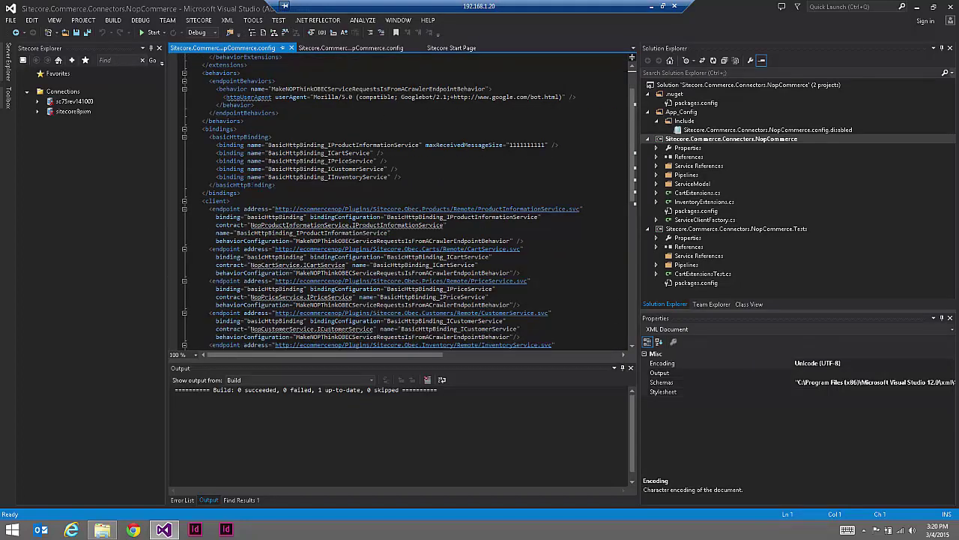
pyautogui.doubleClick(330, 137)
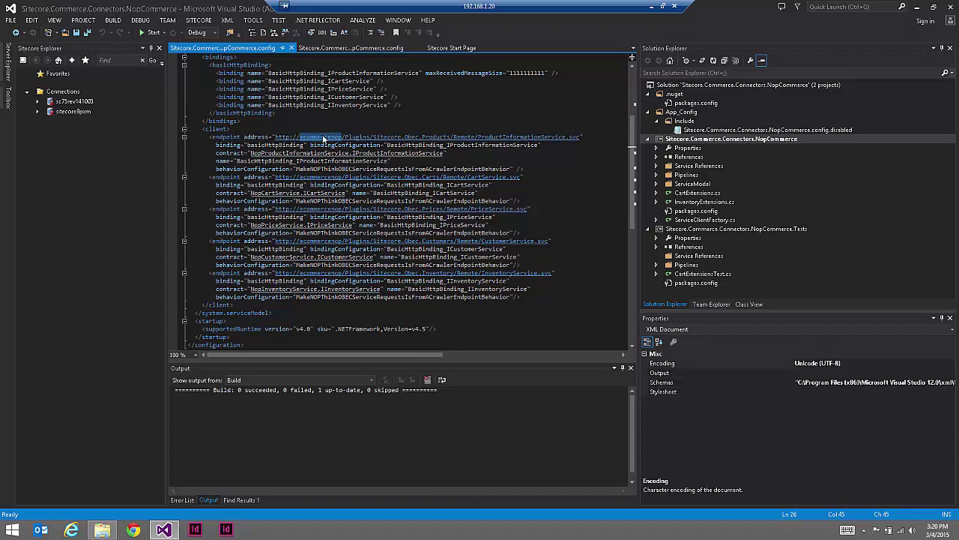
pyautogui.write('nop')
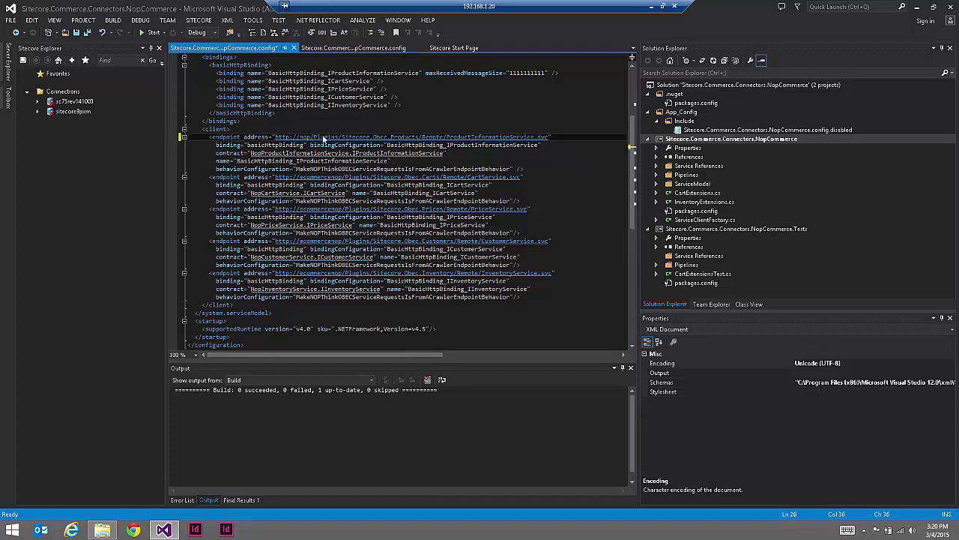
pyautogui.write('31')
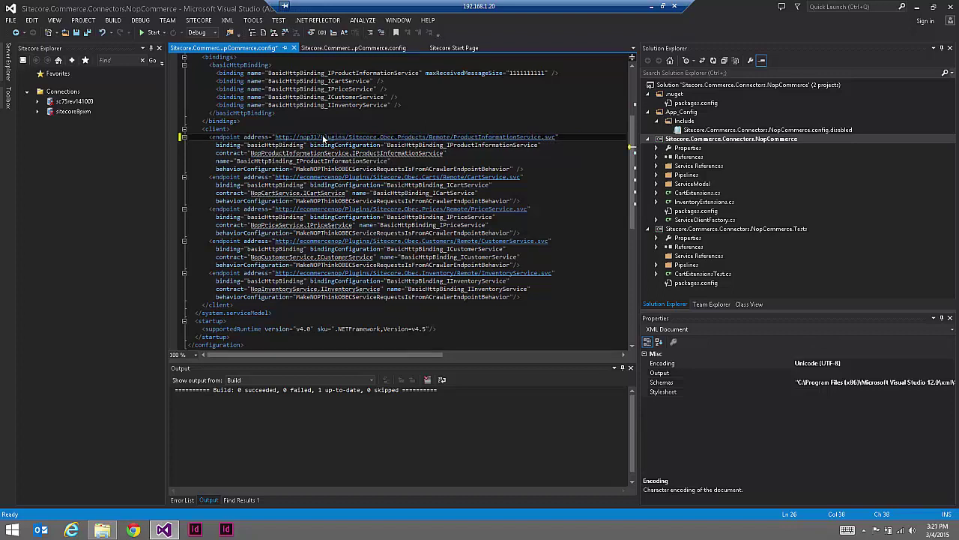
pyautogui.write('ce')
pyautogui.hotkey('ctrl', 'shift', 'Left')
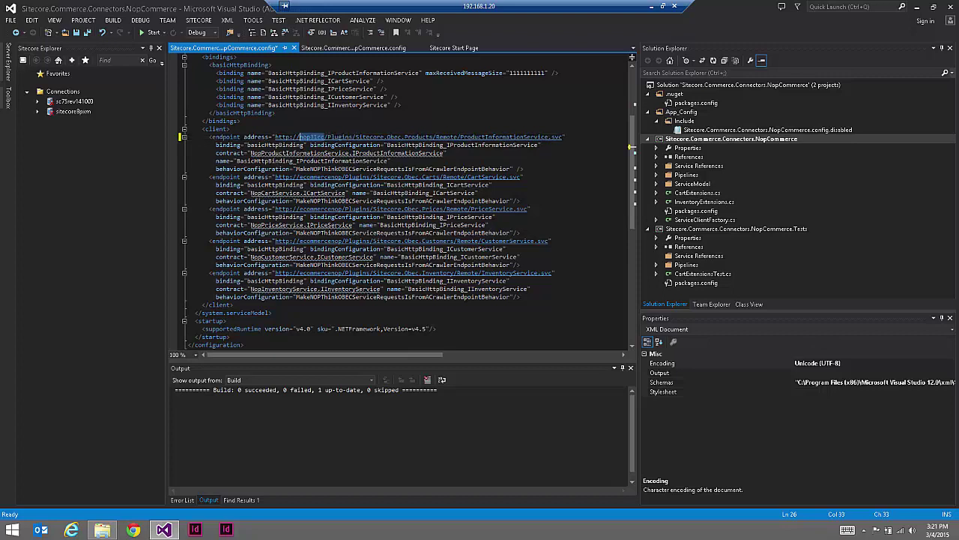
# Point the Cart, Price, Customer and Inventory endpoints at nop31cc, save, and test ProductInformationService
pyautogui.moveTo(300, 178); pyautogui.dragTo(343, 178)
pyautogui.write('nop31cc')
pyautogui.moveTo(300, 209); pyautogui.dragTo(343, 209)
pyautogui.write('nop31cc')
pyautogui.moveTo(300, 240); pyautogui.dragTo(341, 241)
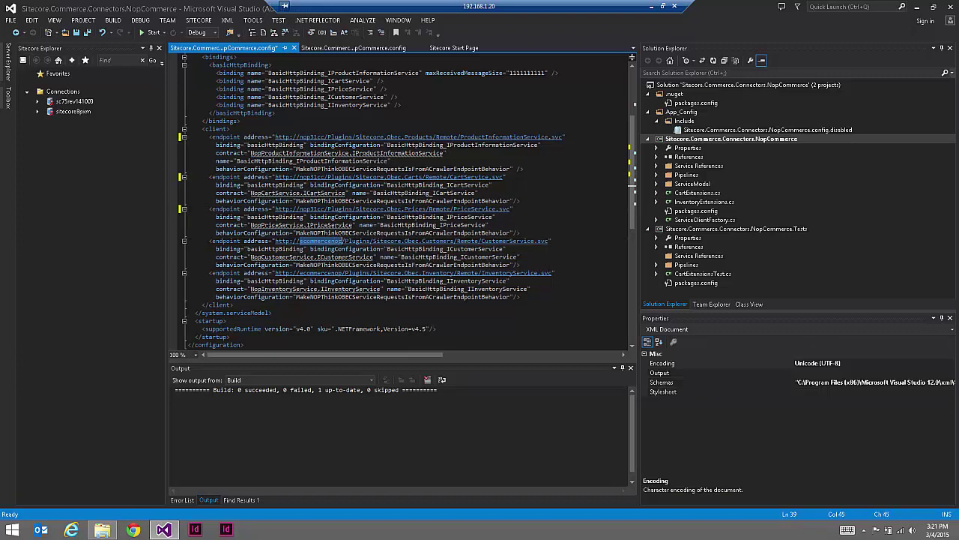
pyautogui.write('nop31cc')
pyautogui.moveTo(300, 273); pyautogui.dragTo(343, 272)
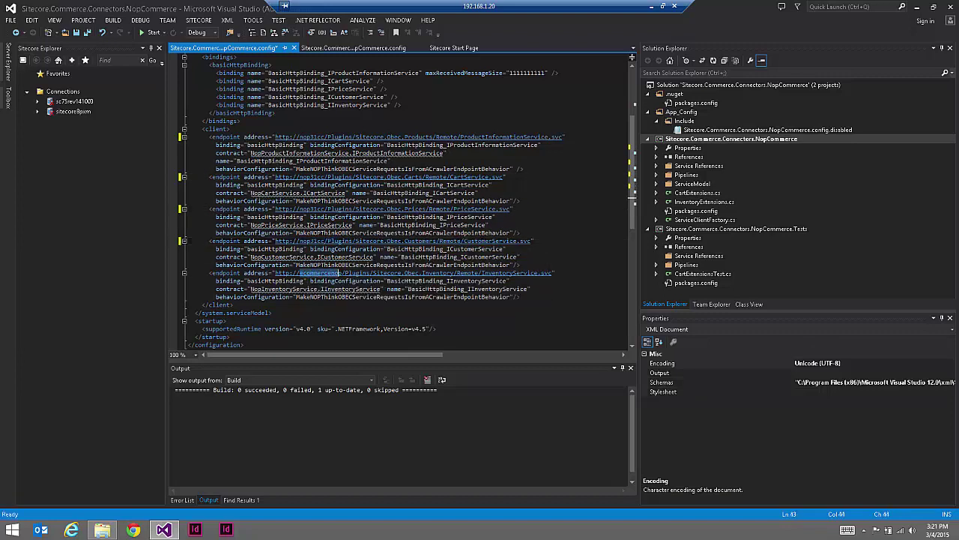
pyautogui.write('nop31cc')
pyautogui.hotkey('ctrl', 's')
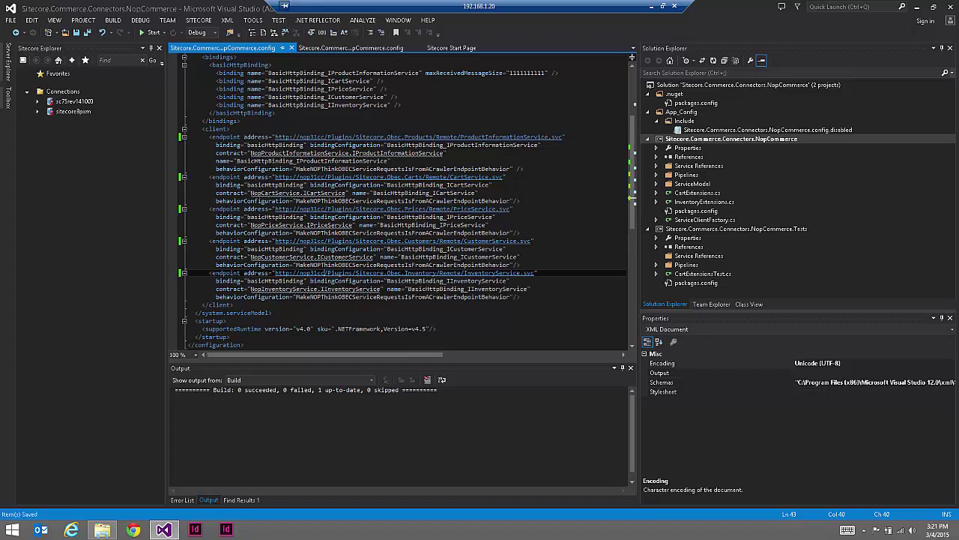
pyautogui.keyDown('ctrl'); pyautogui.click(389, 136); pyautogui.keyUp('ctrl')
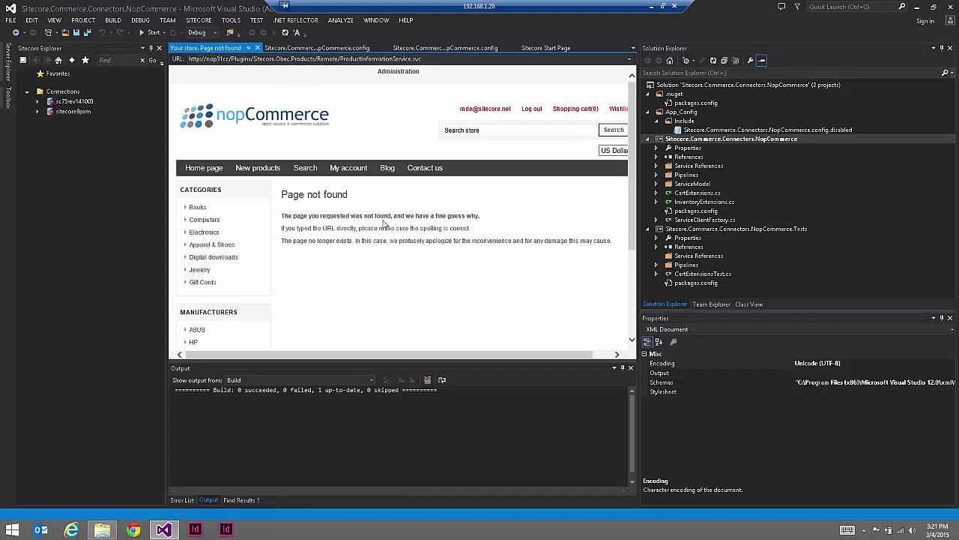
# Copy the failing page address and browse to inetpub\wwwroot\nop31cc\Plugins
pyautogui.click(236, 60)
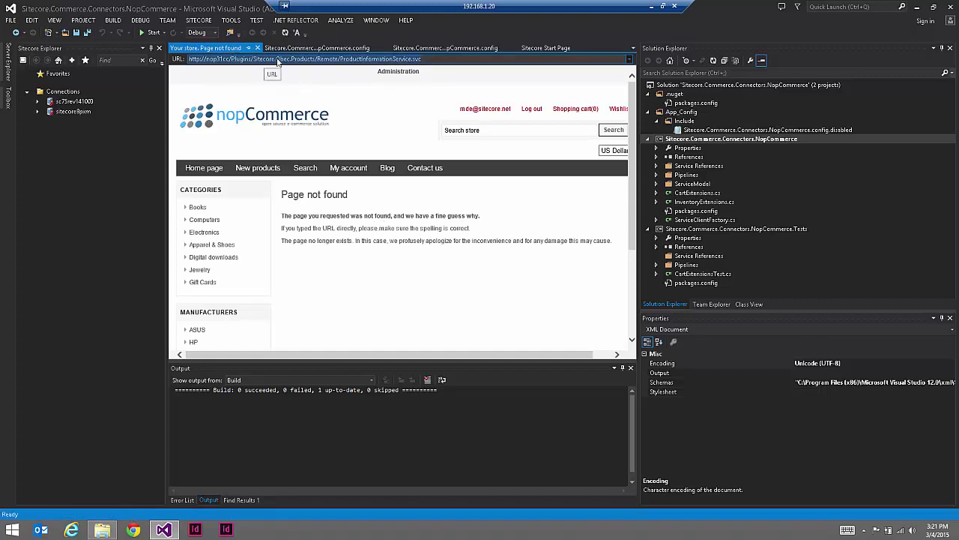
pyautogui.hotkey('alt', 'Tab')
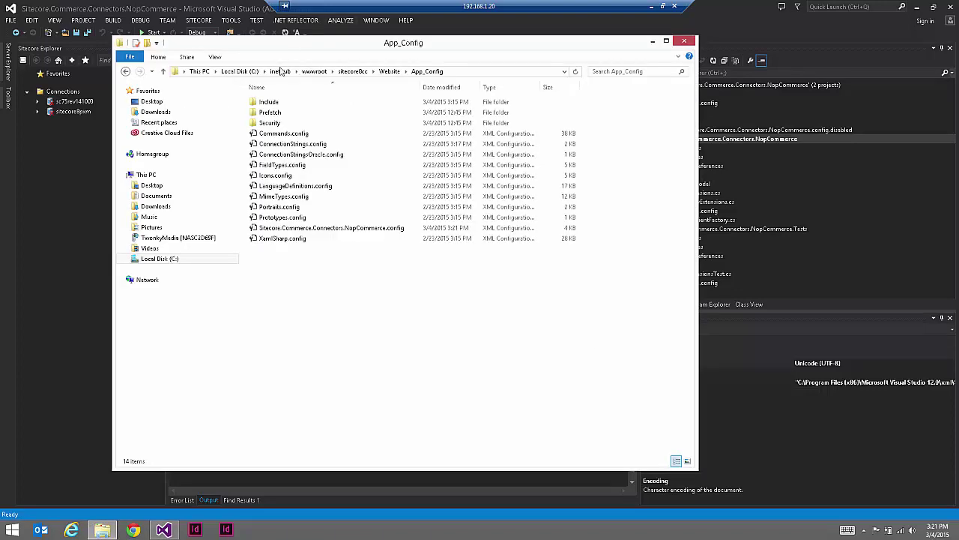
pyautogui.click(282, 70)
pyautogui.doubleClick(274, 155)
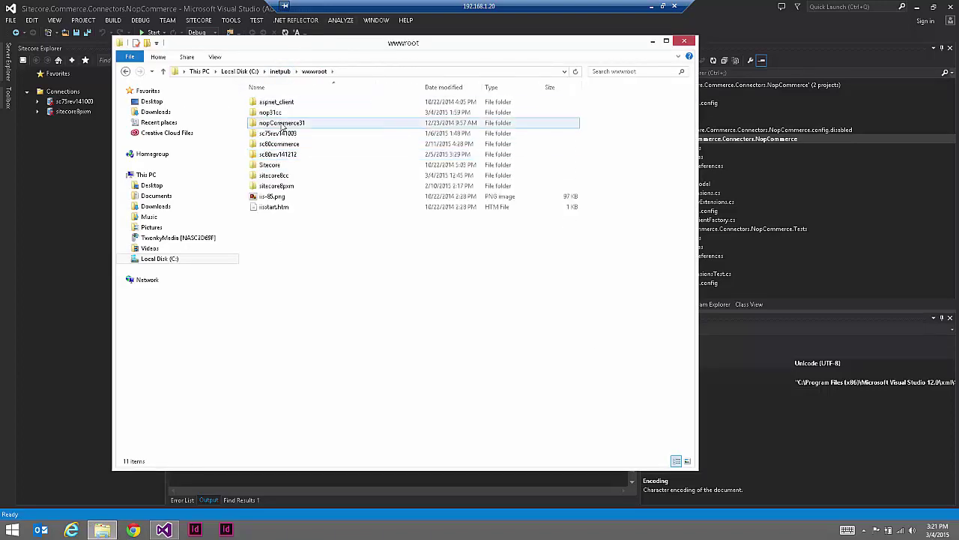
pyautogui.doubleClick(291, 114)
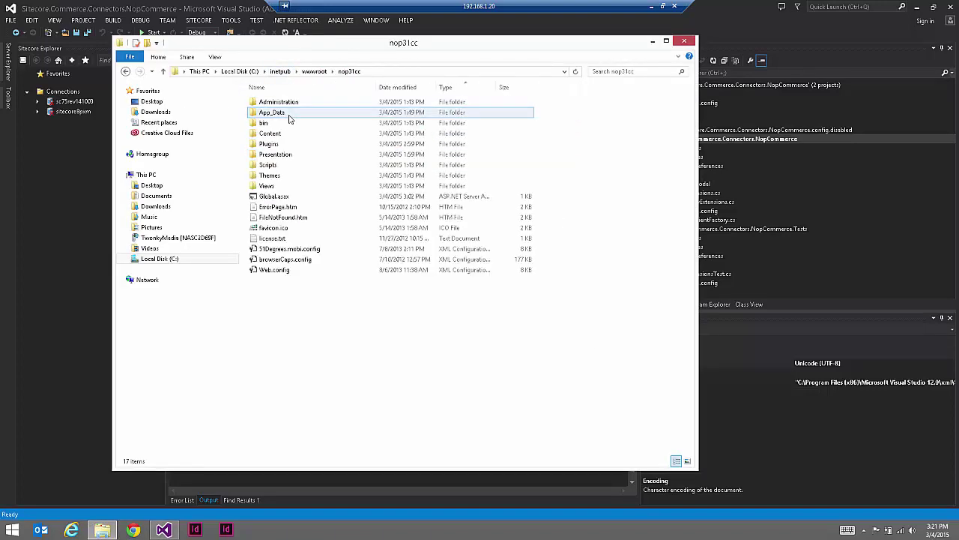
pyautogui.doubleClick(281, 144)
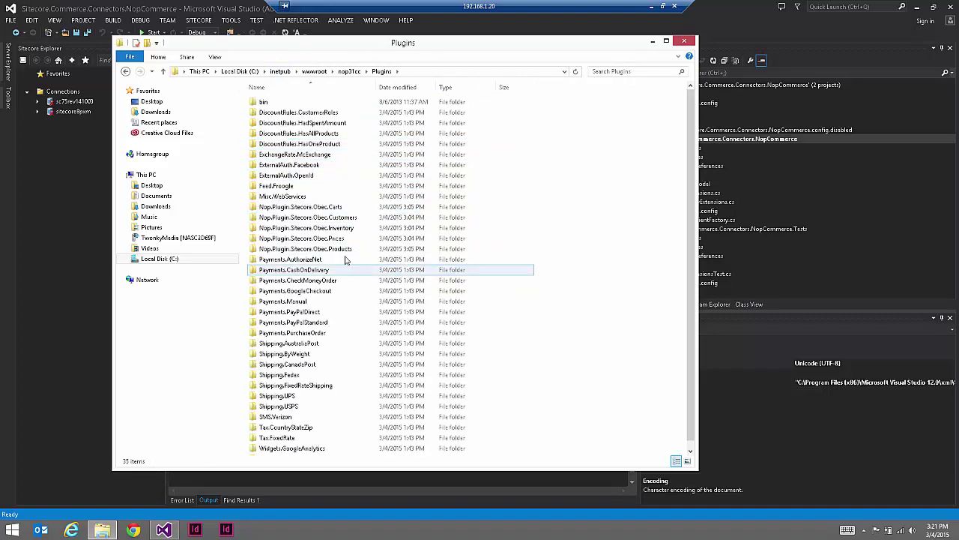
pyautogui.click(314, 249)
# Copy the Nop.Plugin prefix from the Nop.Plugin.Sitecore.Obec.Products folder name, back in Visual Studio
pyautogui.moveTo(365, 46); pyautogui.dragTo(415, 161)
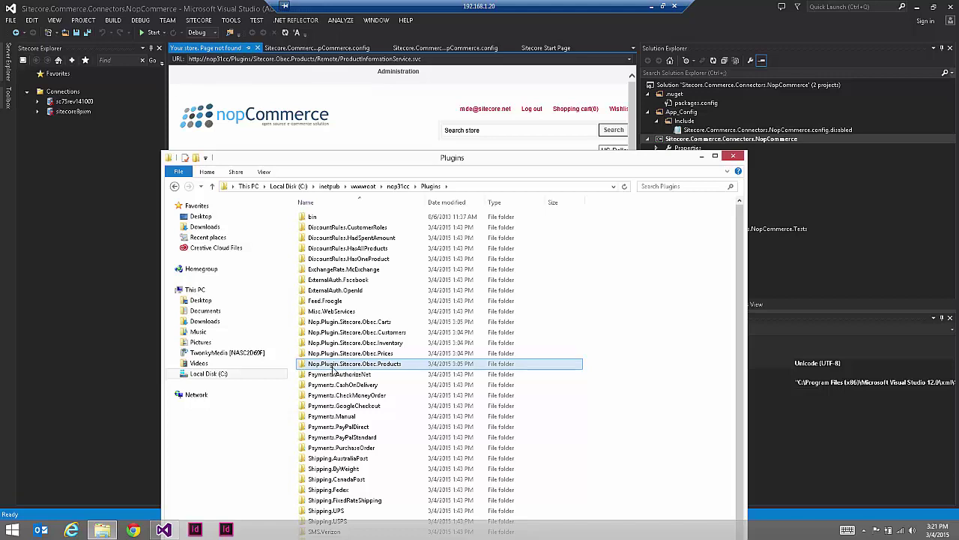
pyautogui.click(338, 365)
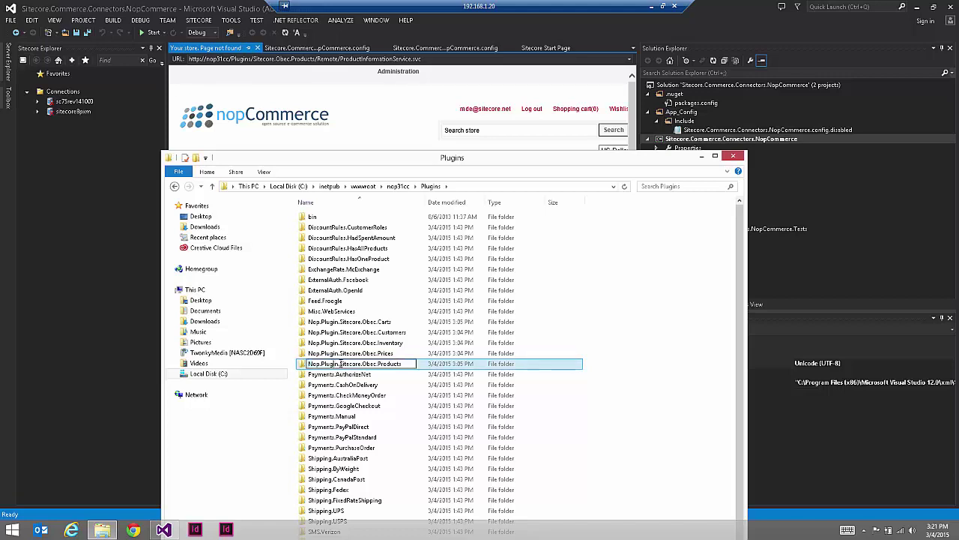
pyautogui.moveTo(339, 364); pyautogui.dragTo(307, 364)
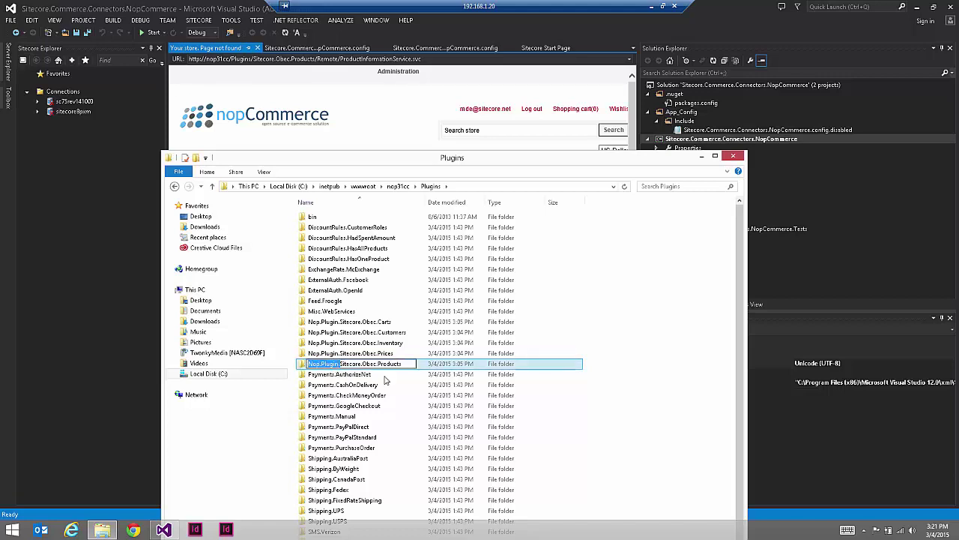
pyautogui.click(247, 48)
pyautogui.click(315, 48)
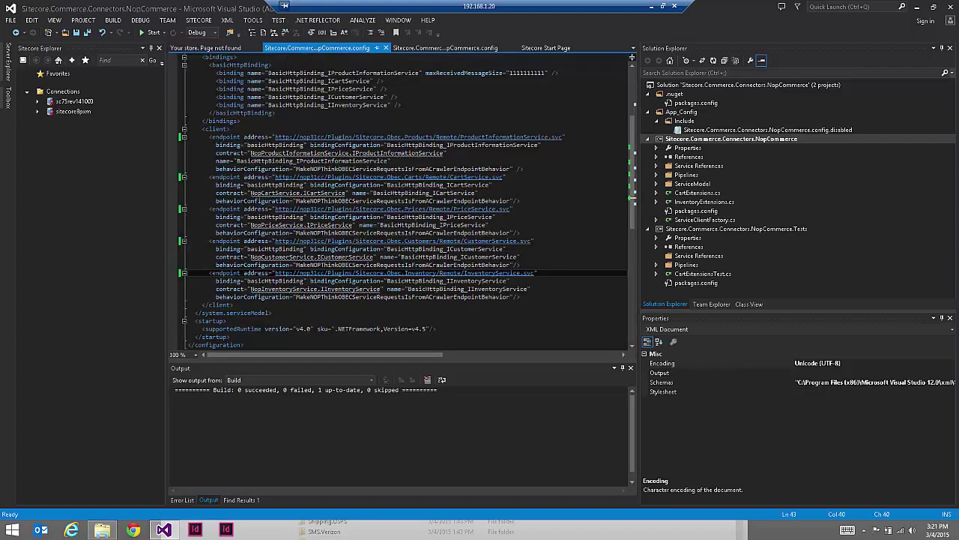
# Prefix the Products, Carts, Prices, Customers and Inventory endpoint paths with 'Nop.Plugin.' and save the config
pyautogui.click(314, 137)
pyautogui.write('Nop.Plugin.')
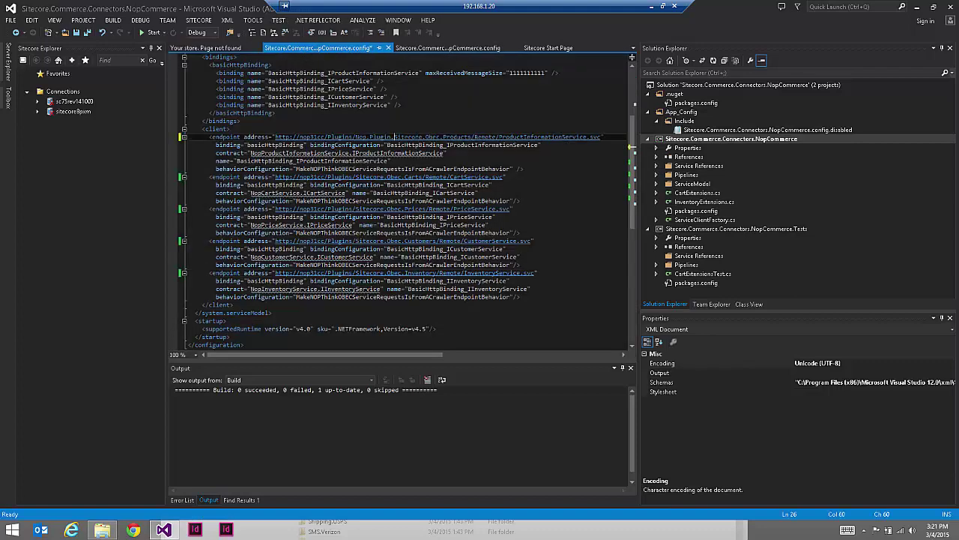
pyautogui.click(355, 177)
pyautogui.write('Nop.Plugin.')
pyautogui.click(355, 208)
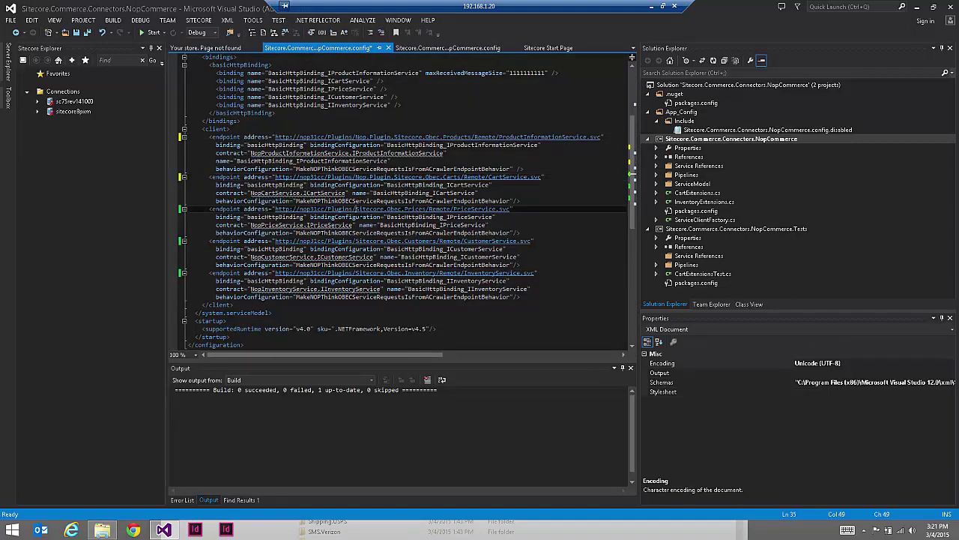
pyautogui.write('Nop.Plugin.')
pyautogui.click(356, 241)
pyautogui.write('Nop.Plugin.')
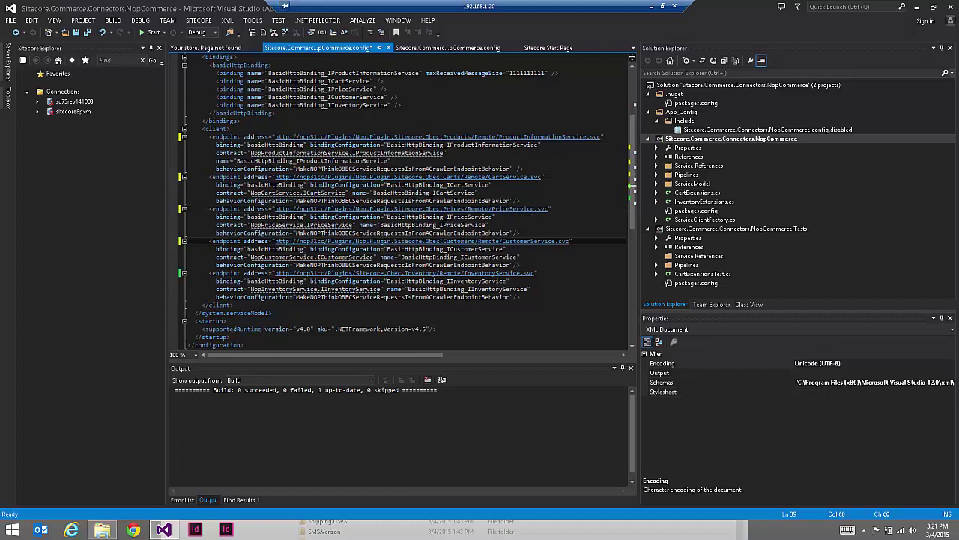
pyautogui.click(356, 273)
pyautogui.write('Nop.Plugin.')
pyautogui.hotkey('ctrl', 's')
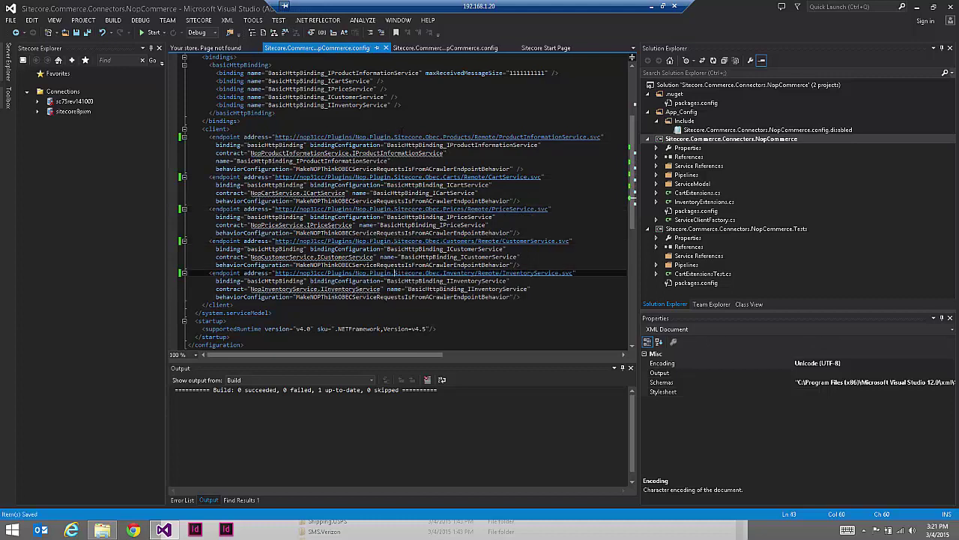
# Close the Page not found tab and open the corrected ProductInformationService.svc address
pyautogui.click(259, 48)
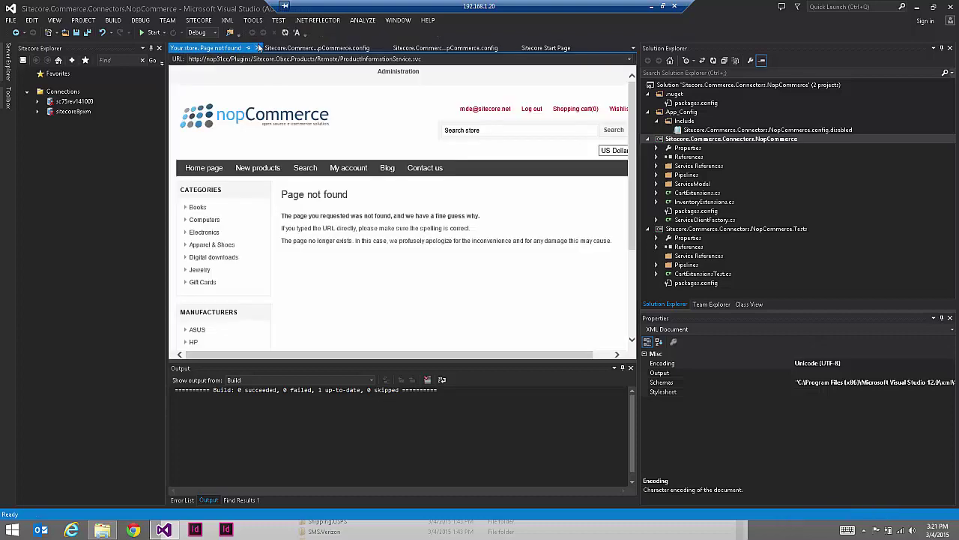
pyautogui.click(258, 48)
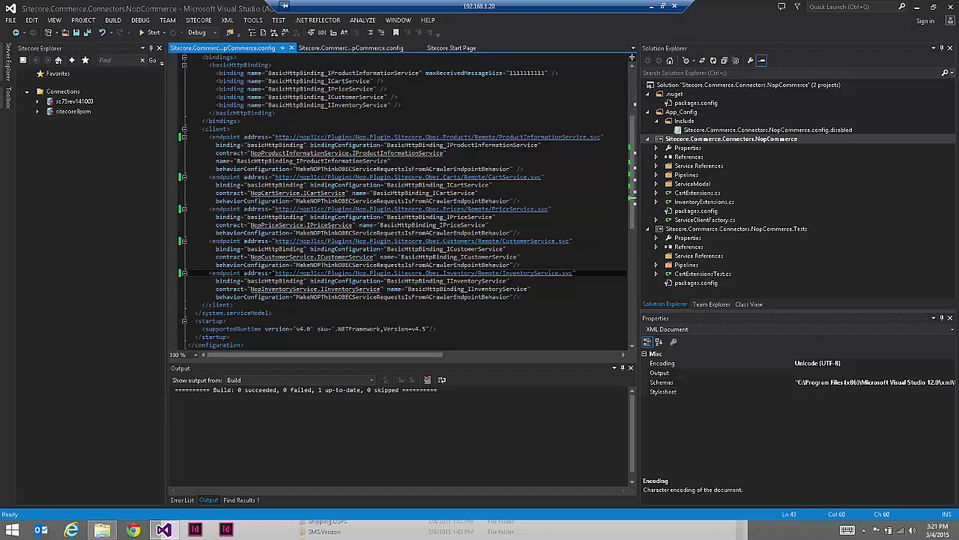
pyautogui.keyDown('ctrl'); pyautogui.click(447, 136); pyautogui.keyUp('ctrl')
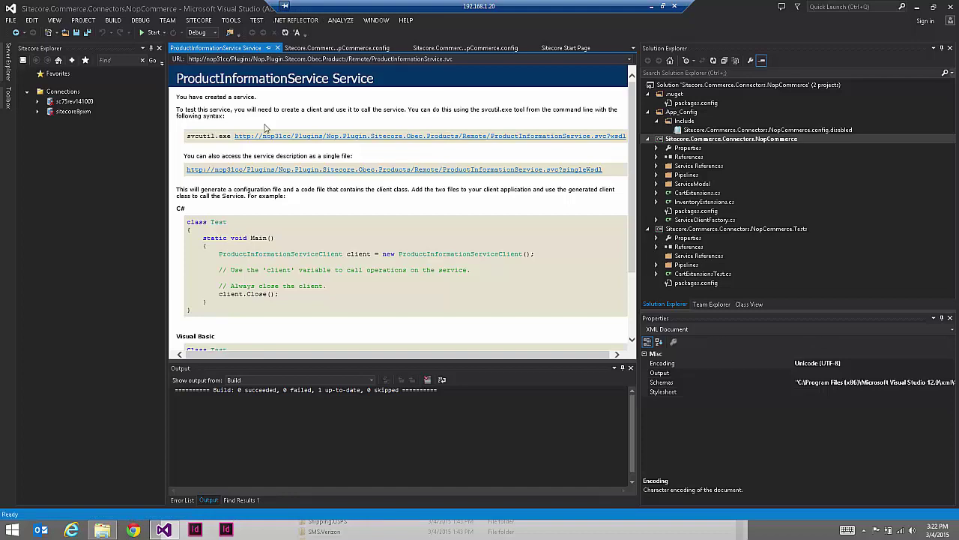
# Return to the connector config file and expand the project's Service References to show the five Nop services
pyautogui.click(357, 50)
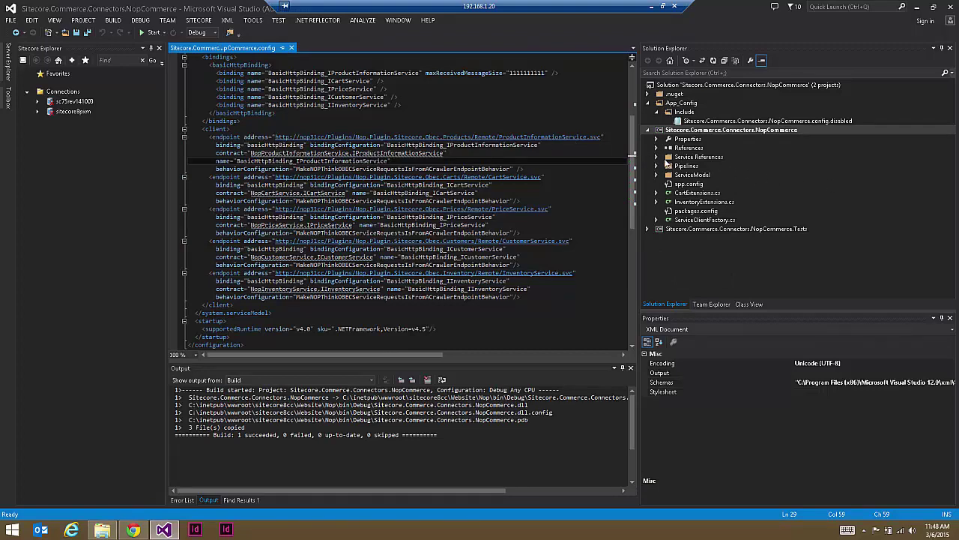
pyautogui.click(657, 157)
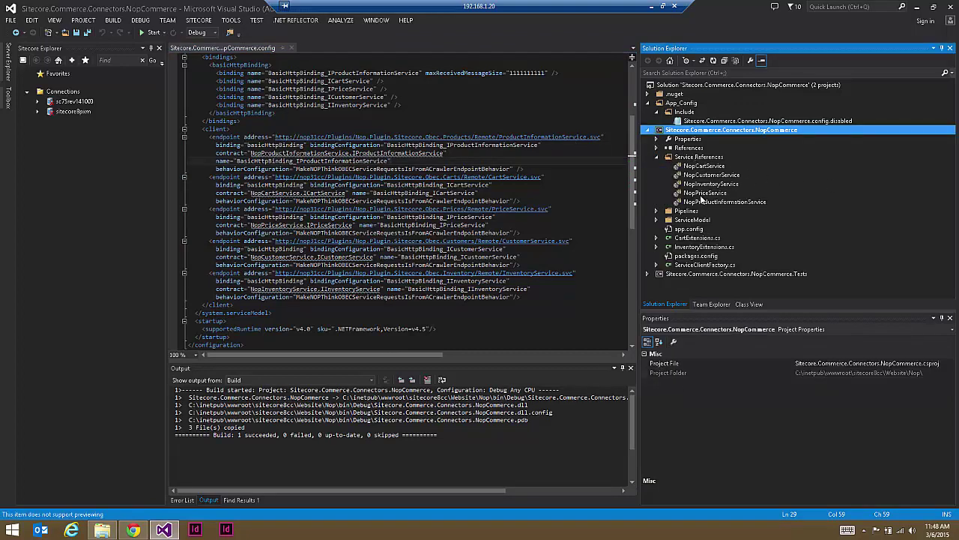
pyautogui.click(508, 168)
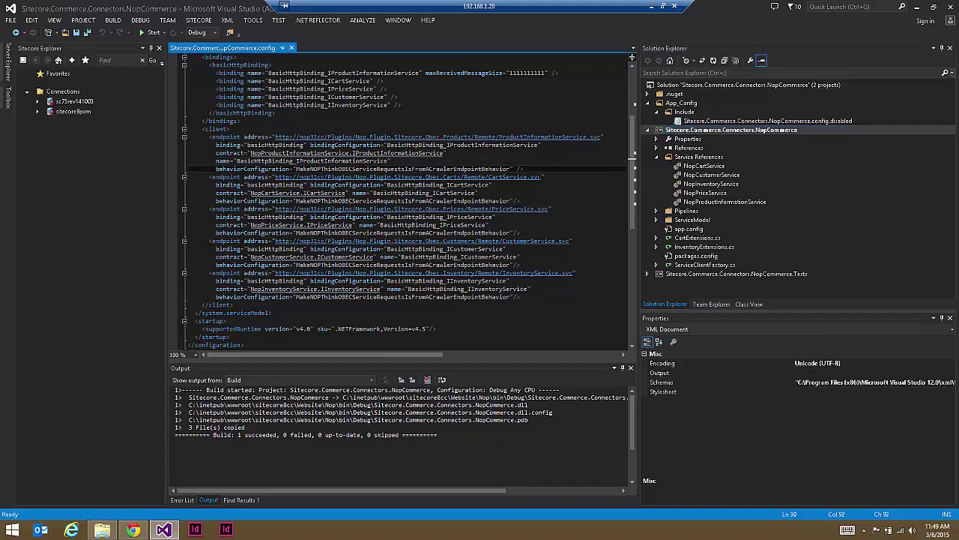
# Set the NopCartService reference address to the config's CartService URL, then build the connector project
pyautogui.moveTo(541, 177); pyautogui.dragTo(275, 177)
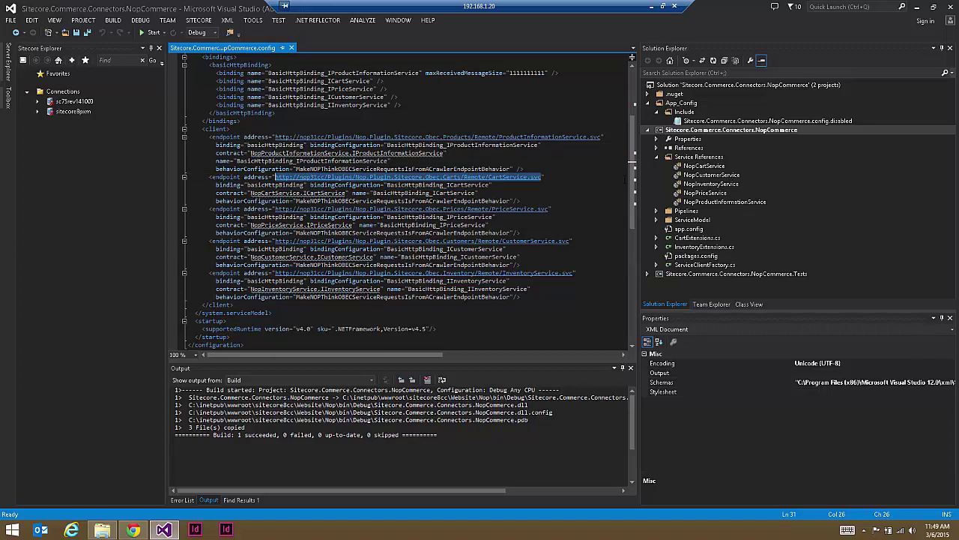
pyautogui.rightClick(716, 166)
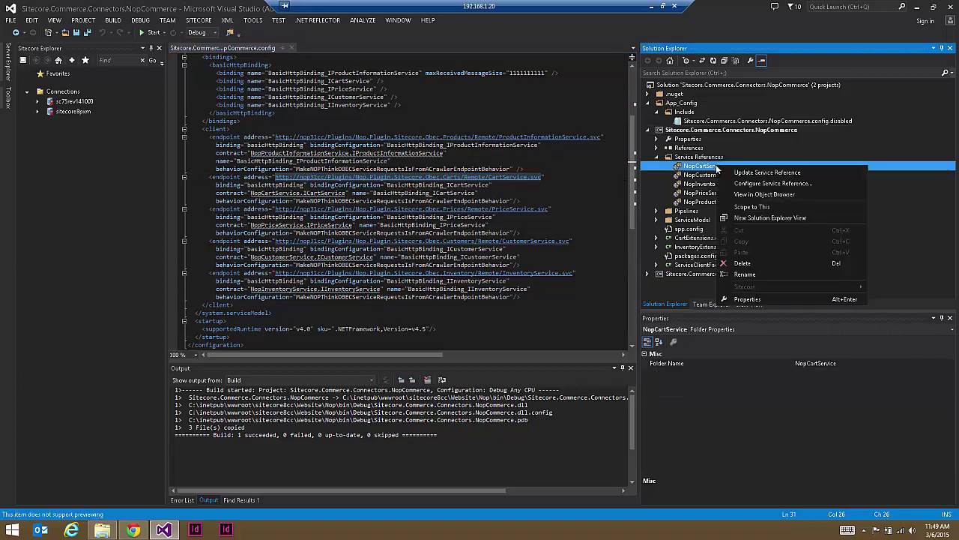
pyautogui.click(764, 183)
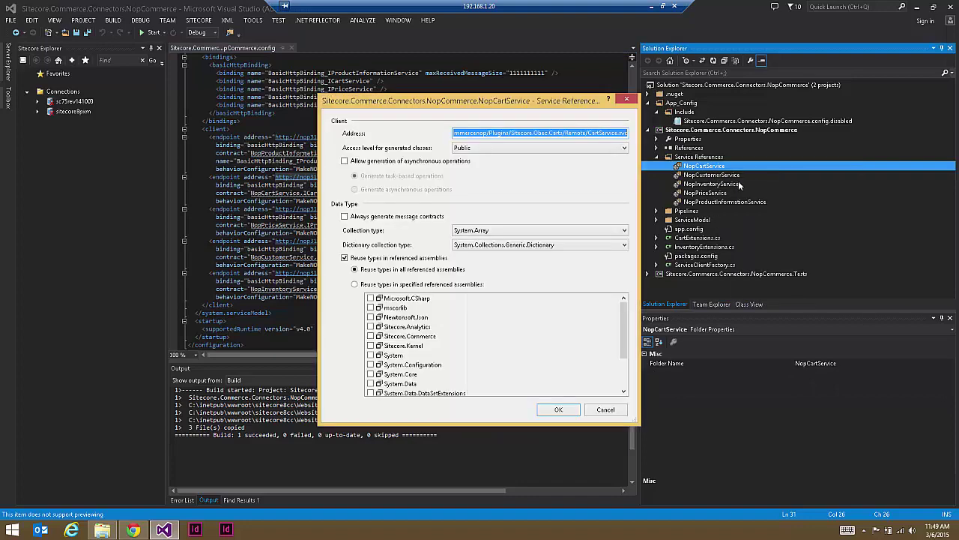
pyautogui.hotkey('ctrl', 'v')
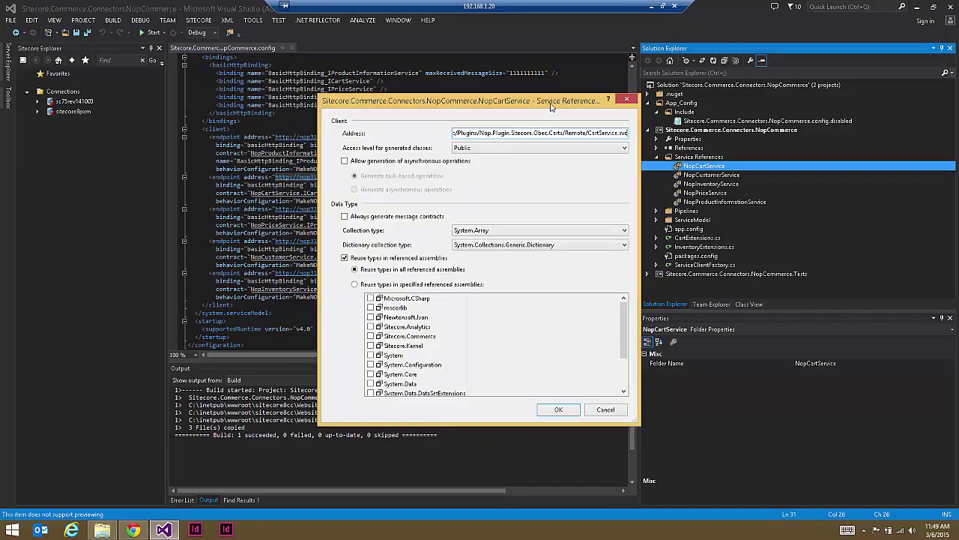
pyautogui.moveTo(529, 104); pyautogui.dragTo(372, 142)
pyautogui.hotkey('ctrl', 'v')
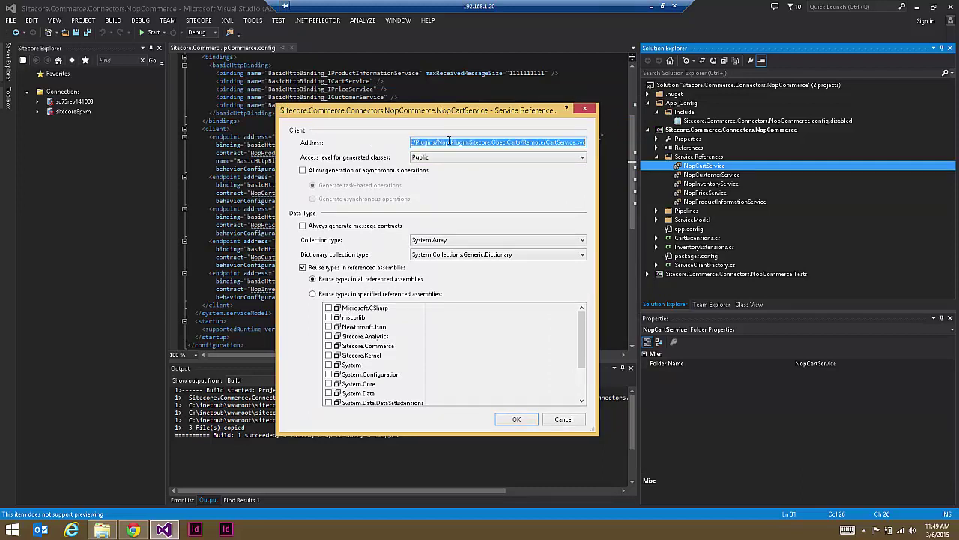
pyautogui.press('End')
pyautogui.moveTo(474, 145); pyautogui.dragTo(445, 143)
pyautogui.click(445, 142)
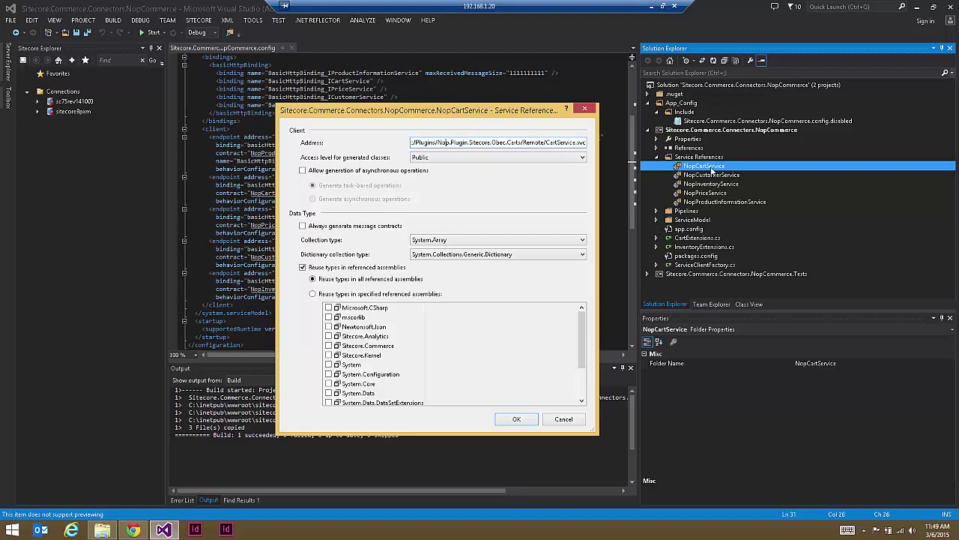
pyautogui.click(517, 419)
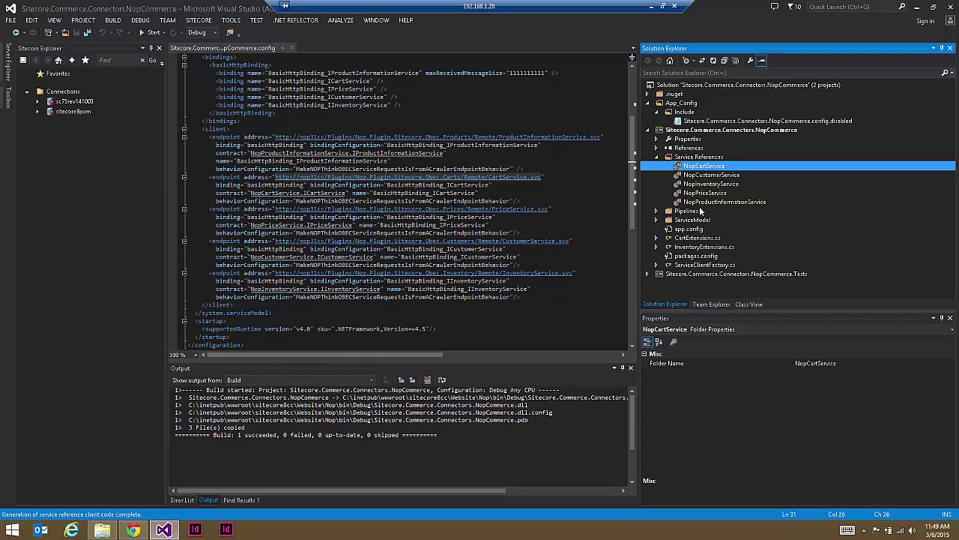
pyautogui.rightClick(728, 132)
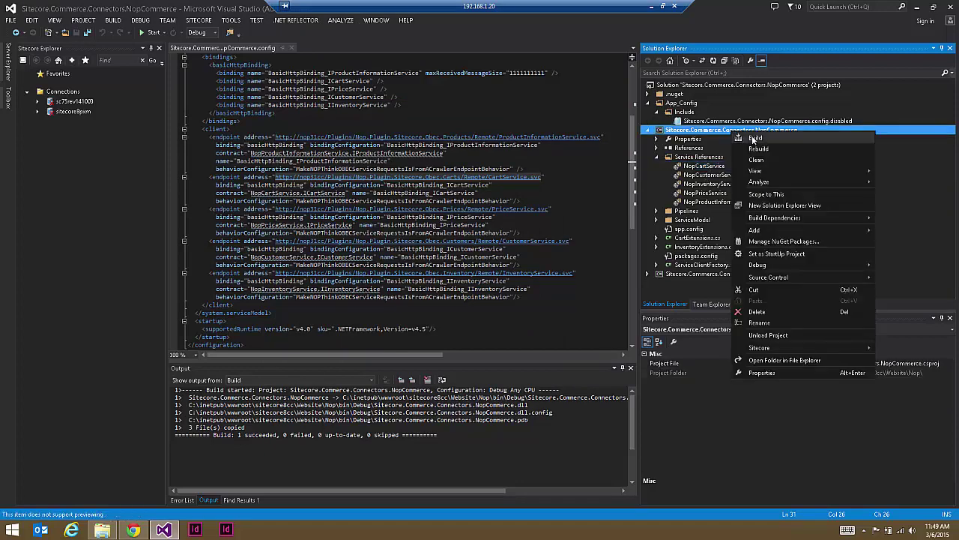
pyautogui.click(753, 140)
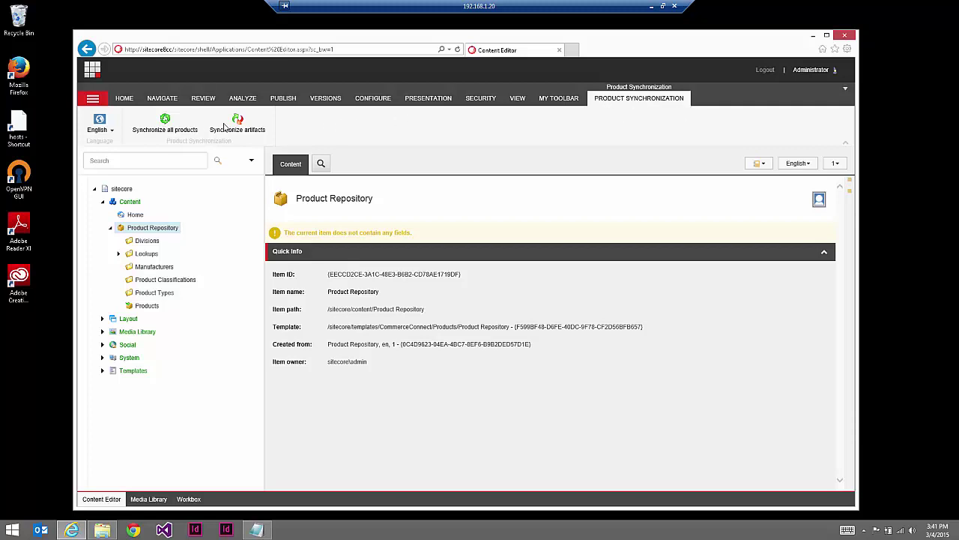
# Republish the whole site in English to the web target, confirming the full-database warning
pyautogui.click(284, 98)
pyautogui.click(173, 132)
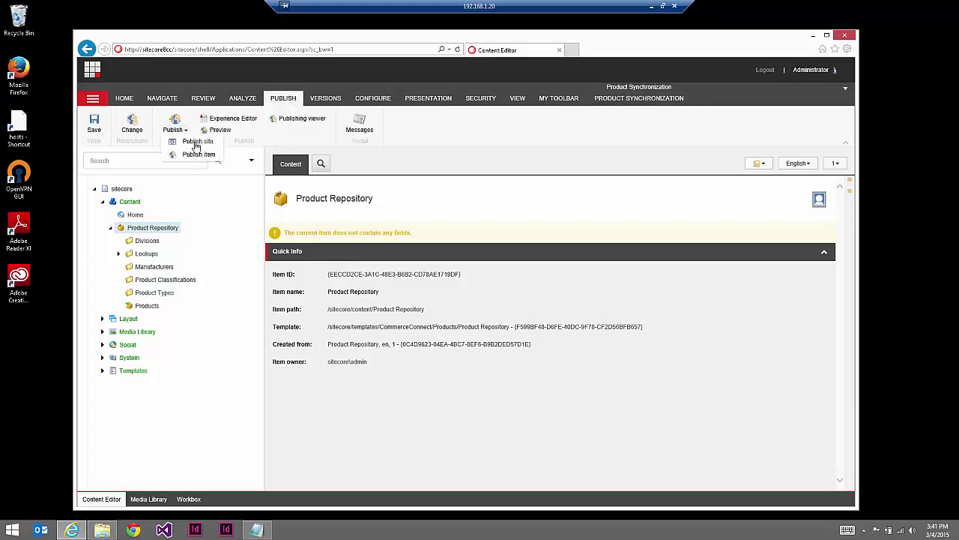
pyautogui.click(208, 142)
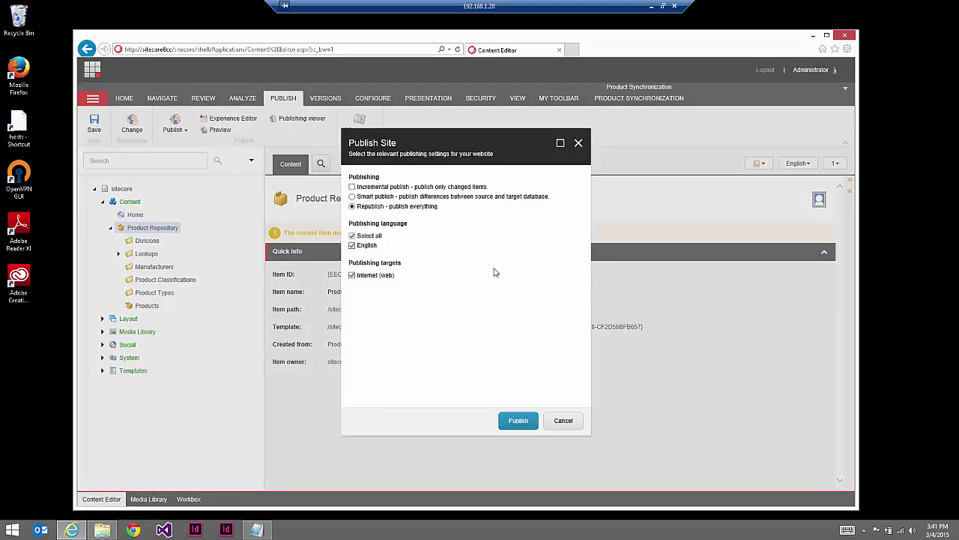
pyautogui.click(515, 424)
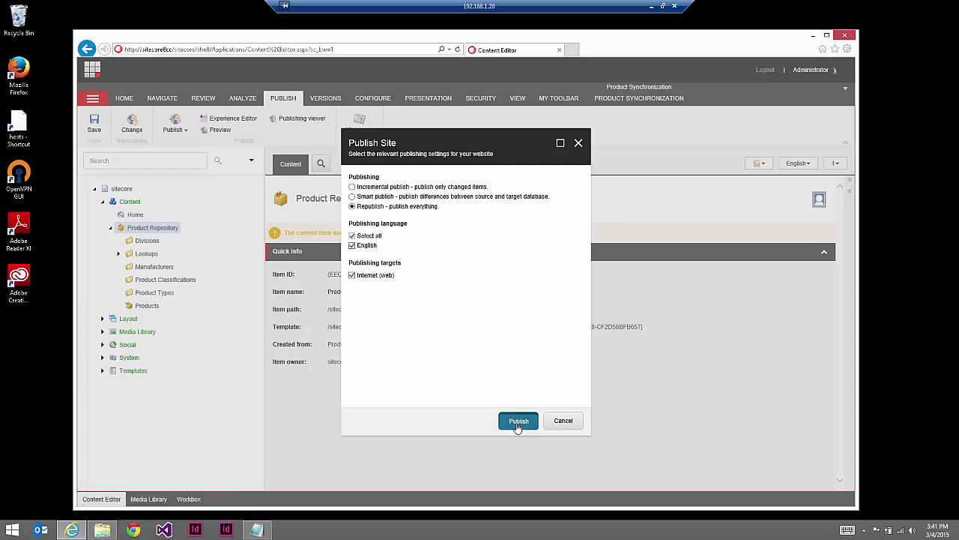
pyautogui.click(500, 351)
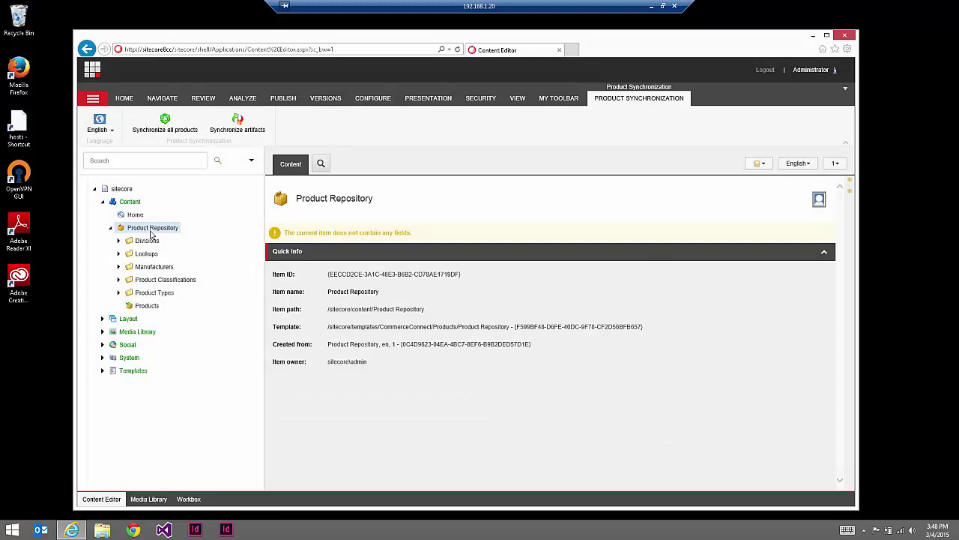
# Run Synchronize all products and show all messages in the progress dialog
pyautogui.click(165, 124)
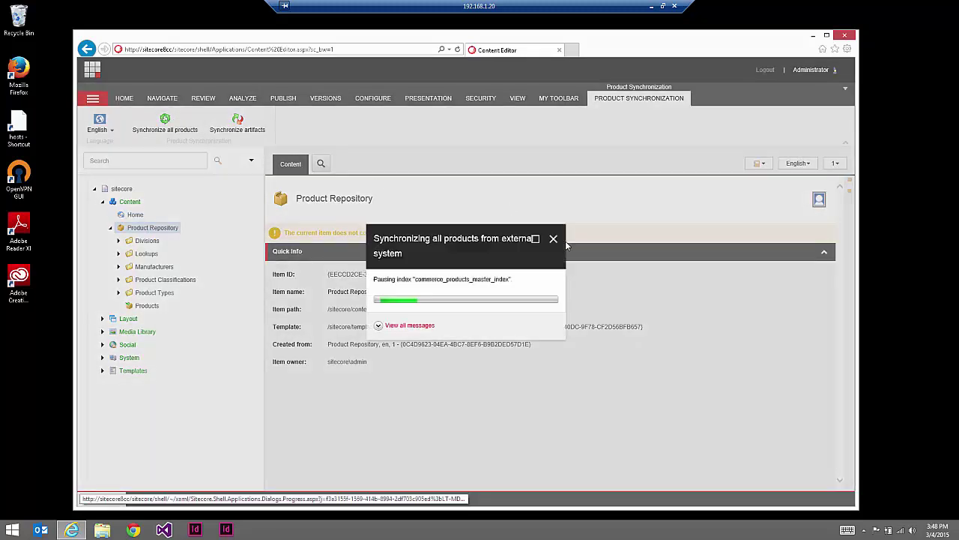
pyautogui.click(409, 325)
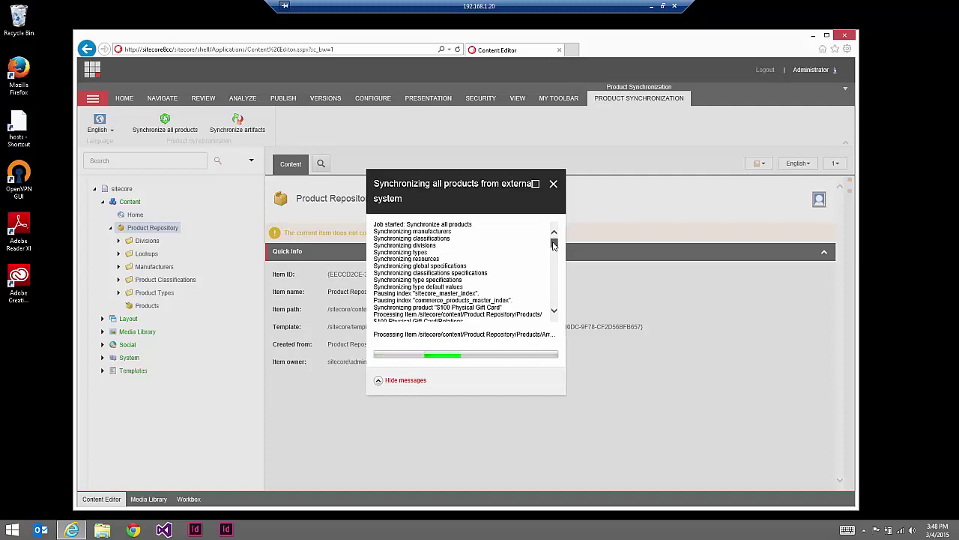
pyautogui.moveTo(555, 244); pyautogui.dragTo(556, 276)
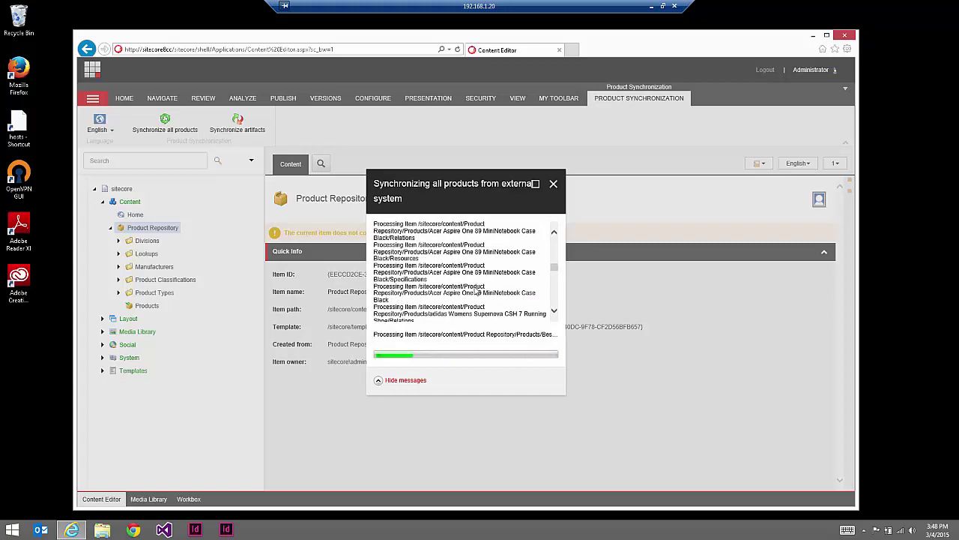
pyautogui.moveTo(554, 266); pyautogui.dragTo(563, 318)
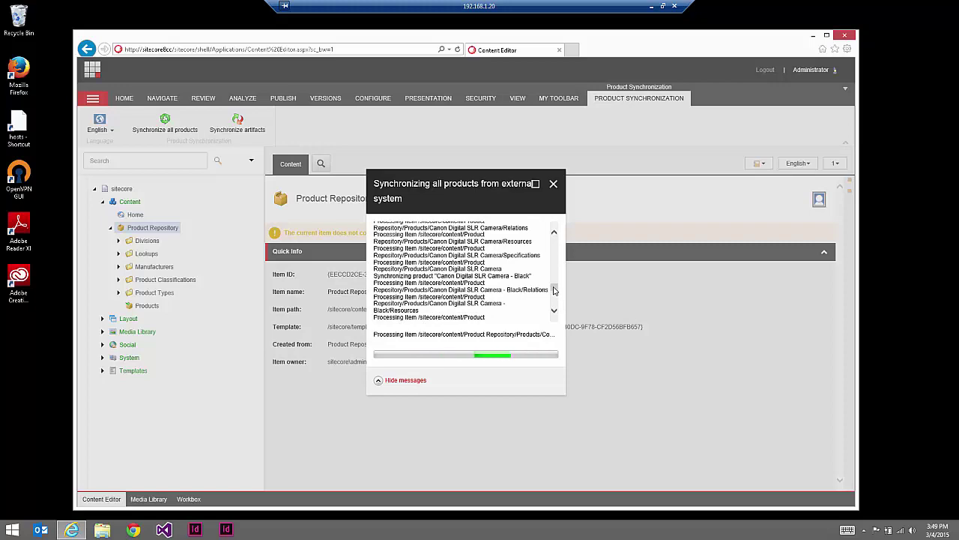
pyautogui.moveTo(554, 291); pyautogui.dragTo(553, 236)
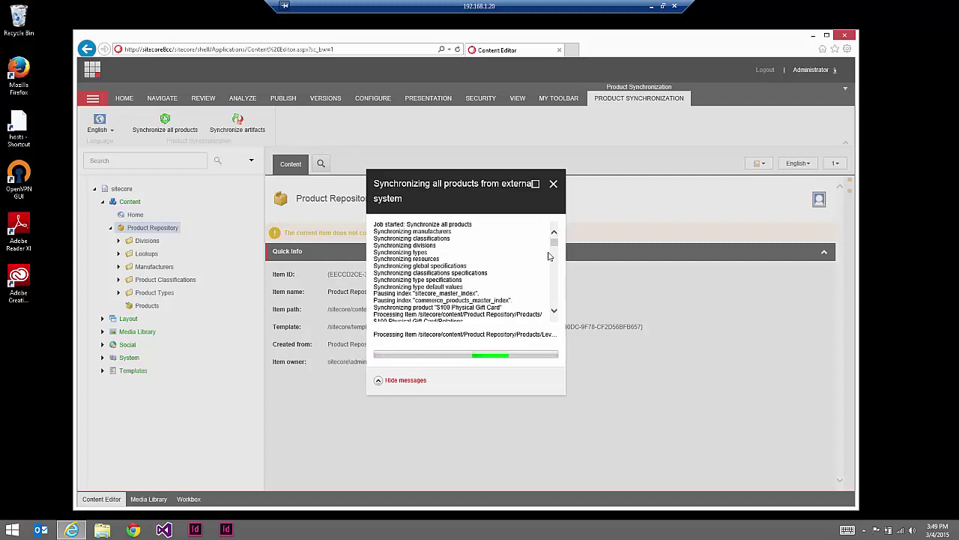
# Wait for the Synchronize all products job to finish rebuilding the master indexes
pyautogui.moveTo(555, 243); pyautogui.dragTo(564, 329)
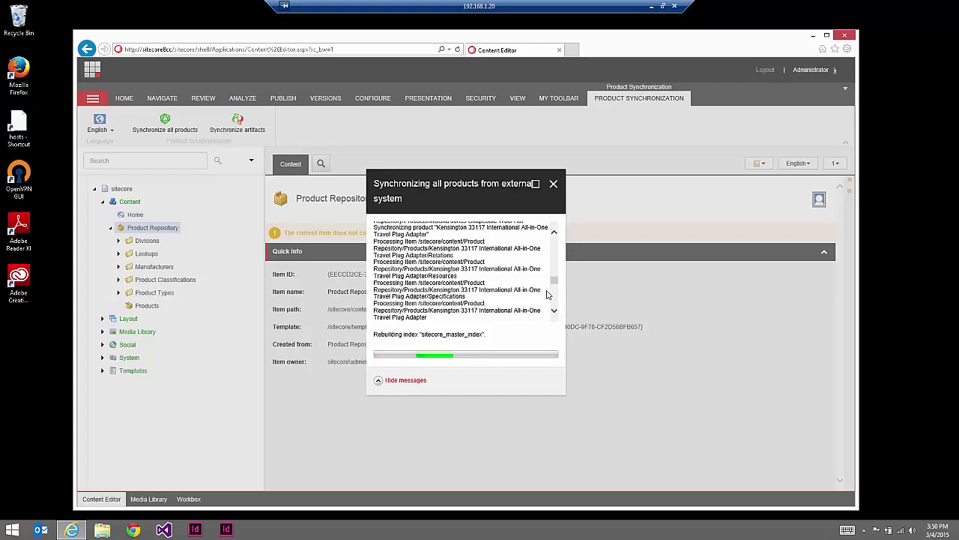
pyautogui.moveTo(555, 283); pyautogui.dragTo(554, 305)
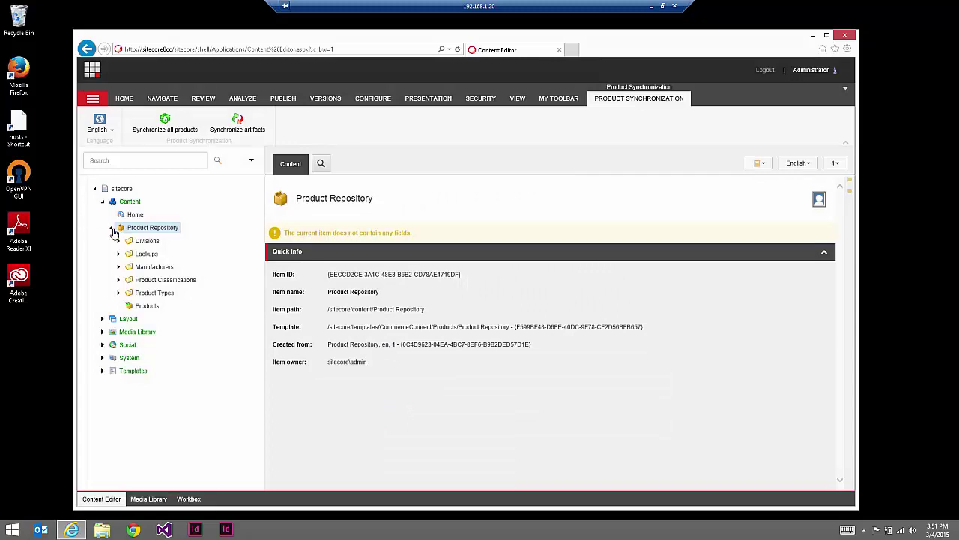
# Expand Divisions, Lookups, Manufacturers, Product Classifications and Product Types under Product Repository
pyautogui.click(111, 228)
pyautogui.click(111, 228)
pyautogui.click(117, 241)
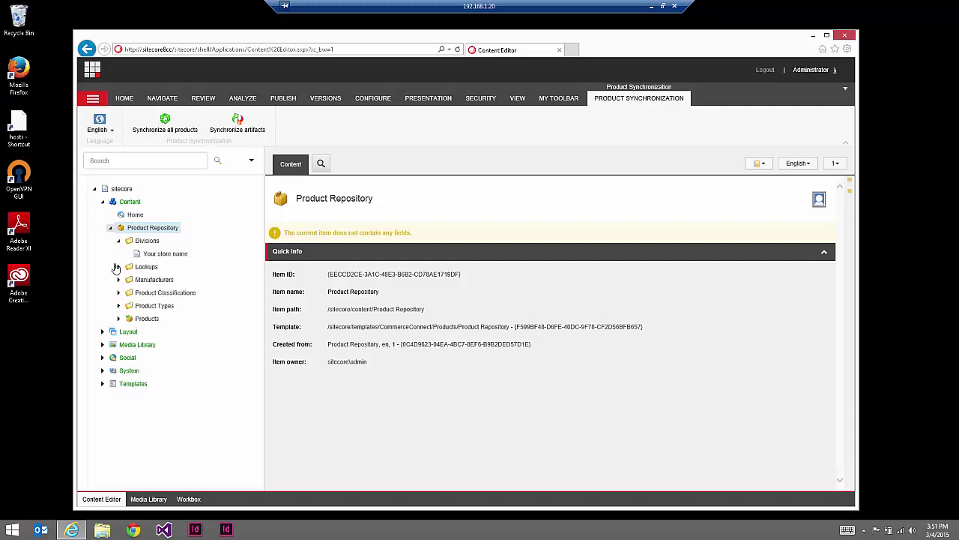
pyautogui.click(118, 266)
pyautogui.click(117, 332)
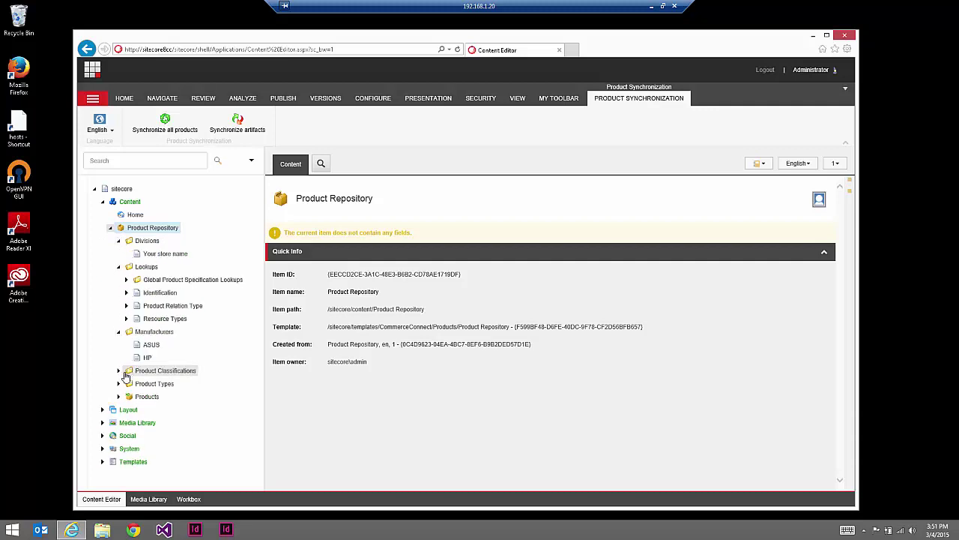
pyautogui.click(118, 370)
pyautogui.click(117, 396)
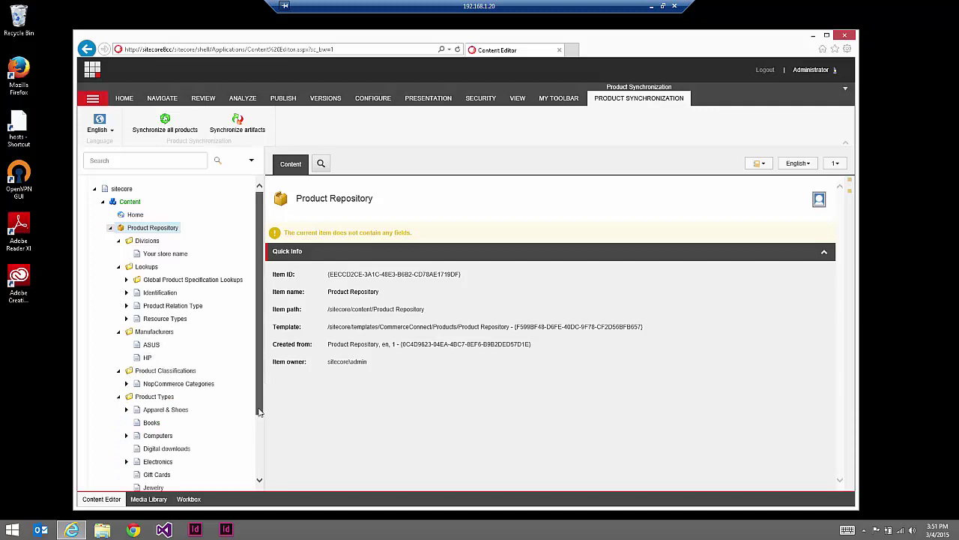
# Expand the Apparel & Shoes product type to show its subtypes
pyautogui.scroll(-2, 188, 363)
pyautogui.click(127, 329)
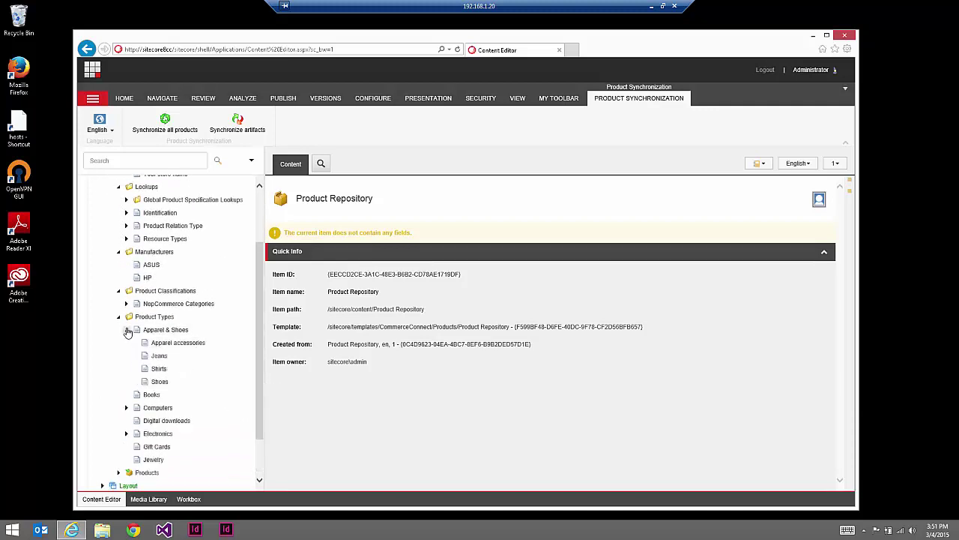
pyautogui.click(126, 330)
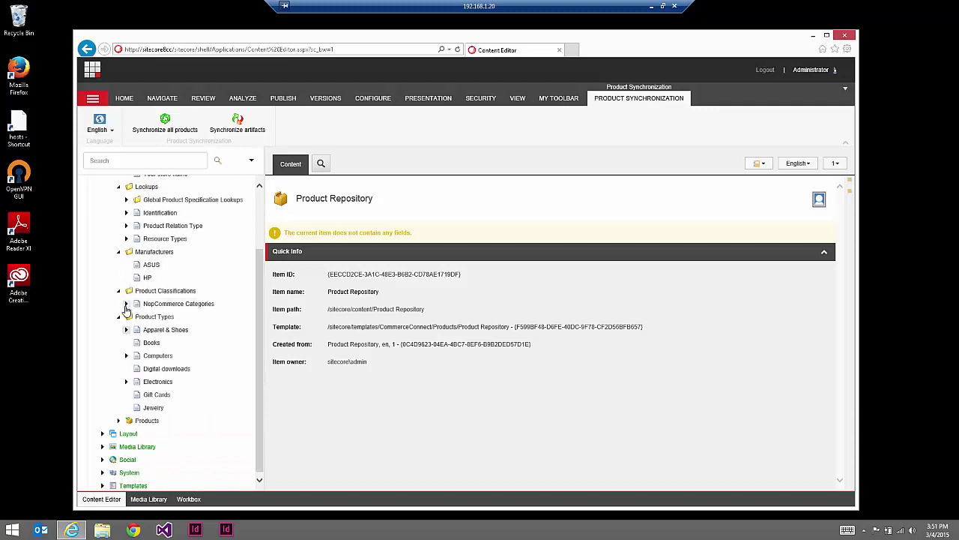
pyautogui.click(127, 329)
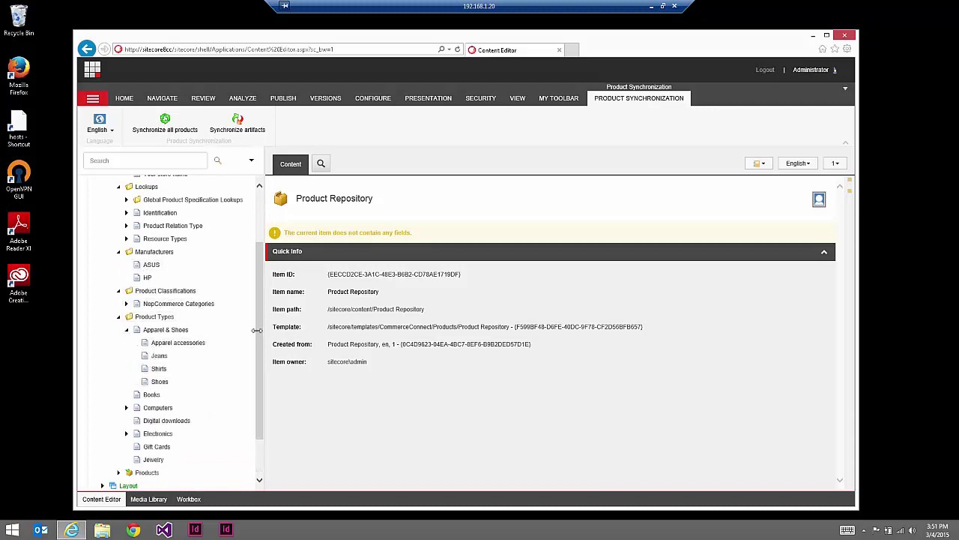
pyautogui.scroll(-1, 261, 352)
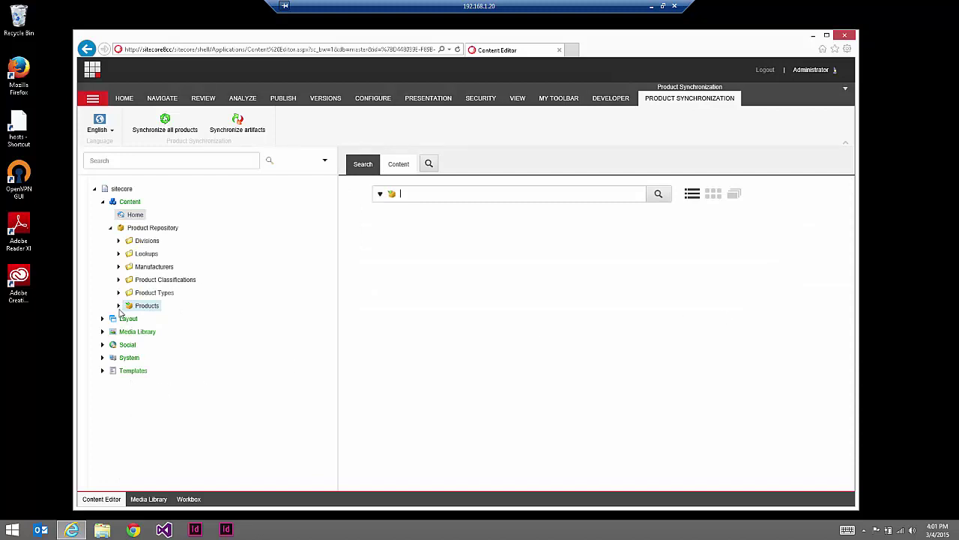
# Expand Products through the 2015 > 03 > 04 > 20 > 48 bucket folders to list synced products
pyautogui.click(119, 305)
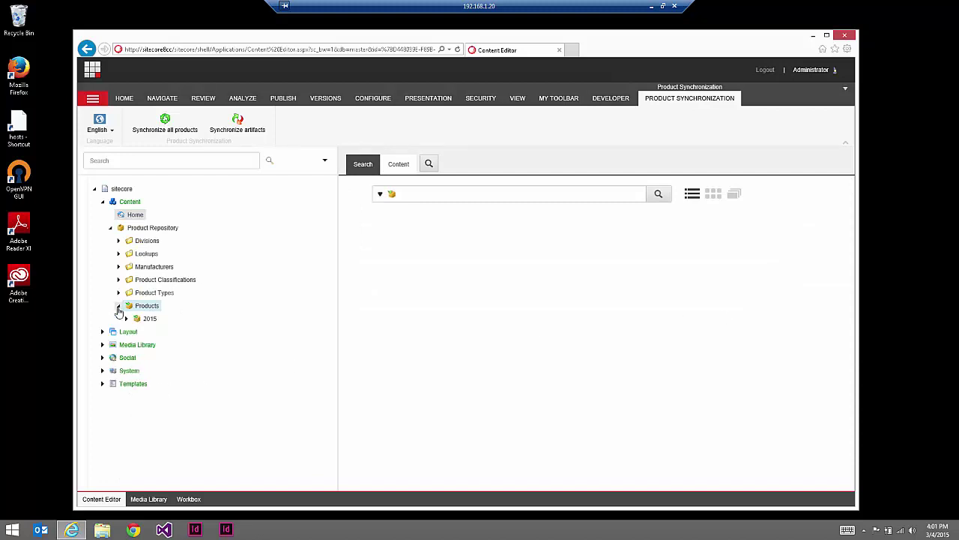
pyautogui.click(519, 102)
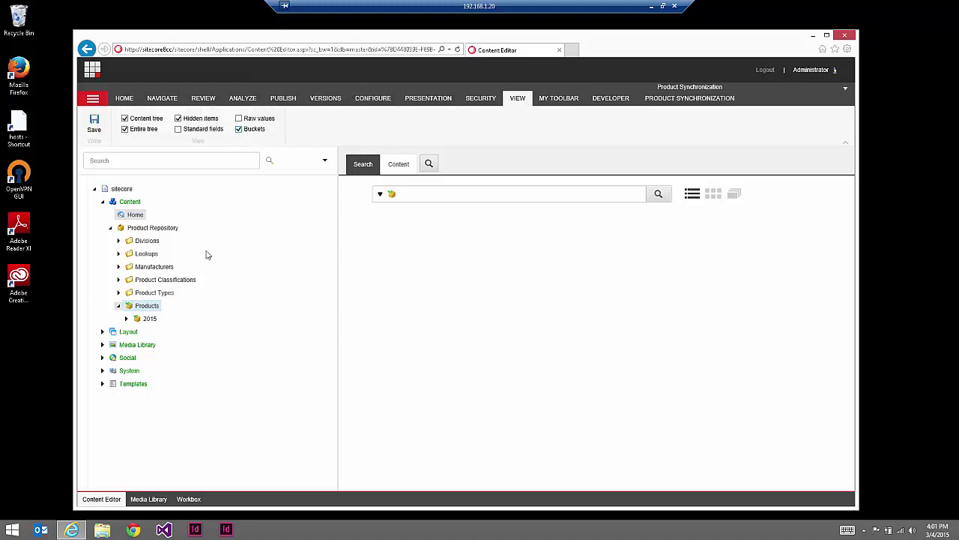
pyautogui.click(126, 319)
pyautogui.click(134, 332)
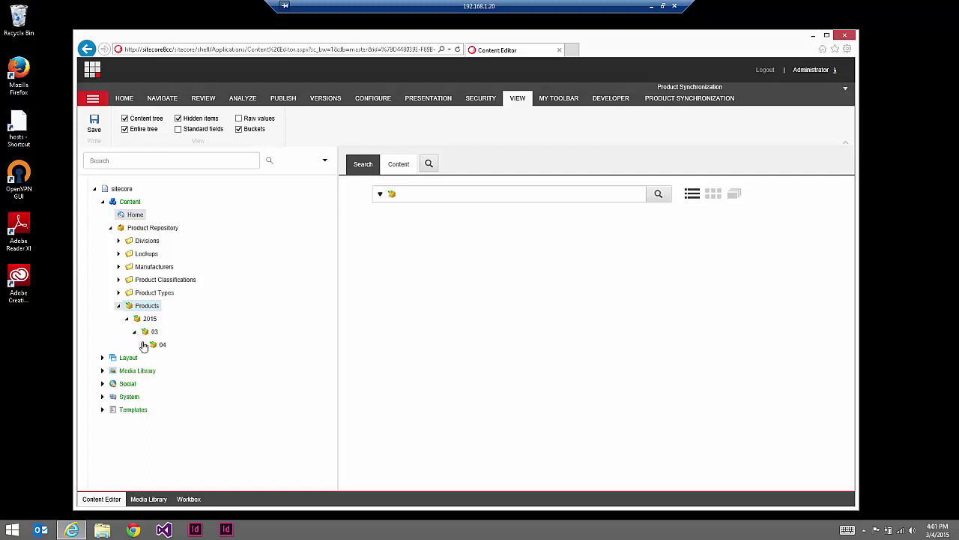
pyautogui.click(143, 344)
pyautogui.click(151, 357)
pyautogui.click(159, 370)
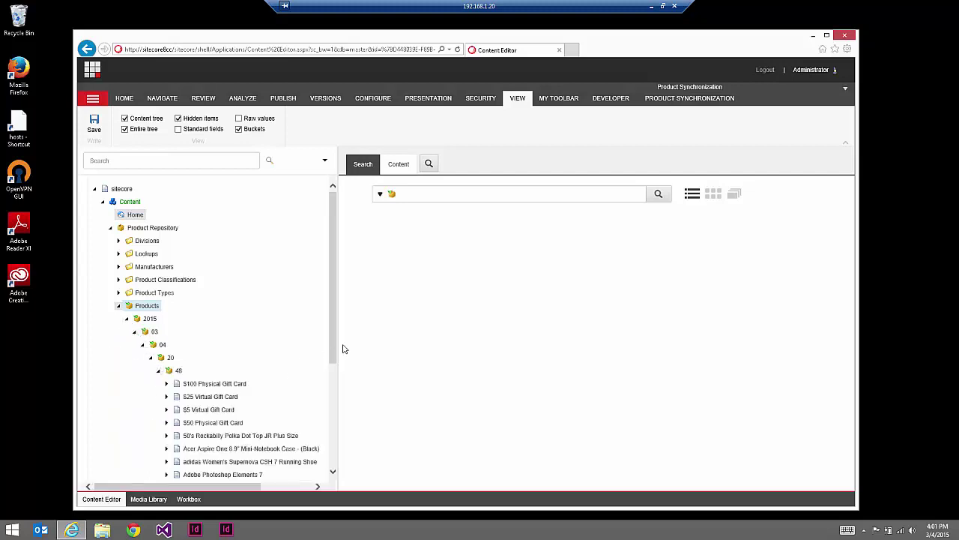
pyautogui.moveTo(335, 342); pyautogui.dragTo(340, 414)
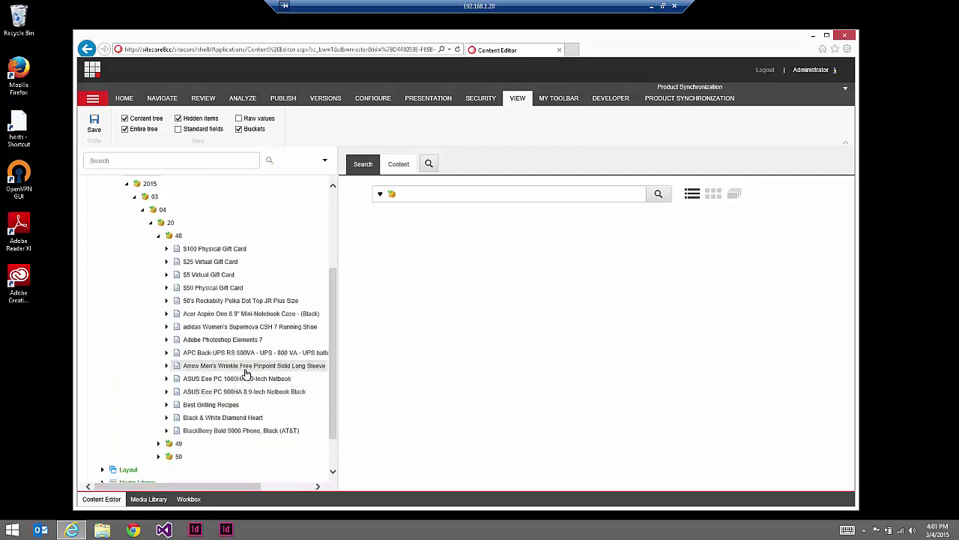
# Open the ASUS Eee PC 1000HA 10-Inch Netbook item, review its fields, and expand Specifications
pyautogui.click(166, 378)
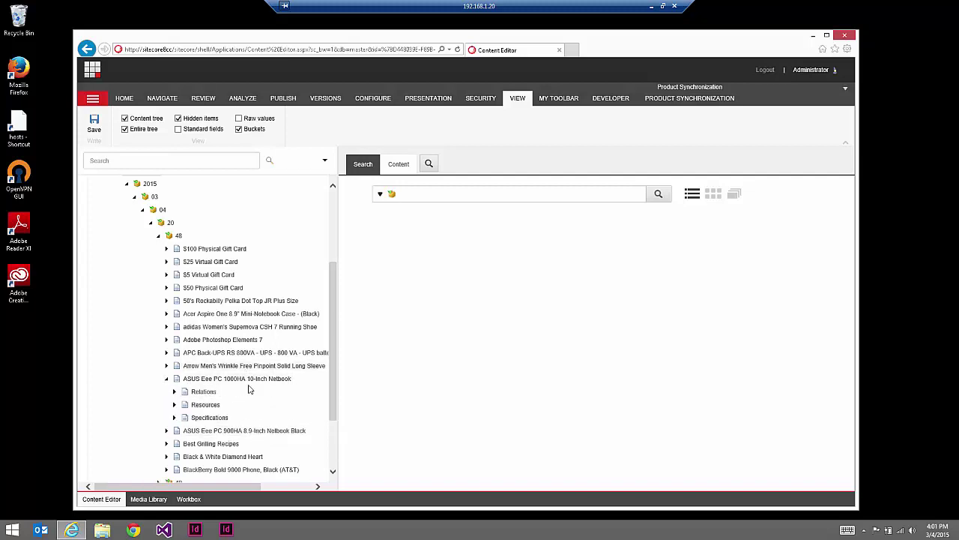
pyautogui.click(248, 380)
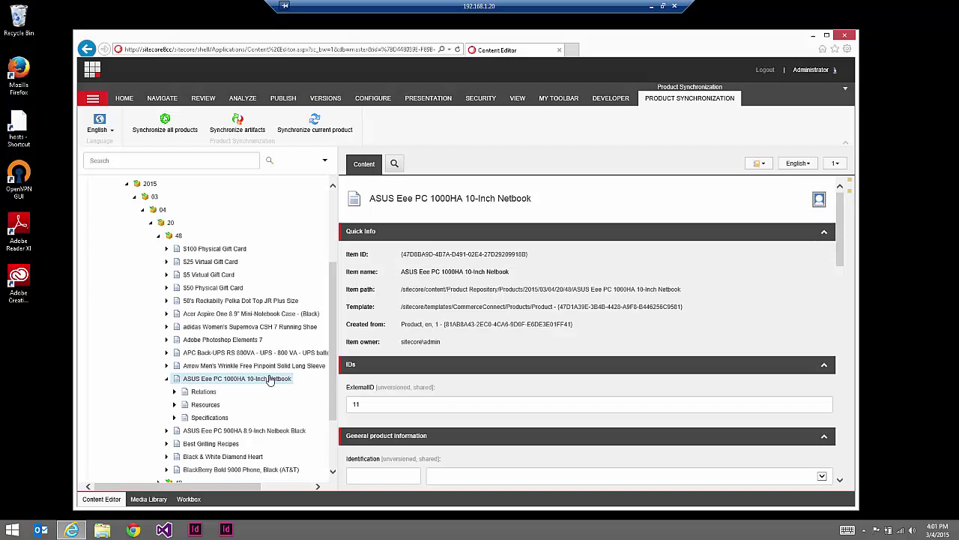
pyautogui.moveTo(842, 240); pyautogui.dragTo(840, 246)
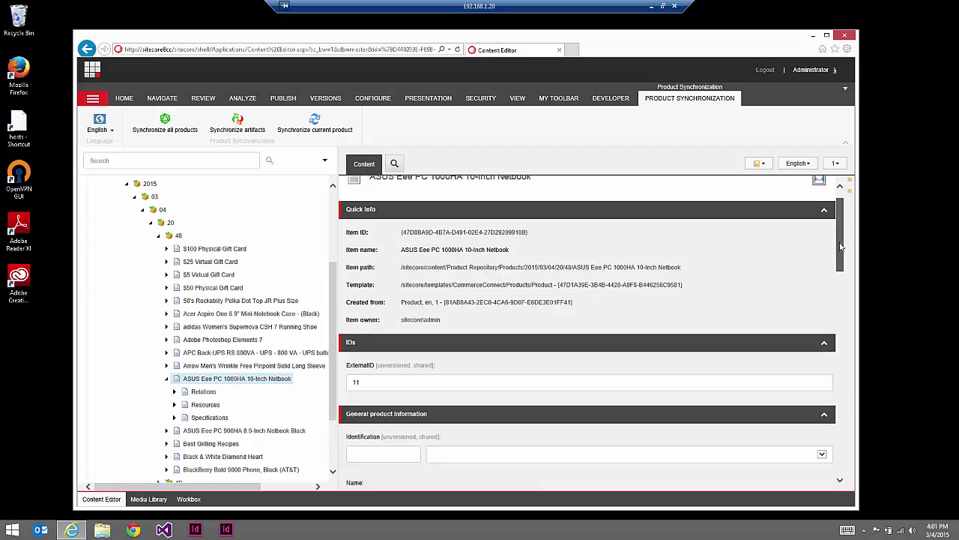
pyautogui.scroll(-5, 840, 246)
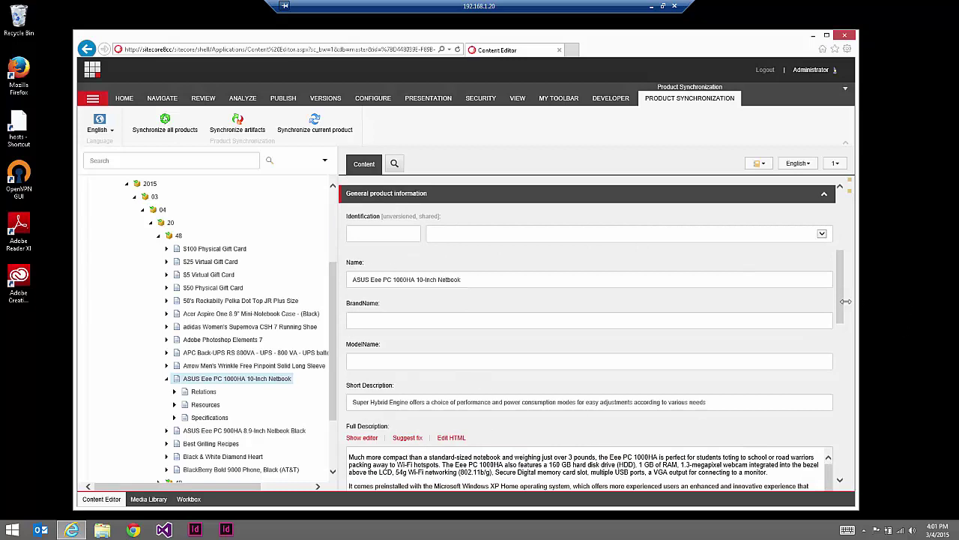
pyautogui.scroll(-2, 842, 315)
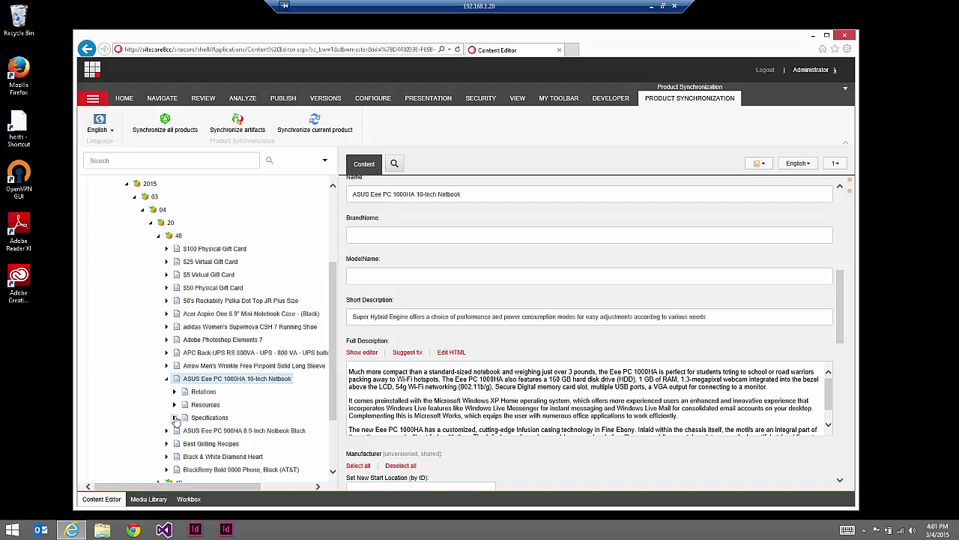
pyautogui.click(174, 417)
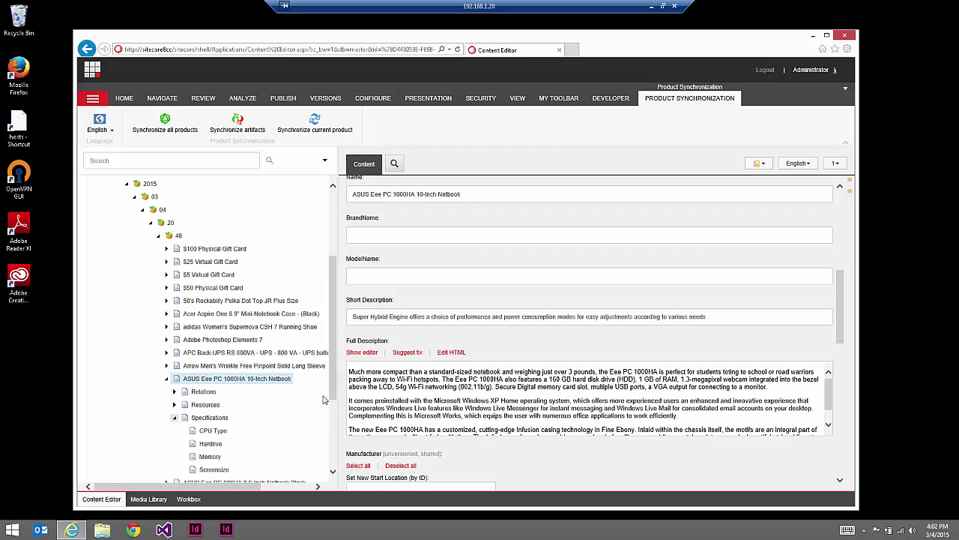
pyautogui.scroll(-1, 324, 399)
pyautogui.moveTo(338, 402); pyautogui.dragTo(349, 405)
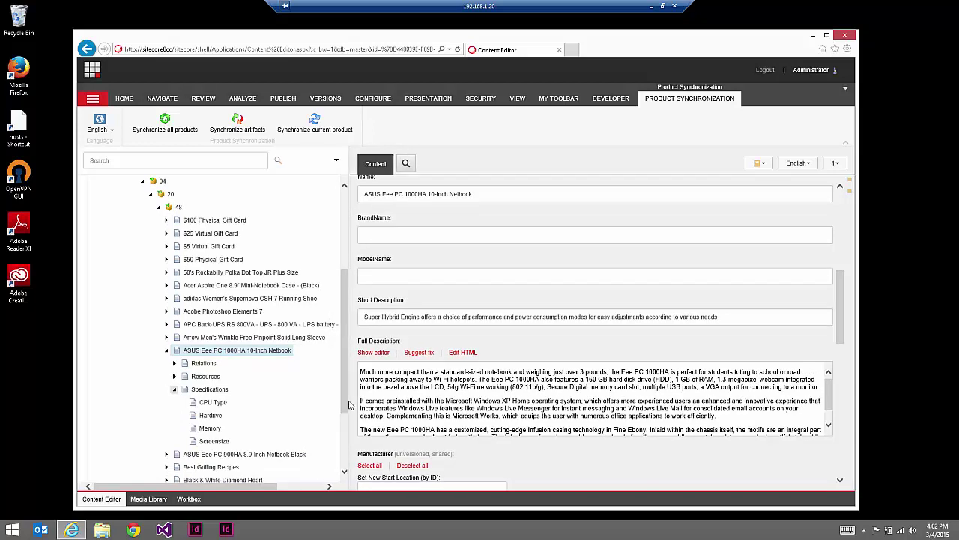
# View CPU Type (AMD), Hardrive (160 GB) and Memory (1 GB), then expand Resources
pyautogui.click(215, 404)
pyautogui.scroll(5, 566, 225)
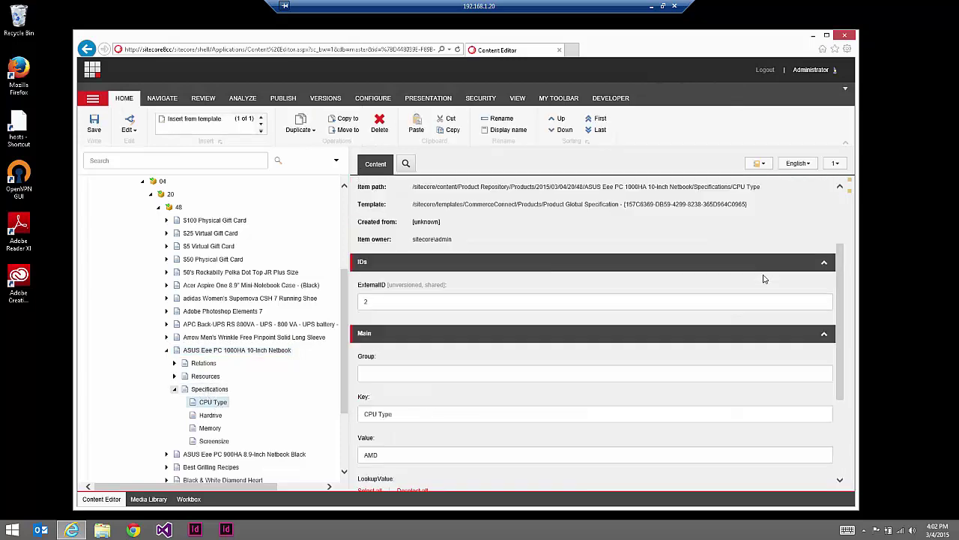
pyautogui.scroll(-3, 678, 315)
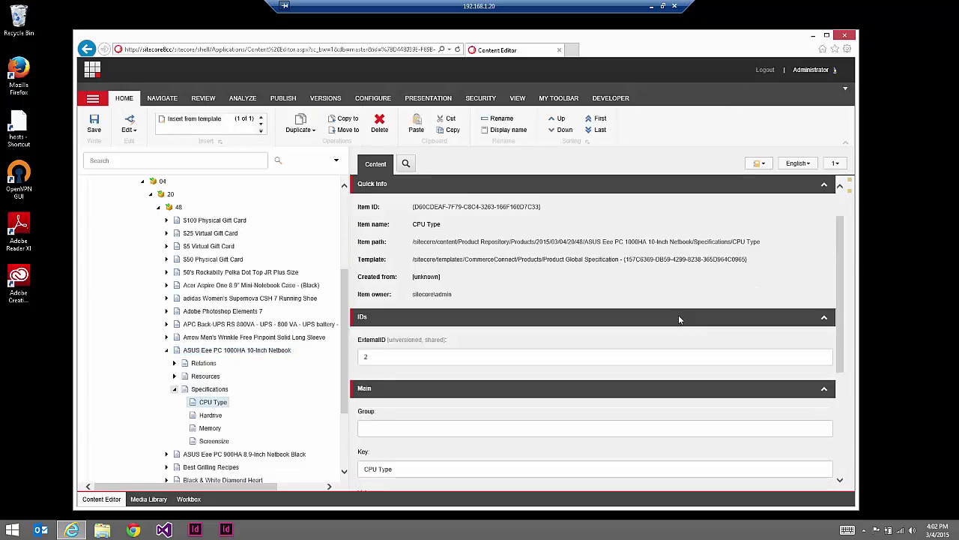
pyautogui.scroll(-3, 615, 341)
pyautogui.scroll(1, 539, 353)
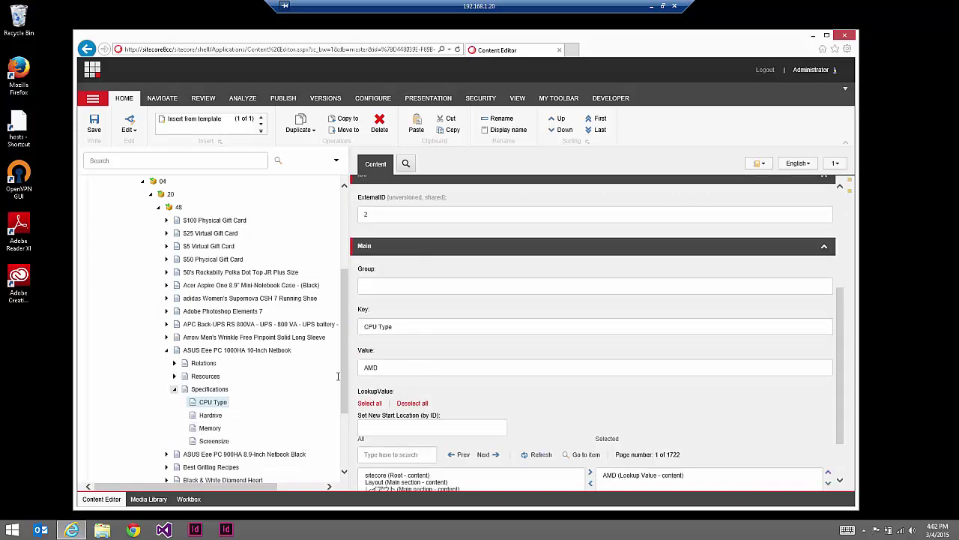
pyautogui.doubleClick(370, 371)
pyautogui.click(213, 416)
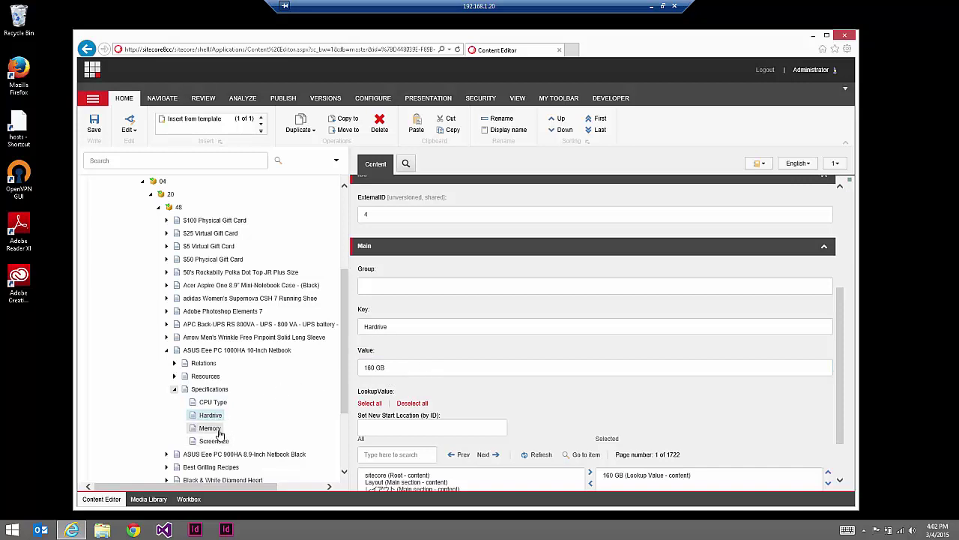
pyautogui.click(213, 429)
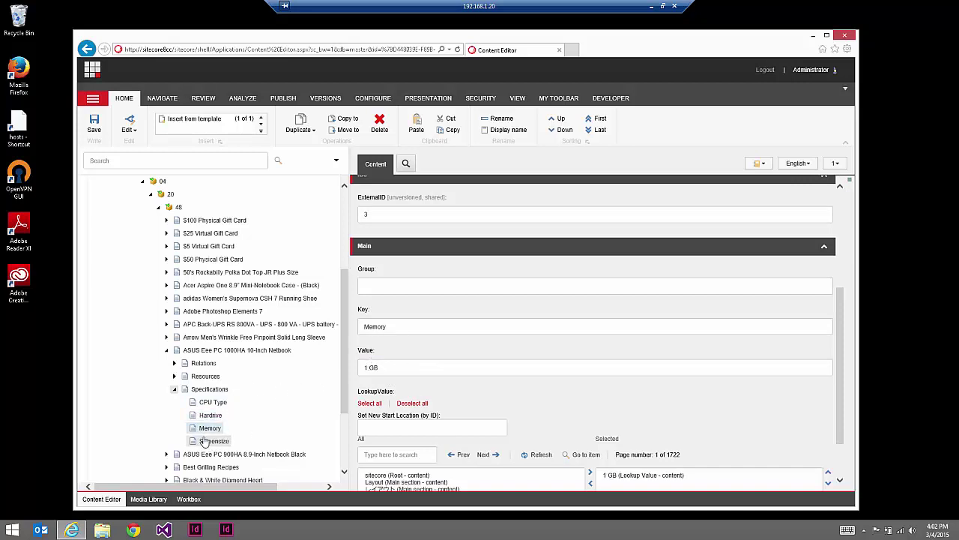
pyautogui.click(173, 376)
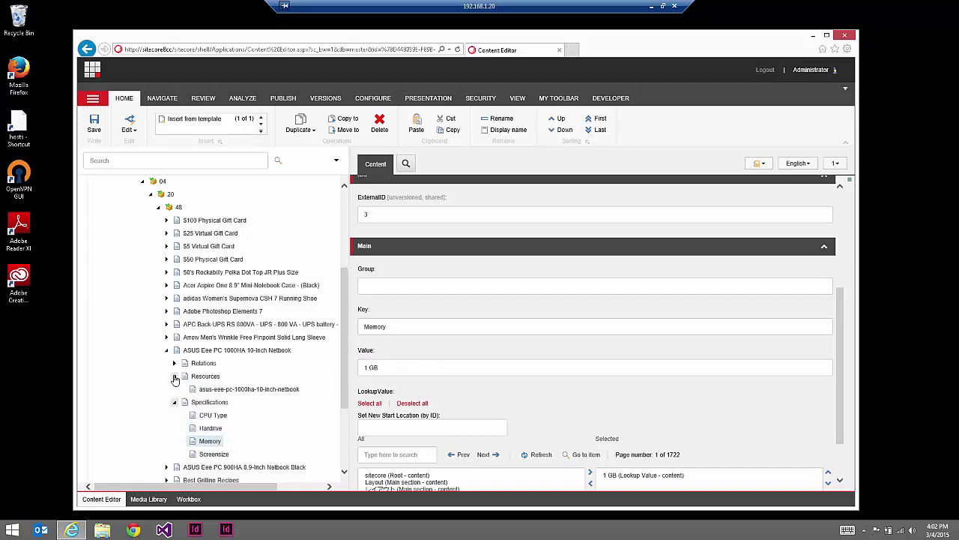
# Open the netbook's image resource and check its Type choices, keeping Image
pyautogui.click(221, 390)
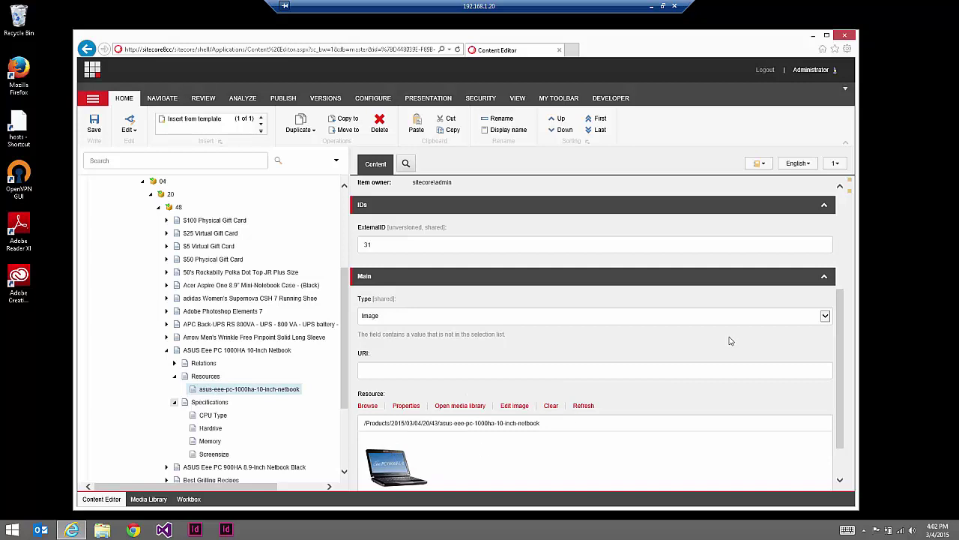
pyautogui.click(615, 316)
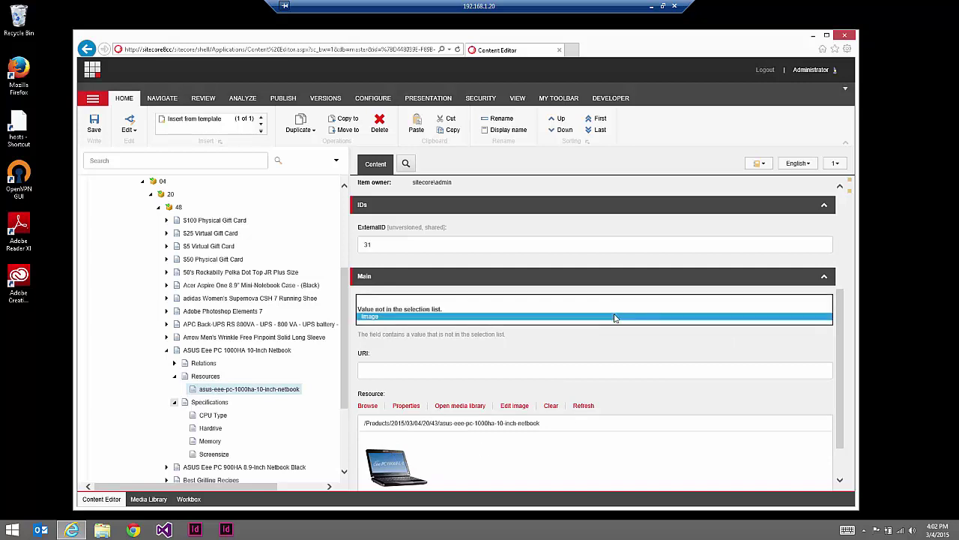
pyautogui.click(609, 352)
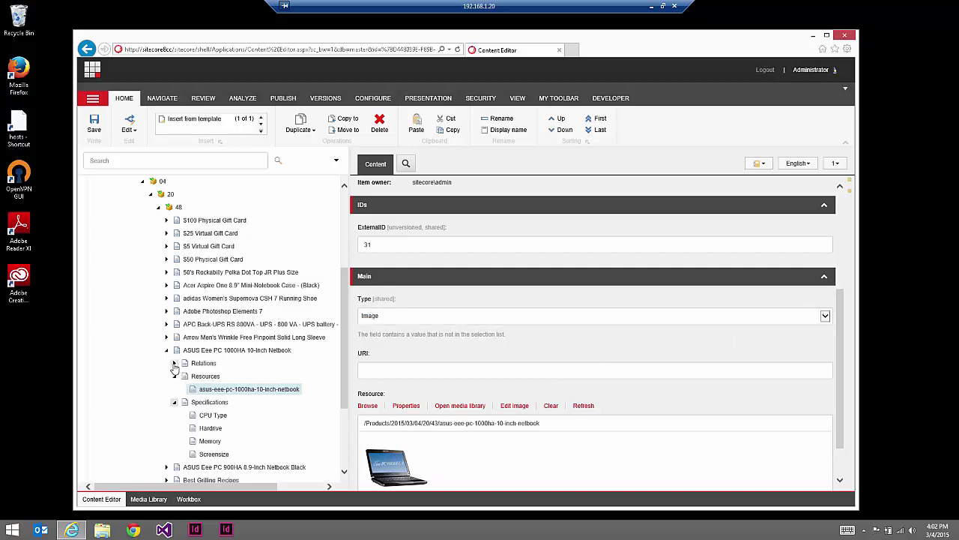
# Expand Relations, open the Related products relation and inspect its Type choices
pyautogui.click(174, 363)
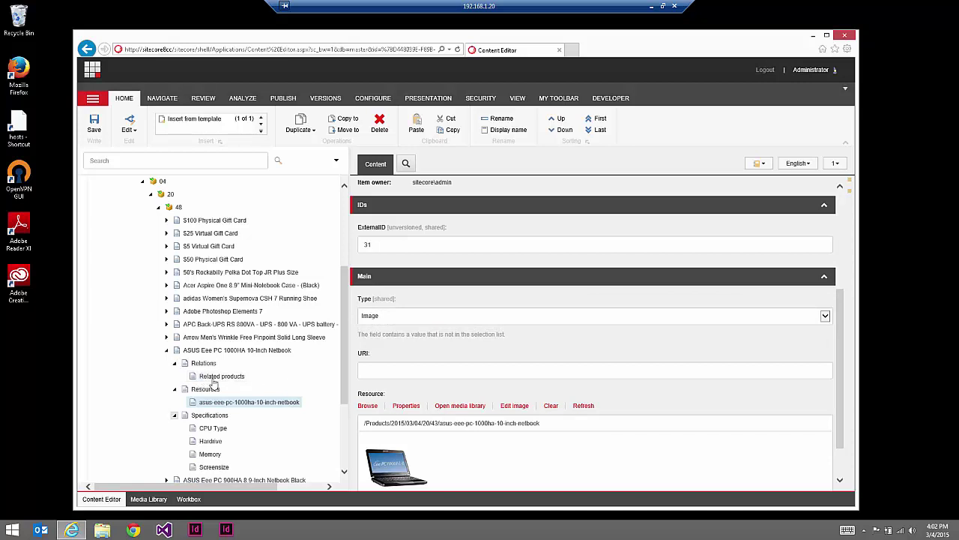
pyautogui.scroll(-1, 344, 385)
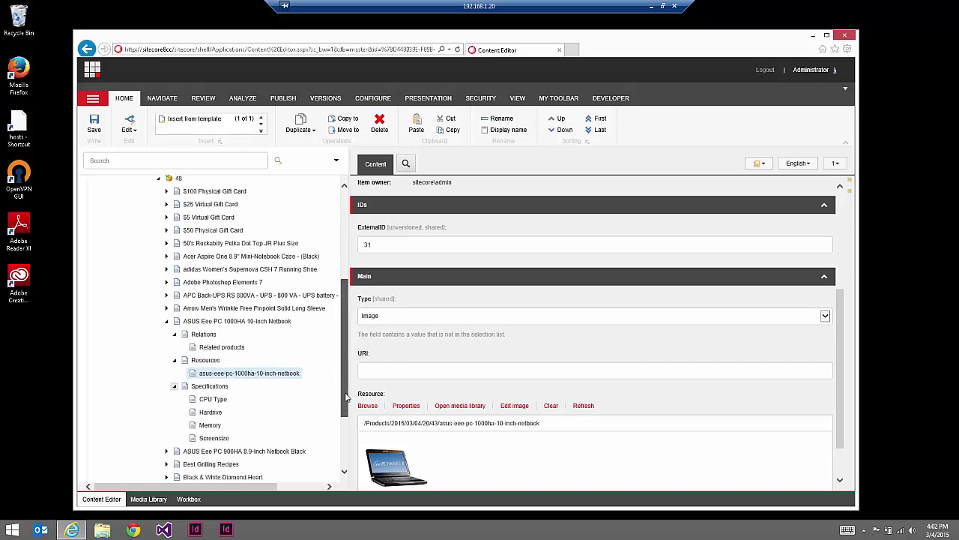
pyautogui.click(227, 348)
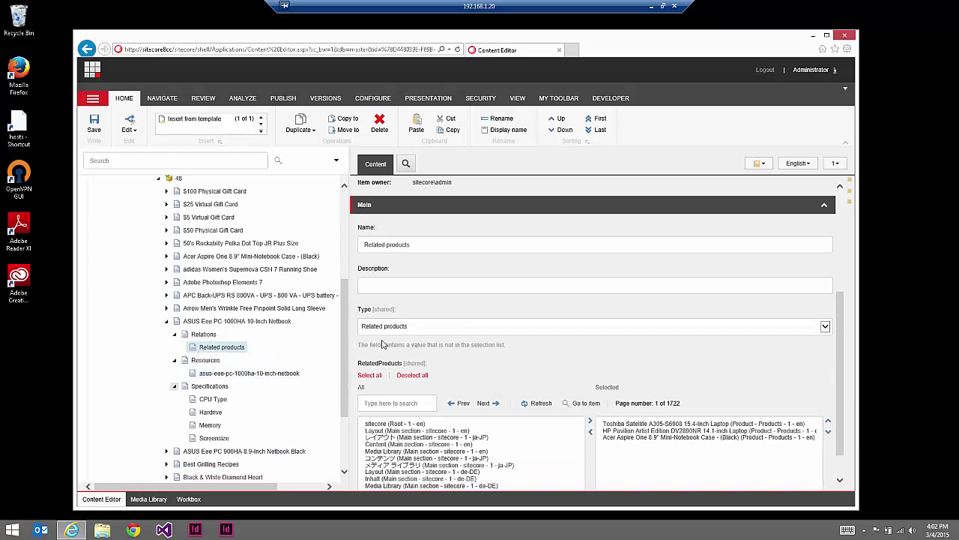
pyautogui.click(420, 329)
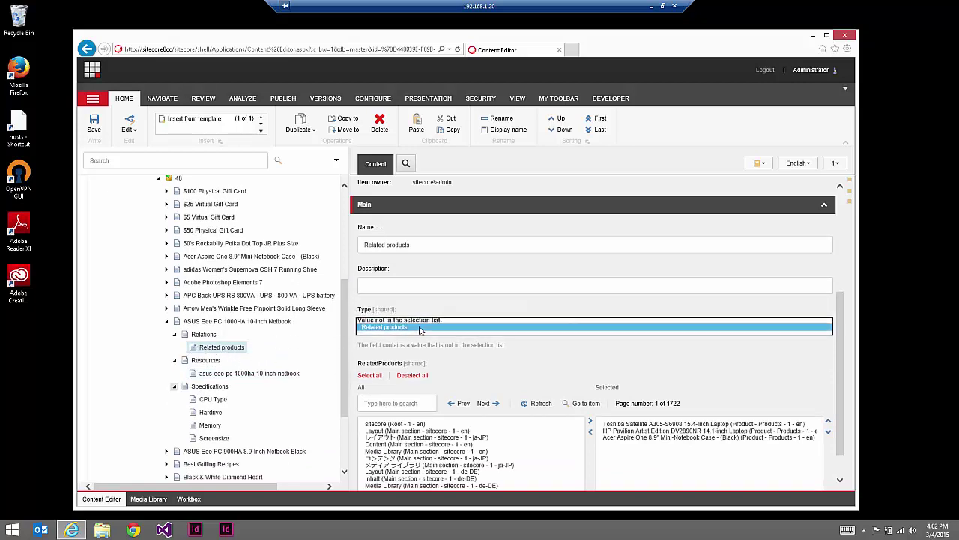
pyautogui.click(421, 330)
pyautogui.click(424, 331)
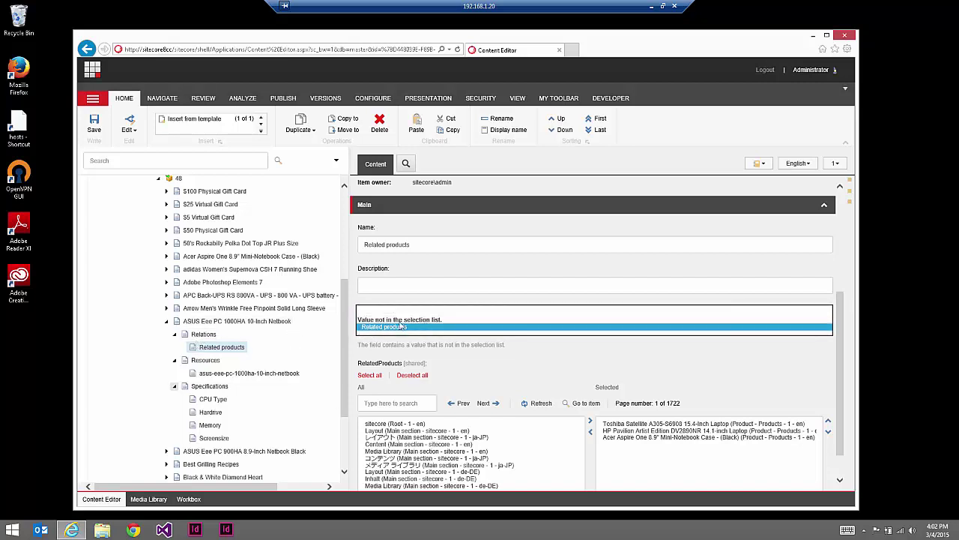
# Compare the image resource and Related products Type lists, then return to the ASUS netbook item
pyautogui.click(238, 374)
pyautogui.click(228, 350)
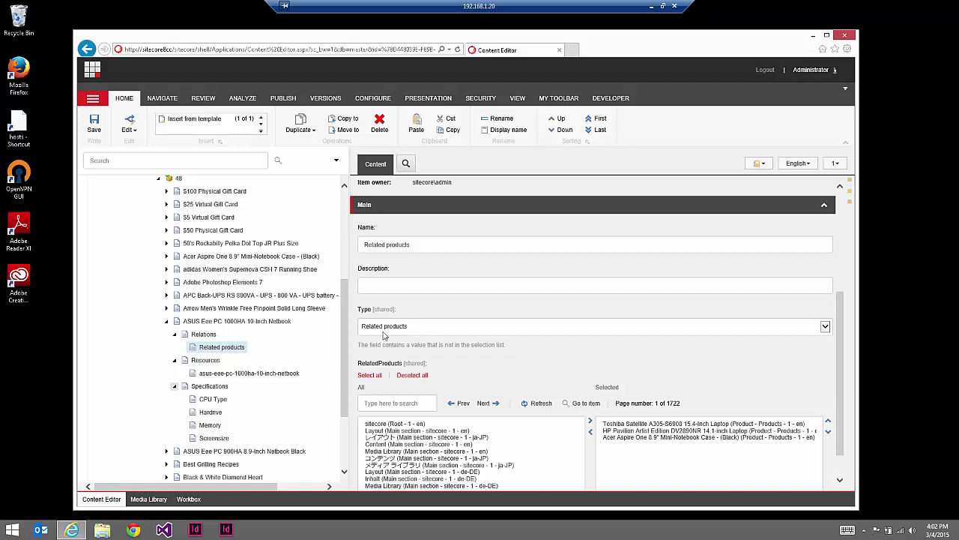
pyautogui.click(385, 330)
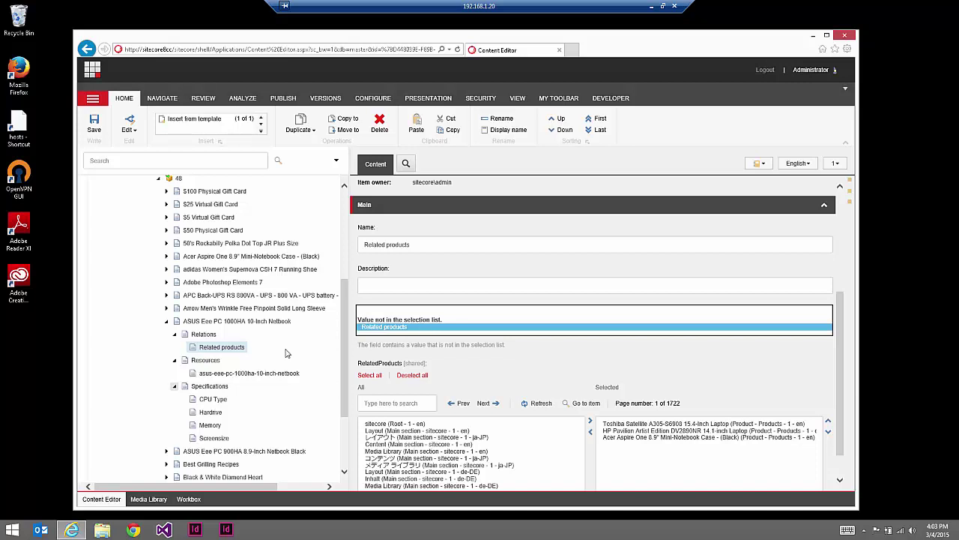
pyautogui.click(251, 372)
pyautogui.click(395, 320)
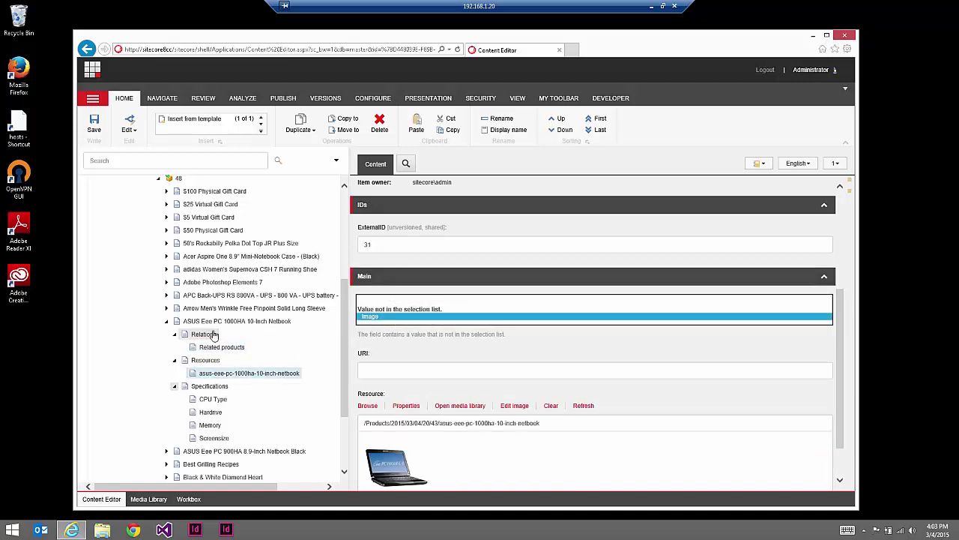
pyautogui.click(254, 321)
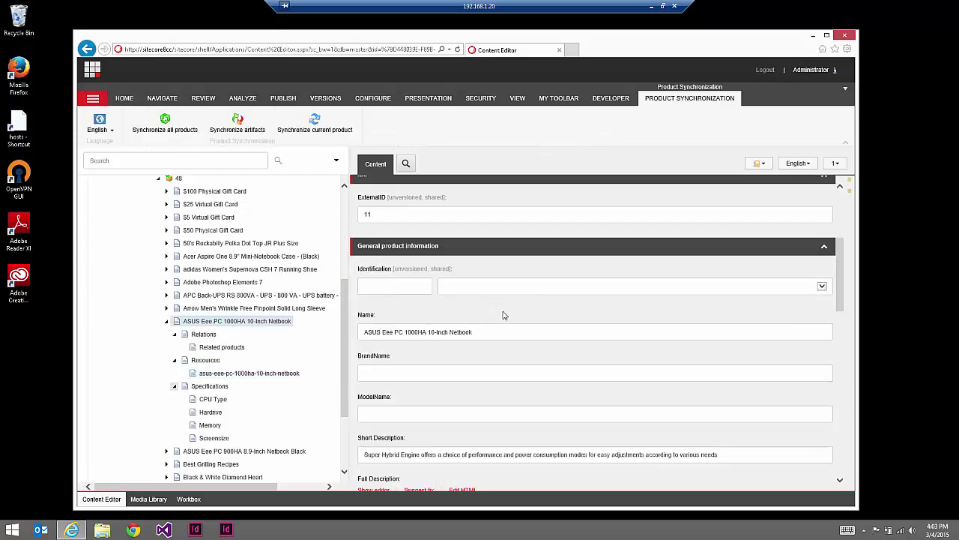
pyautogui.scroll(-3, 505, 312)
pyautogui.scroll(-1, 514, 382)
pyautogui.scroll(-2, 673, 468)
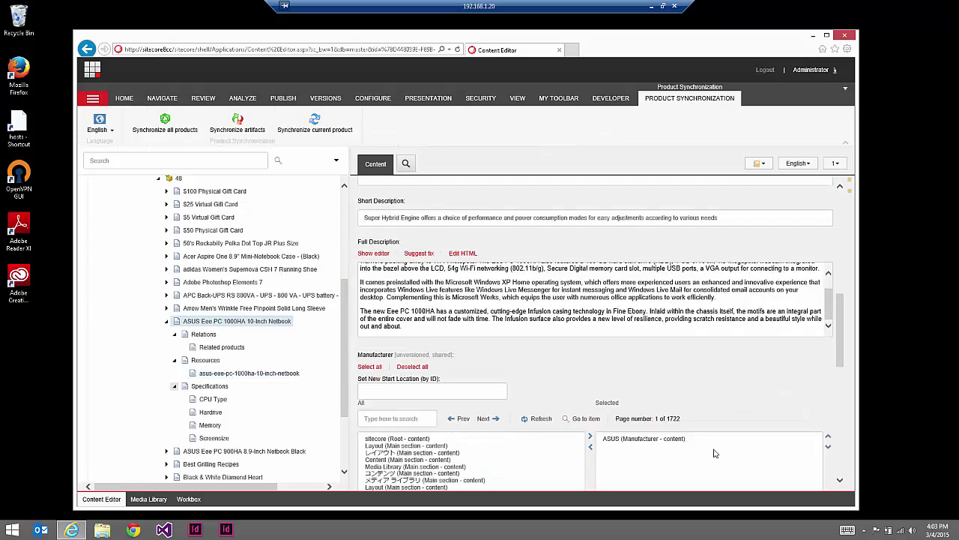
pyautogui.scroll(-3, 841, 354)
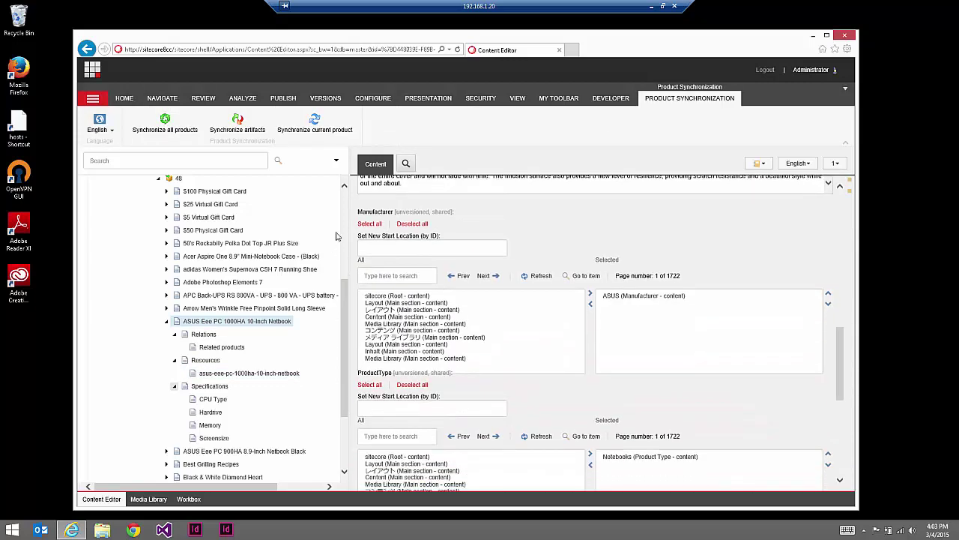
pyautogui.moveTo(391, 215); pyautogui.dragTo(362, 214)
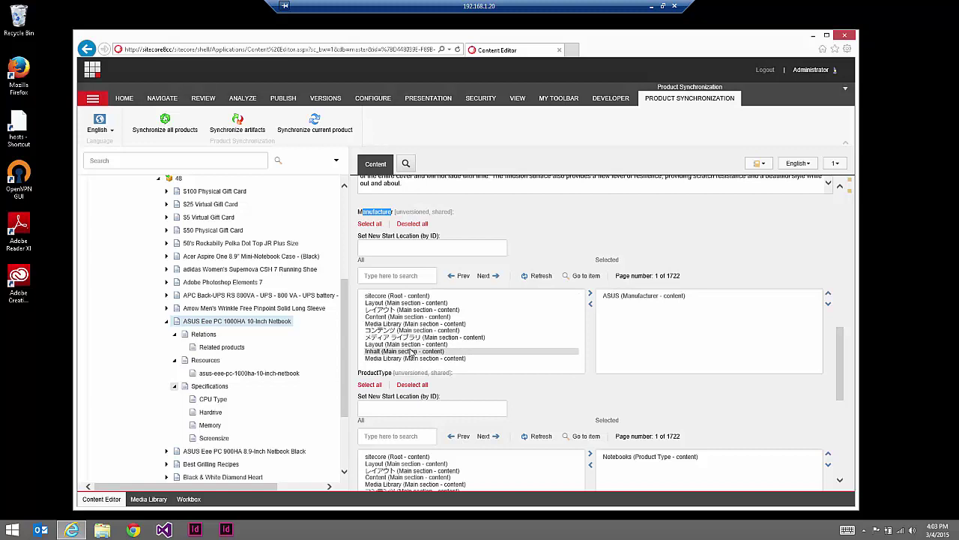
pyautogui.click(377, 215)
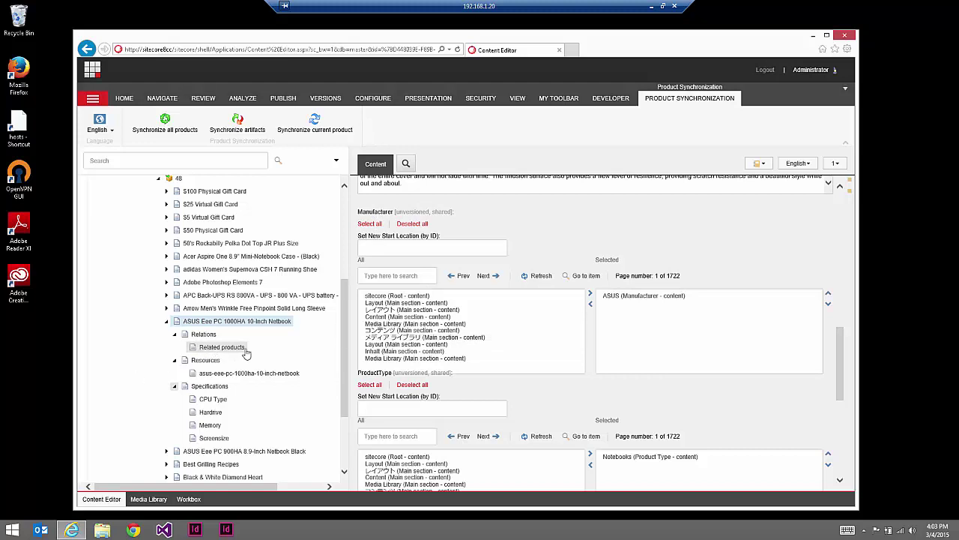
pyautogui.scroll(2, 263, 408)
# Open the netbook's Related products relation and review its Type values, leaving them unchanged
pyautogui.click(225, 408)
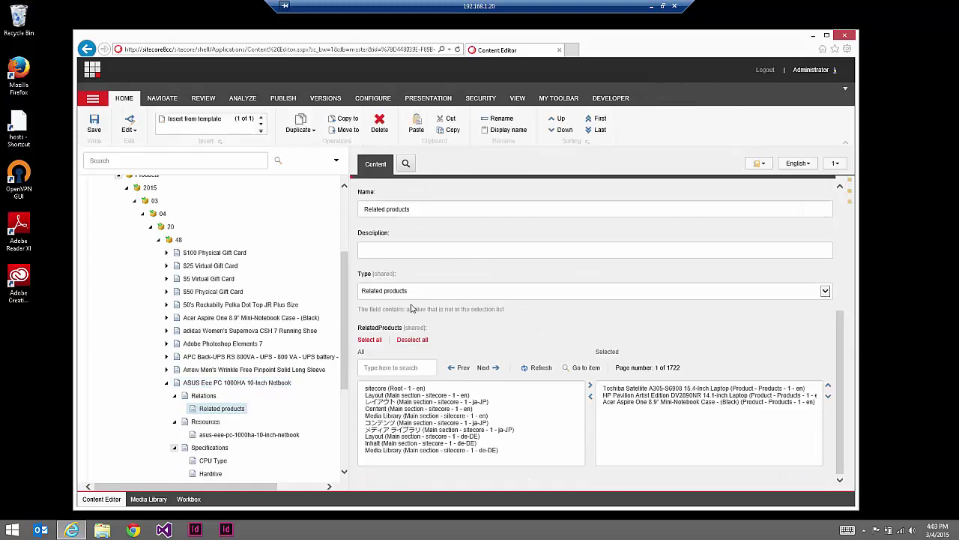
pyautogui.click(384, 293)
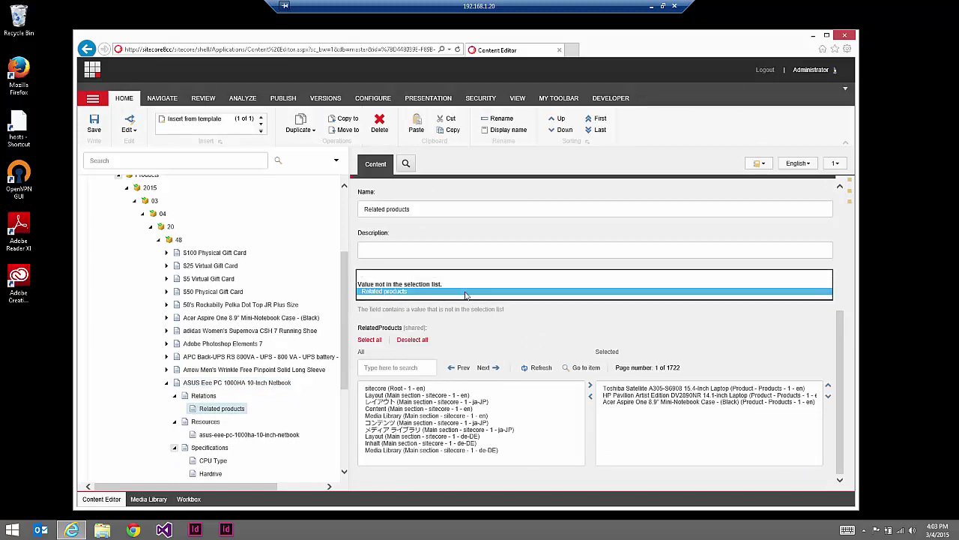
pyautogui.click(483, 307)
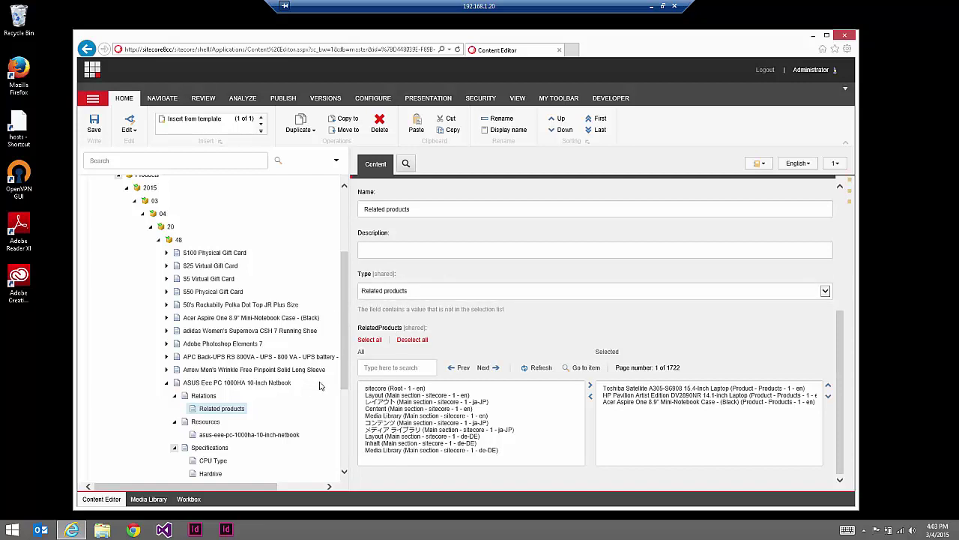
# Select the Product Repository item's full path in its Quick Info details
pyautogui.scroll(5, 342, 360)
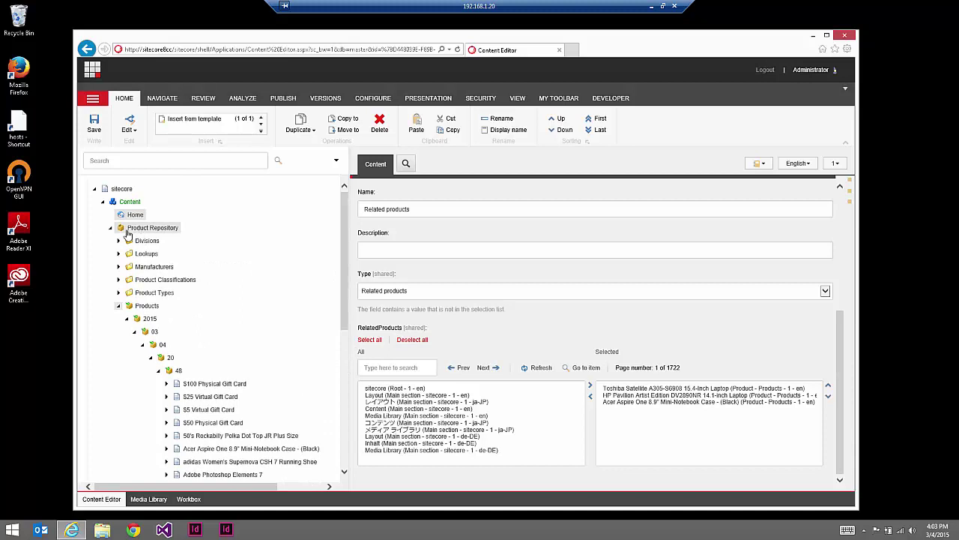
pyautogui.click(140, 233)
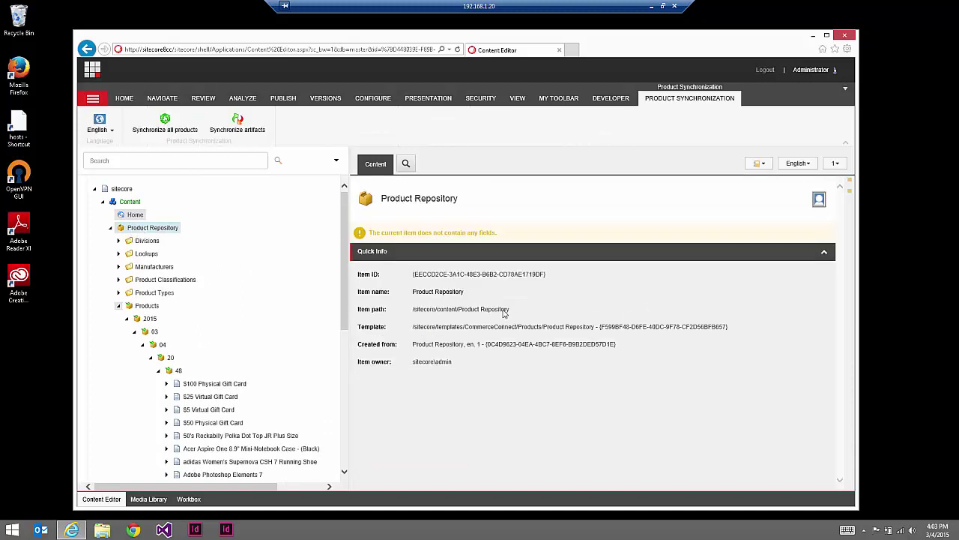
pyautogui.moveTo(511, 310); pyautogui.dragTo(415, 311)
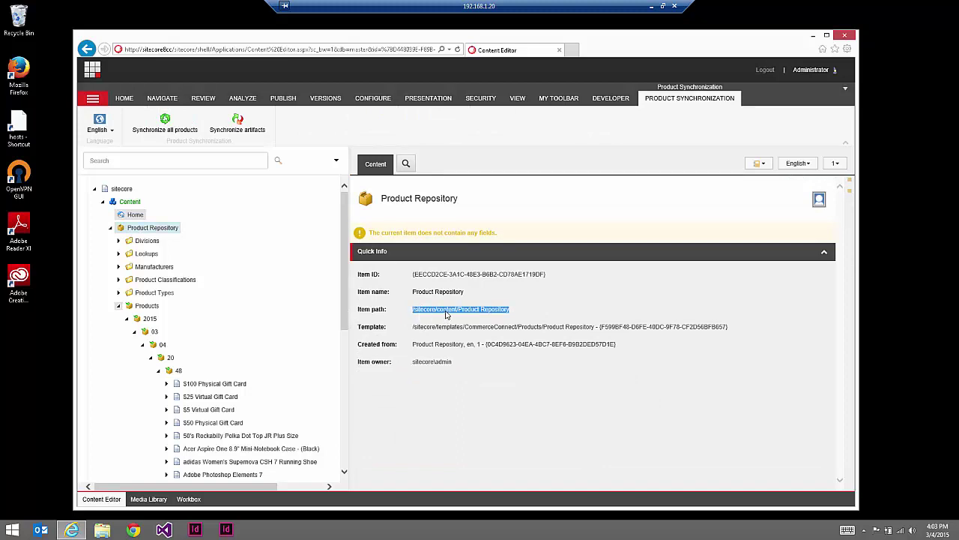
pyautogui.click(529, 315)
pyautogui.tripleClick(507, 310)
pyautogui.scroll(-4, 347, 315)
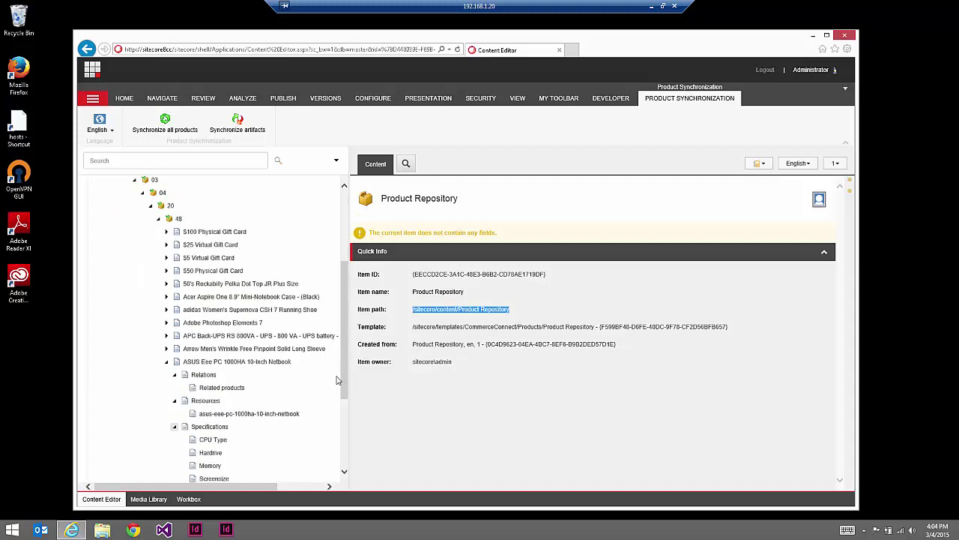
pyautogui.scroll(-1, 218, 353)
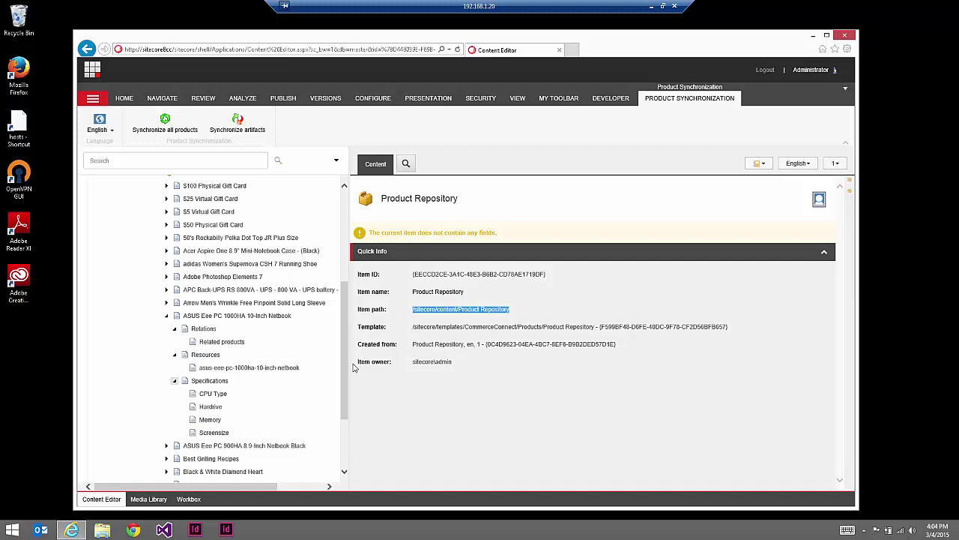
pyautogui.scroll(2, 346, 379)
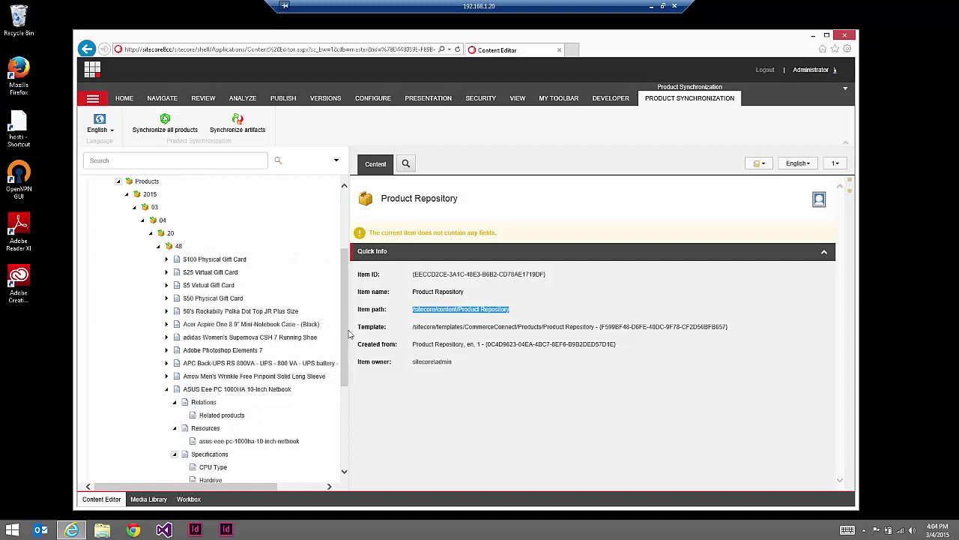
pyautogui.scroll(-2, 335, 364)
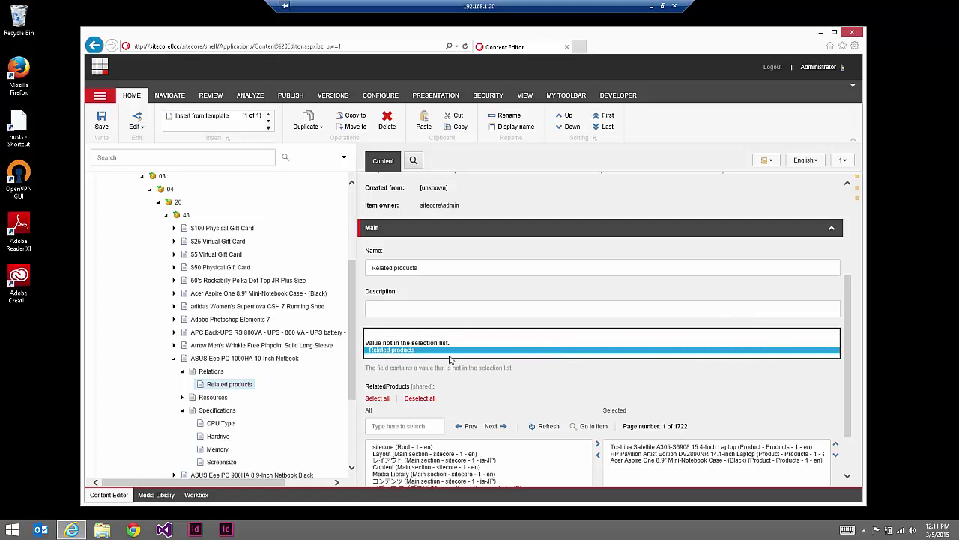
# Recheck the relation's Type choices, then open the Lookups > Product Relation Type folder
pyautogui.click(506, 369)
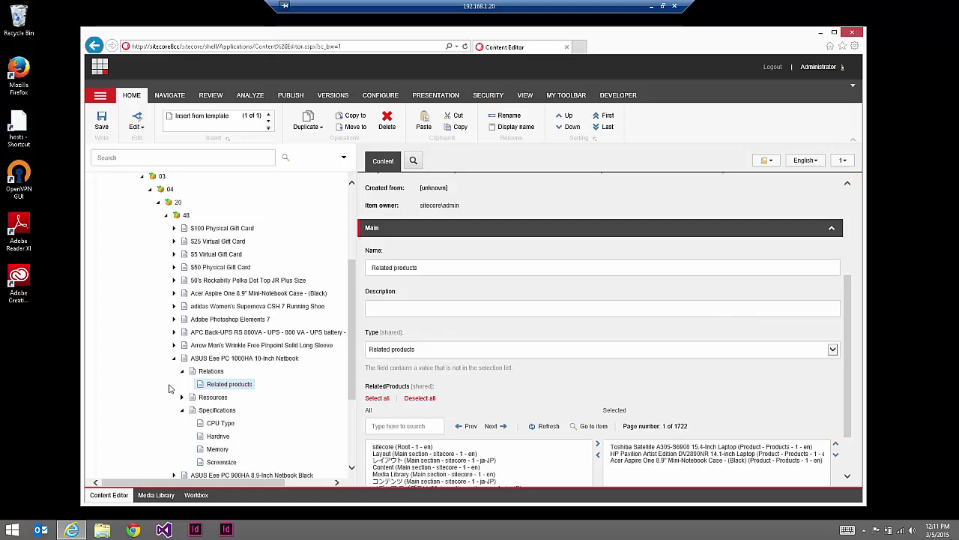
pyautogui.click(438, 349)
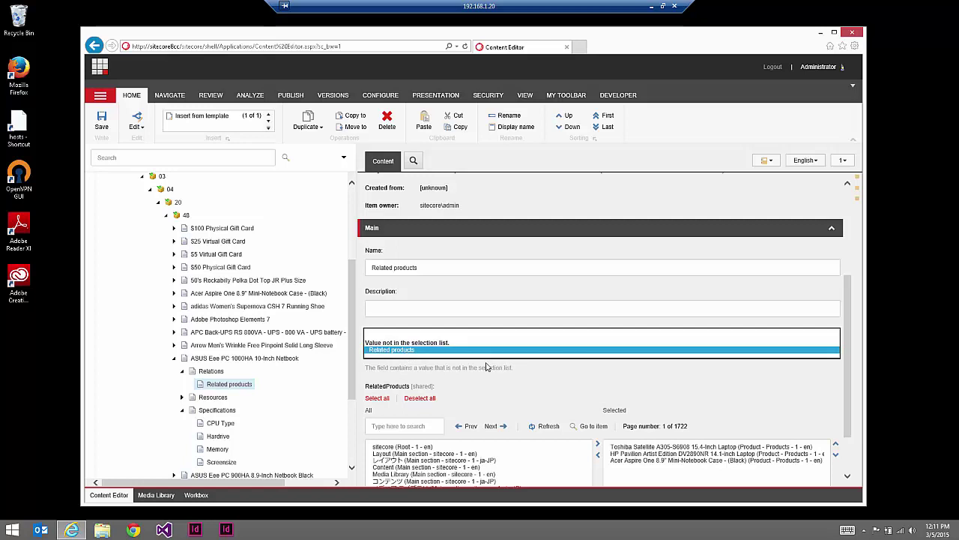
pyautogui.scroll(5, 355, 350)
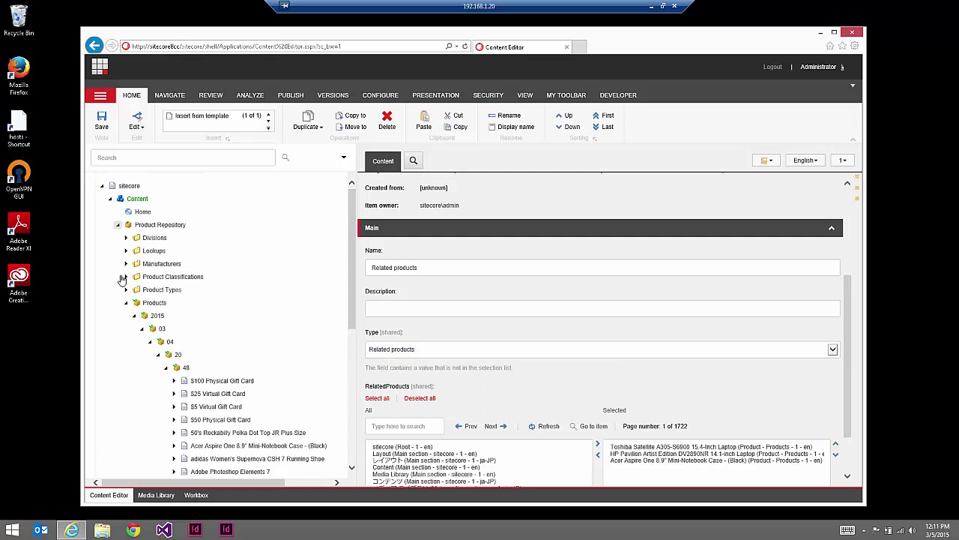
pyautogui.click(126, 251)
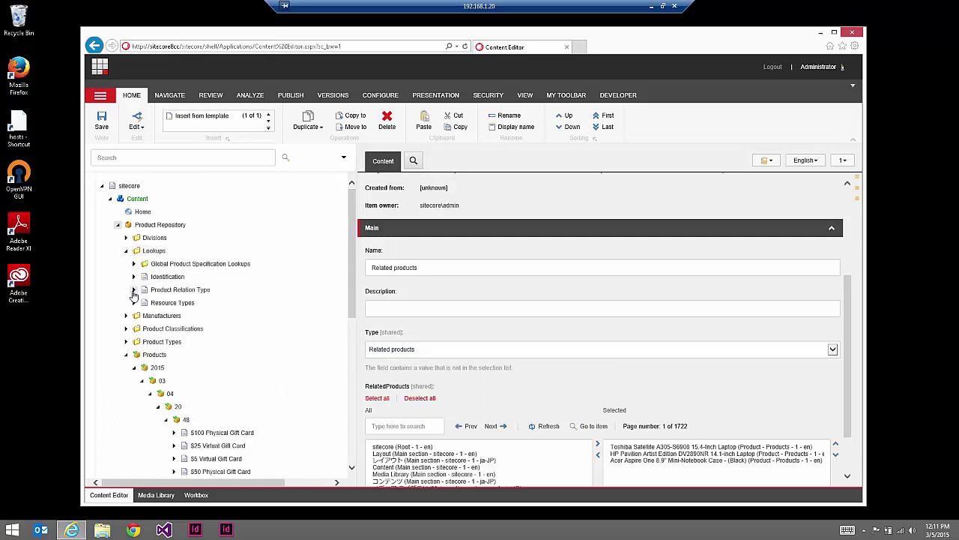
pyautogui.click(134, 291)
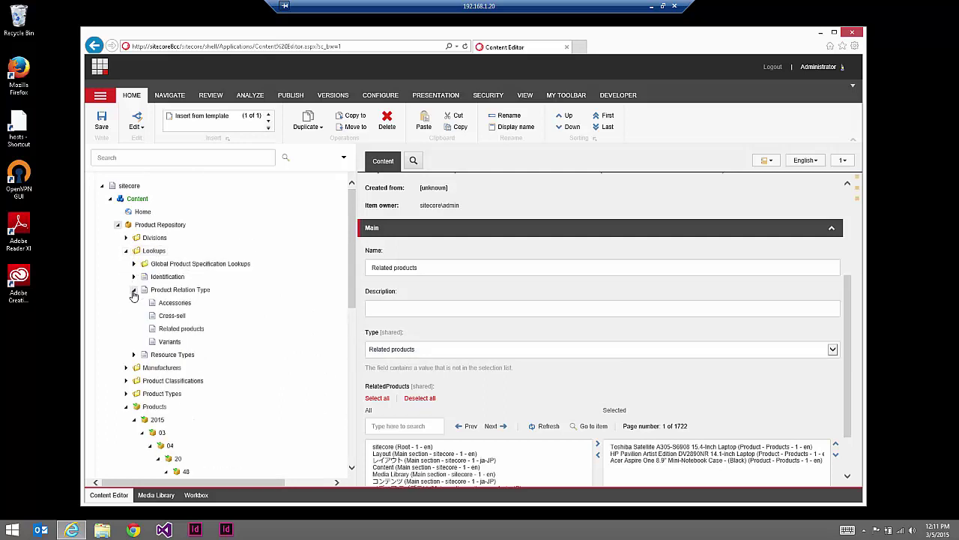
pyautogui.click(180, 289)
# Select the Product Relation Type item path in Quick Info and return to Related products
pyautogui.click(417, 161)
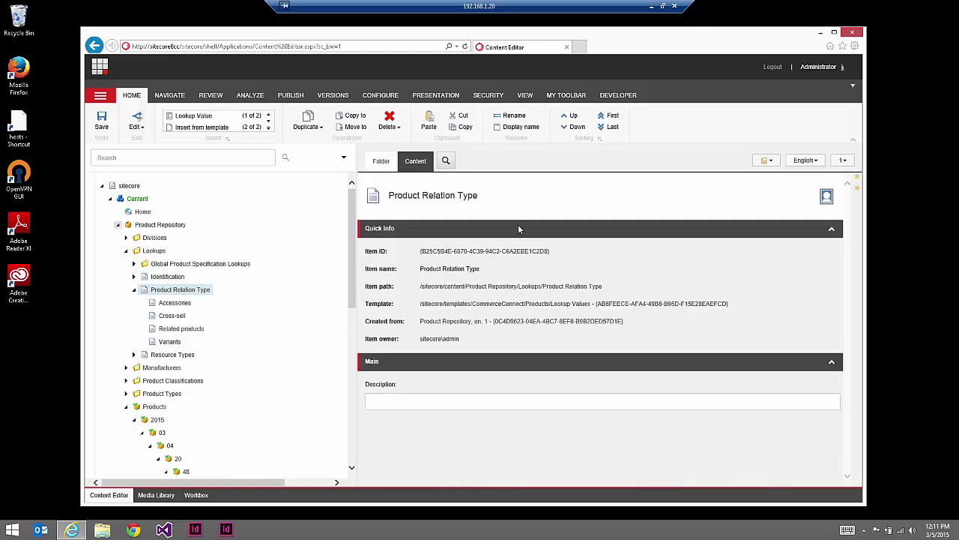
pyautogui.moveTo(609, 286); pyautogui.dragTo(411, 288)
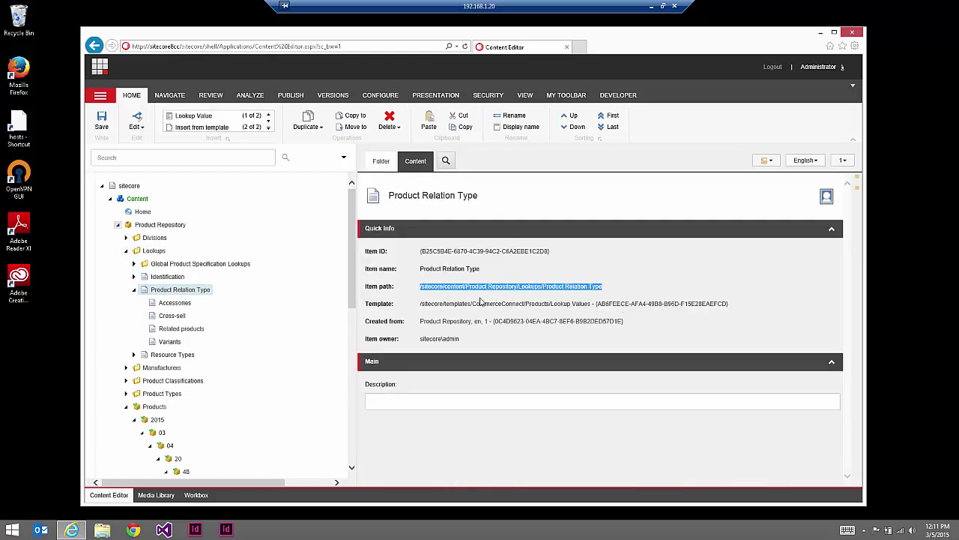
pyautogui.moveTo(355, 241); pyautogui.dragTo(359, 396)
pyautogui.click(243, 294)
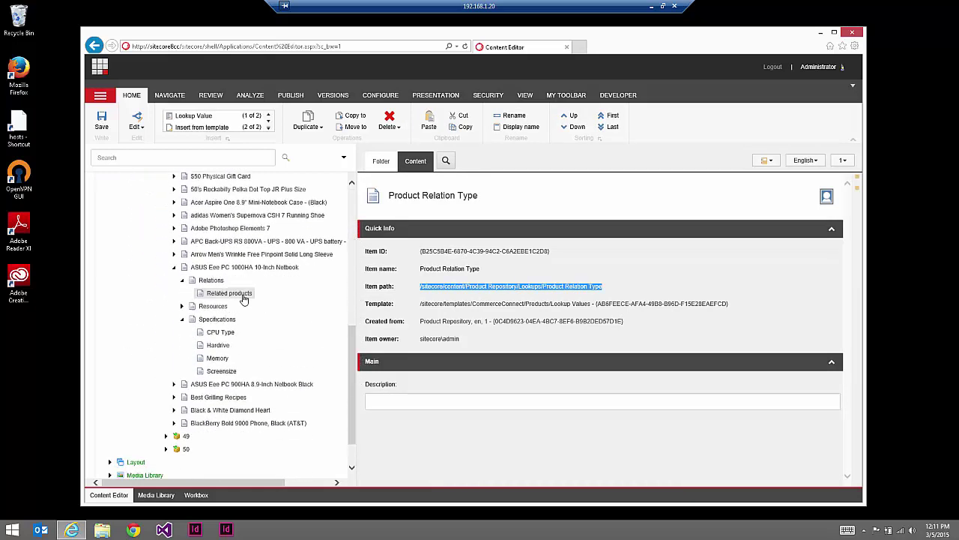
# Set the Product Relation template's Type Source to the Product Relation Type lookup path and save
pyautogui.click(497, 338)
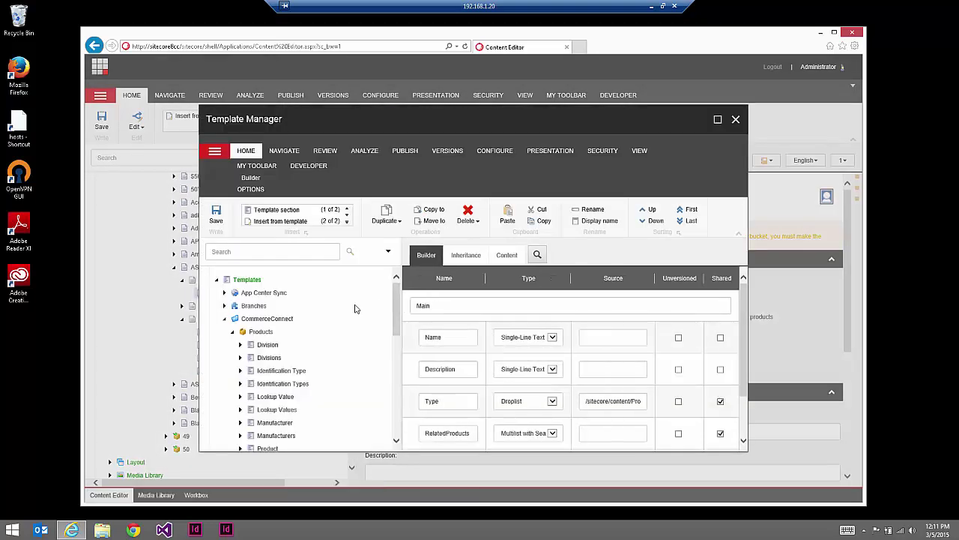
pyautogui.tripleClick(603, 402)
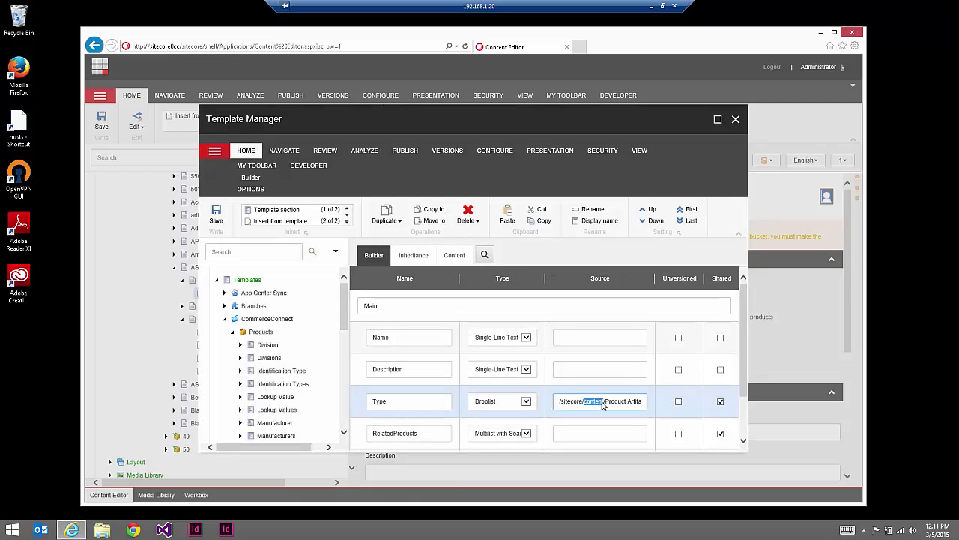
pyautogui.hotkey('ctrl', 'v')
pyautogui.click(216, 214)
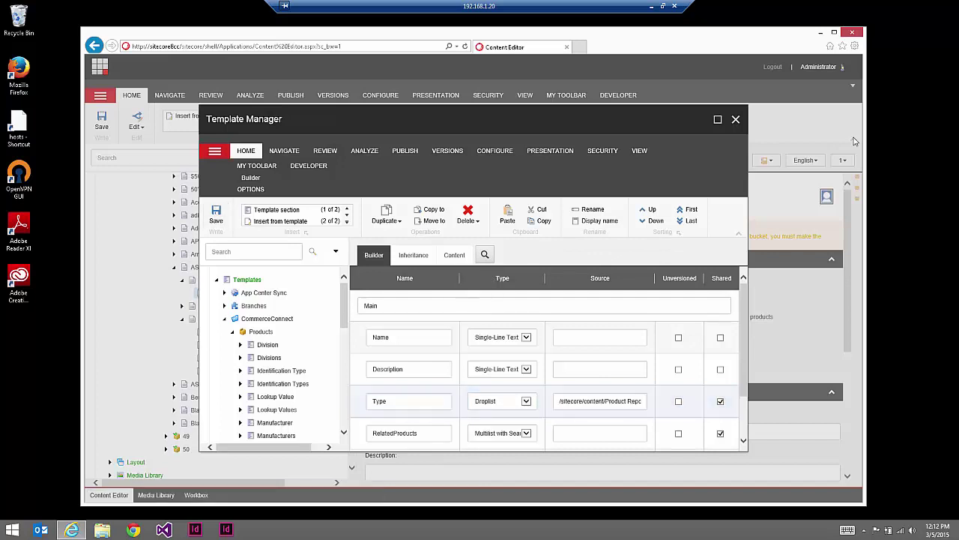
pyautogui.click(735, 120)
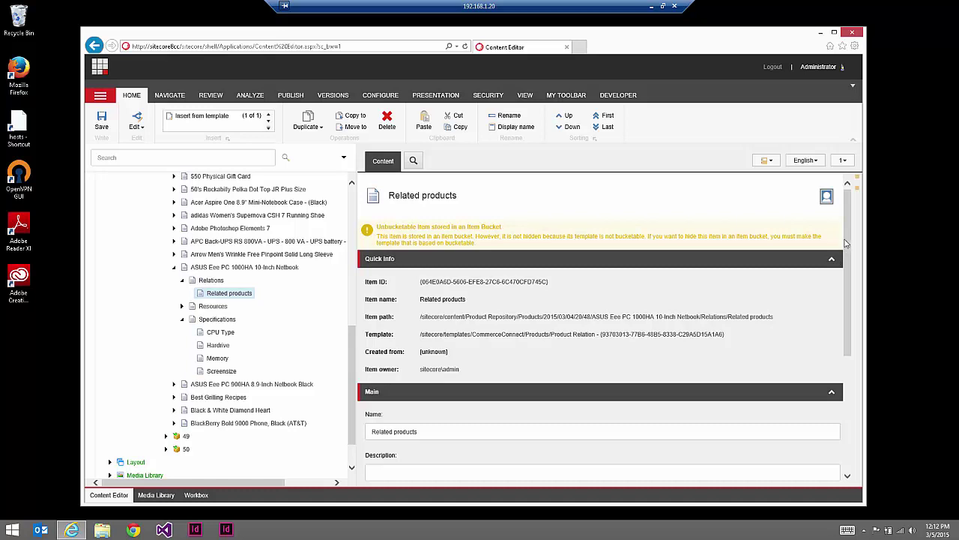
# Choose Related products as the relation's Type from Accessories, Cross-sell, Related products and Variants
pyautogui.moveTo(849, 237); pyautogui.dragTo(844, 289)
pyautogui.click(453, 408)
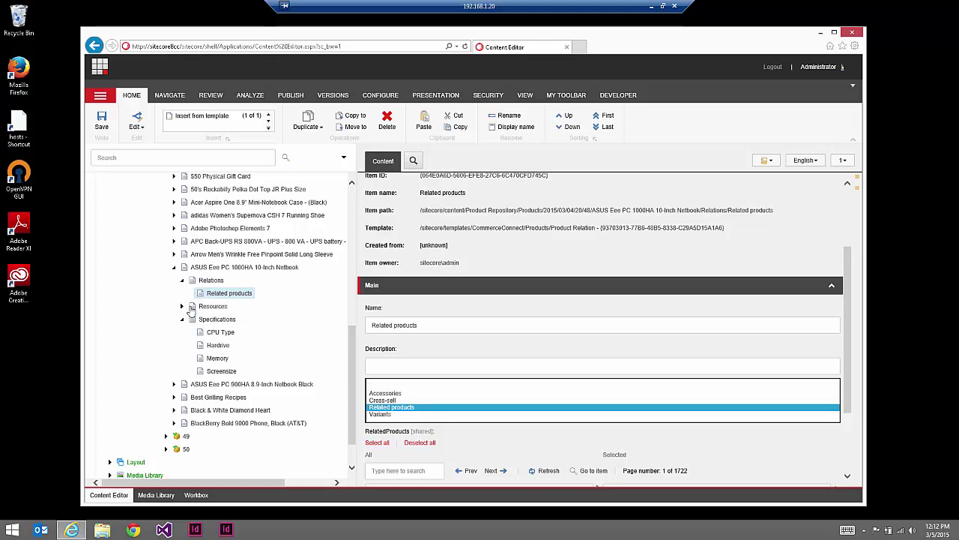
pyautogui.click(647, 447)
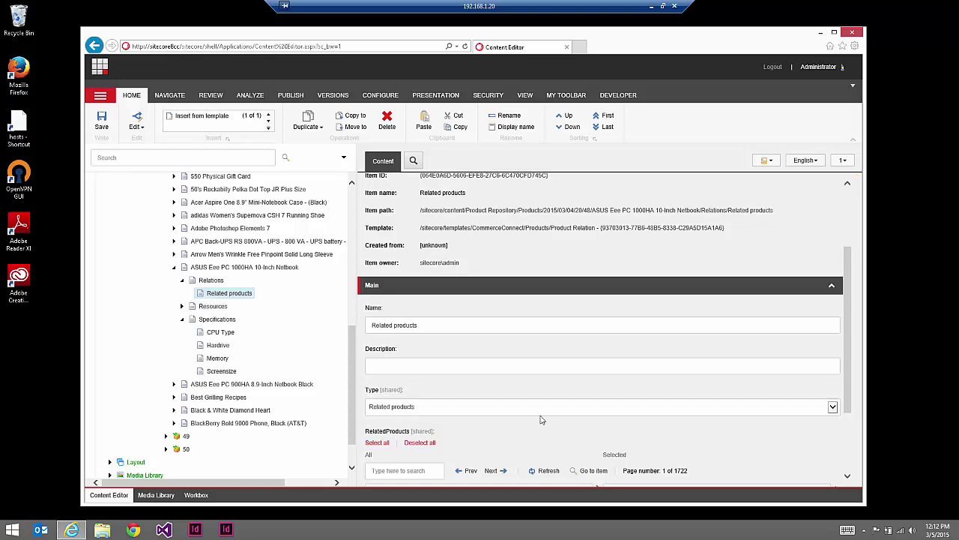
pyautogui.scroll(-2, 847, 356)
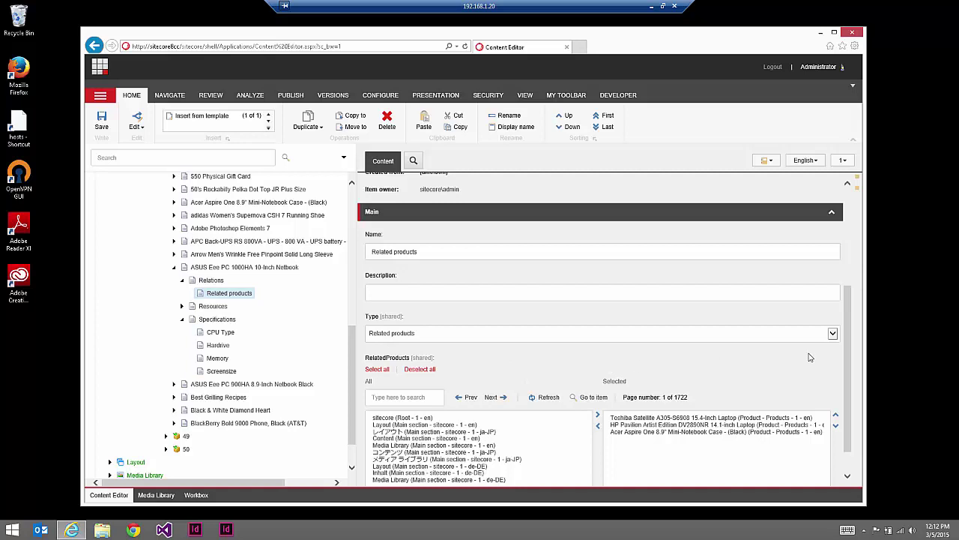
pyautogui.scroll(-1, 847, 369)
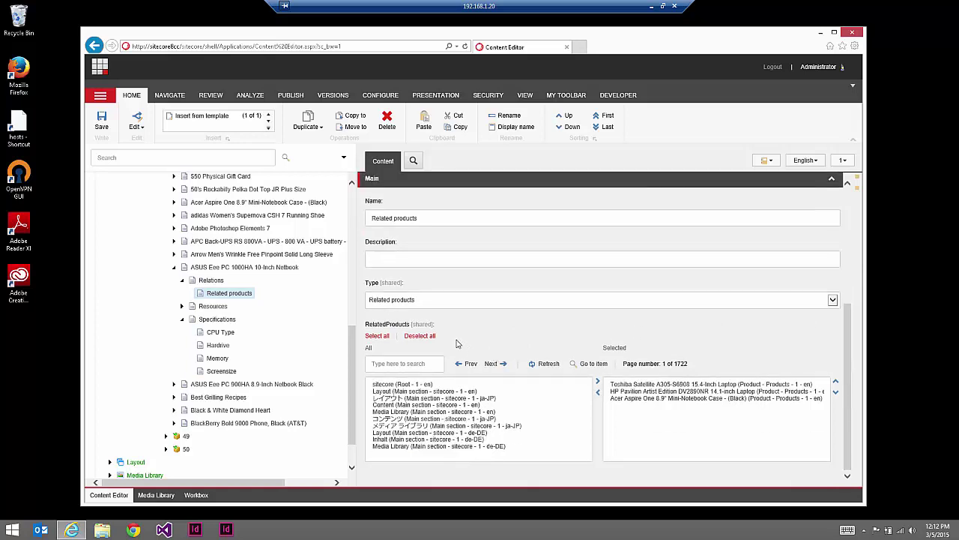
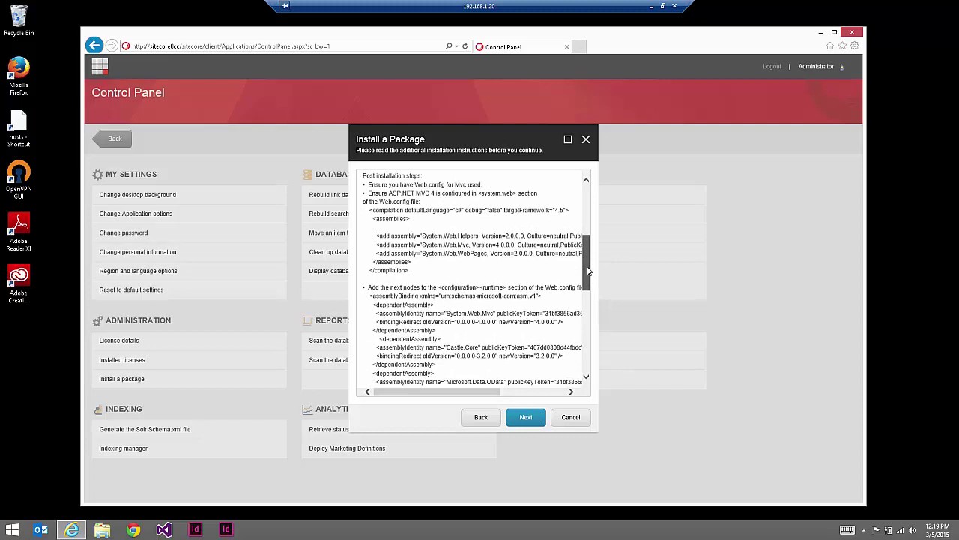
# Review the post-installation notes and advance to the StarterKit 8.0 rev. 150127 package details
pyautogui.scroll(1, 588, 271)
pyautogui.moveTo(367, 202); pyautogui.dragTo(429, 305)
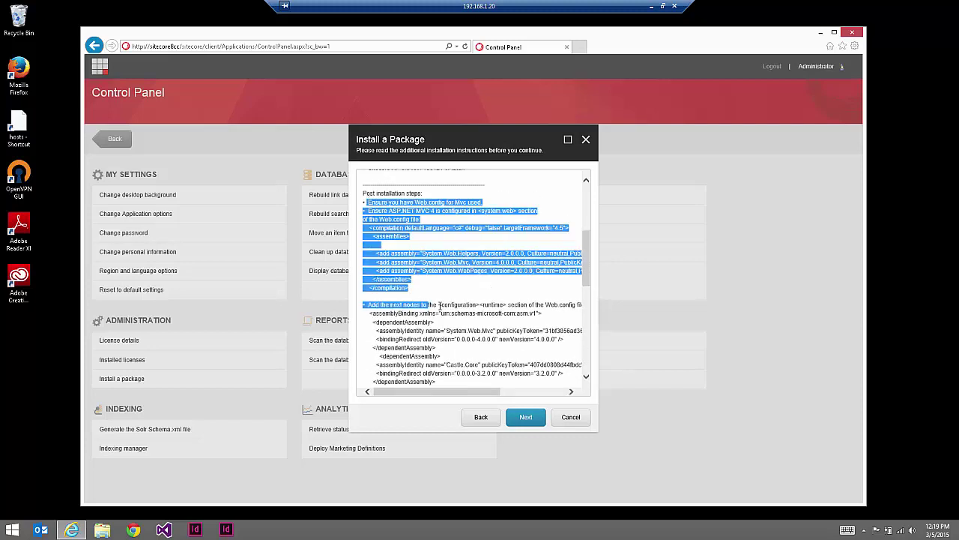
pyautogui.click(441, 304)
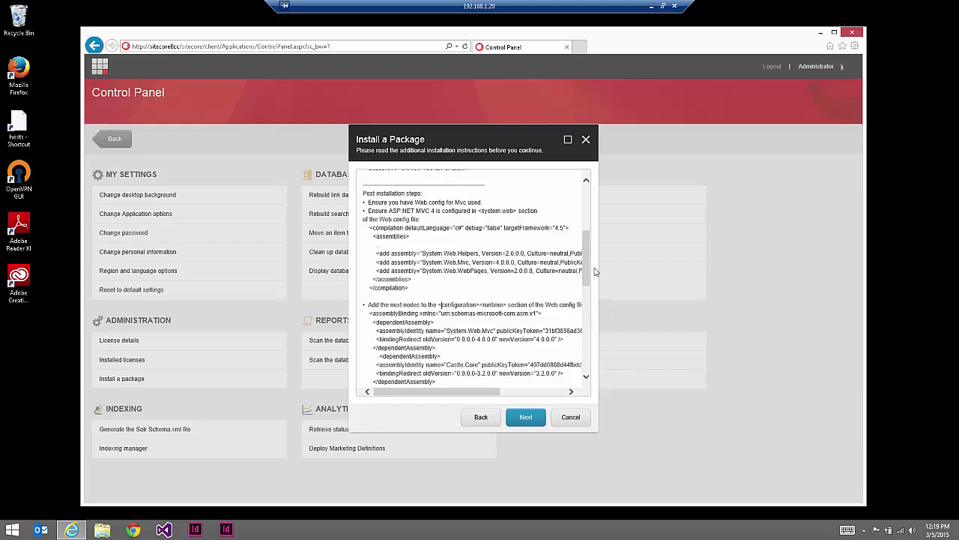
pyautogui.moveTo(586, 274)
pyautogui.mouseDown()
pyautogui.moveTo(591, 328)
pyautogui.moveTo(583, 264)
pyautogui.mouseUp()
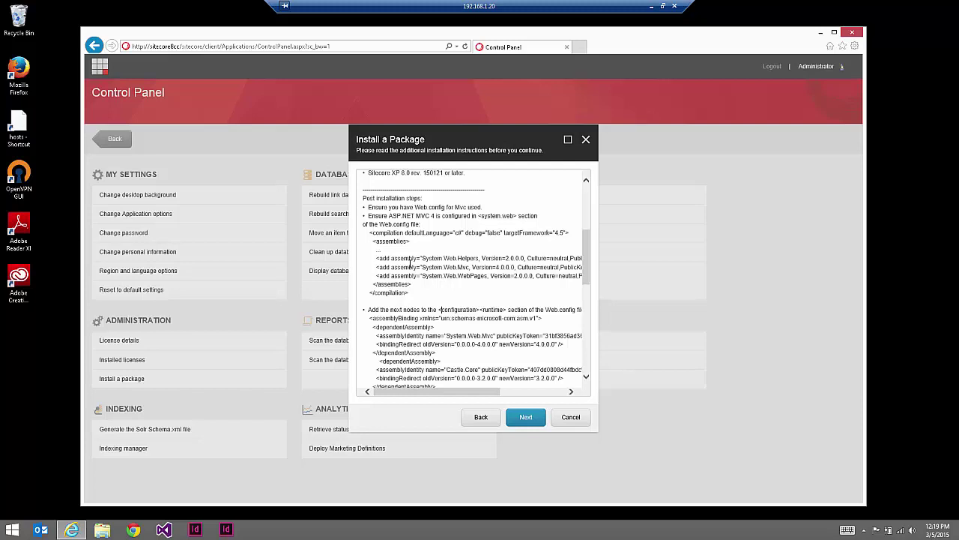
pyautogui.doubleClick(463, 268)
pyautogui.click(530, 419)
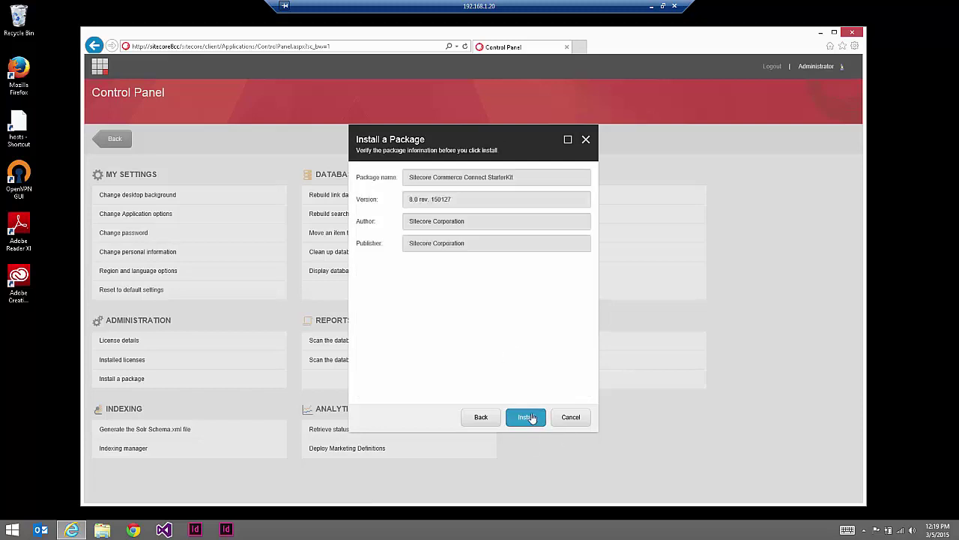
# Start installing the package and answer 'Yes to all' to overwriting packages.config
pyautogui.click(529, 419)
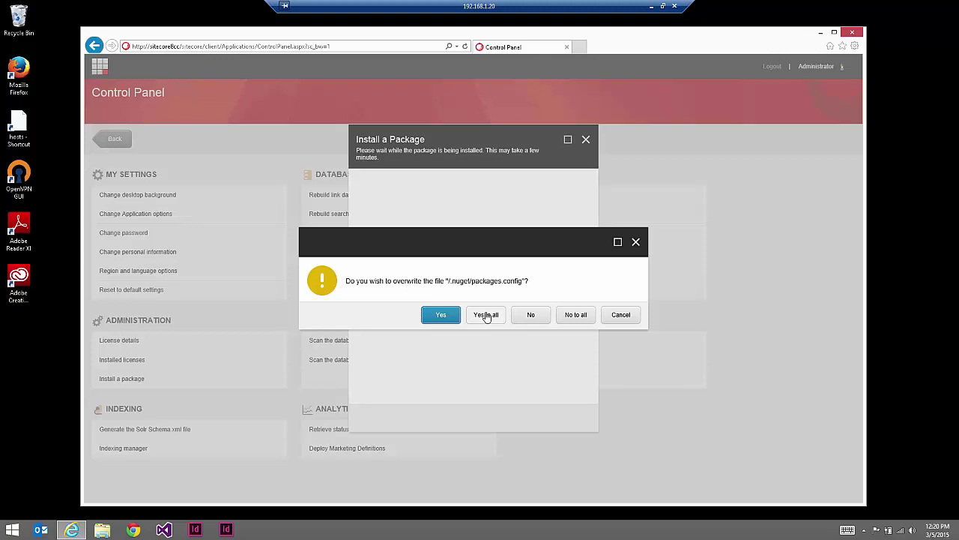
pyautogui.click(485, 315)
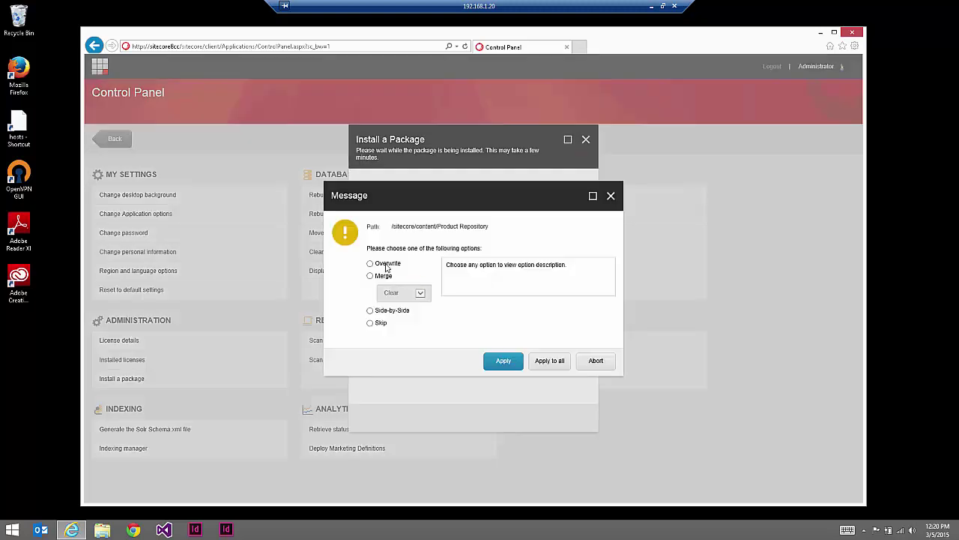
# Skip the conflicting Product Repository, Divisions and Lookups items, keeping the existing versions
pyautogui.click(387, 268)
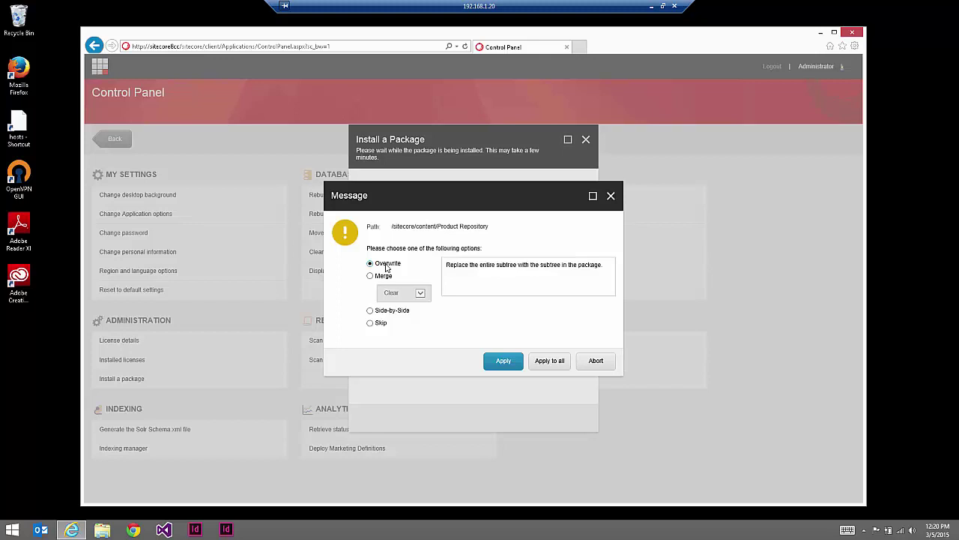
pyautogui.click(372, 324)
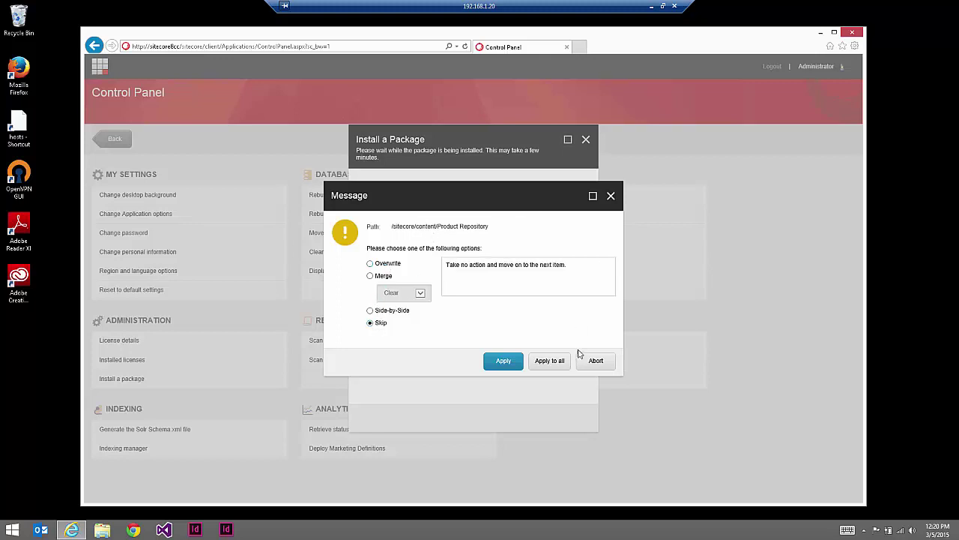
pyautogui.click(503, 363)
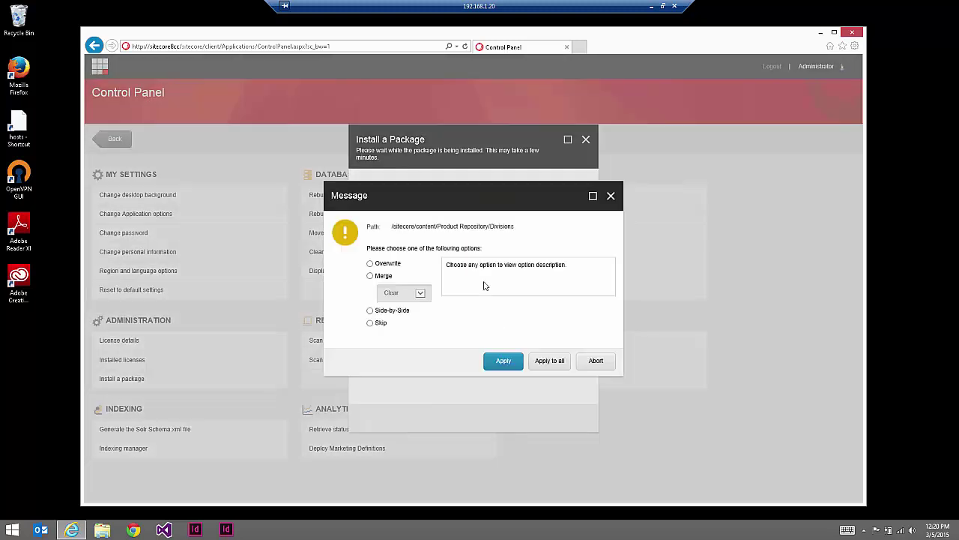
pyautogui.click(369, 322)
pyautogui.click(501, 360)
pyautogui.click(371, 323)
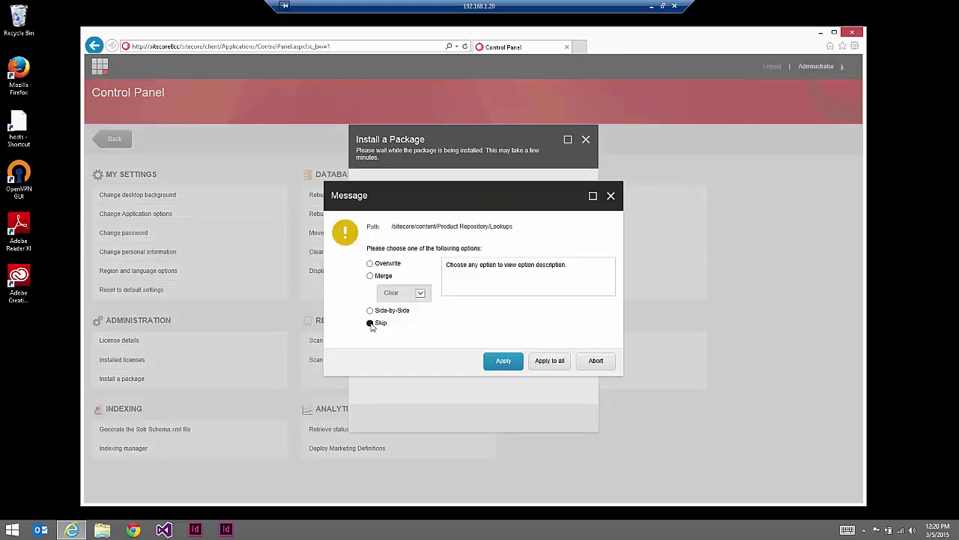
pyautogui.click(503, 361)
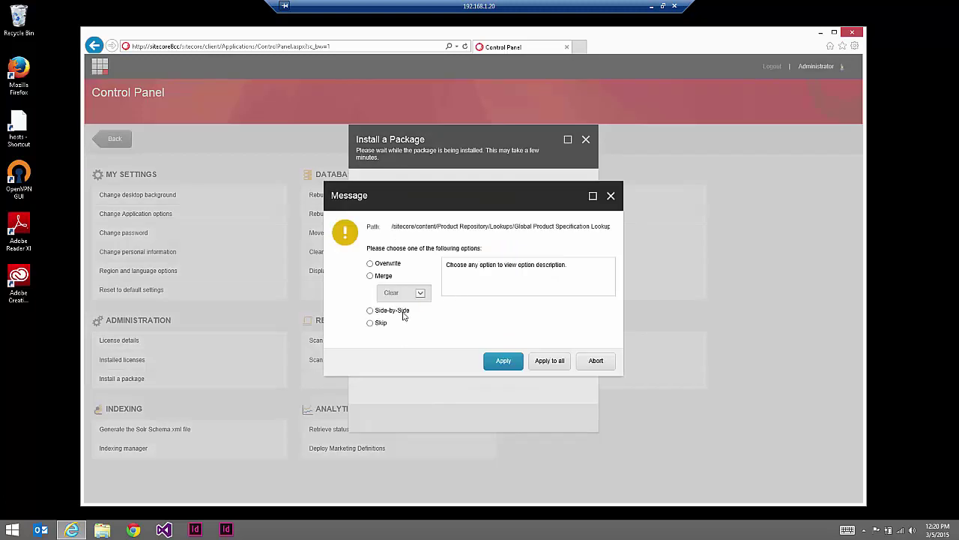
# Skip the next lookup and Identification items, then skip EAN and all remaining conflicts
pyautogui.click(370, 323)
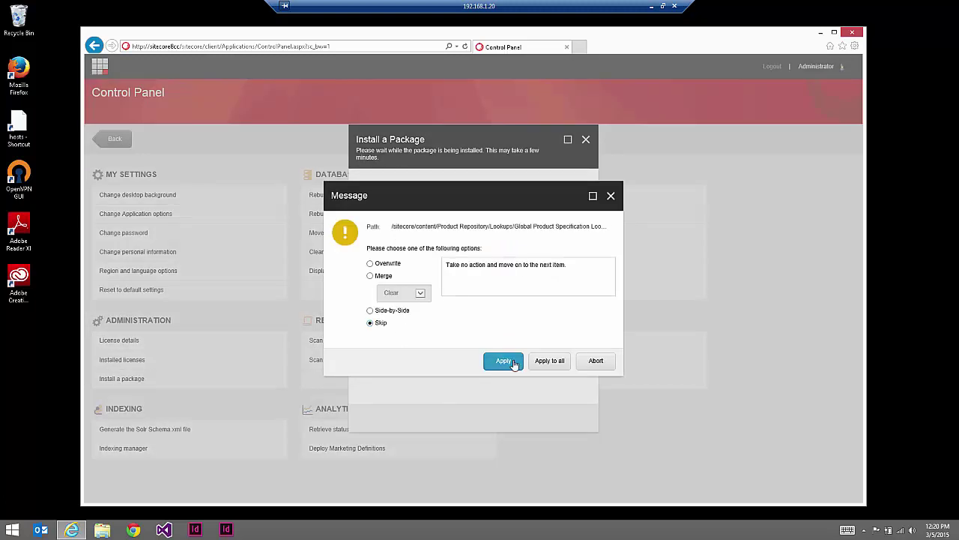
pyautogui.click(503, 360)
pyautogui.click(371, 323)
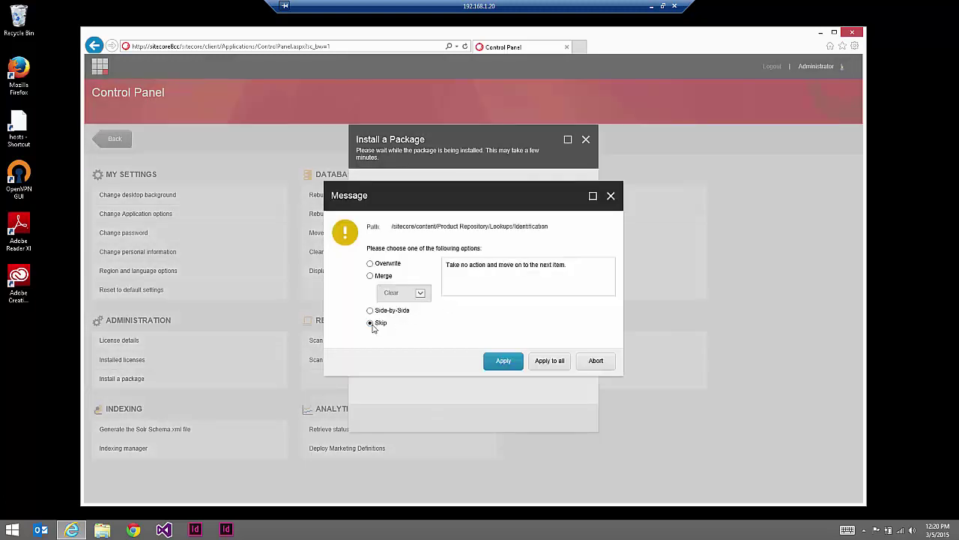
pyautogui.click(503, 361)
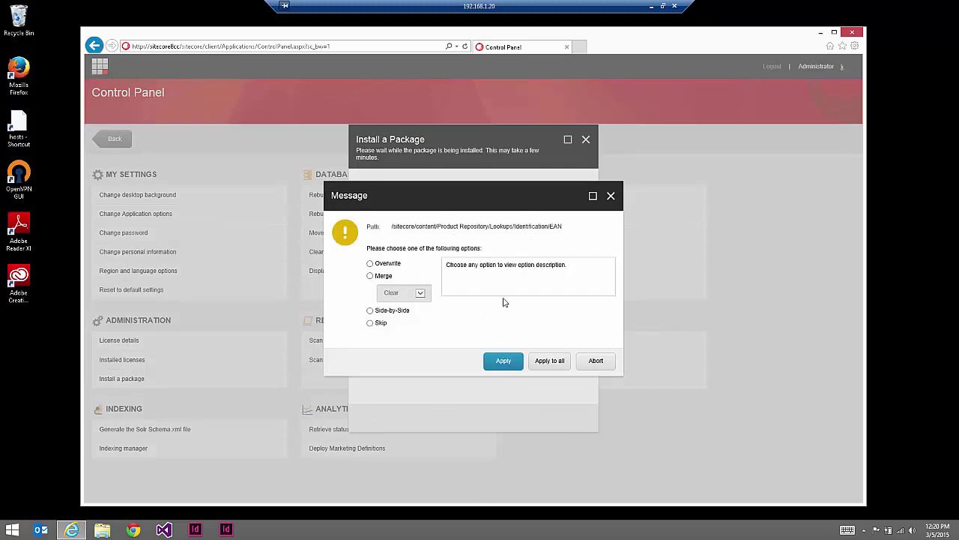
pyautogui.click(370, 323)
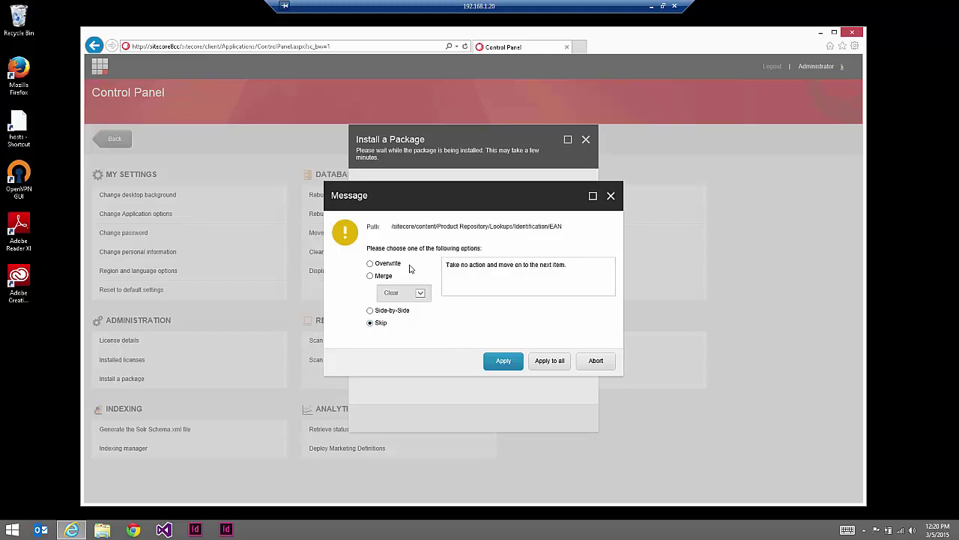
pyautogui.click(558, 362)
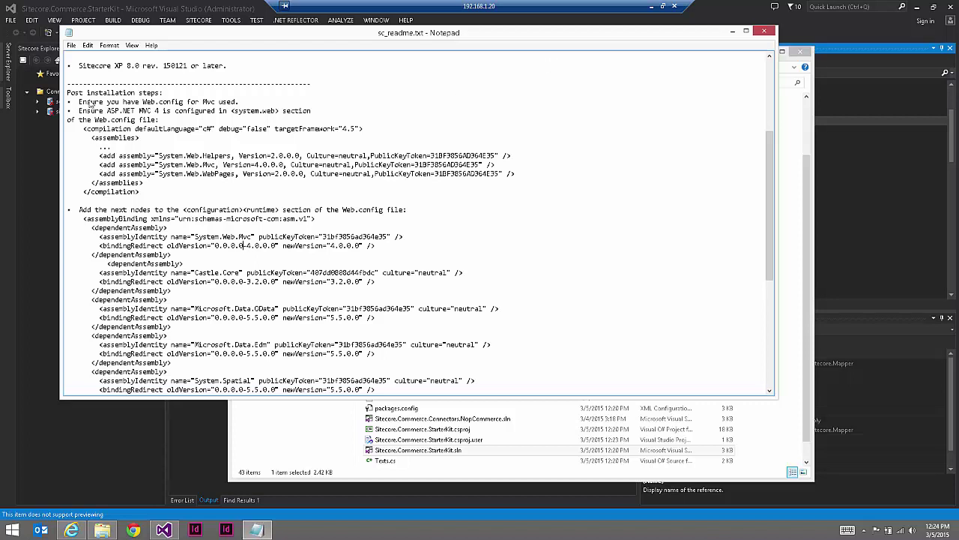
# Select the readme's whole <assemblyBinding> block for the runtime section
pyautogui.click(90, 102)
pyautogui.moveTo(143, 102); pyautogui.dragTo(232, 102)
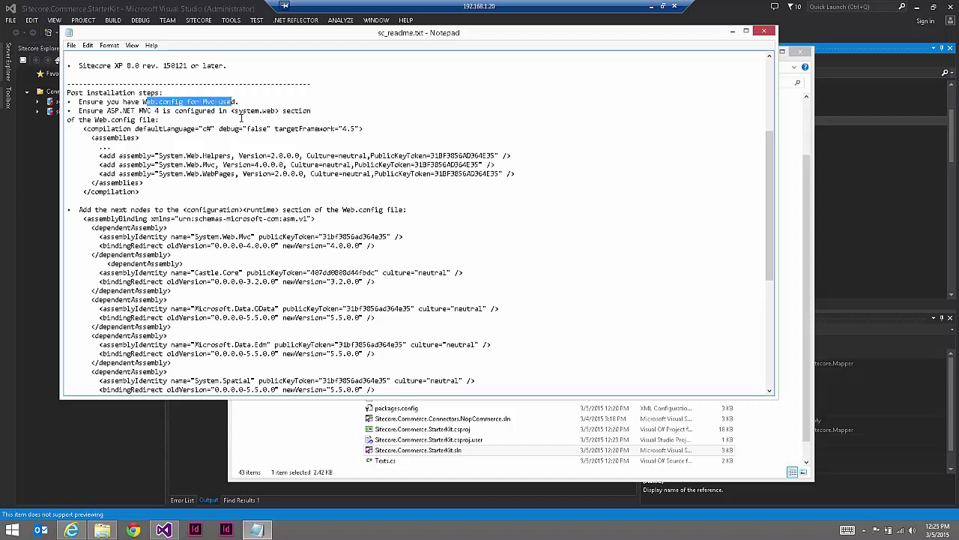
pyautogui.click(241, 119)
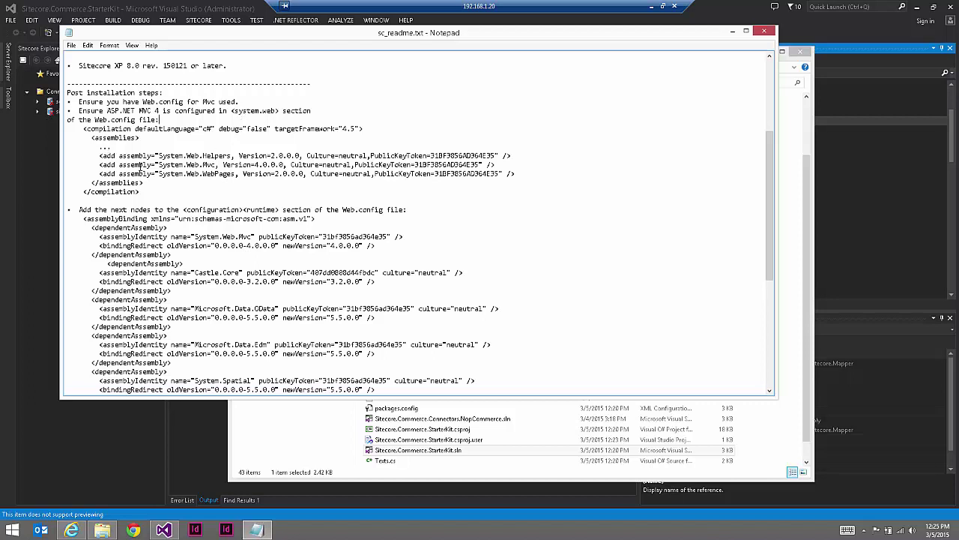
pyautogui.moveTo(141, 192); pyautogui.dragTo(67, 125)
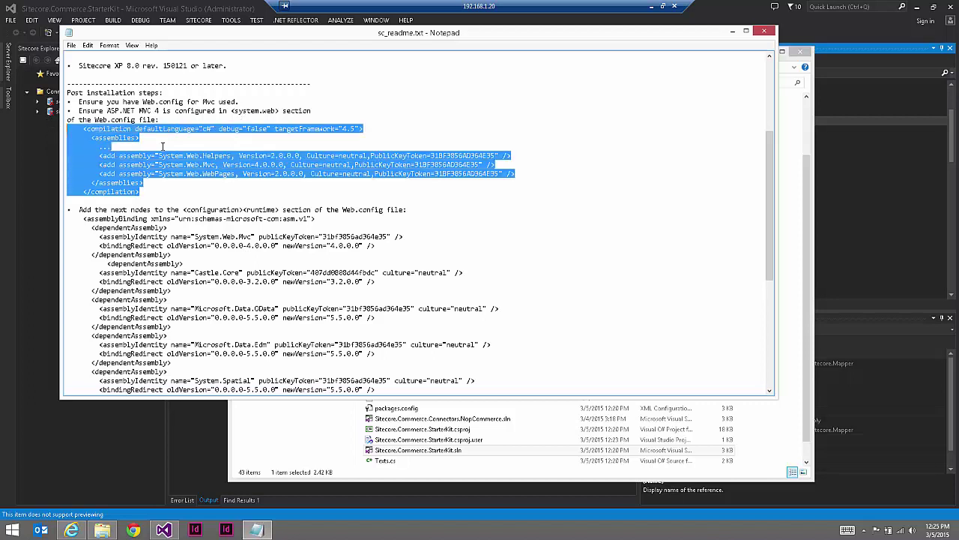
pyautogui.click(155, 219)
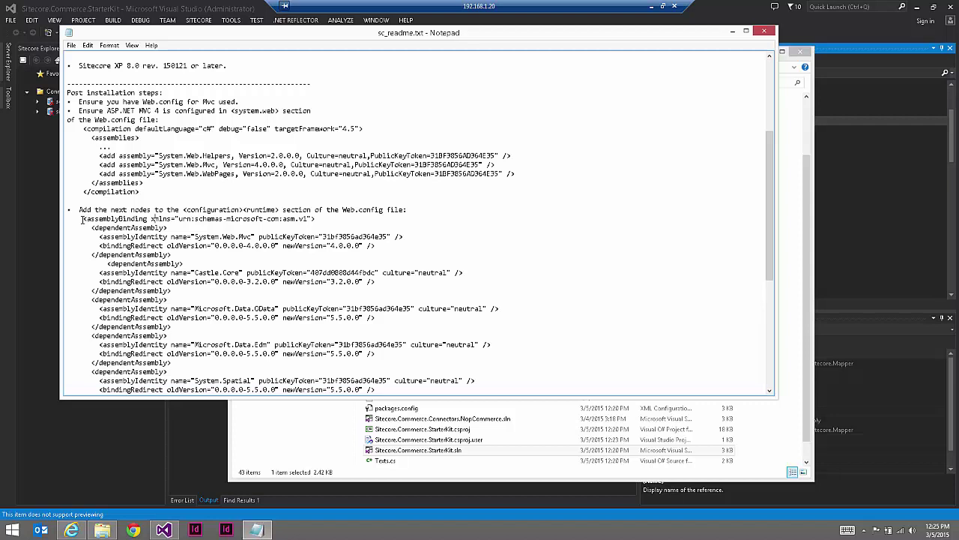
pyautogui.moveTo(83, 218); pyautogui.dragTo(161, 328)
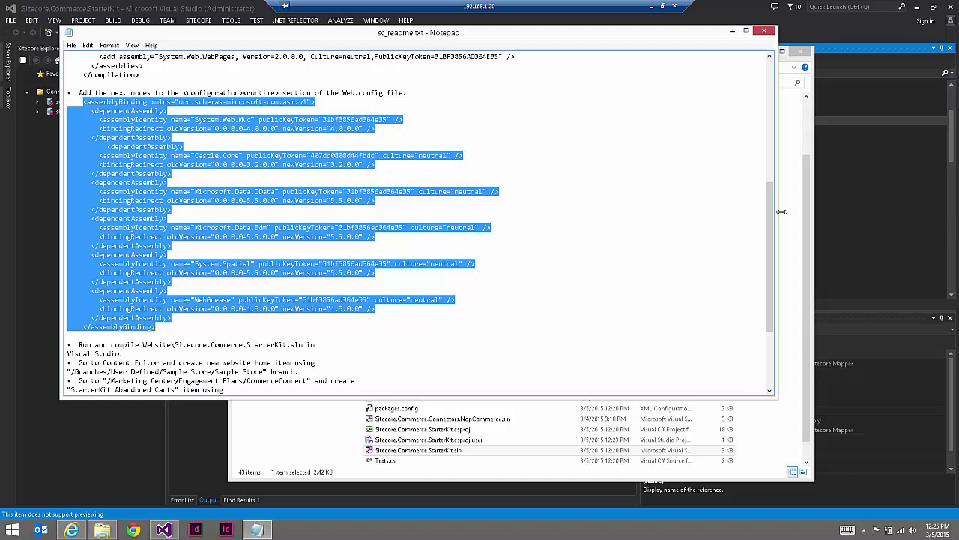
# Open Web.config from the sitecore8cc Website folder in Visual Studio
pyautogui.click(812, 255)
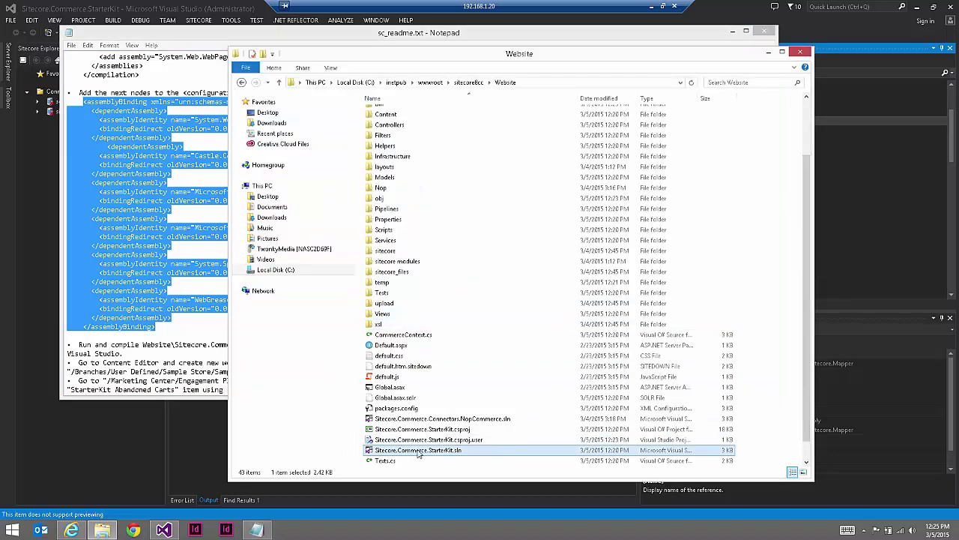
pyautogui.scroll(-1, 416, 416)
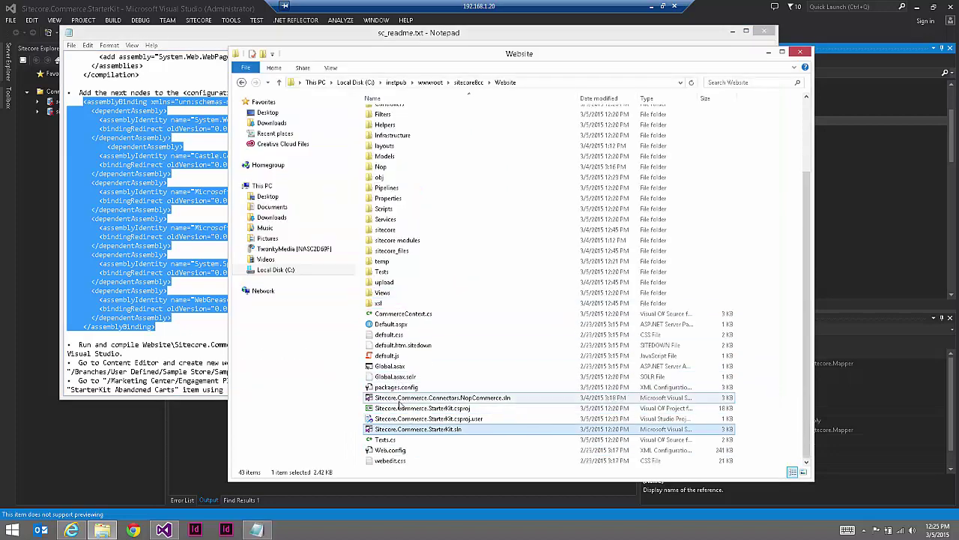
pyautogui.doubleClick(391, 450)
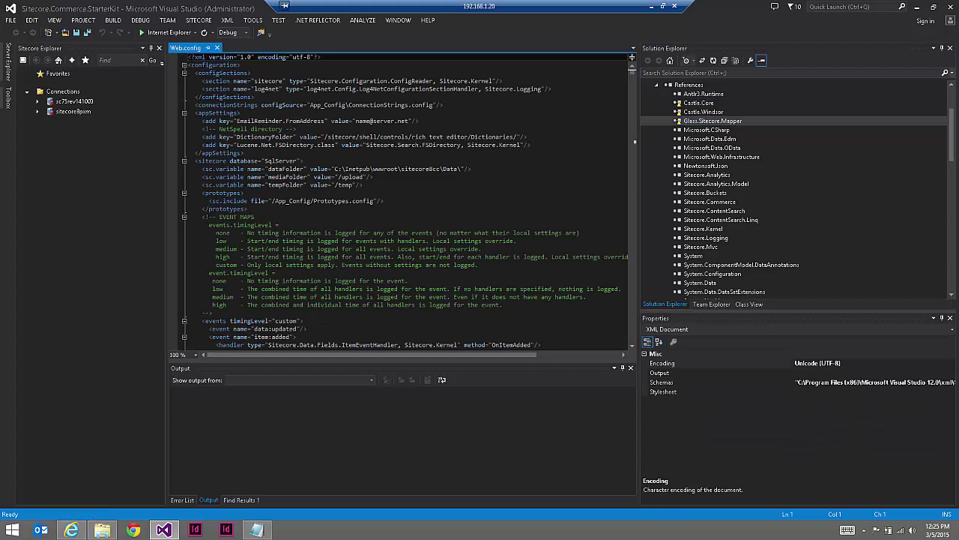
# Find the runtime section in Web.config and scroll to its assemblyBinding entries
pyautogui.click(255, 530)
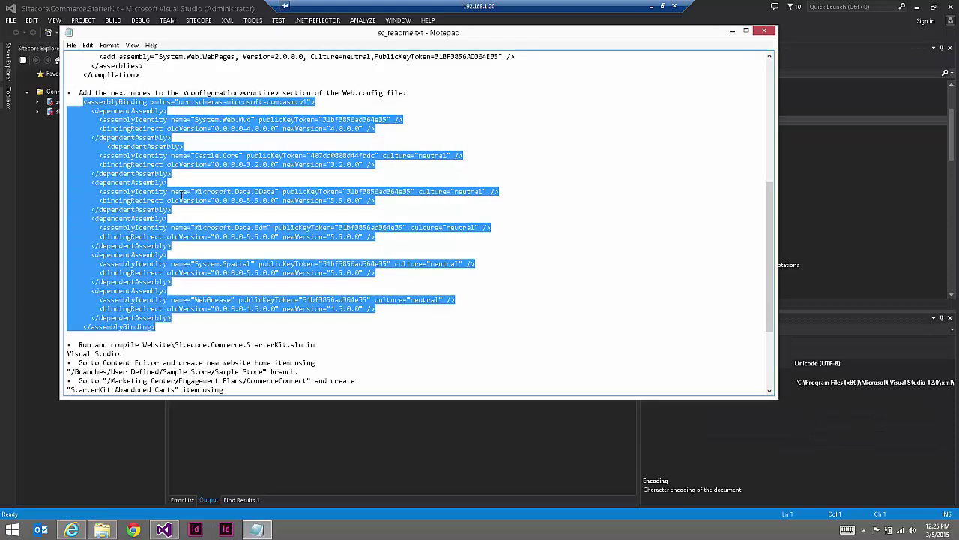
pyautogui.click(236, 8)
pyautogui.hotkey('ctrl', 'f')
pyautogui.write('runtime')
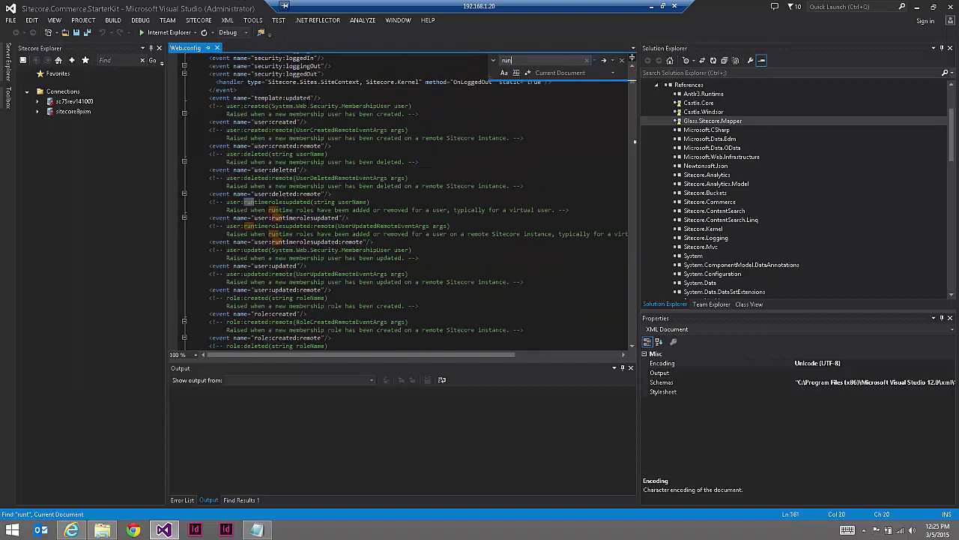
pyautogui.click(604, 60)
pyautogui.click(604, 61)
pyautogui.doubleClick(604, 61)
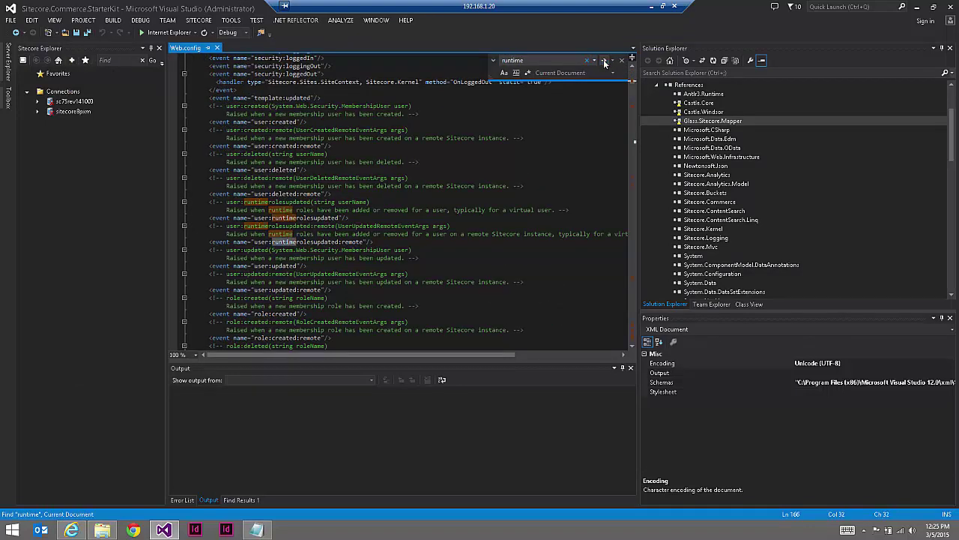
pyautogui.click(604, 60)
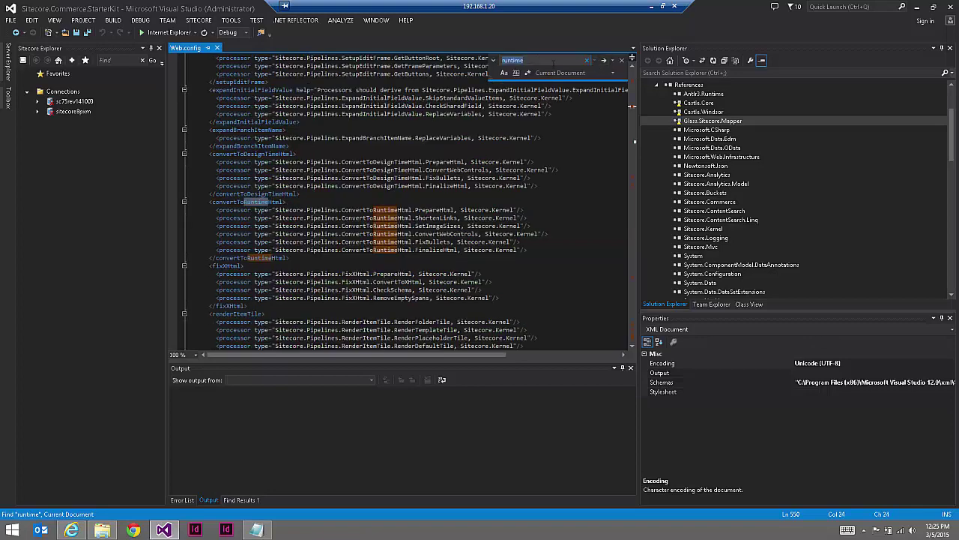
pyautogui.write('>')
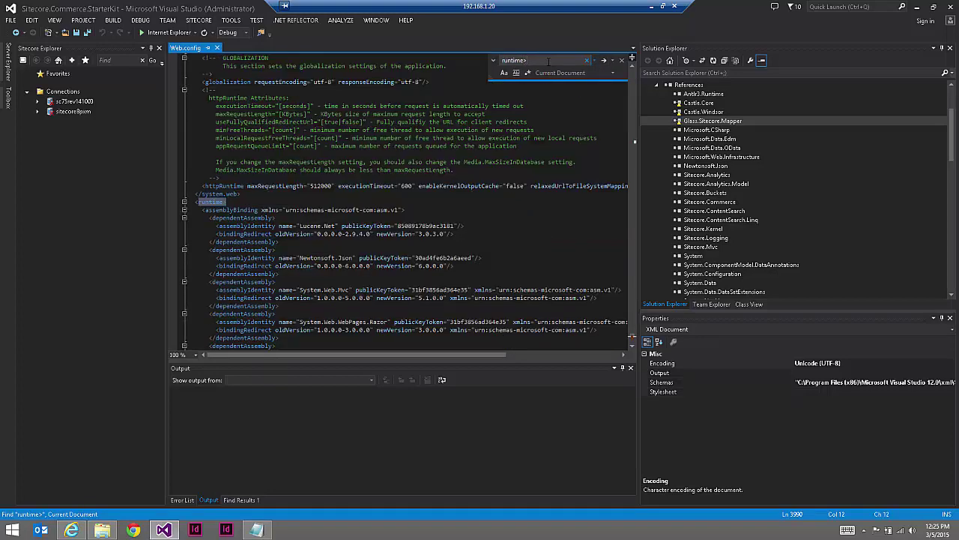
pyautogui.scroll(-3, 404, 202)
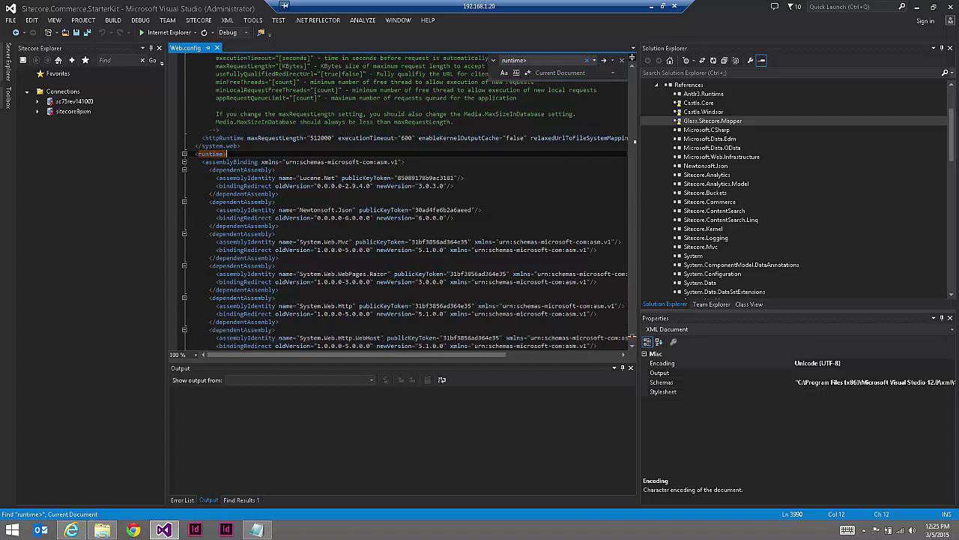
pyautogui.scroll(-1, 405, 202)
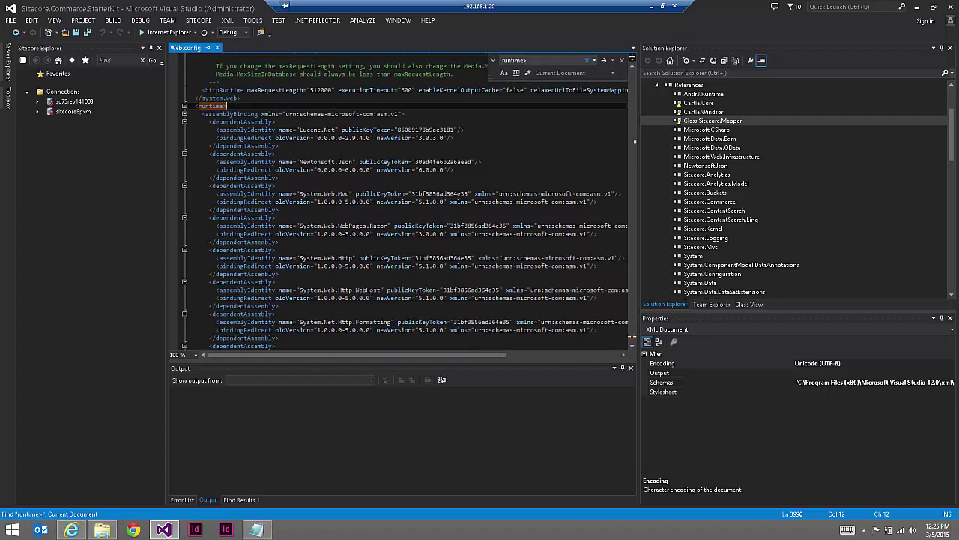
pyautogui.scroll(-2, 404, 203)
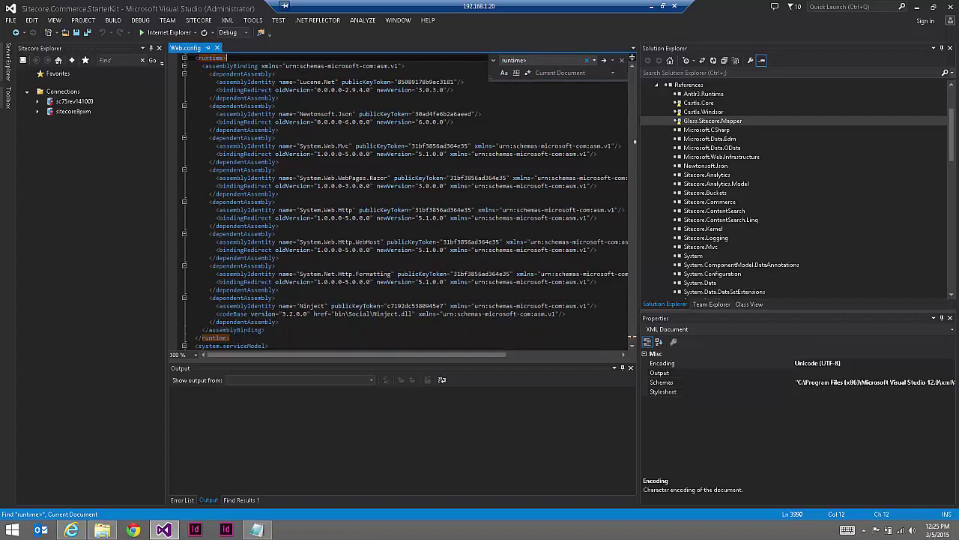
# Select the readme's six dependentAssembly entries, System.Web.Mvc through WebGrease
pyautogui.click(257, 529)
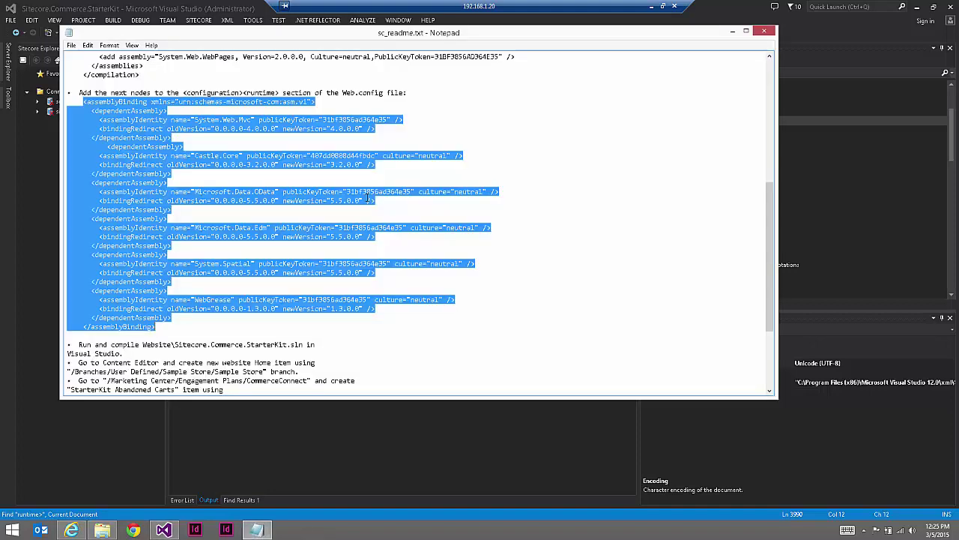
pyautogui.moveTo(282, 40); pyautogui.dragTo(698, 49)
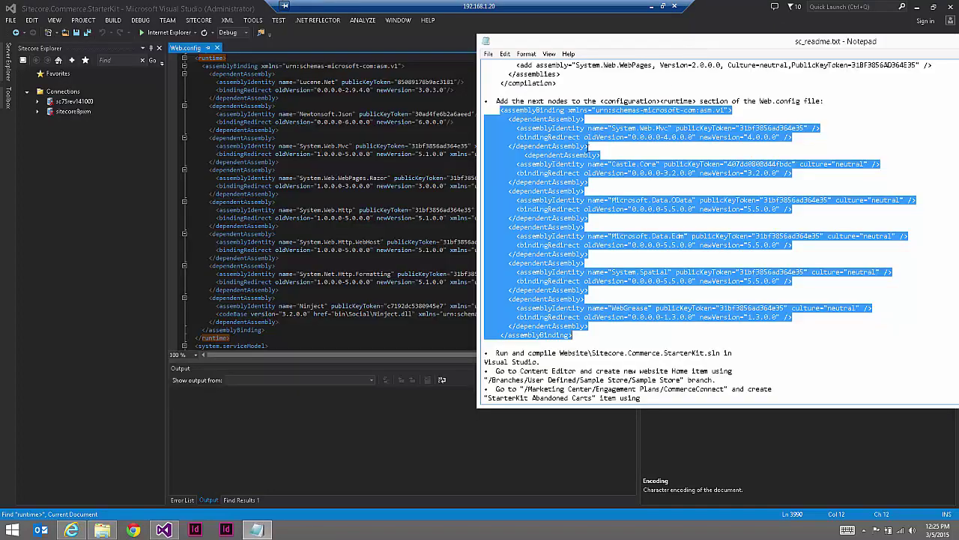
pyautogui.click(621, 140)
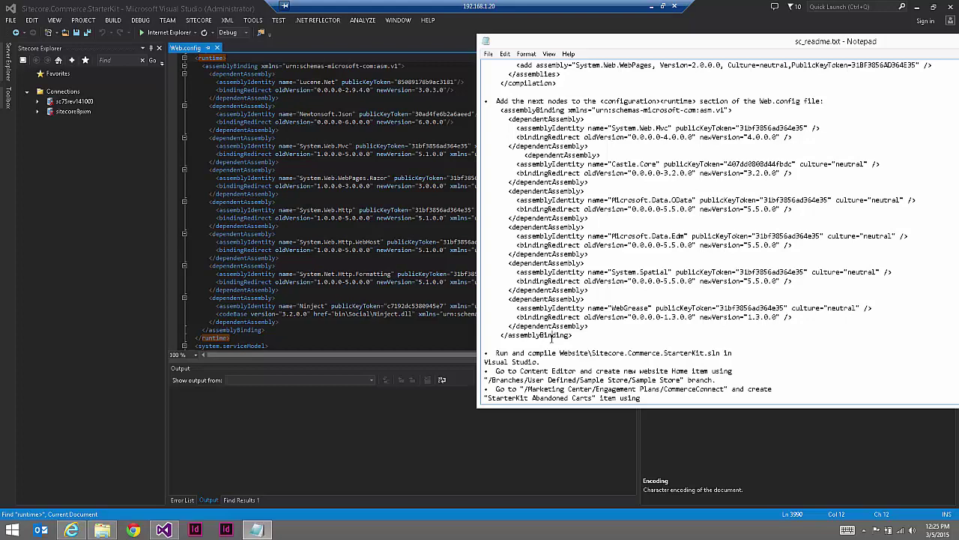
pyautogui.moveTo(610, 326); pyautogui.dragTo(486, 118)
pyautogui.hotkey('ctrl', 'c')
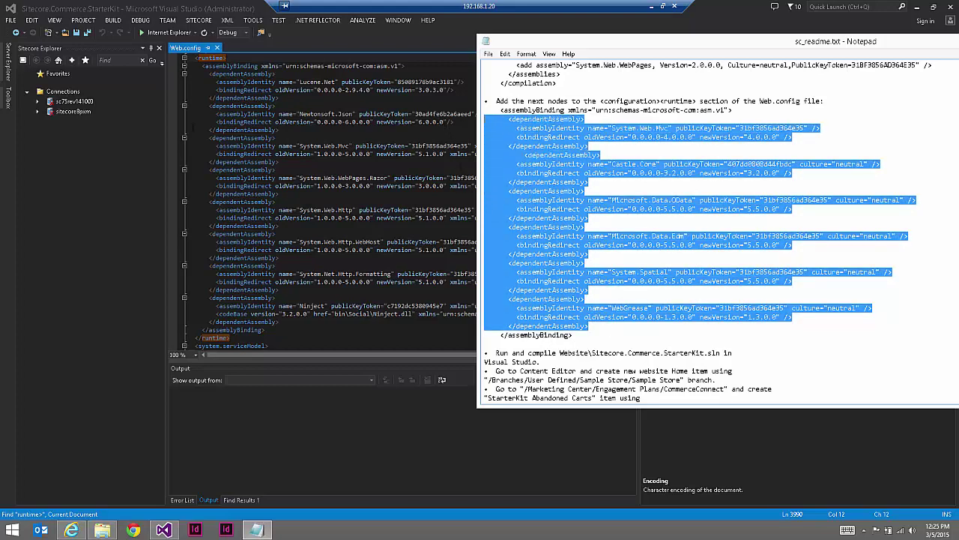
# Paste the entries after Web.config's last dependentAssembly and save the file
pyautogui.click(239, 66)
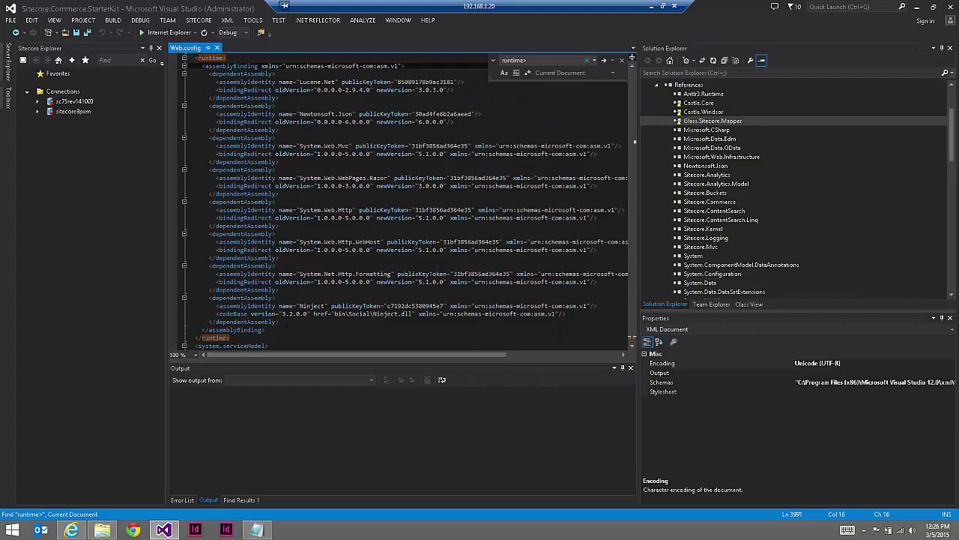
pyautogui.click(286, 324)
pyautogui.press('Return')
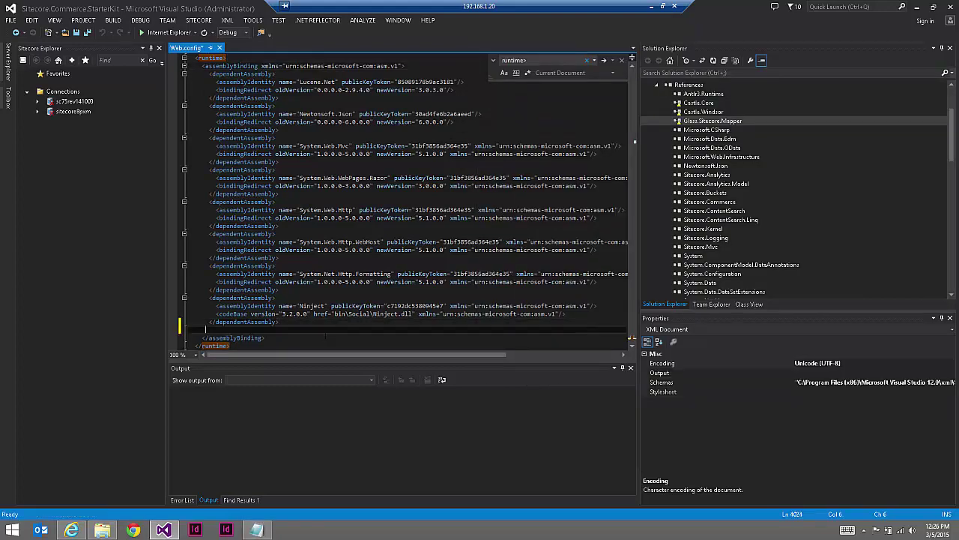
pyautogui.hotkey('ctrl', 'v')
pyautogui.hotkey('ctrl', 's')
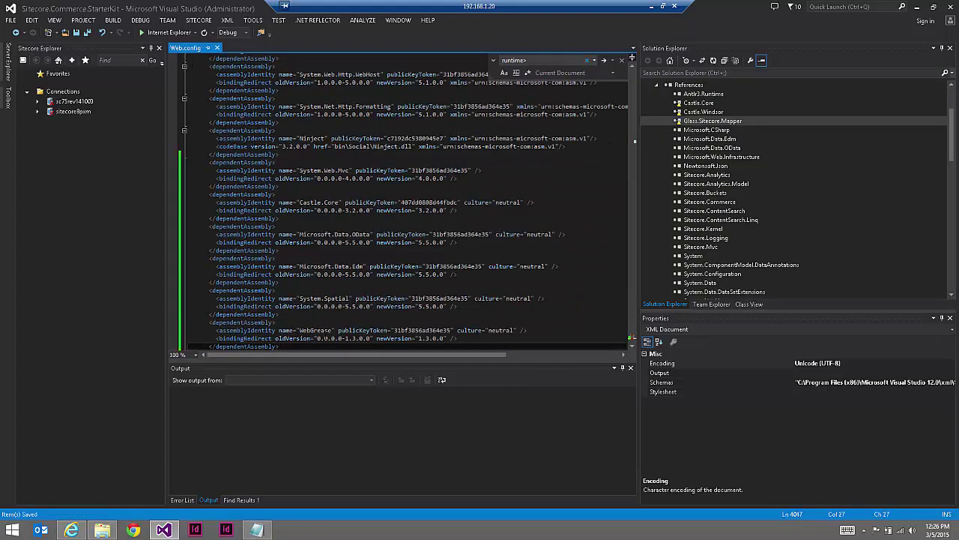
pyautogui.click(341, 275)
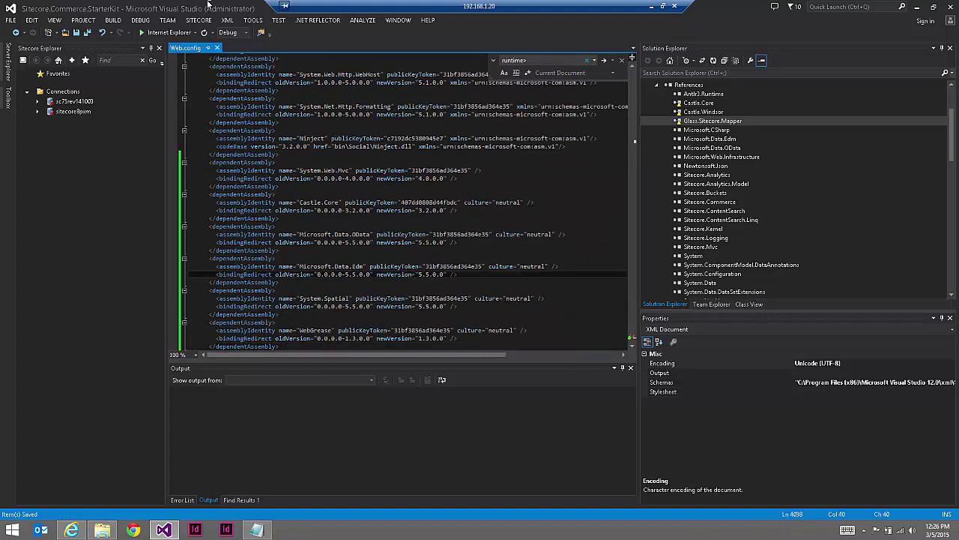
# Close Web.config and review the solution's NuGet packages via Library Package Manager
pyautogui.click(218, 48)
pyautogui.click(738, 108)
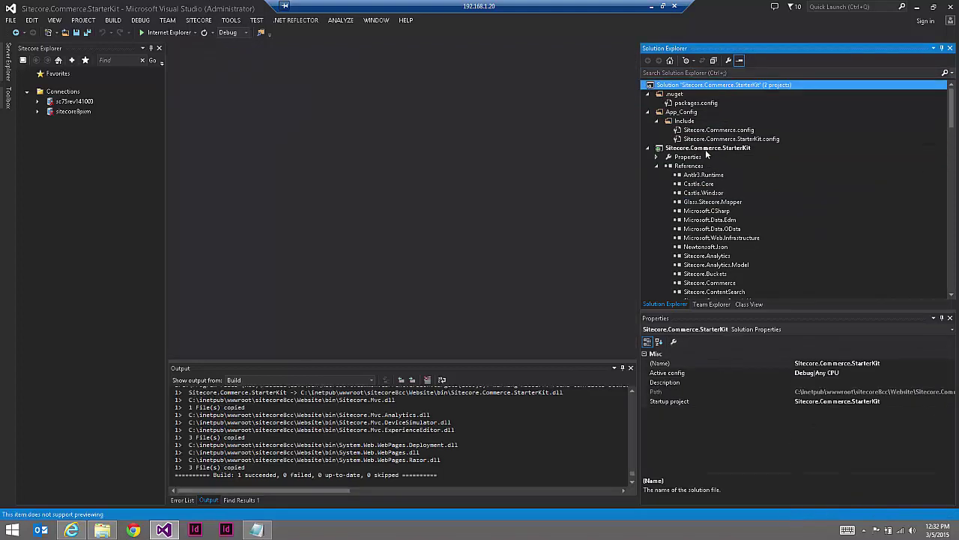
pyautogui.click(716, 149)
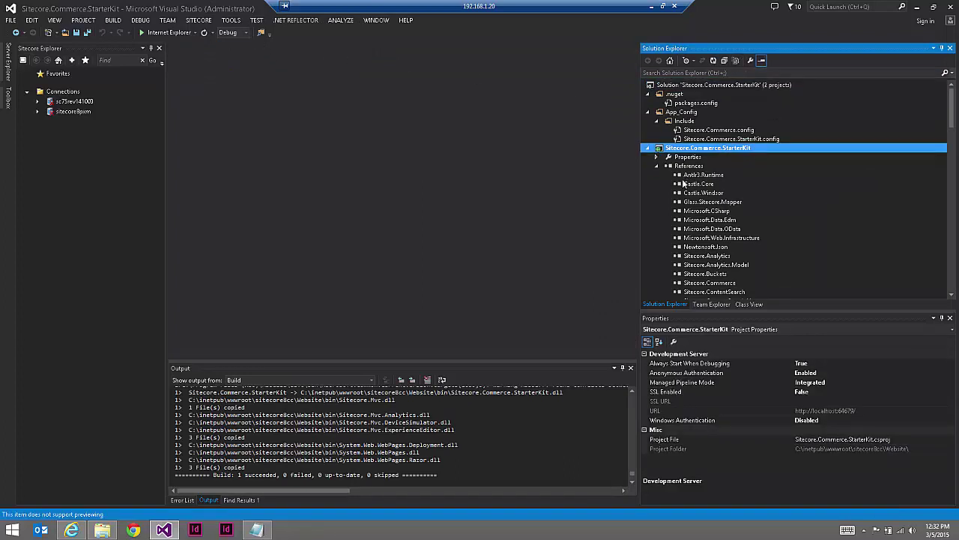
pyautogui.click(229, 22)
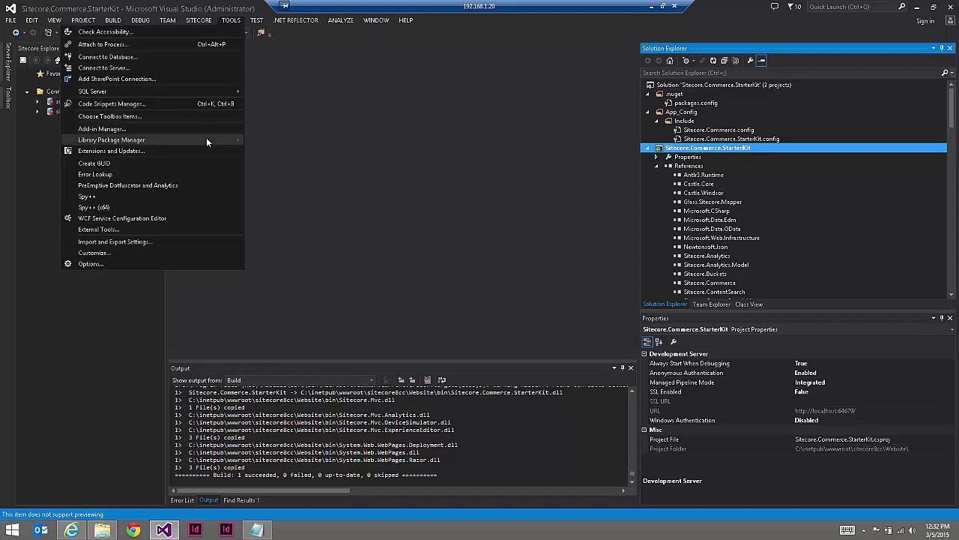
pyautogui.moveTo(206, 140)
pyautogui.click(315, 150)
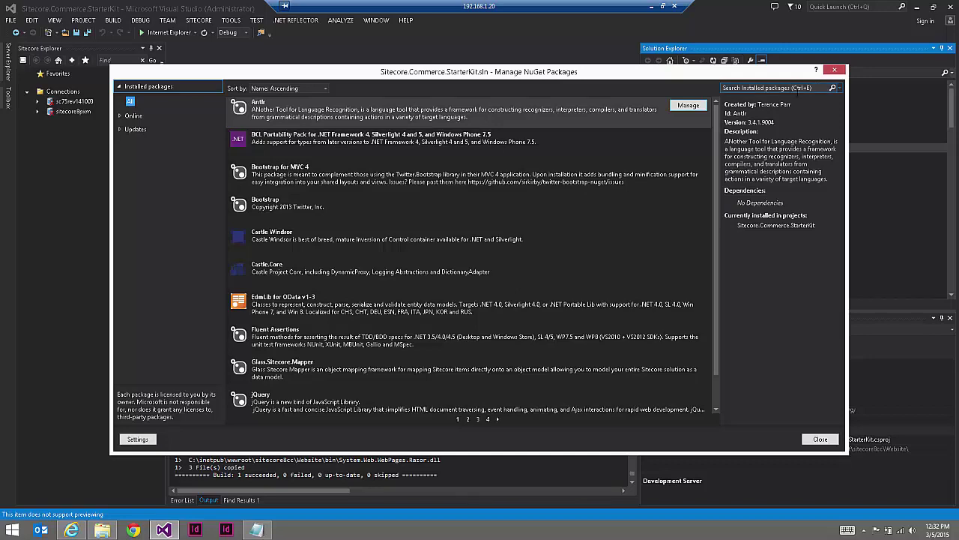
pyautogui.scroll(-1, 316, 143)
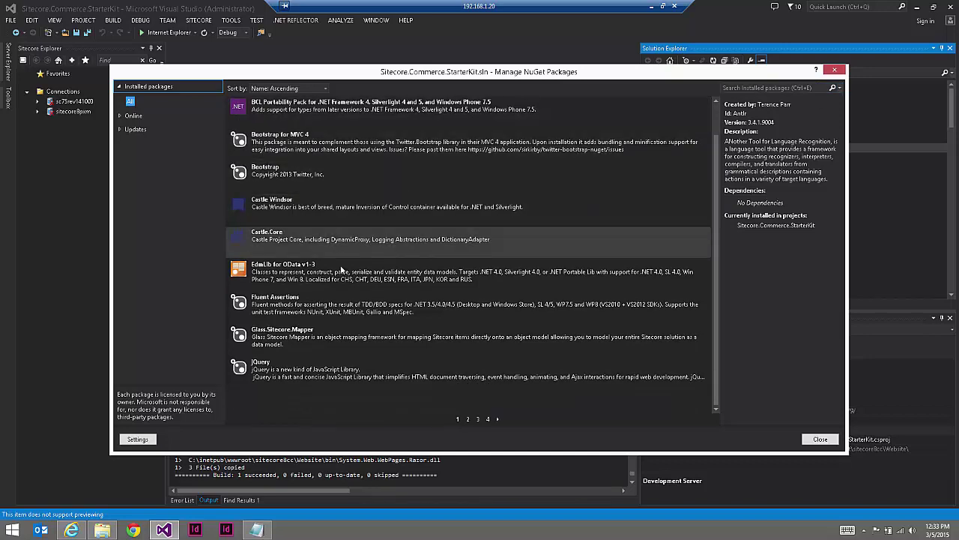
pyautogui.scroll(1, 357, 349)
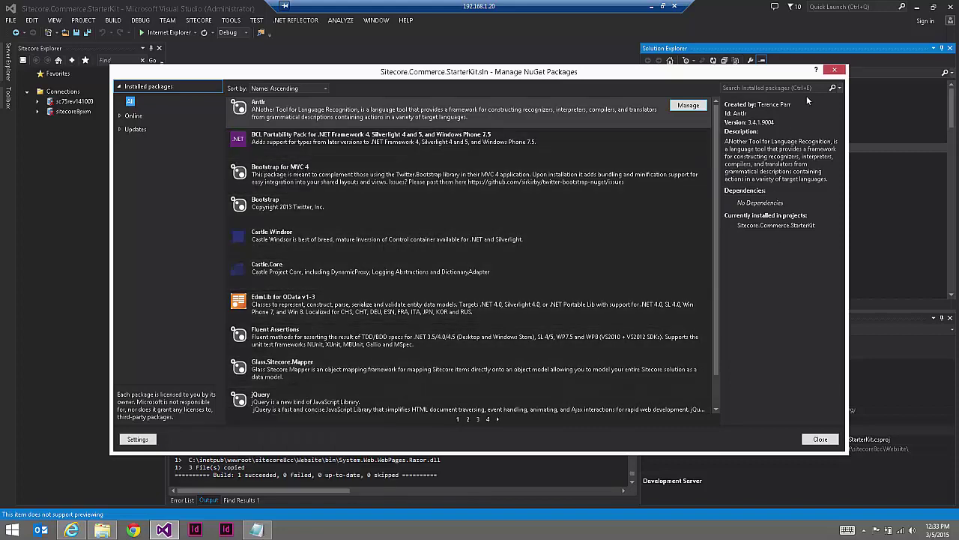
pyautogui.click(834, 70)
# Build the Sitecore.Commerce.StarterKit project from its context menu
pyautogui.scroll(-2, 717, 202)
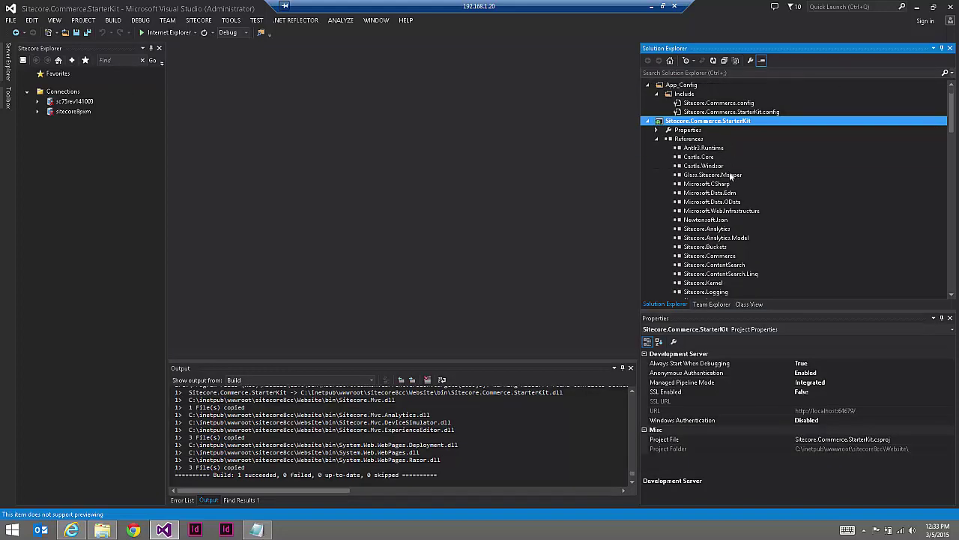
pyautogui.scroll(-13, 712, 185)
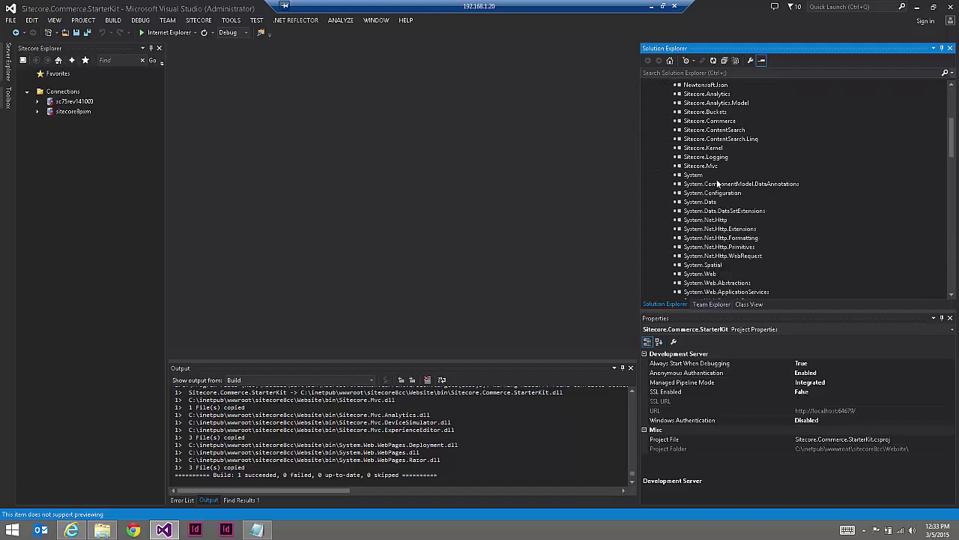
pyautogui.scroll(5, 704, 214)
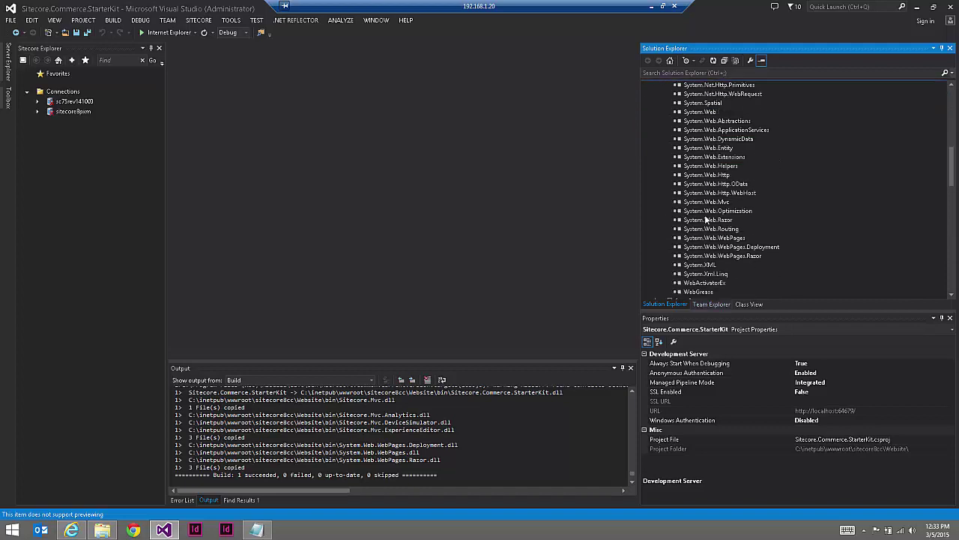
pyautogui.scroll(-8, 709, 221)
pyautogui.scroll(18, 724, 214)
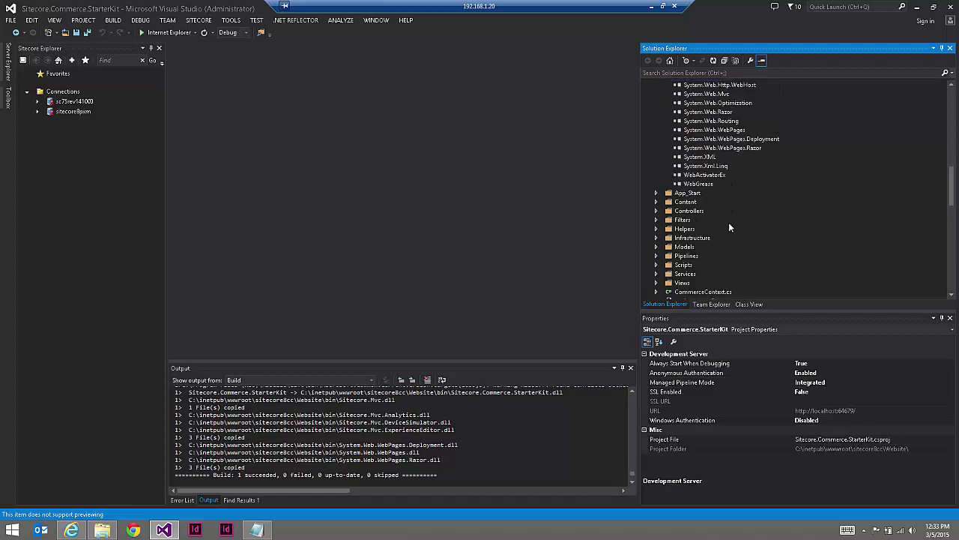
pyautogui.scroll(1, 719, 201)
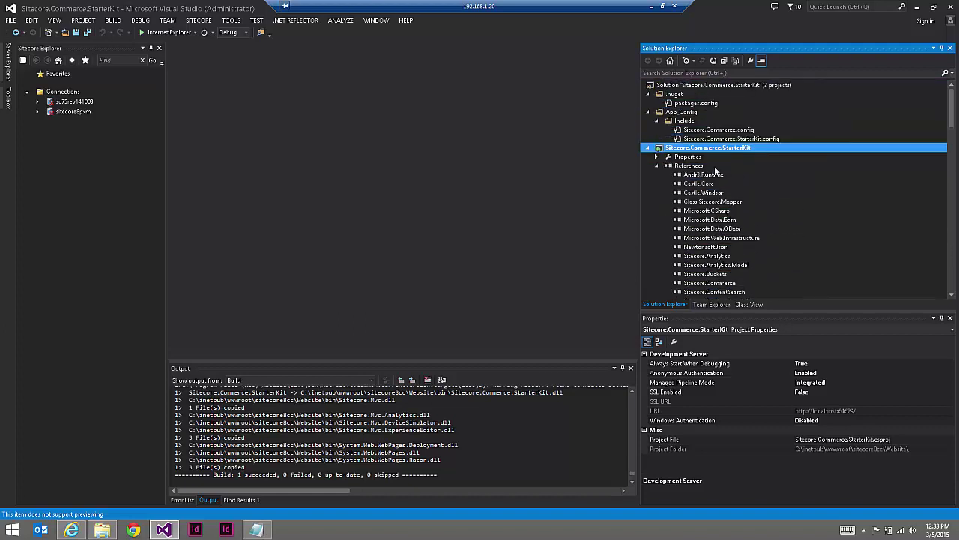
pyautogui.rightClick(732, 148)
pyautogui.click(745, 154)
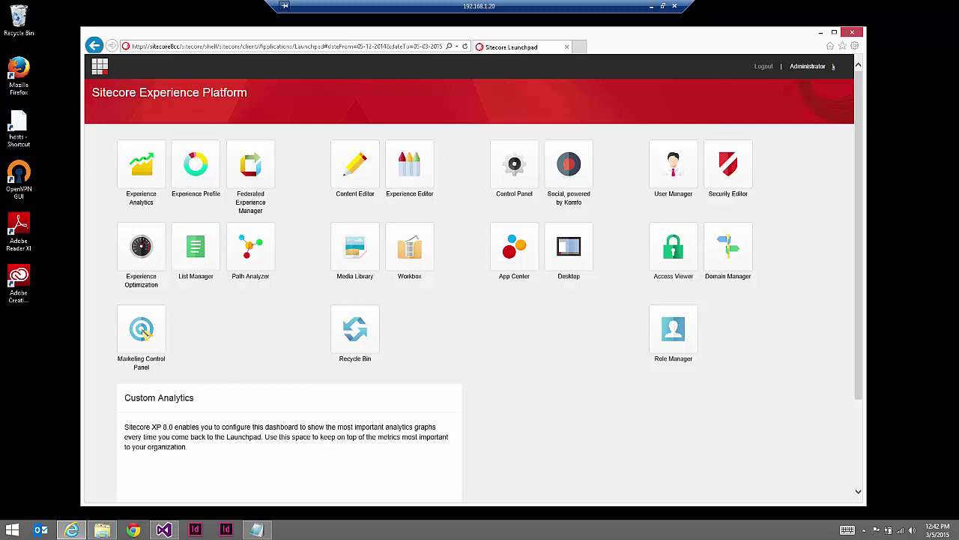
# In Content Editor, rename the existing Home item to Home2
pyautogui.click(360, 178)
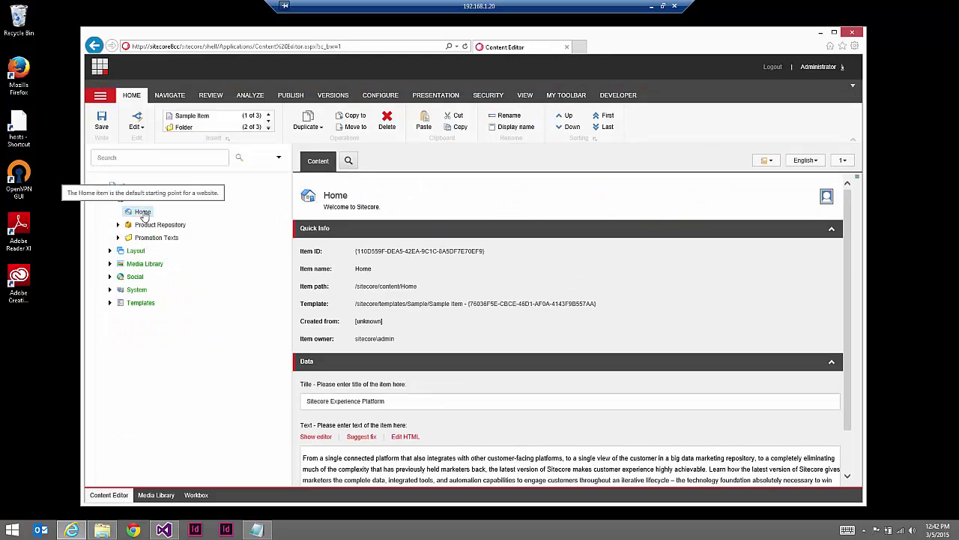
pyautogui.click(509, 117)
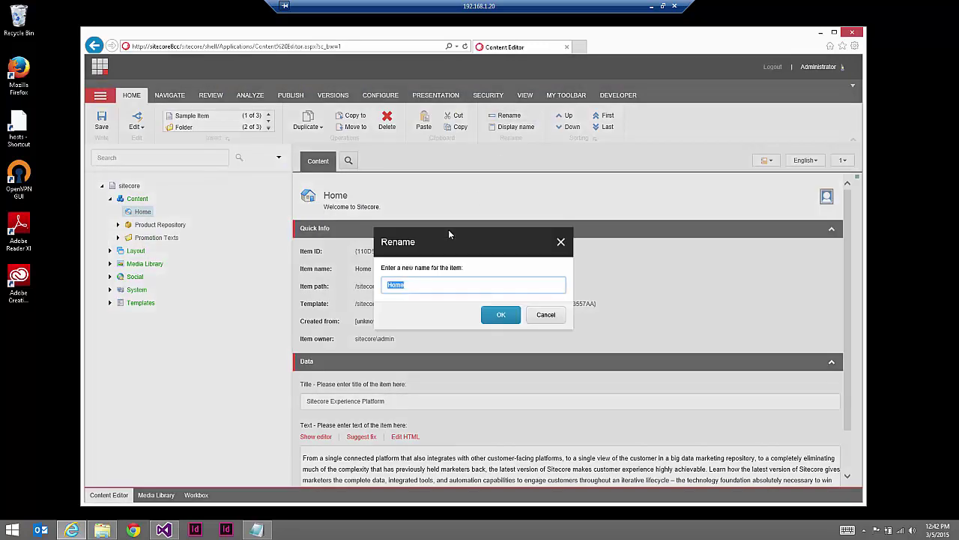
pyautogui.click(433, 289)
pyautogui.write('2')
pyautogui.click(497, 315)
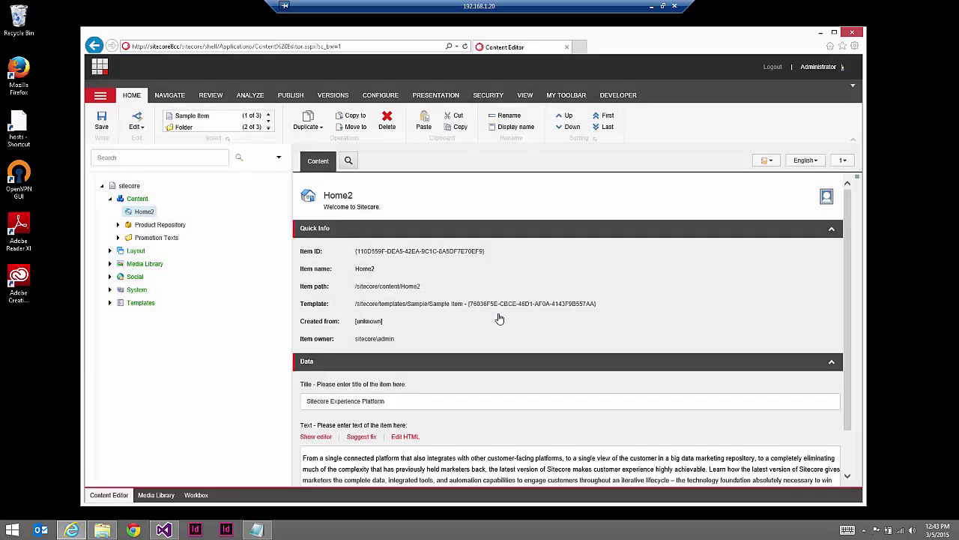
# Insert a Home item under Content from Branches/User Defined/Sample Store/Sample Store
pyautogui.click(139, 200)
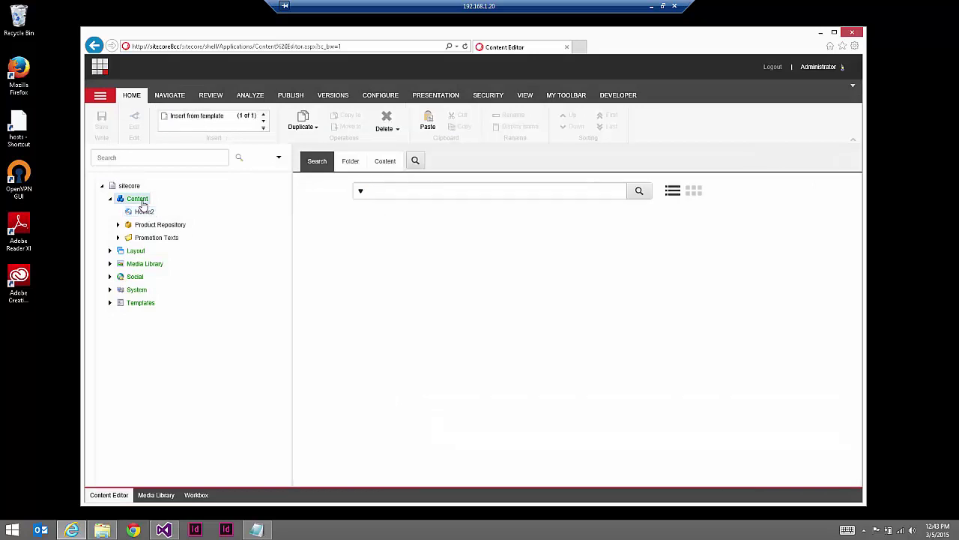
pyautogui.click(210, 124)
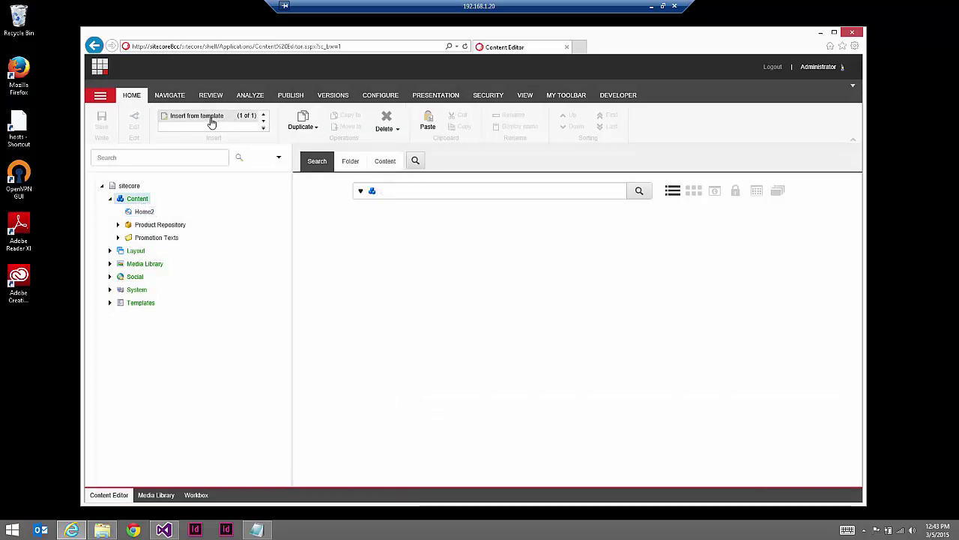
pyautogui.click(217, 216)
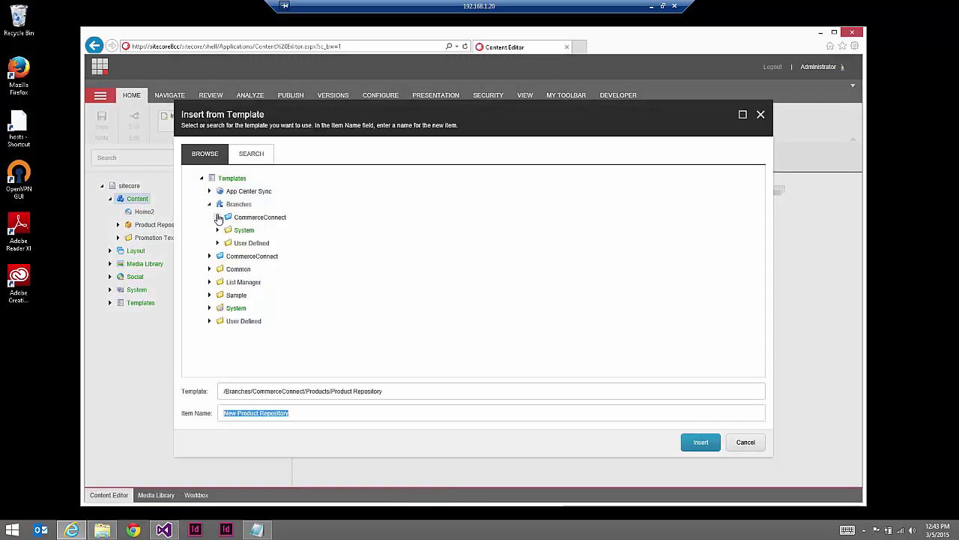
pyautogui.click(217, 243)
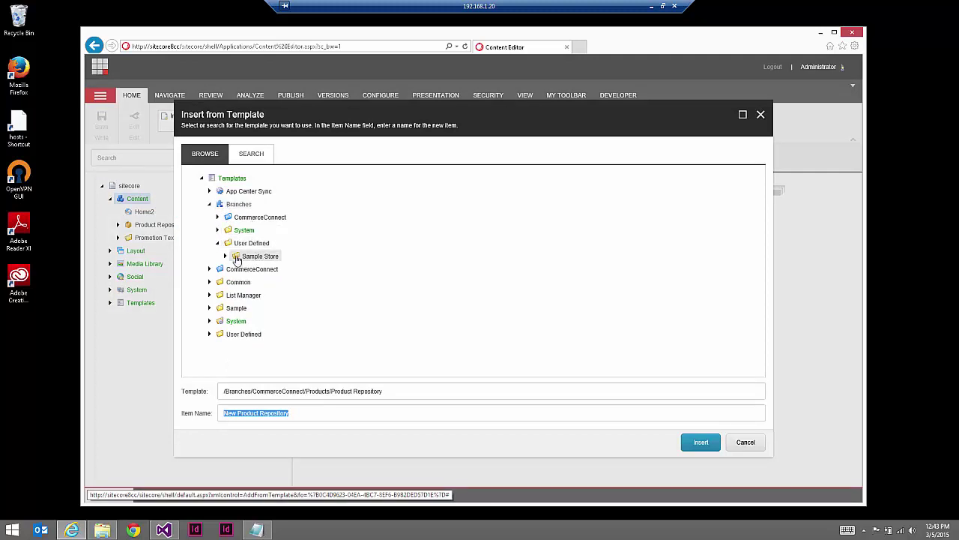
pyautogui.click(225, 256)
pyautogui.click(268, 268)
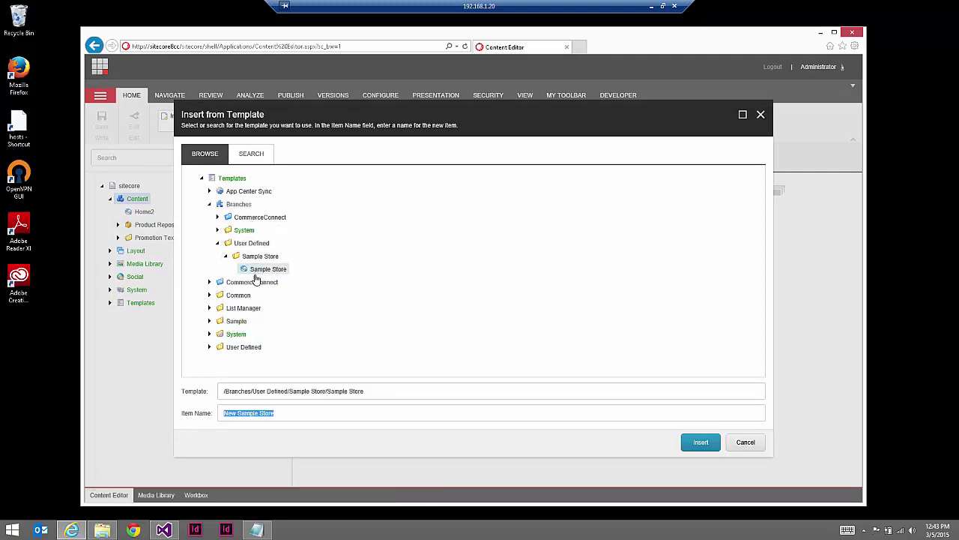
pyautogui.click(260, 416)
pyautogui.moveTo(276, 414); pyautogui.dragTo(190, 409)
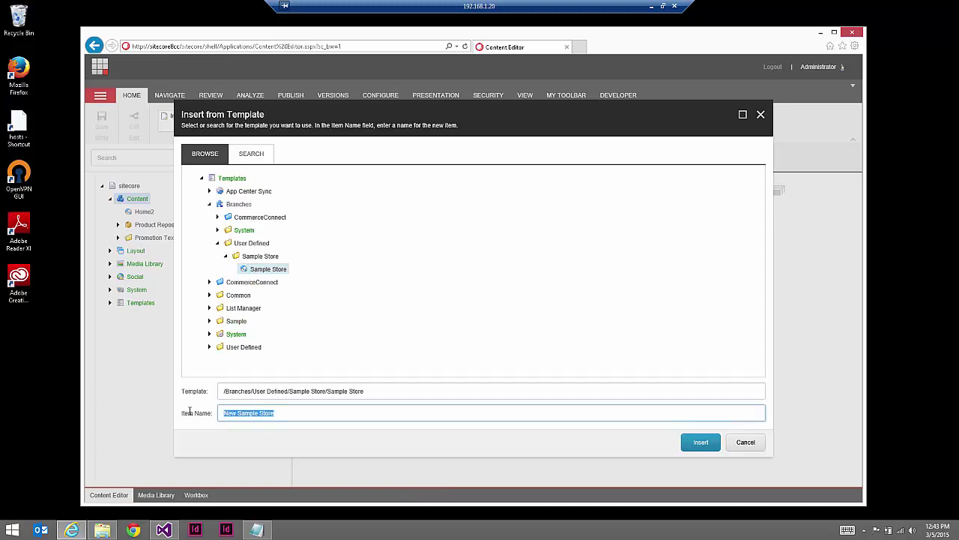
pyautogui.write('Home')
pyautogui.click(693, 447)
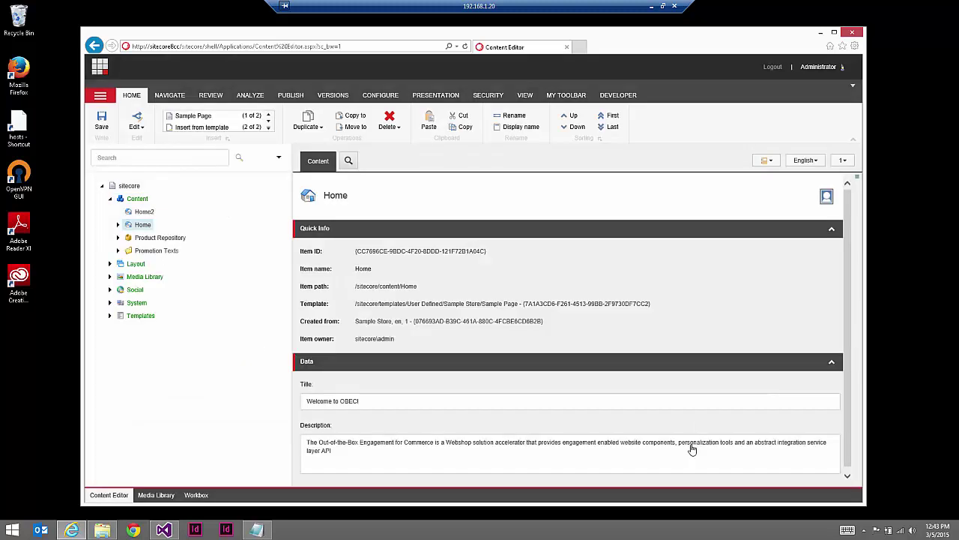
pyautogui.click(119, 225)
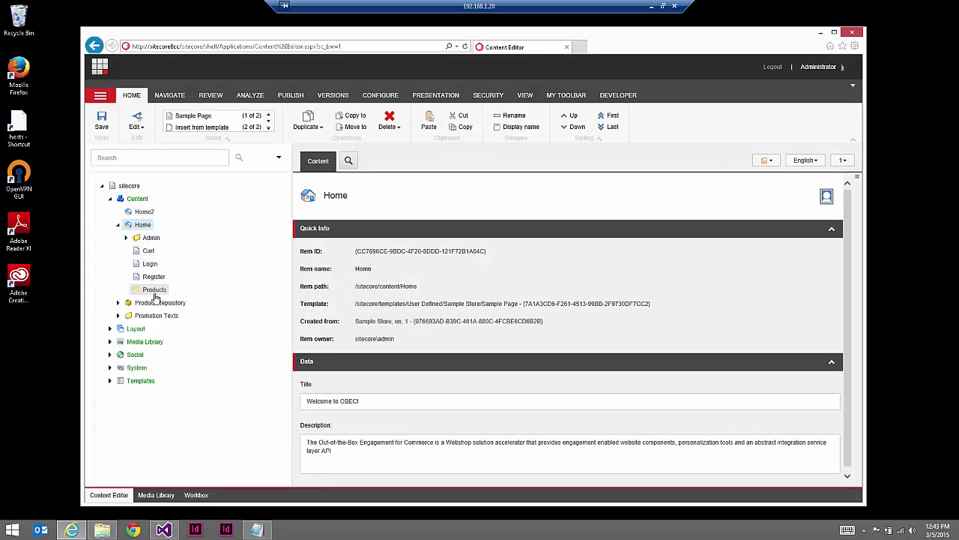
pyautogui.click(142, 214)
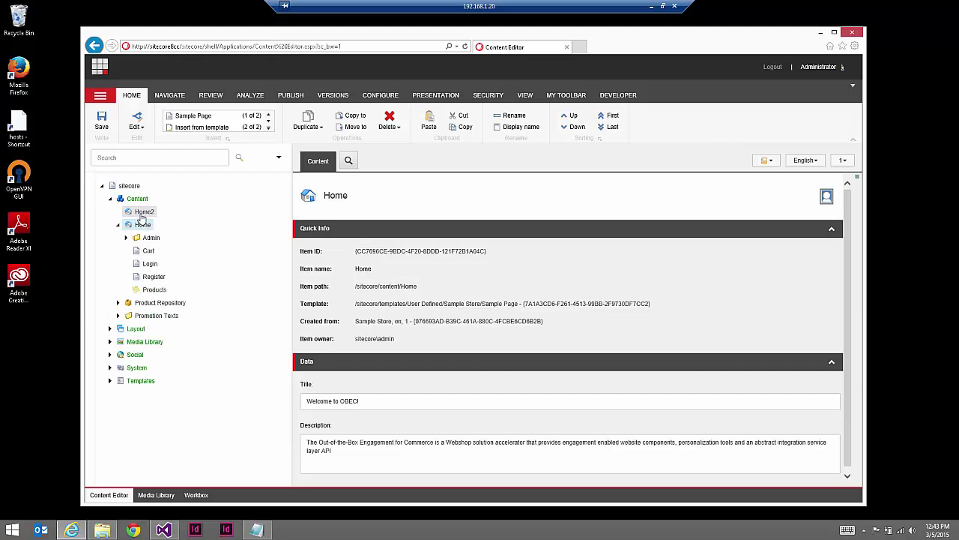
# Delete Home2, linking its references to the new Home item under Content
pyautogui.click(388, 129)
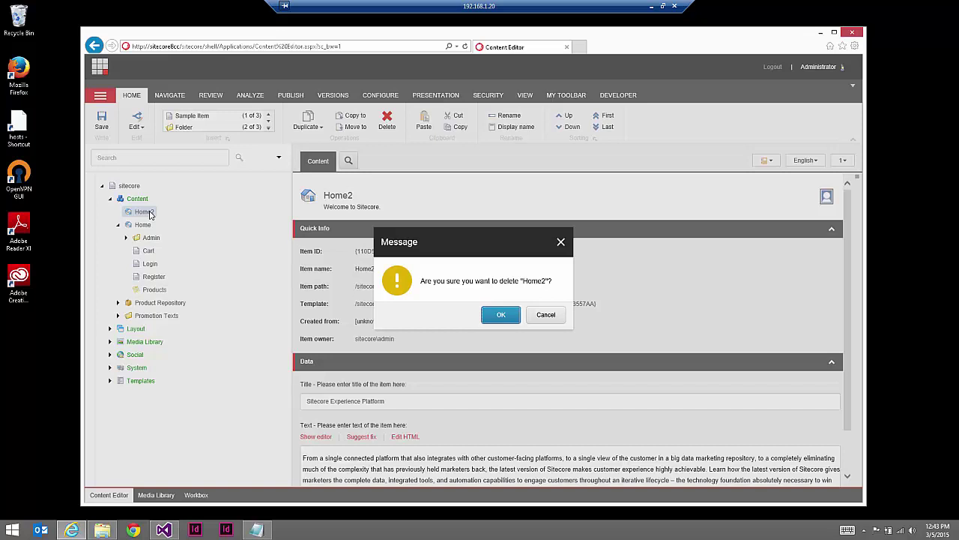
pyautogui.click(498, 314)
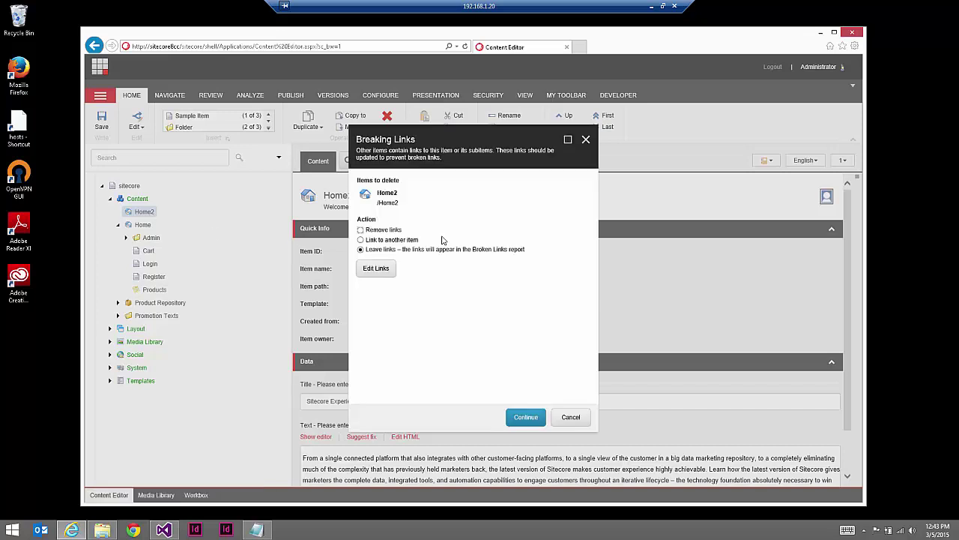
pyautogui.click(361, 240)
pyautogui.click(525, 416)
pyautogui.click(384, 201)
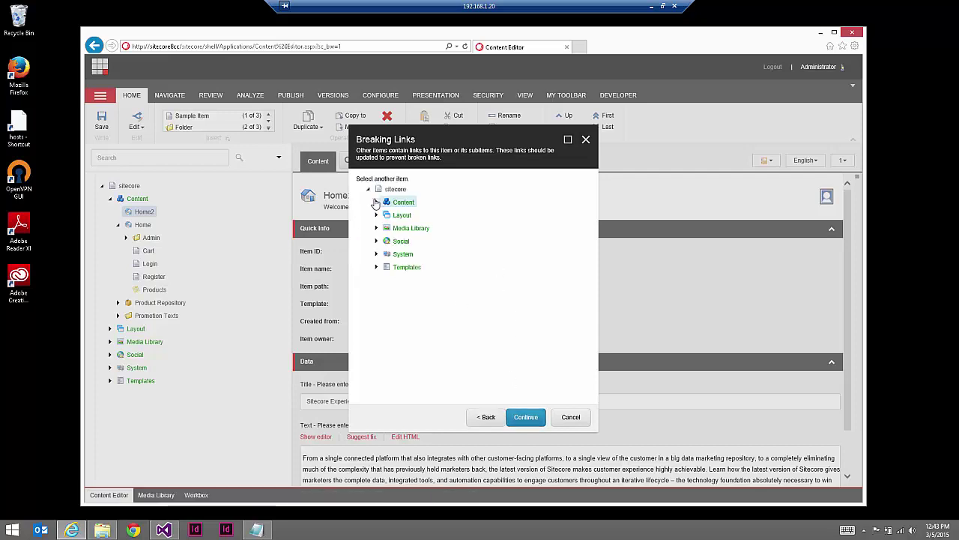
pyautogui.click(408, 228)
pyautogui.click(526, 417)
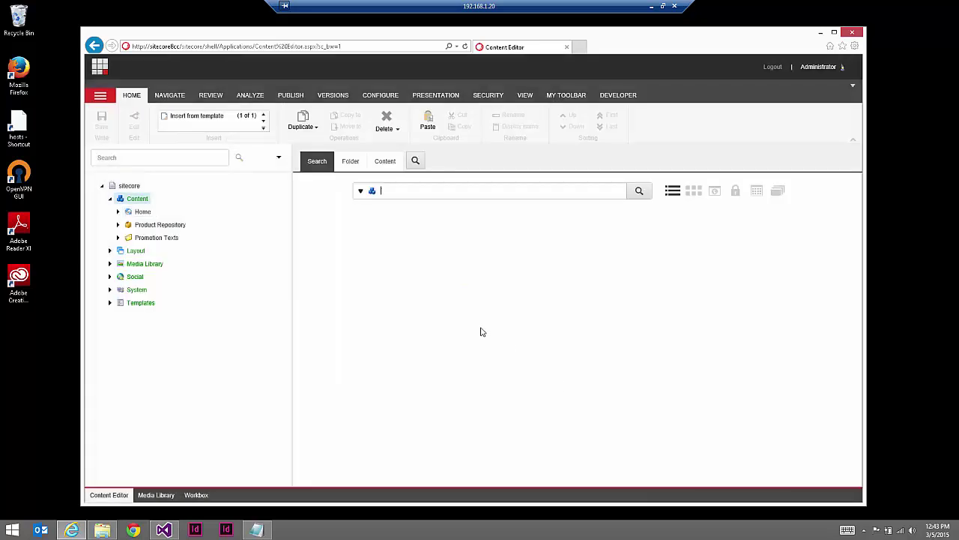
pyautogui.click(117, 212)
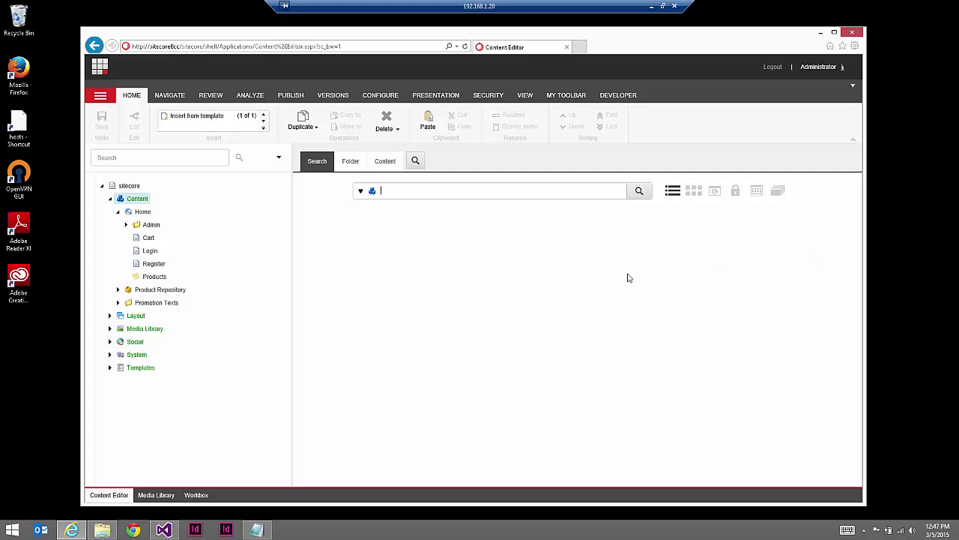
# Read the readme step for creating 'StarterKit Abandoned Carts' under Engagement Plans/CommerceConnect
pyautogui.click(262, 529)
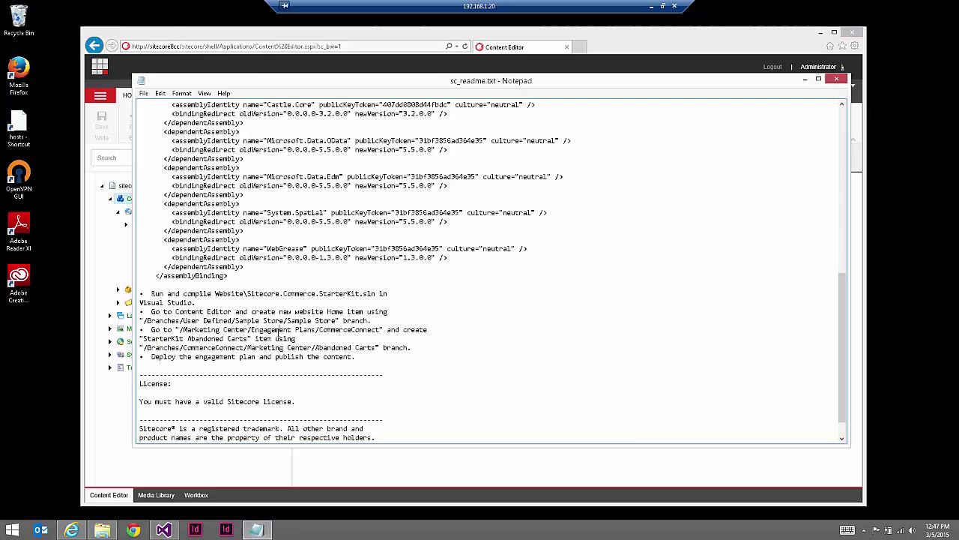
pyautogui.press('Up')
pyautogui.moveTo(150, 329); pyautogui.dragTo(317, 339)
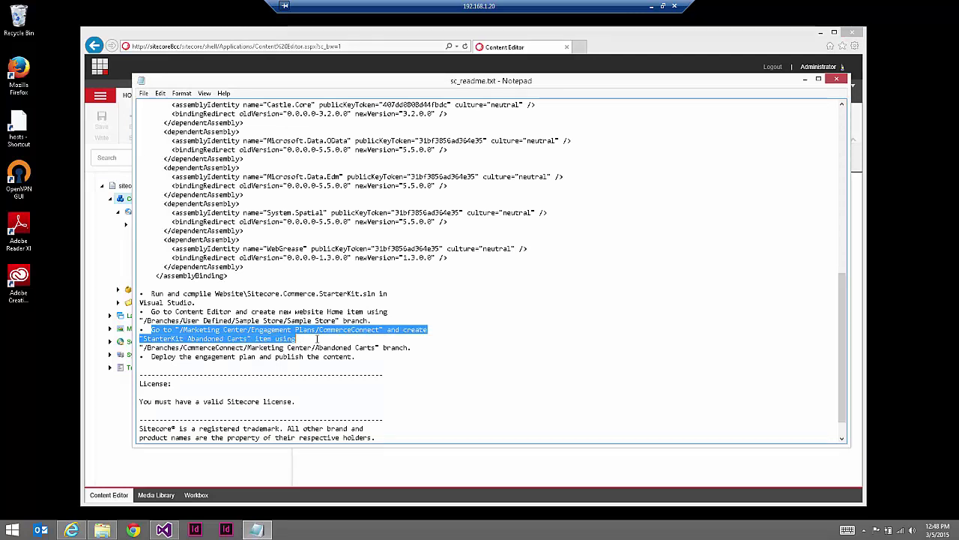
pyautogui.click(220, 330)
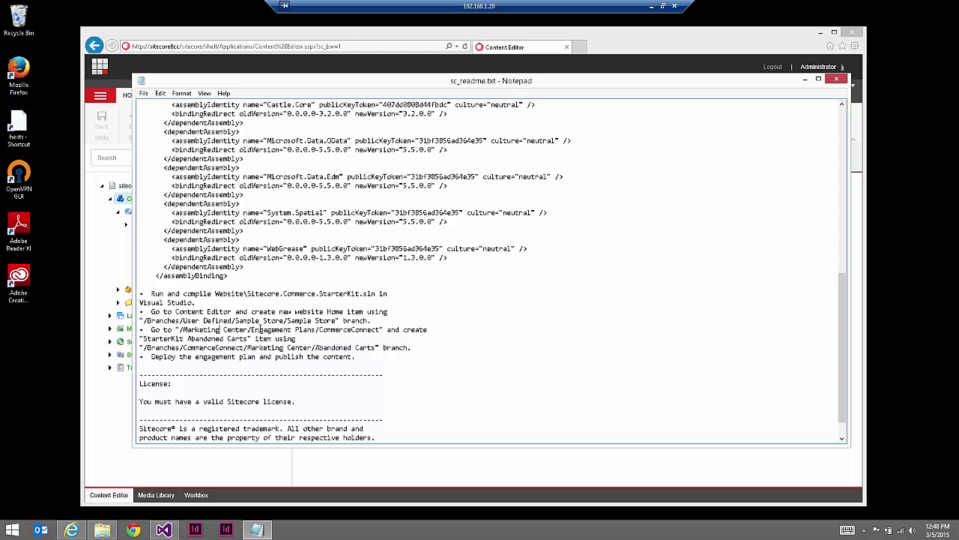
pyautogui.moveTo(250, 330); pyautogui.dragTo(388, 331)
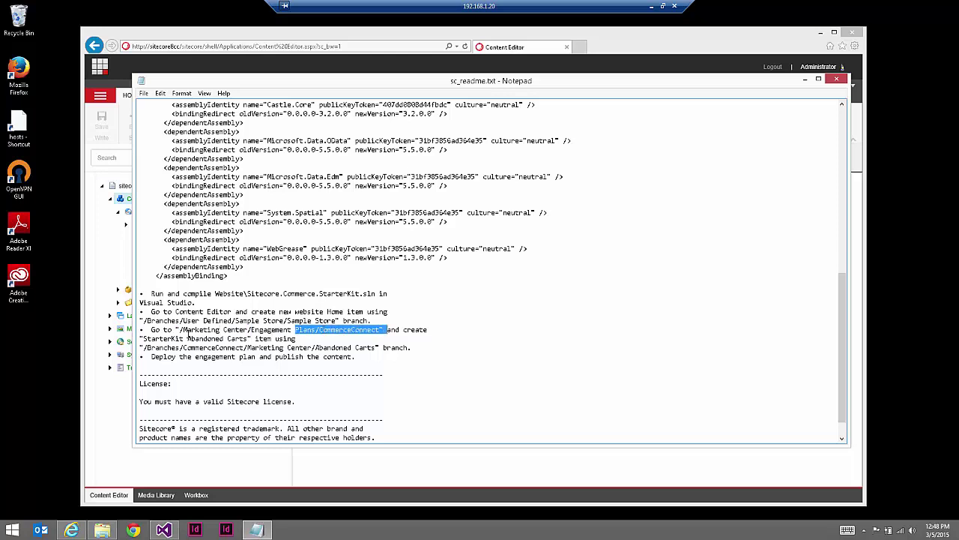
pyautogui.click(166, 338)
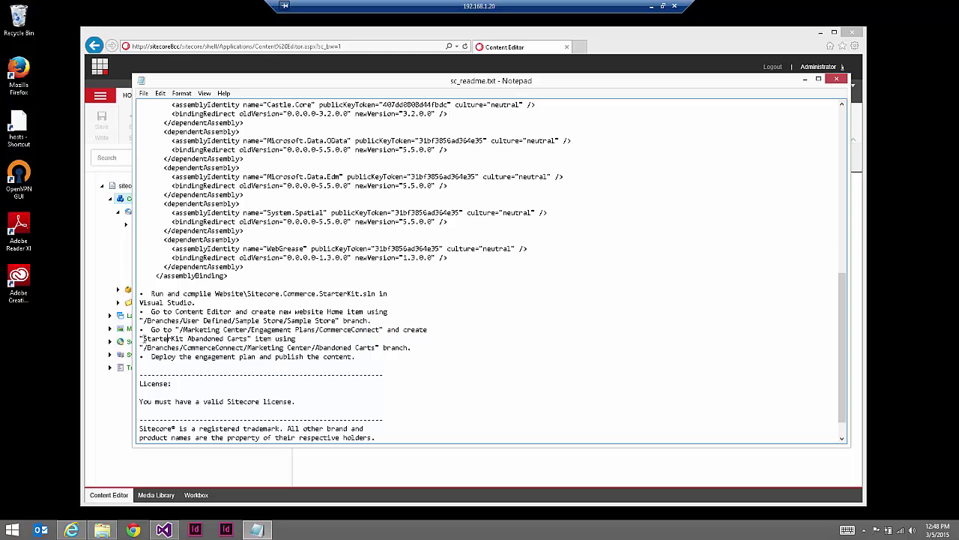
pyautogui.moveTo(143, 338); pyautogui.dragTo(248, 341)
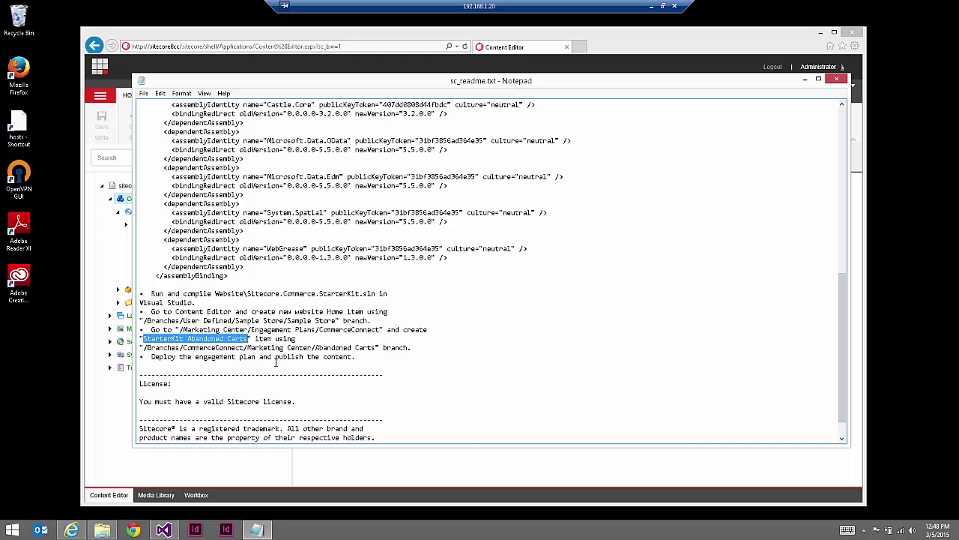
pyautogui.click(144, 338)
pyautogui.moveTo(143, 338); pyautogui.dragTo(184, 338)
pyautogui.click(145, 338)
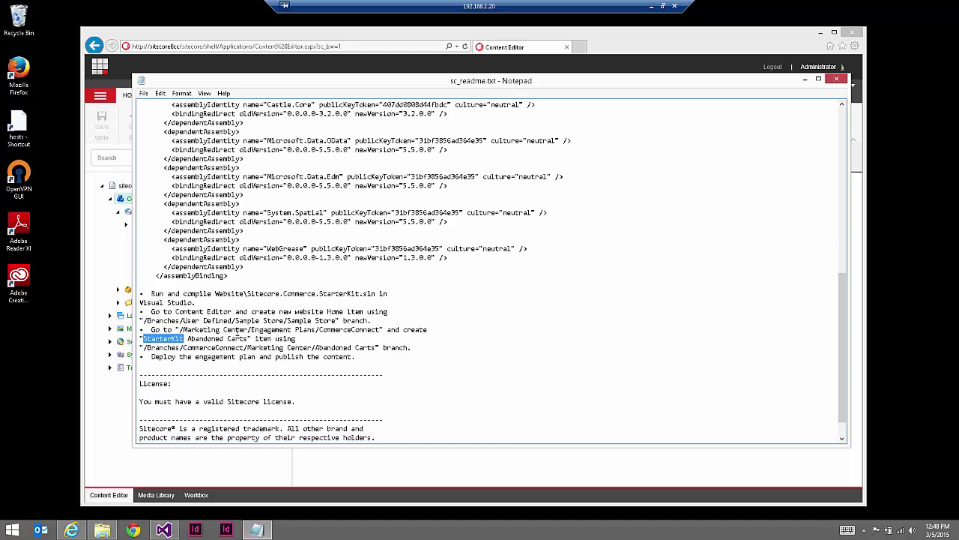
pyautogui.click(217, 348)
# Navigate to System > Marketing Control Panel > Engagement Plans > CommerceConnect
pyautogui.click(297, 502)
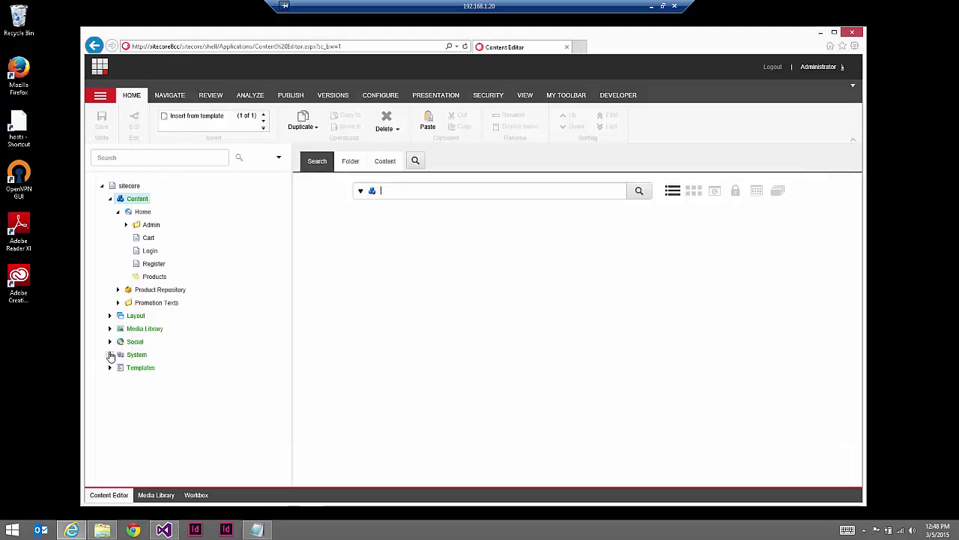
pyautogui.click(110, 354)
pyautogui.click(118, 432)
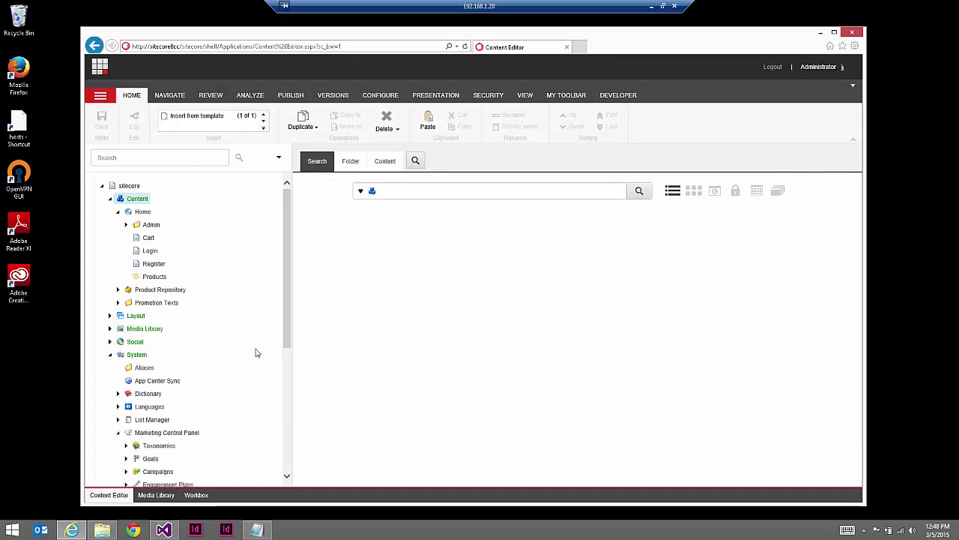
pyautogui.scroll(-5, 291, 307)
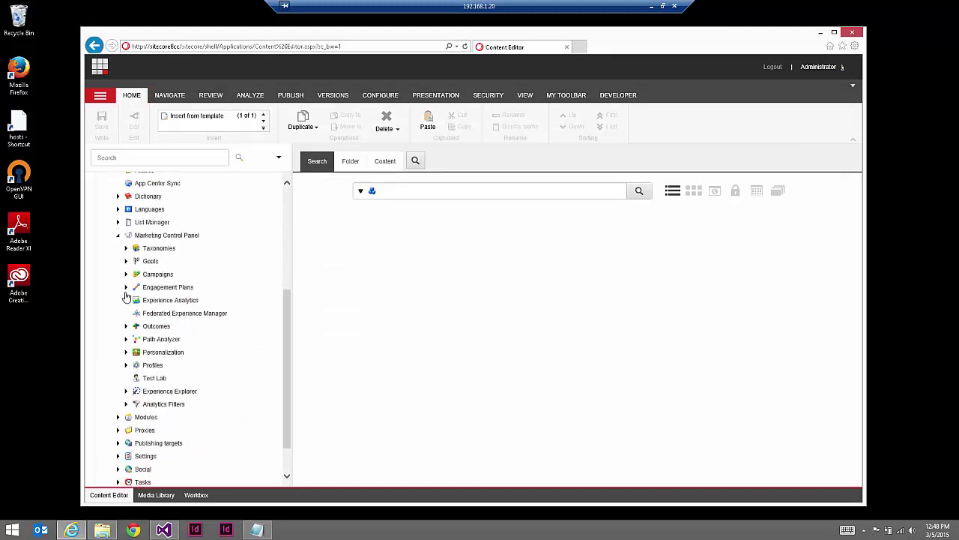
pyautogui.click(126, 287)
pyautogui.click(156, 301)
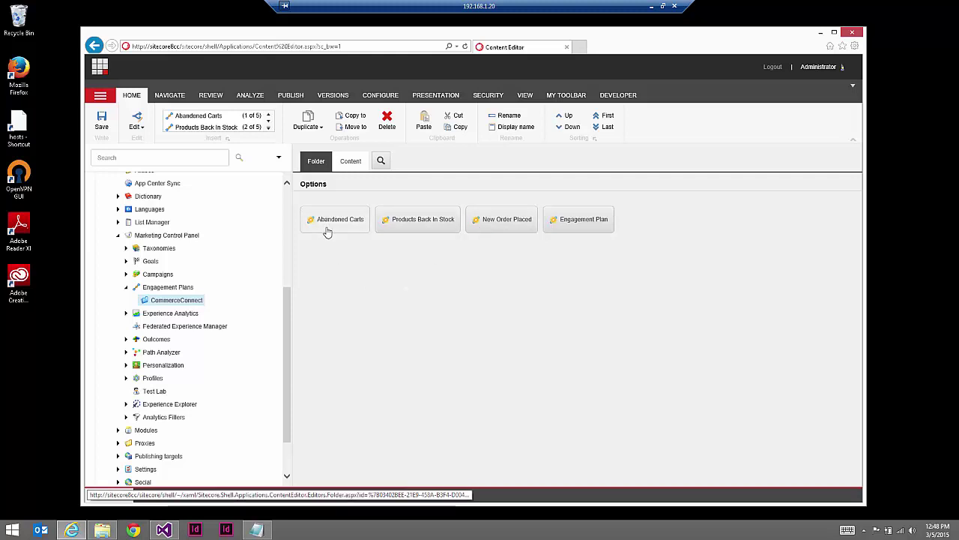
# Insert an Abandoned Carts engagement plan named 'StarterKit Abandoned Carts'
pyautogui.click(452, 229)
pyautogui.click(389, 288)
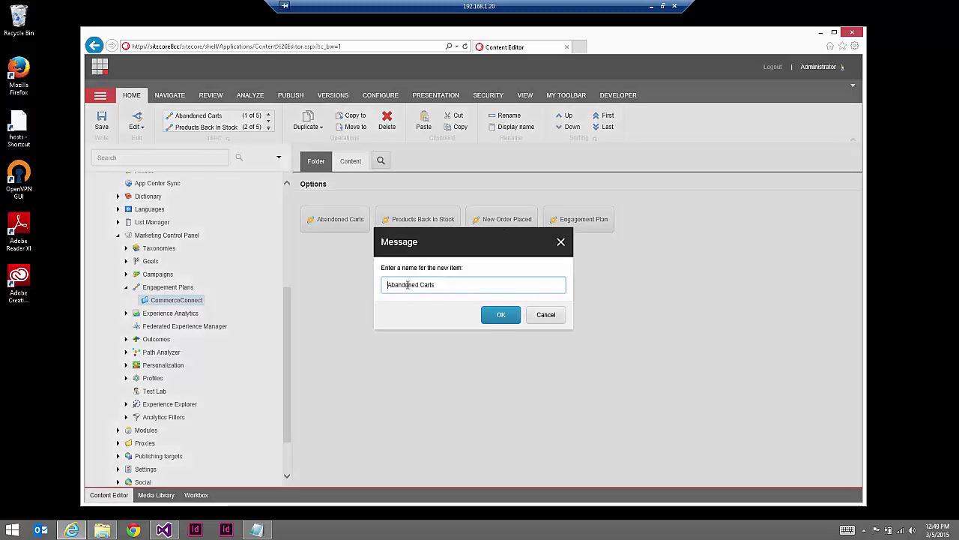
pyautogui.write('StarterKit')
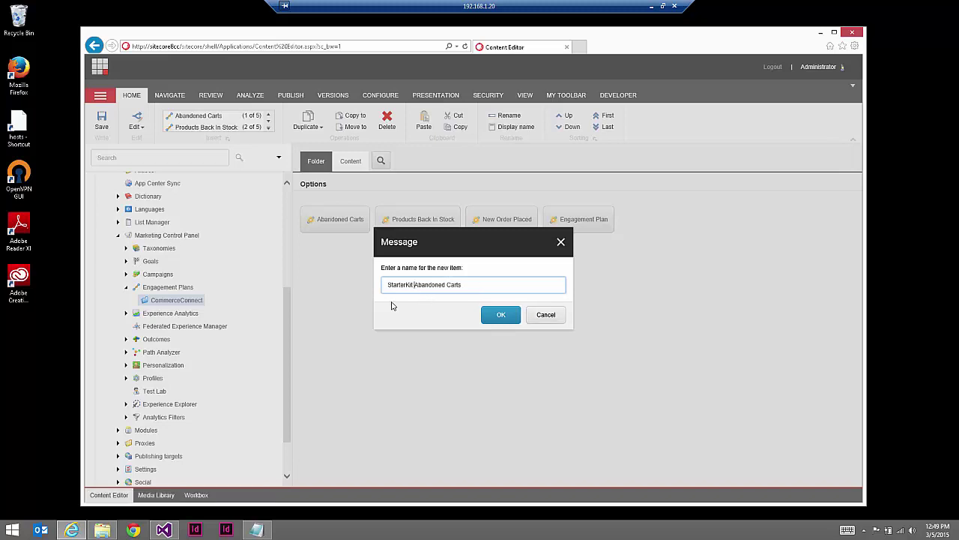
pyautogui.click(502, 316)
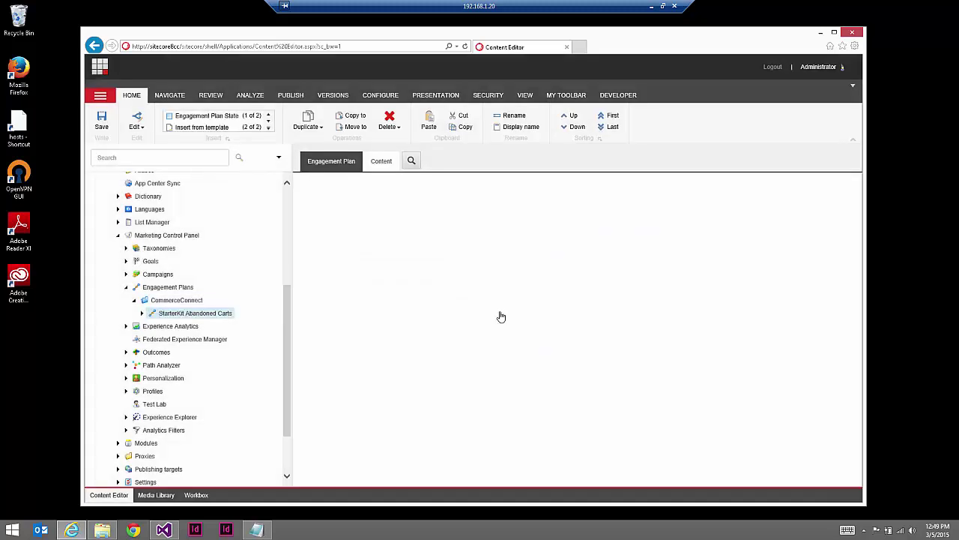
# Deploy the StarterKit Abandoned Carts engagement plan from the Review tab with the comment 'Done'
pyautogui.click(282, 99)
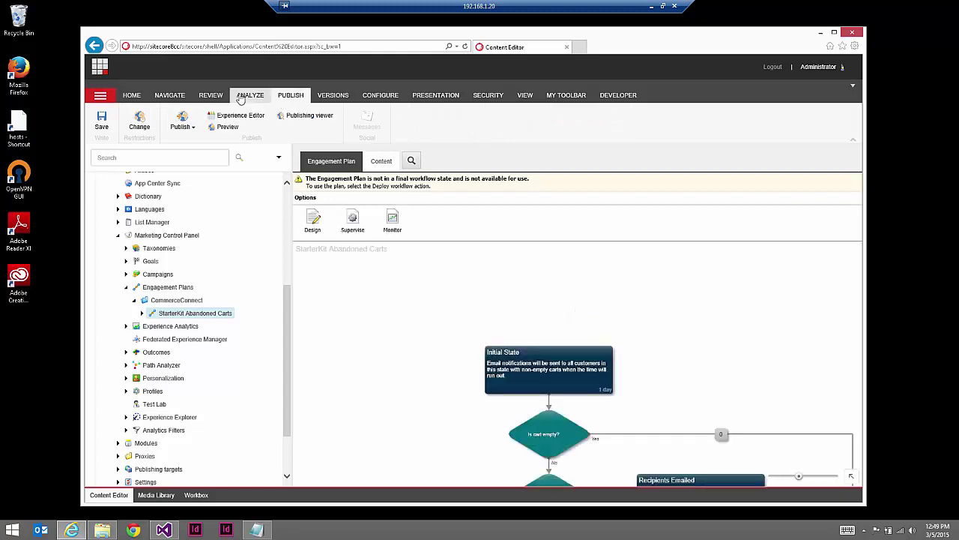
pyautogui.click(210, 95)
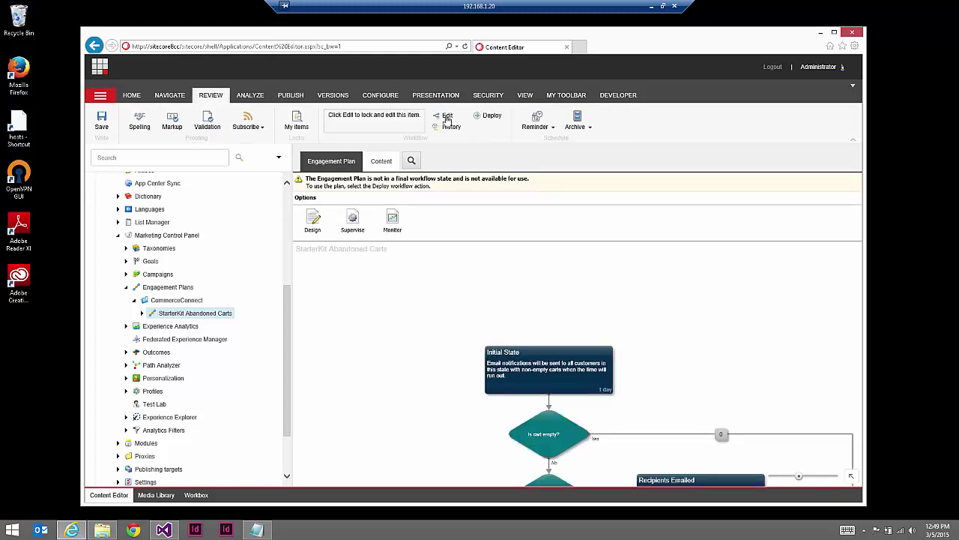
pyautogui.click(493, 116)
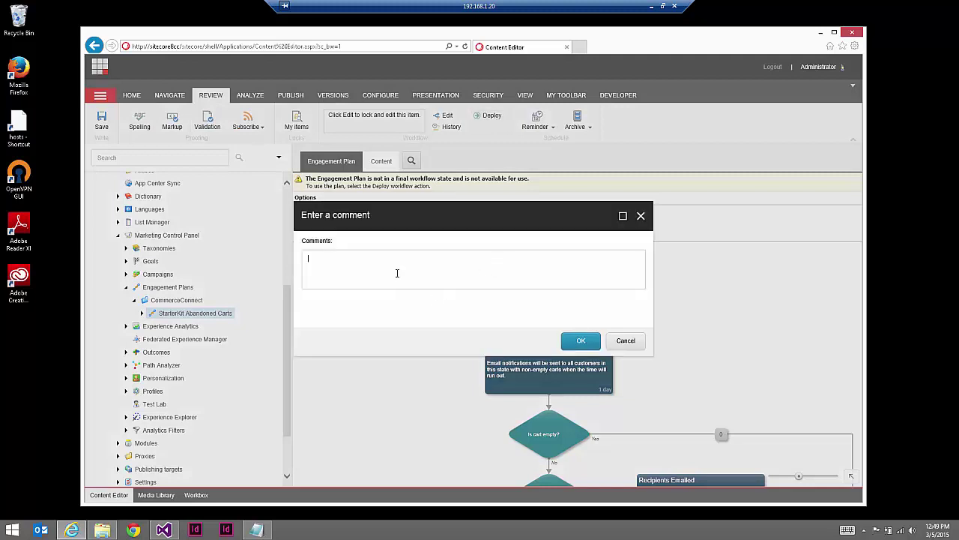
pyautogui.write('Done')
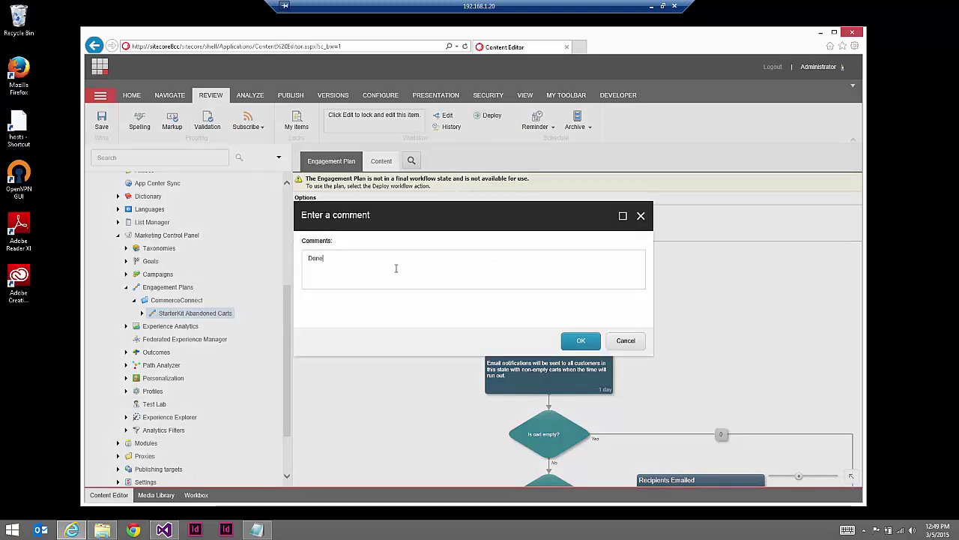
pyautogui.click(578, 347)
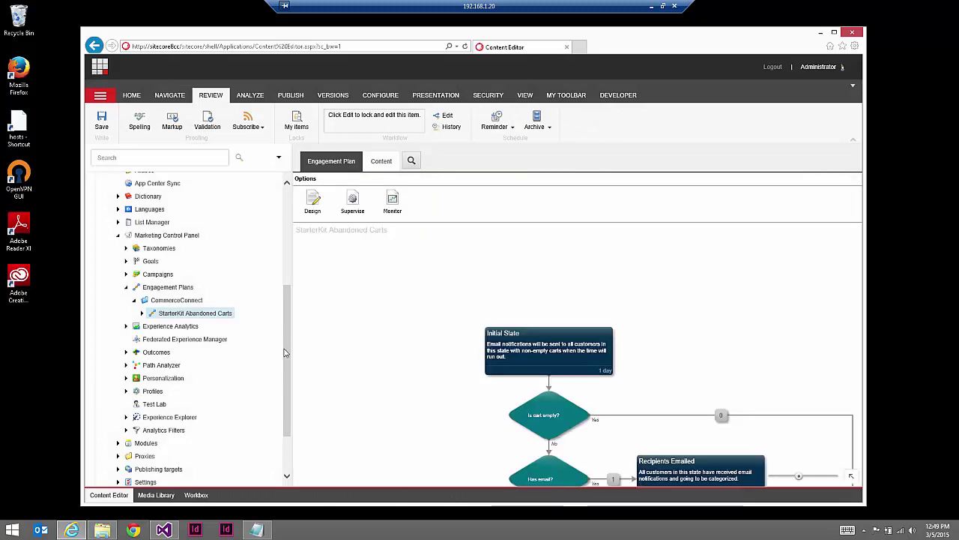
pyautogui.moveTo(289, 338); pyautogui.dragTo(287, 242)
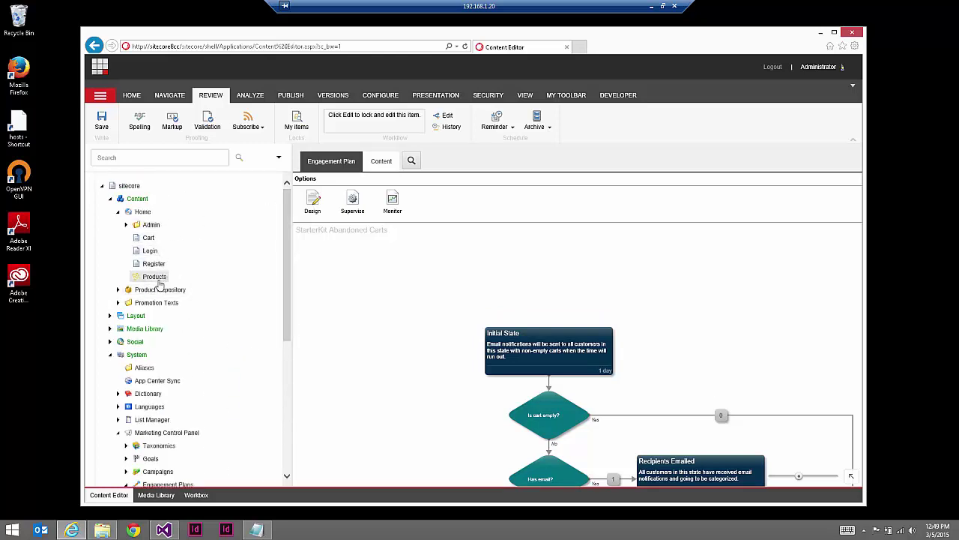
# Run Publish site with the Republish option and confirm republishing the whole database to Web
pyautogui.click(286, 95)
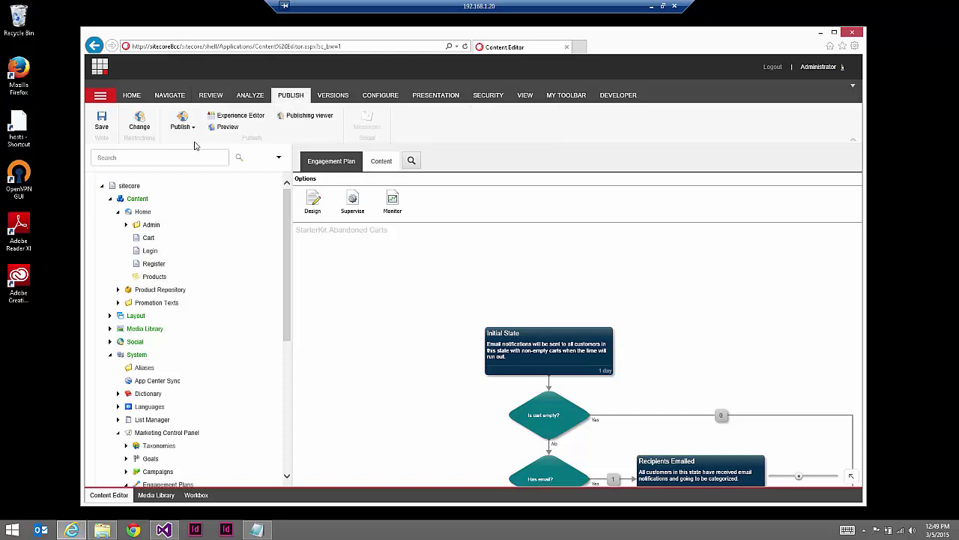
pyautogui.click(182, 126)
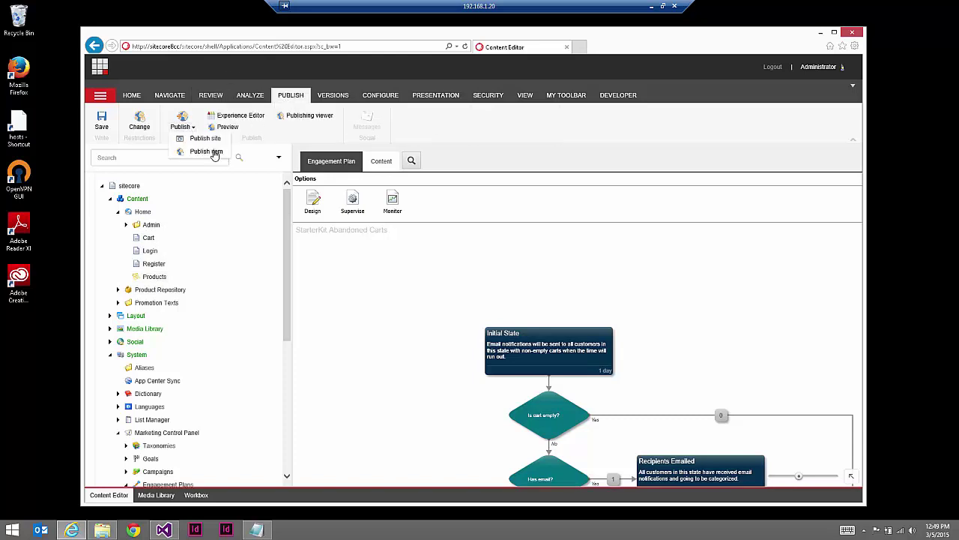
pyautogui.click(214, 140)
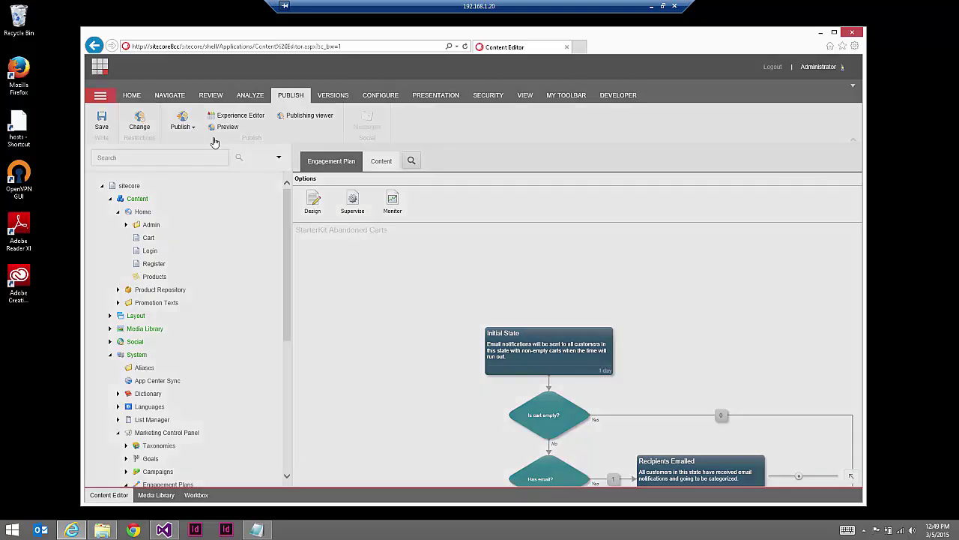
pyautogui.click(527, 418)
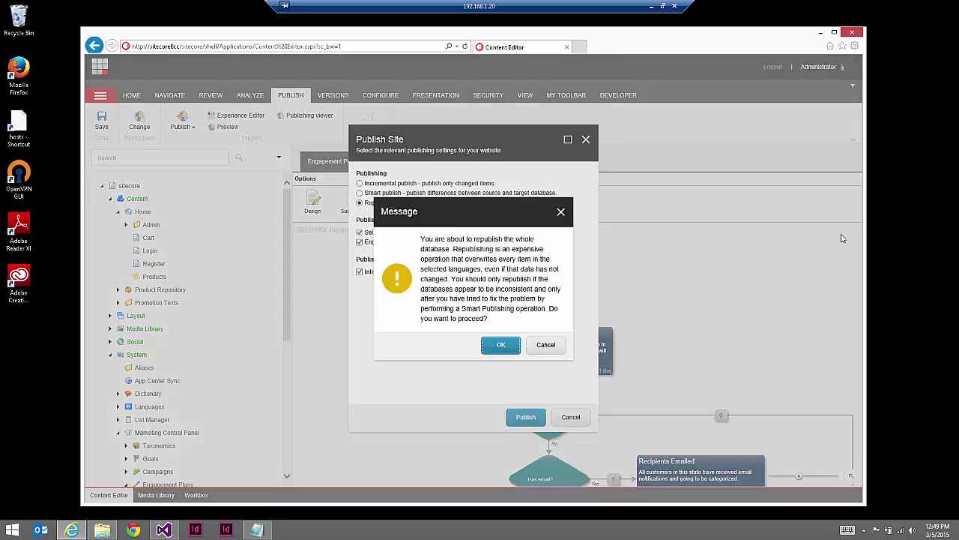
pyautogui.click(508, 350)
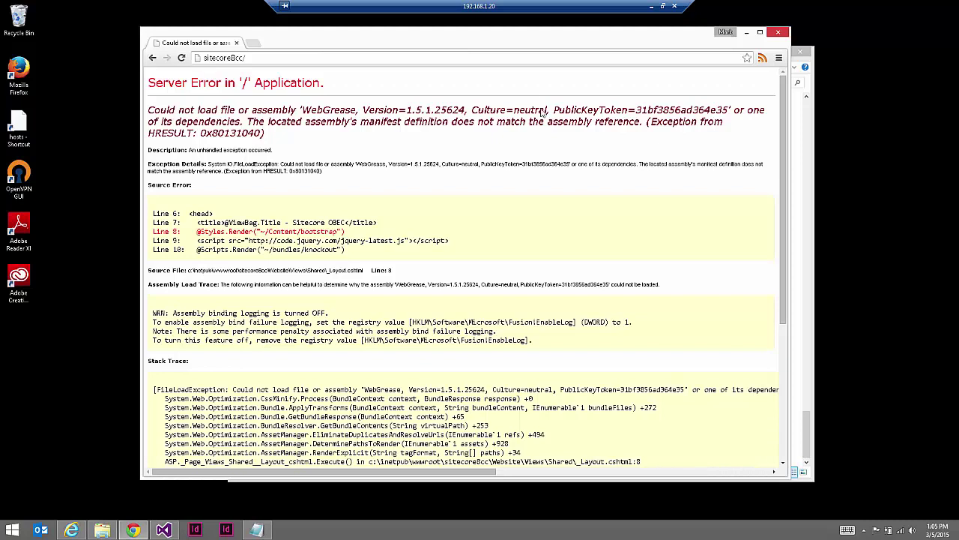
# Load sitecoreBcc/ and highlight the WebGrease Version=1.5.1.25624 cited in the server error
pyautogui.click(287, 59)
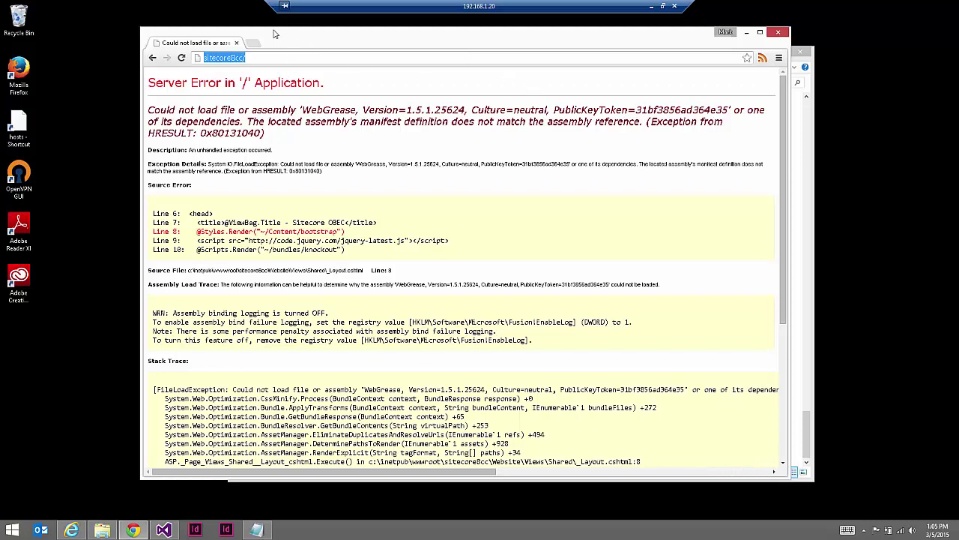
pyautogui.moveTo(276, 33); pyautogui.dragTo(229, 24)
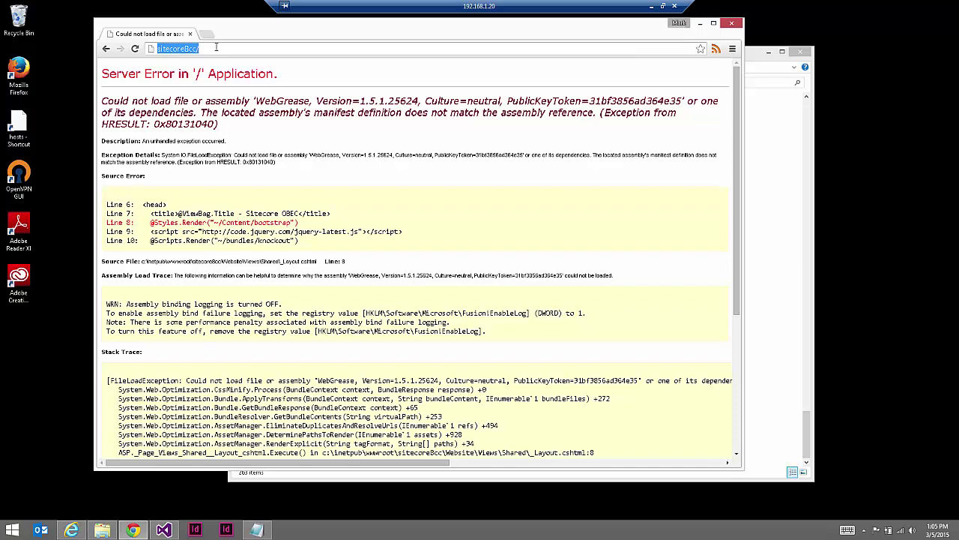
pyautogui.click(373, 99)
pyautogui.moveTo(266, 101); pyautogui.dragTo(420, 100)
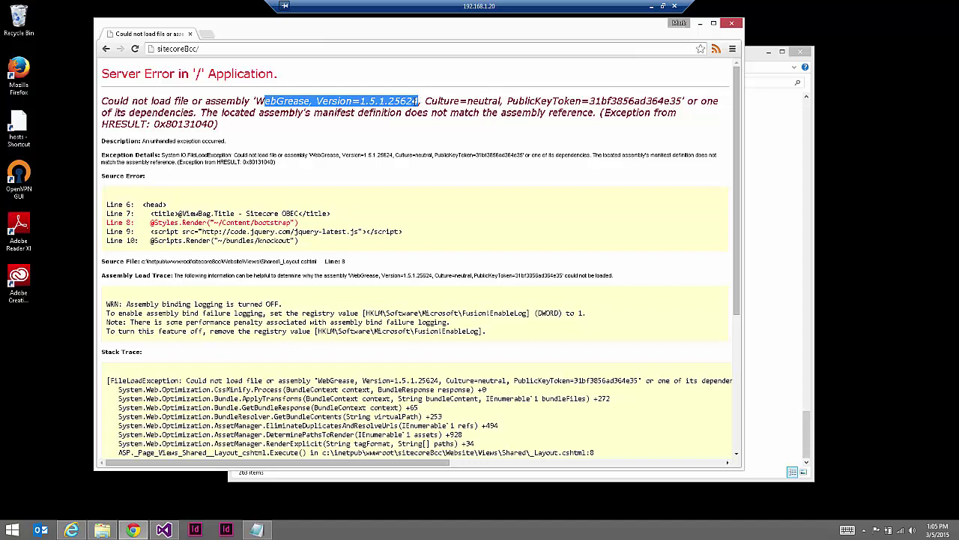
pyautogui.click(396, 103)
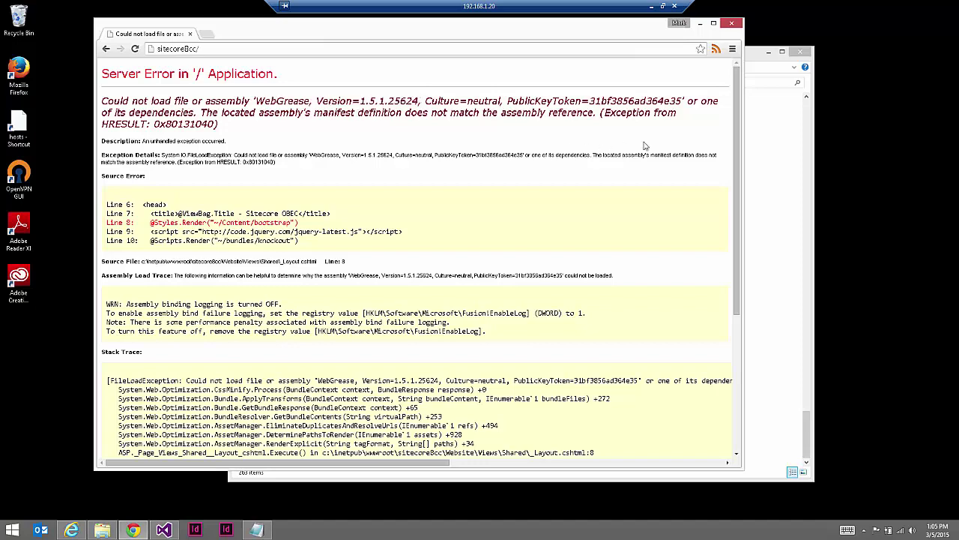
pyautogui.click(757, 60)
# Highlight the WebGrease binding redirect (0.0.0.0-1.3.0.0 to 1.3.0.0) in sc_readme.txt
pyautogui.click(255, 531)
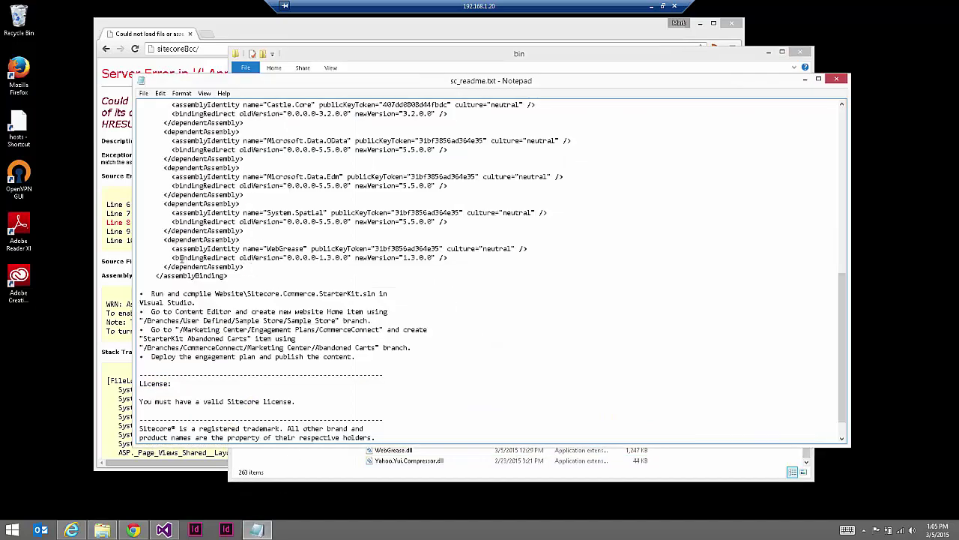
pyautogui.moveTo(143, 275); pyautogui.dragTo(142, 239)
pyautogui.click(347, 257)
pyautogui.moveTo(347, 257); pyautogui.dragTo(348, 262)
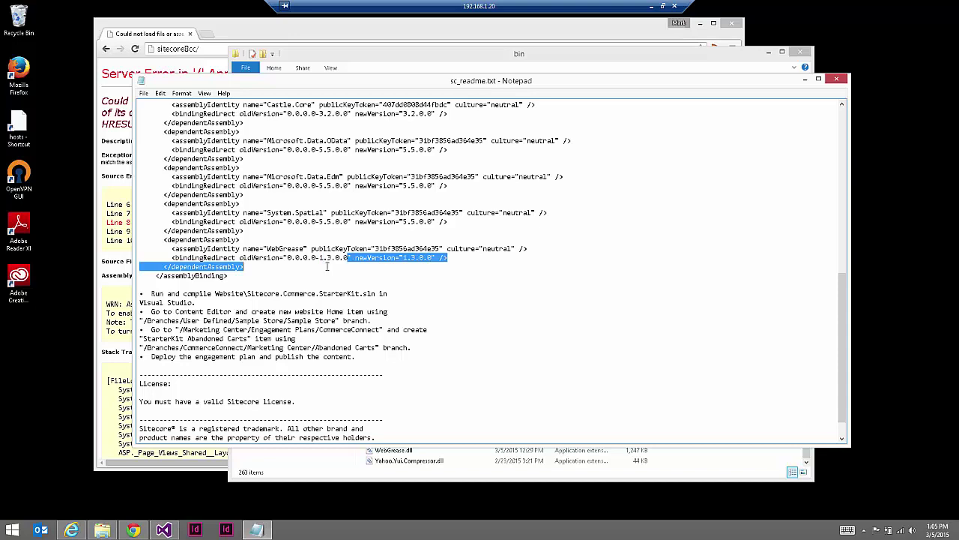
pyautogui.click(327, 266)
# Check WebGrease.dll's Details properties in the bin folder, showing product version 1.5.2.14234
pyautogui.click(389, 58)
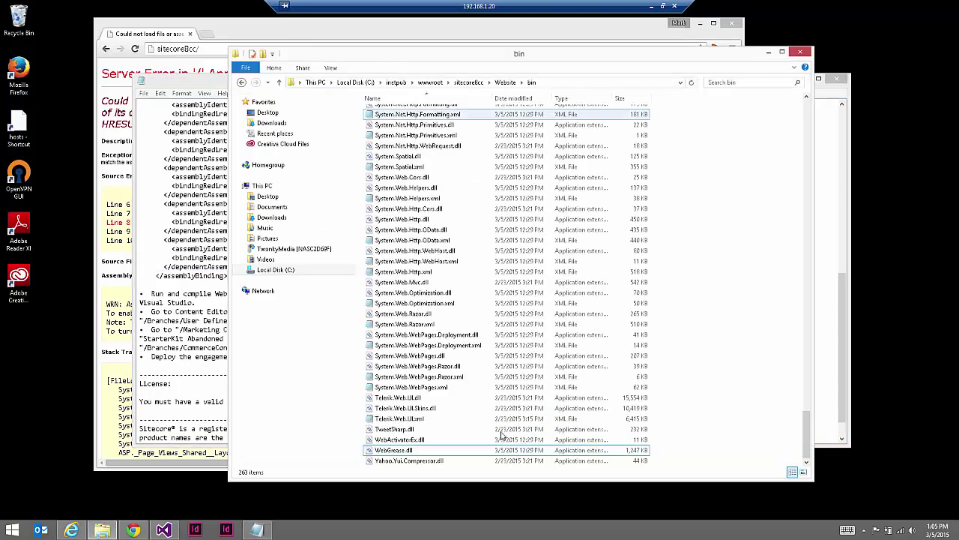
pyautogui.rightClick(413, 452)
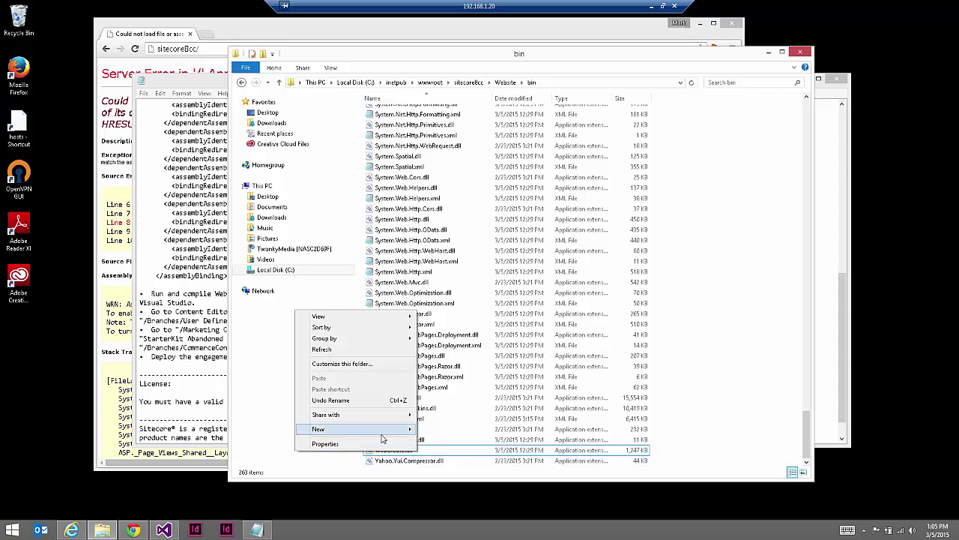
pyautogui.click(381, 444)
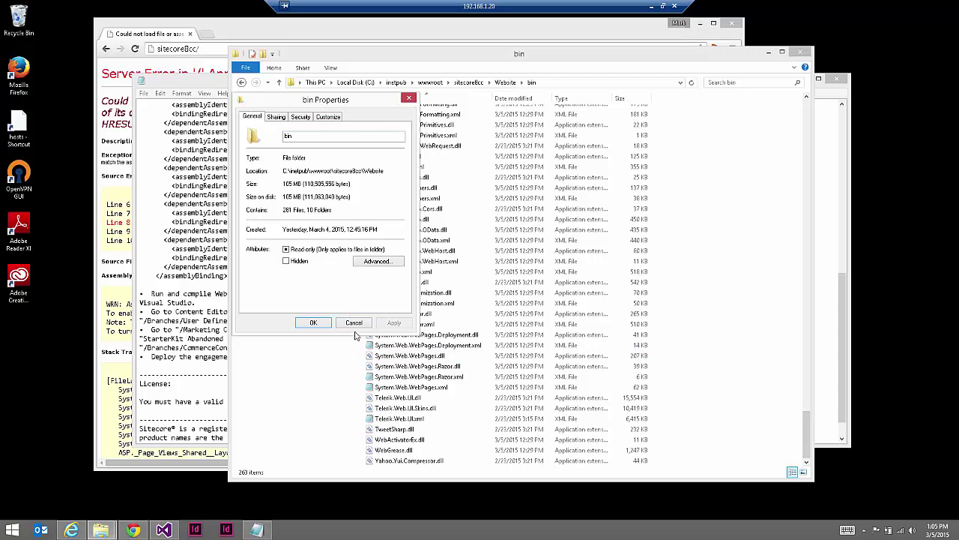
pyautogui.click(354, 323)
pyautogui.click(385, 449)
pyautogui.rightClick(385, 448)
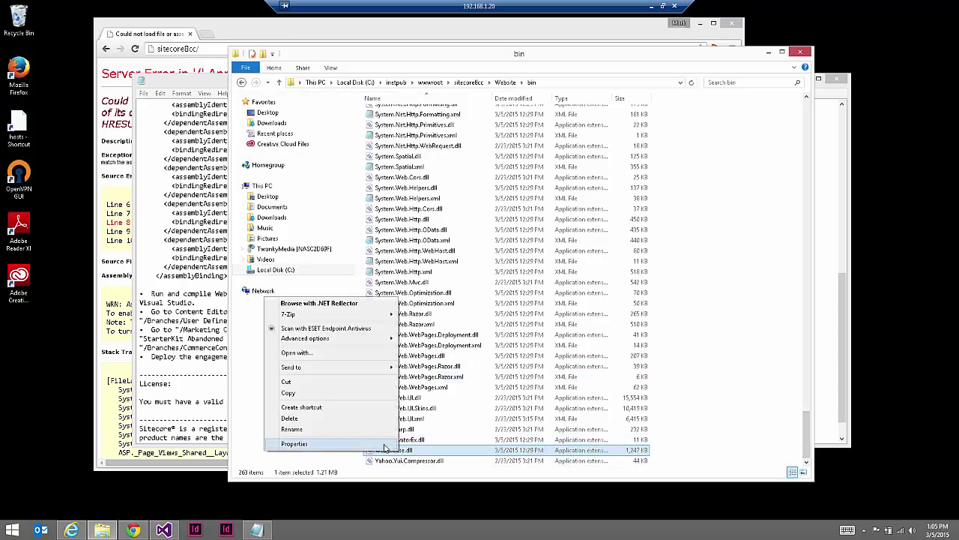
pyautogui.click(384, 445)
pyautogui.click(513, 284)
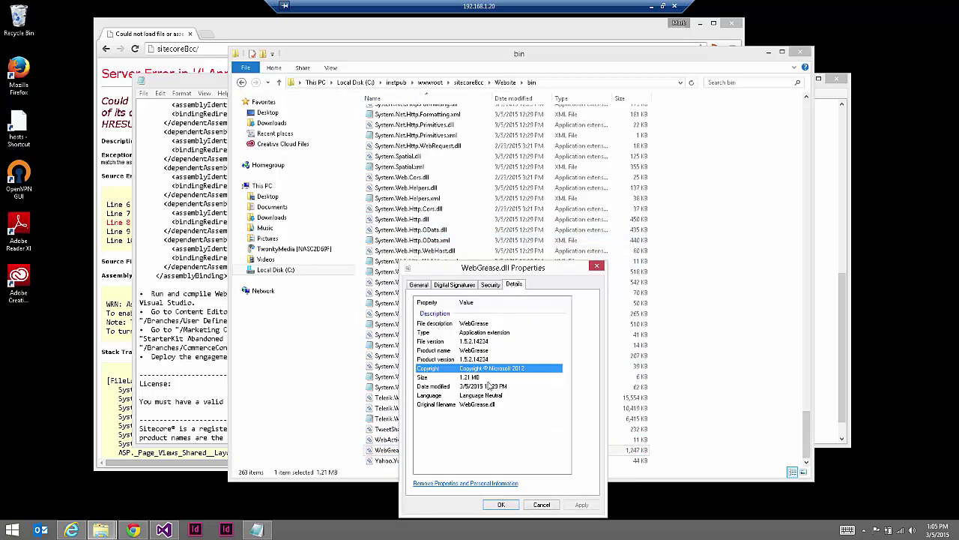
pyautogui.click(467, 359)
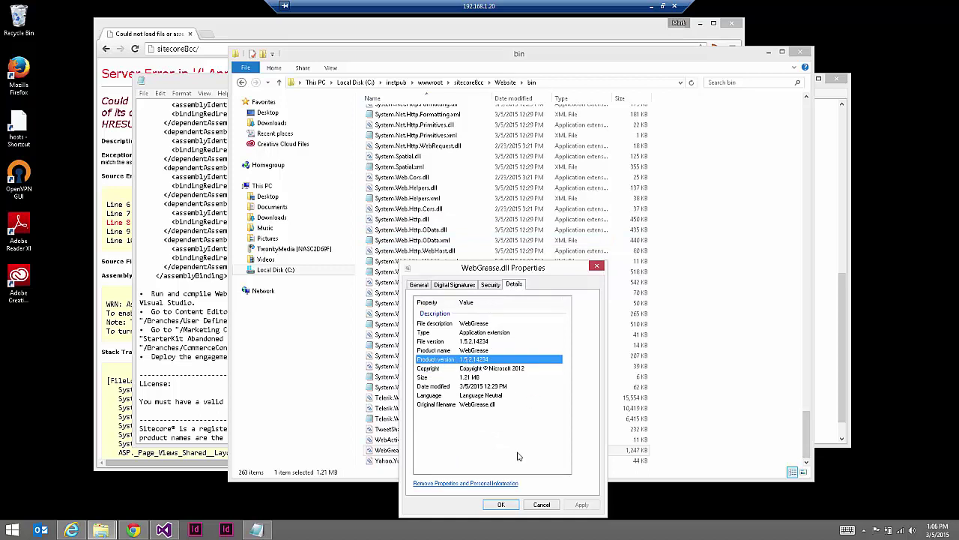
pyautogui.click(163, 530)
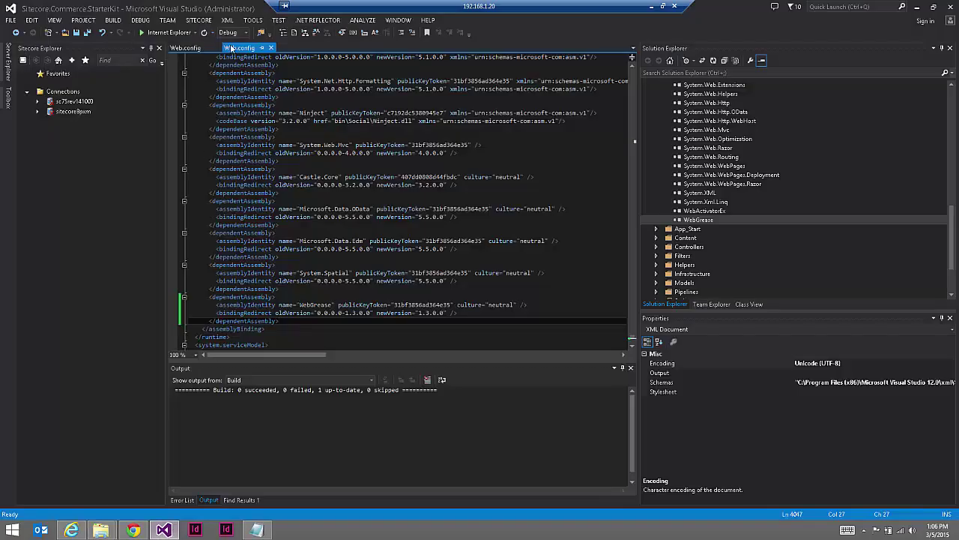
# Close the duplicate Web.config tab and start changing WebGrease's oldVersion upper bound to 1.5.2
pyautogui.click(191, 48)
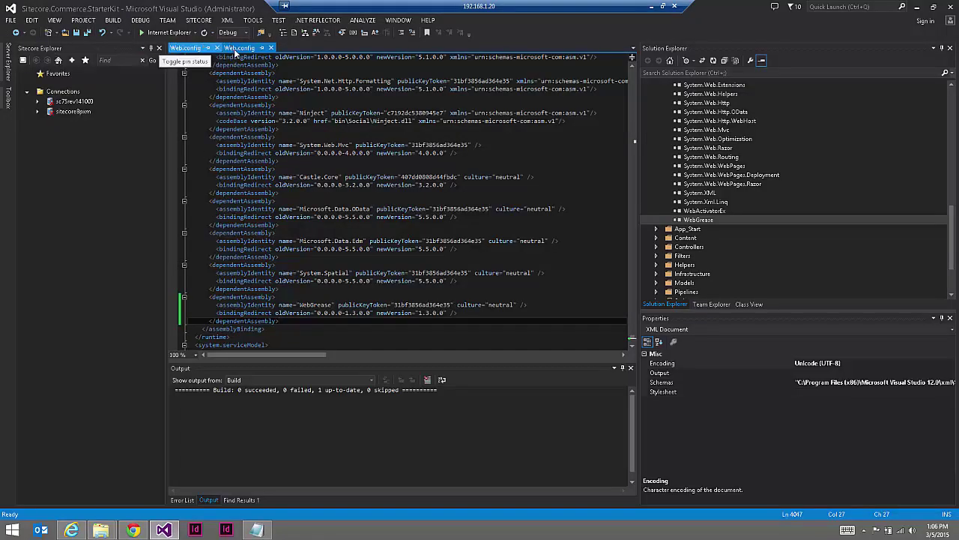
pyautogui.click(216, 48)
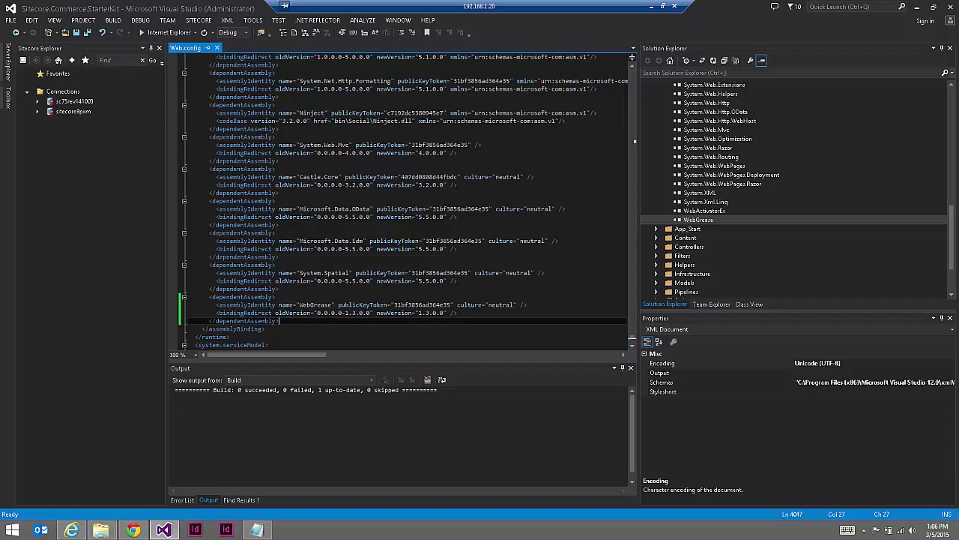
pyautogui.click(353, 312)
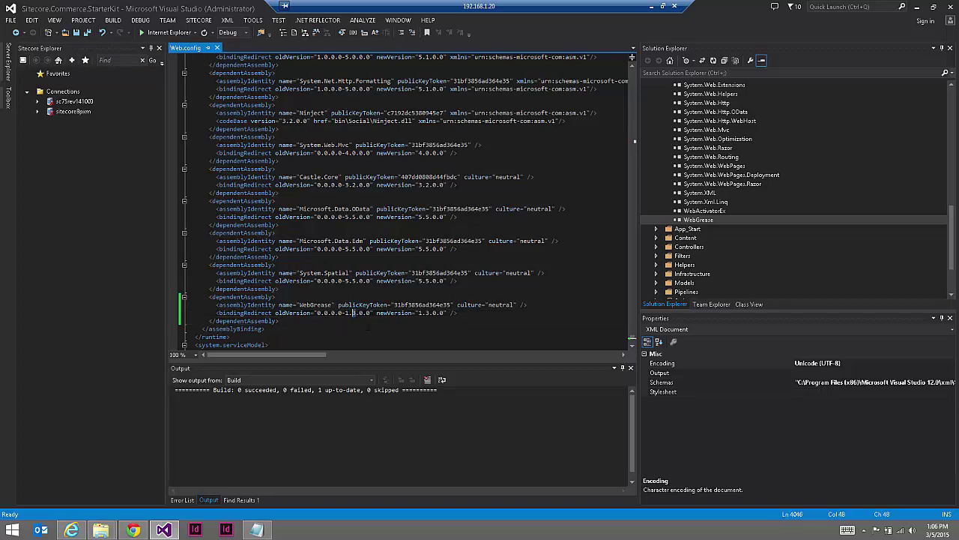
pyautogui.press('Delete')
pyautogui.write('5')
pyautogui.press('Right')
pyautogui.press('Delete')
pyautogui.write('2')
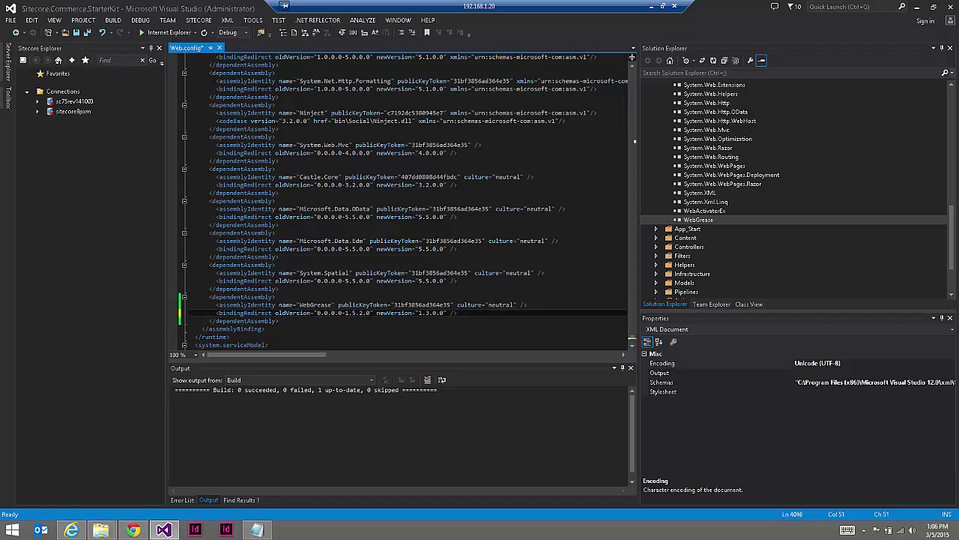
pyautogui.press('Left')
# Close the readme and finish the oldVersion upper bound as 1.5.2.14234, matching WebGrease.dll's version
pyautogui.click(256, 530)
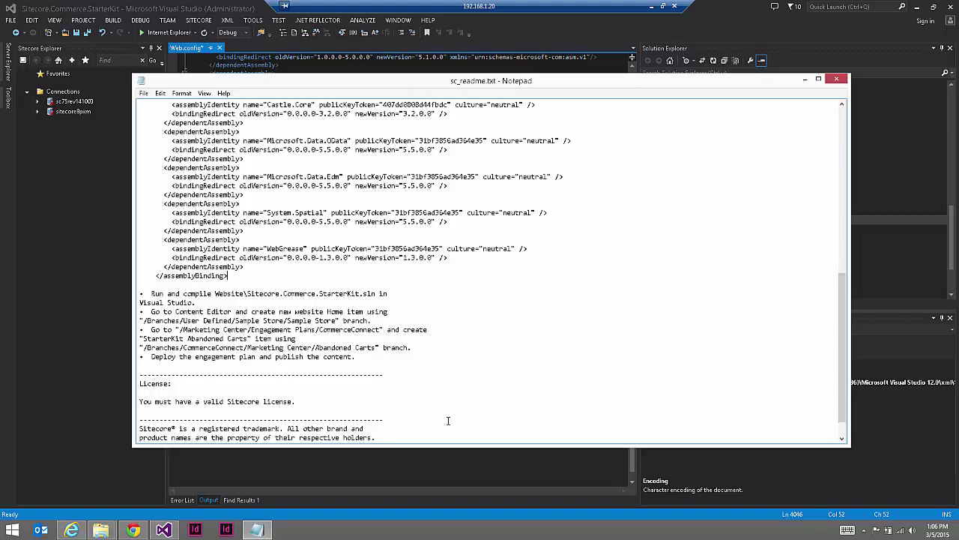
pyautogui.click(836, 79)
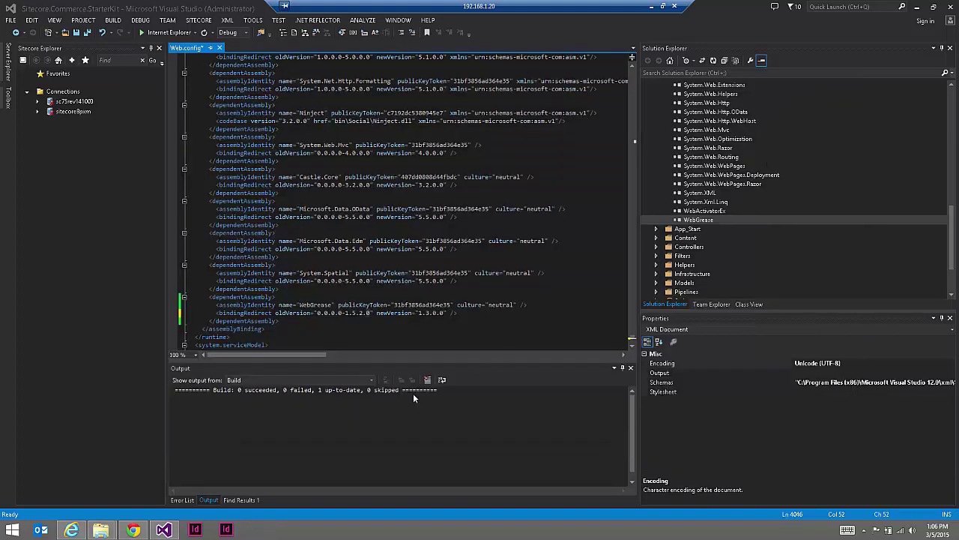
pyautogui.moveTo(100, 530)
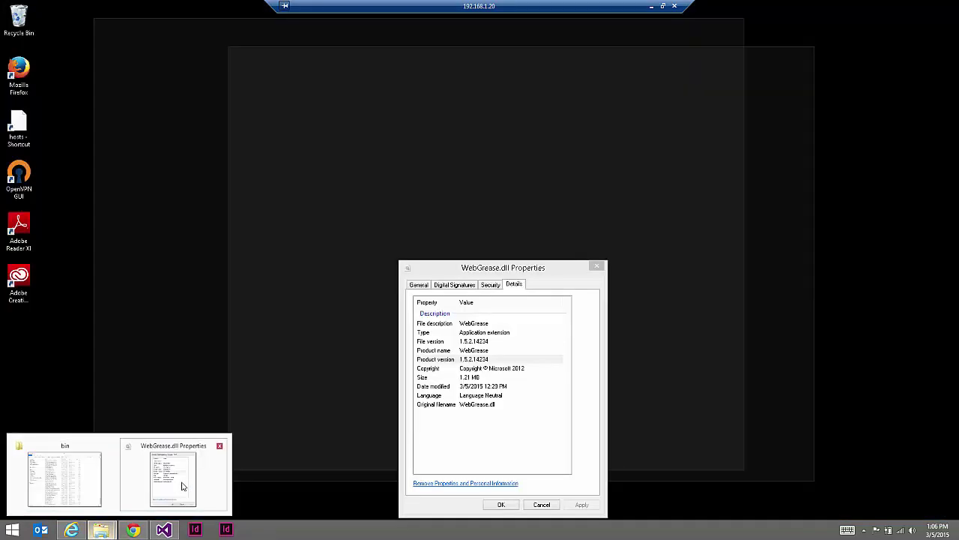
pyautogui.click(169, 479)
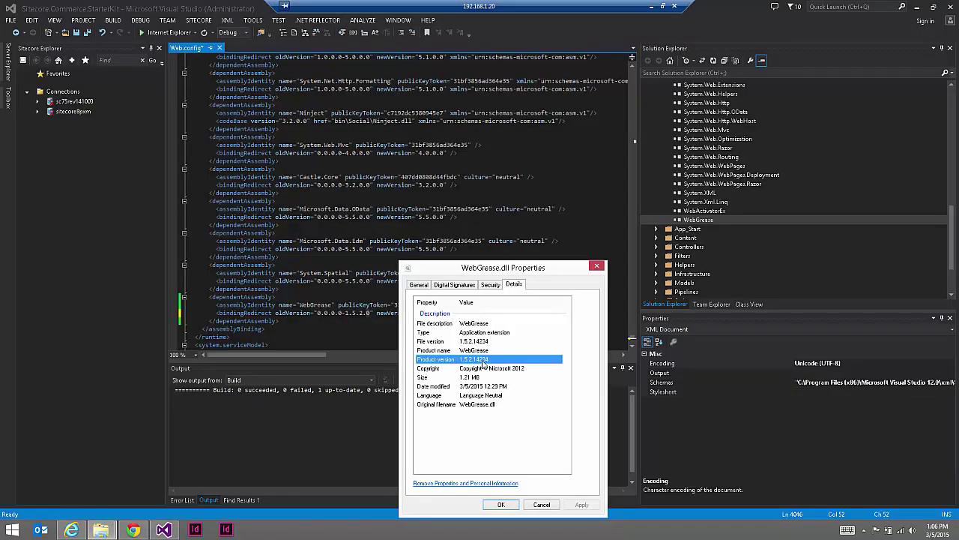
pyautogui.click(376, 313)
pyautogui.write('0')
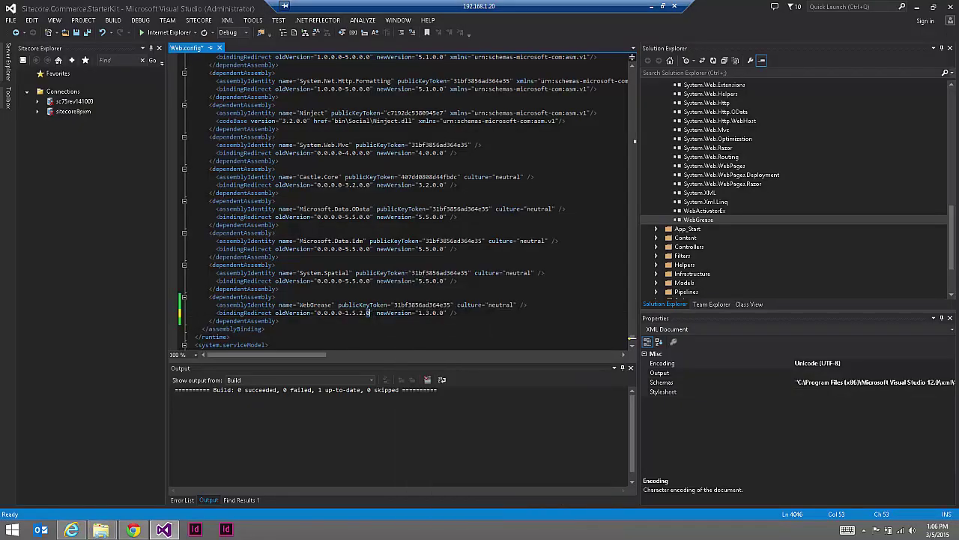
pyautogui.write('1')
pyautogui.write('4234')
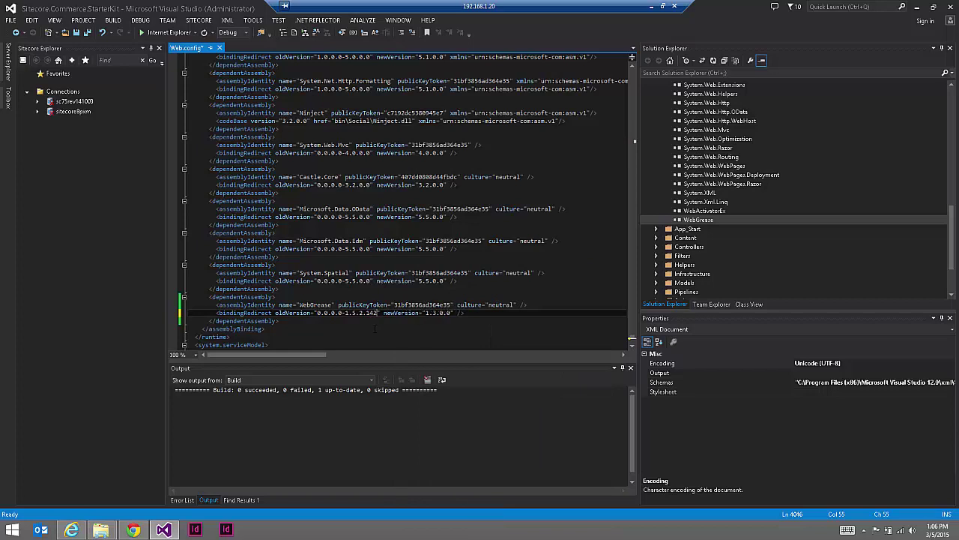
# Replace WebGrease's newVersion 1.3.0.0 with 1.5.2.14234 and save Web.config
pyautogui.moveTo(384, 312); pyautogui.dragTo(344, 313)
pyautogui.hotkey('ctrl', 'c')
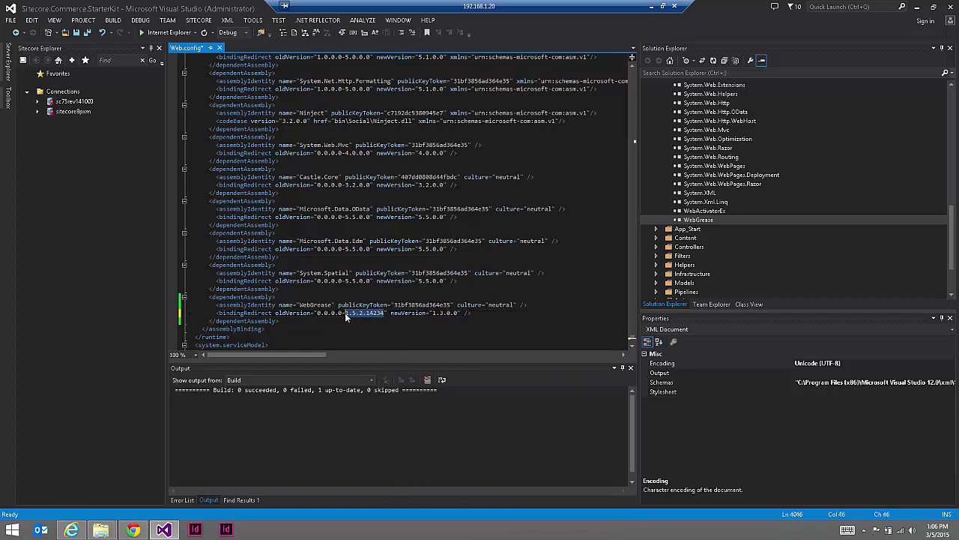
pyautogui.click(412, 312)
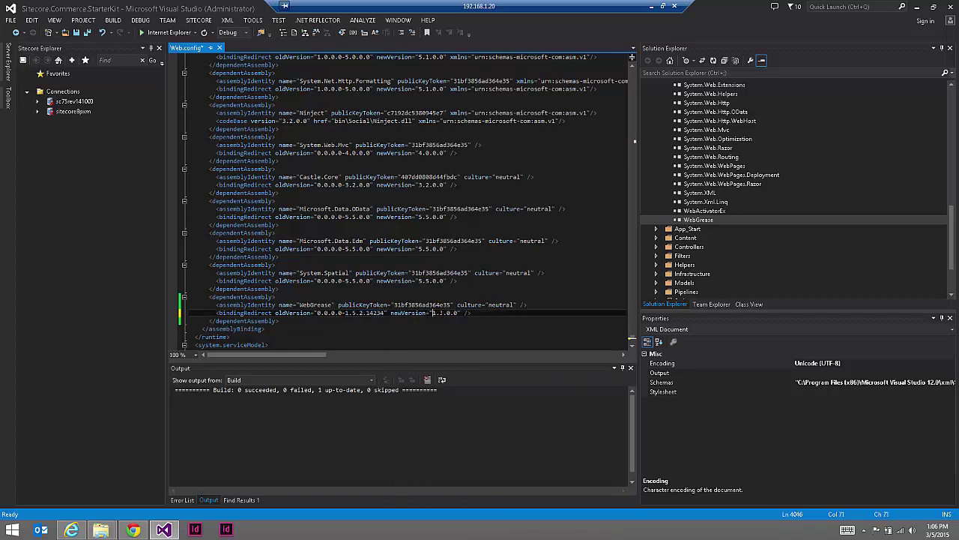
pyautogui.moveTo(432, 312); pyautogui.dragTo(458, 312)
pyautogui.hotkey('ctrl', 'v')
pyautogui.hotkey('ctrl', 's')
pyautogui.click(133, 529)
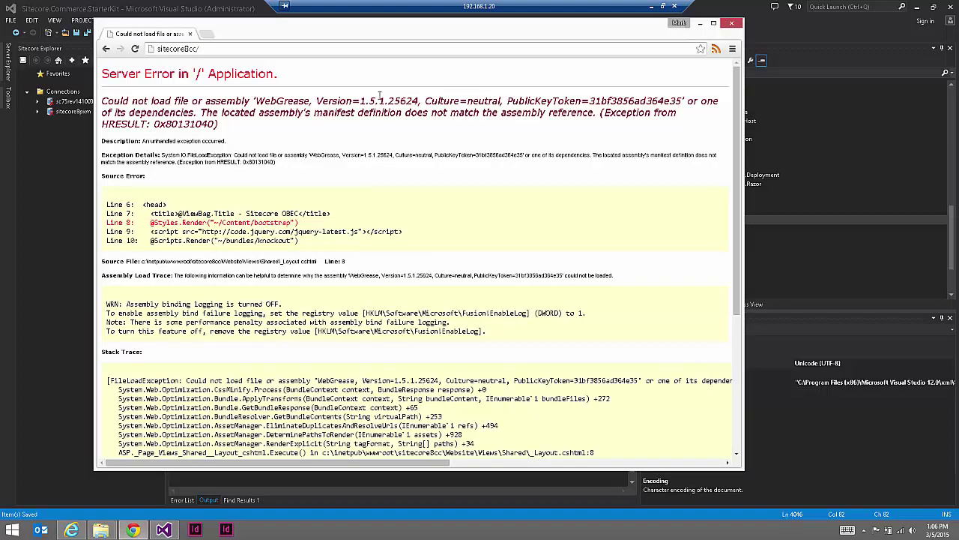
# Compare the error's cited WebGrease version with Web.config, then reload sitecoreBcc/ to get the OBEC welcome page
pyautogui.moveTo(361, 101); pyautogui.dragTo(389, 100)
pyautogui.hotkey('alt', 'Tab')
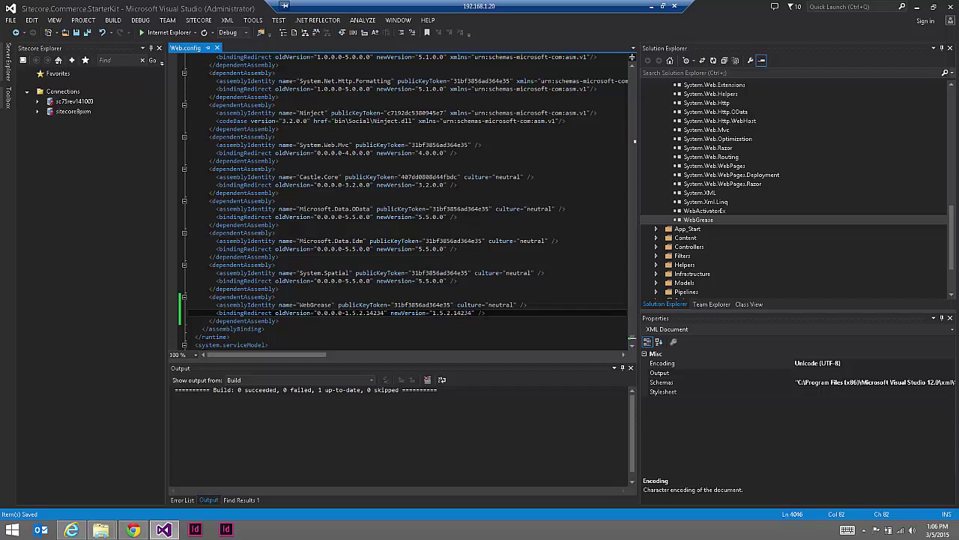
pyautogui.click(133, 530)
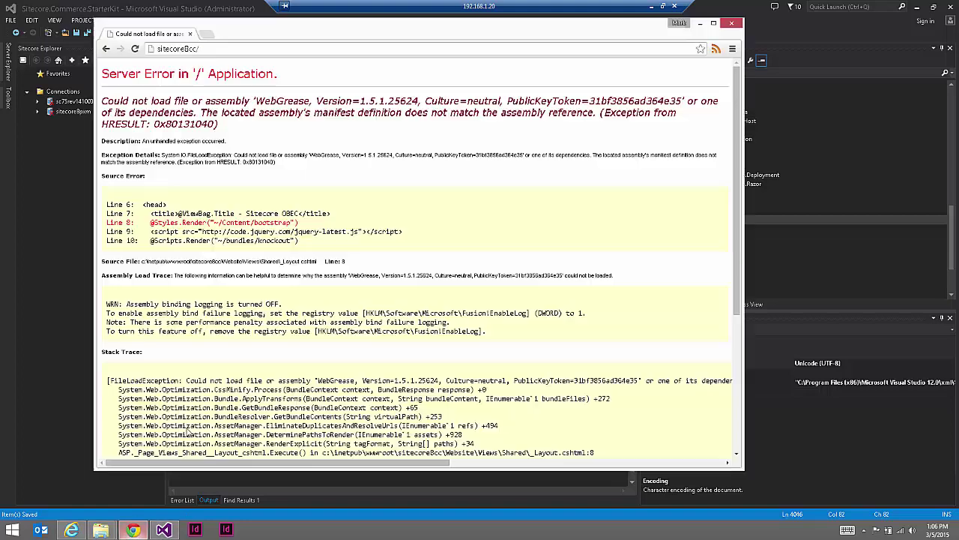
pyautogui.click(135, 48)
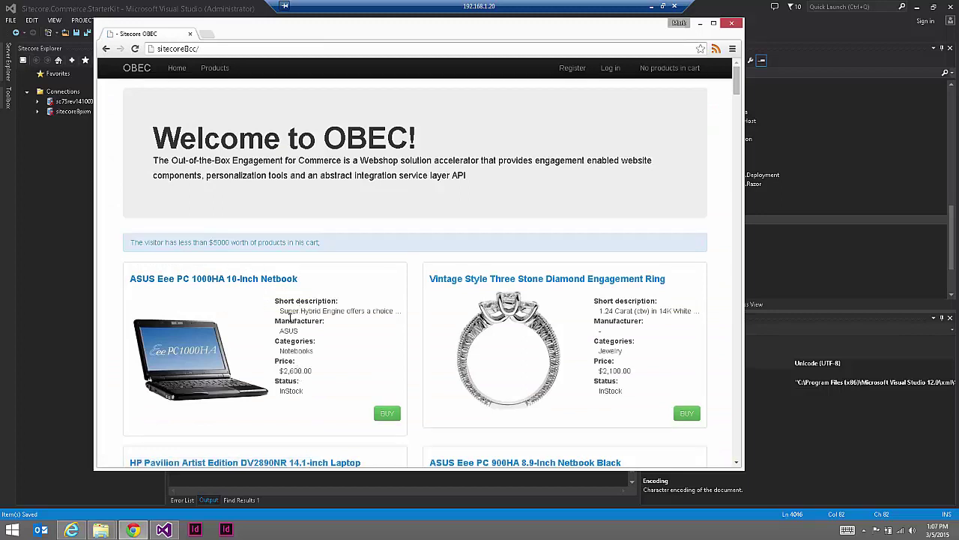
# Highlight the netbook's $2,600.00 price and its InStock status on the OBEC page
pyautogui.moveTo(281, 371); pyautogui.dragTo(315, 372)
pyautogui.doubleClick(290, 391)
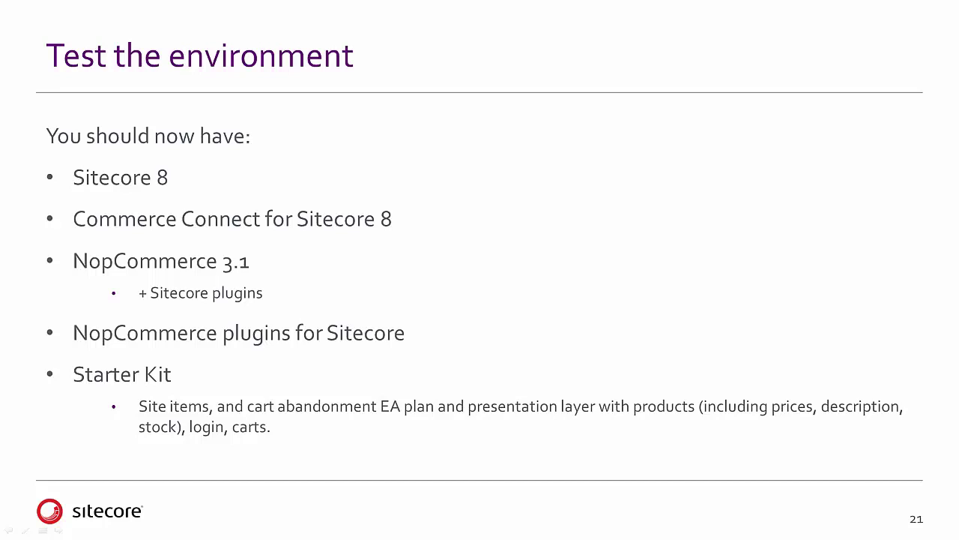
# Advance the slideshow to slide 22 on loading products and testing the shopping cart plan
pyautogui.click(585, 236)
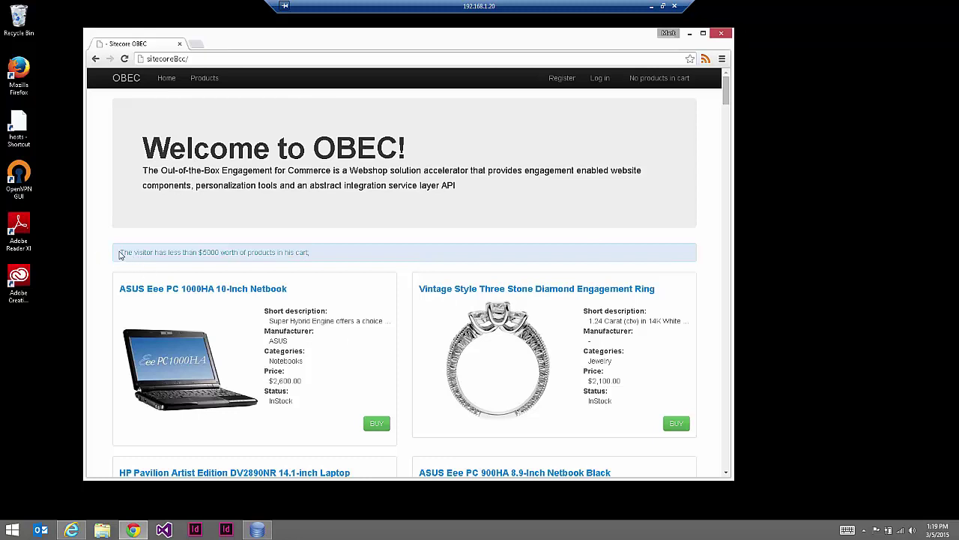
# Highlight the visitor cart notice, then add the ASUS netbook and the diamond ring to the cart
pyautogui.moveTo(119, 256); pyautogui.dragTo(315, 256)
pyautogui.click(315, 255)
pyautogui.click(376, 424)
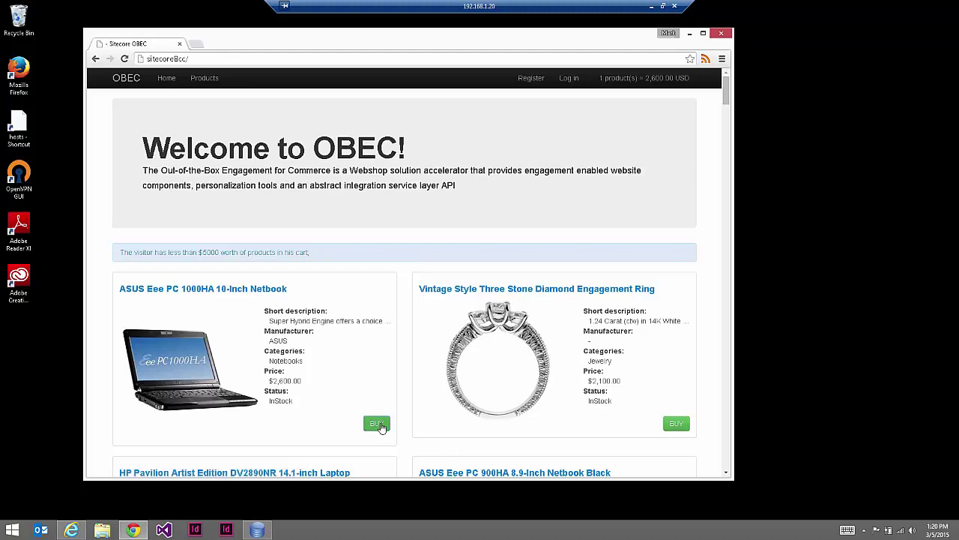
pyautogui.scroll(-1, 345, 313)
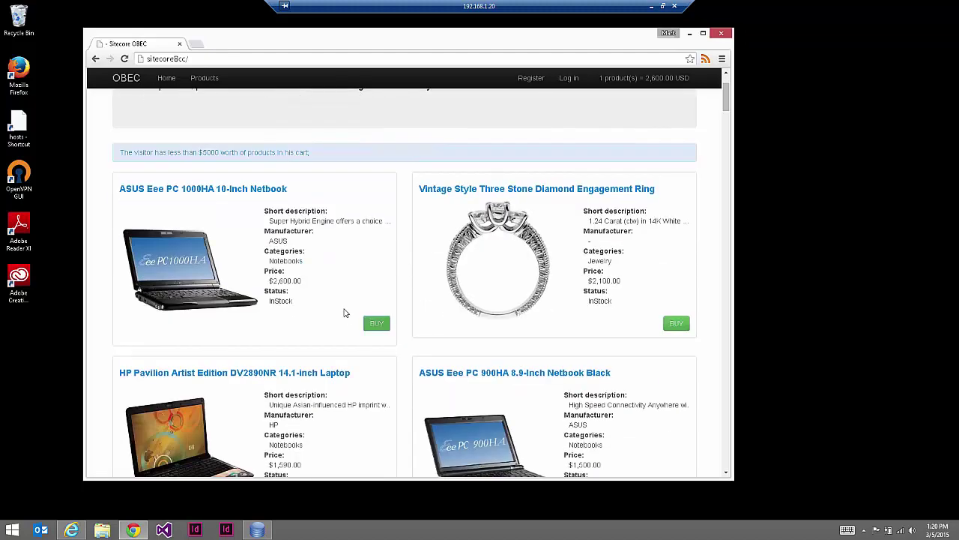
pyautogui.scroll(-1, 345, 313)
pyautogui.click(677, 273)
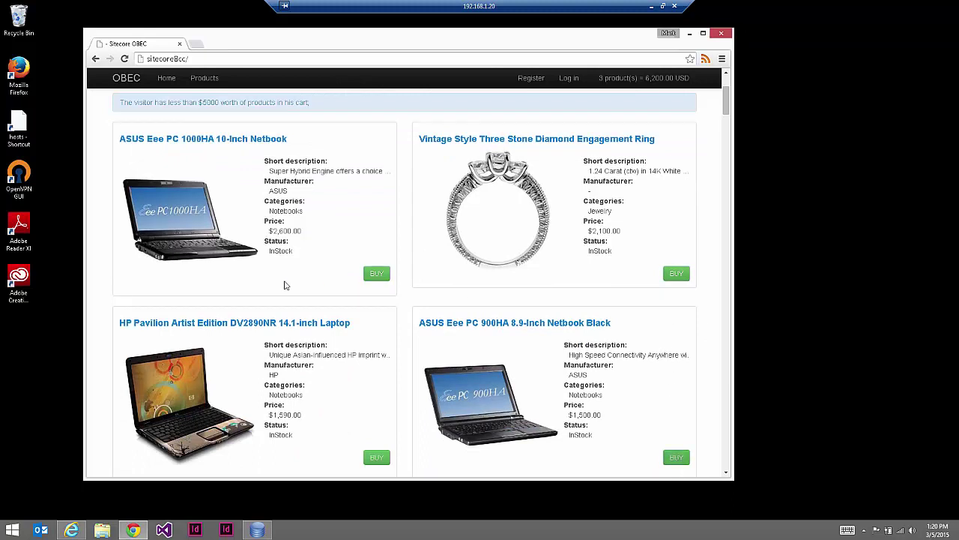
pyautogui.scroll(2, 458, 248)
# Reload the OBEC home page, highlight the product-in-cart and special offers messages, then view the cart
pyautogui.click(127, 78)
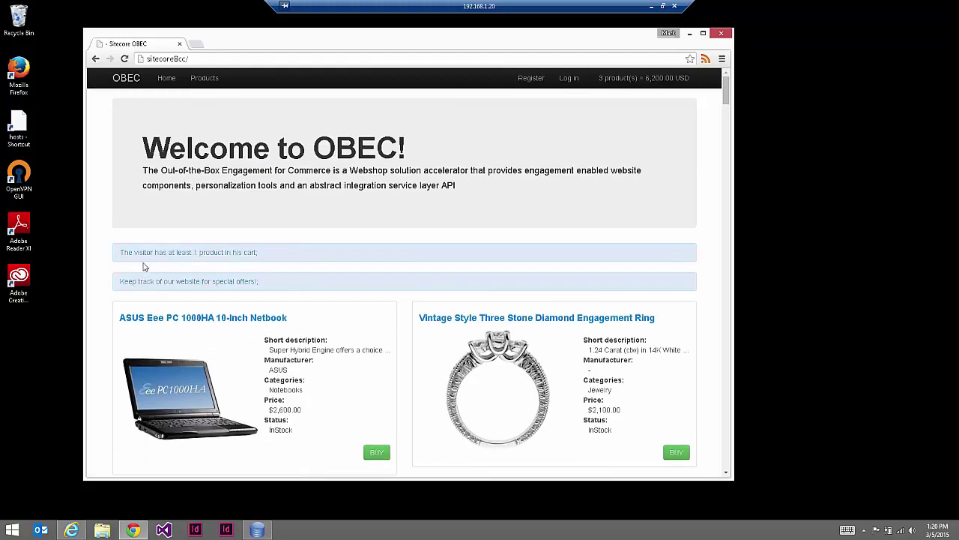
pyautogui.moveTo(120, 252); pyautogui.dragTo(267, 250)
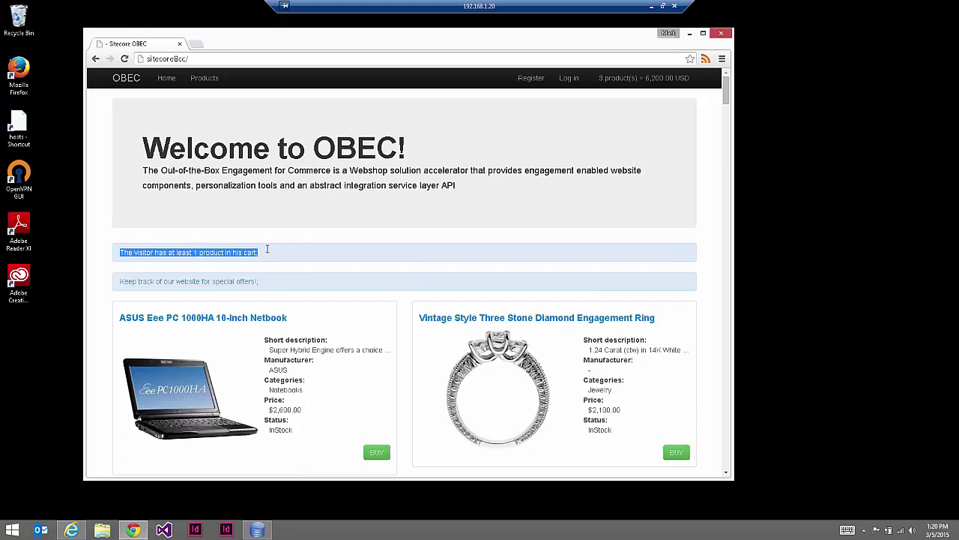
pyautogui.click(252, 254)
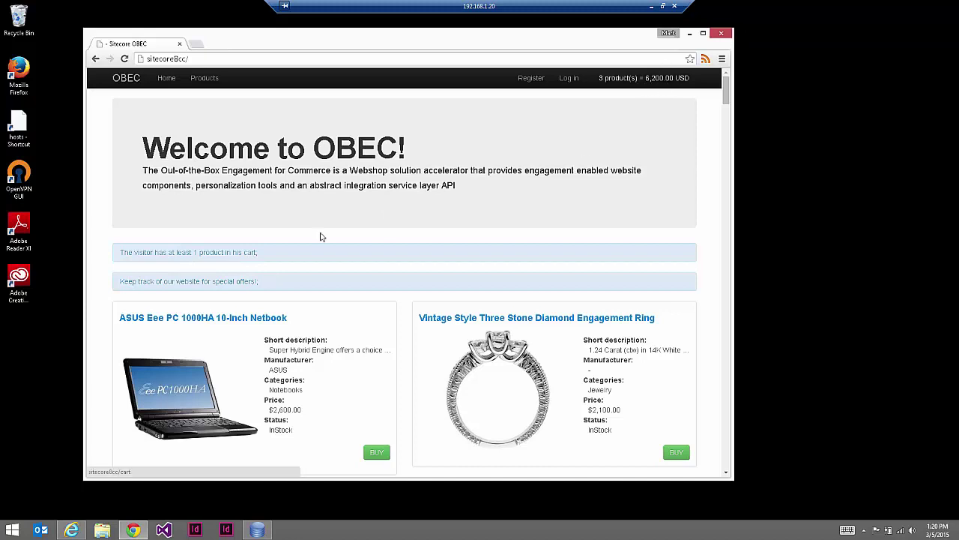
pyautogui.moveTo(119, 281); pyautogui.dragTo(266, 285)
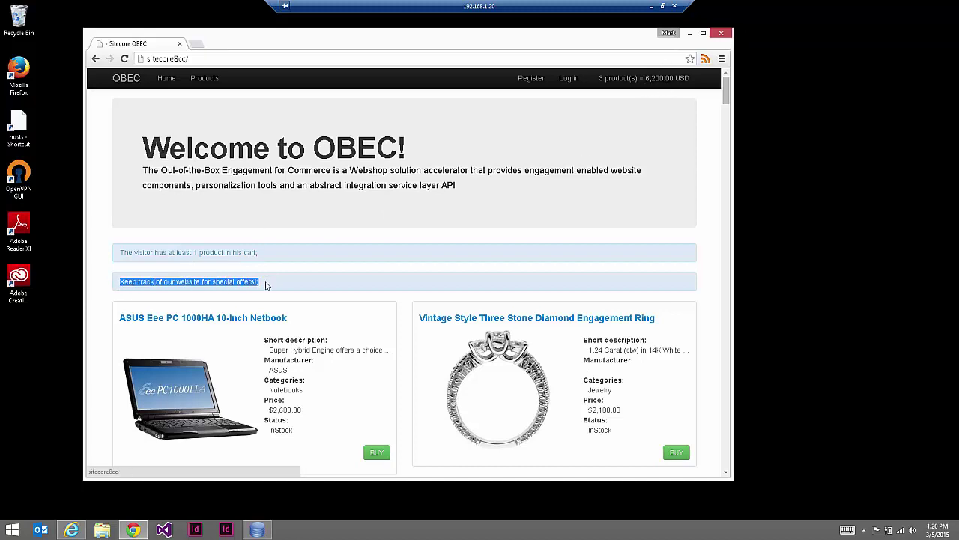
pyautogui.click(266, 285)
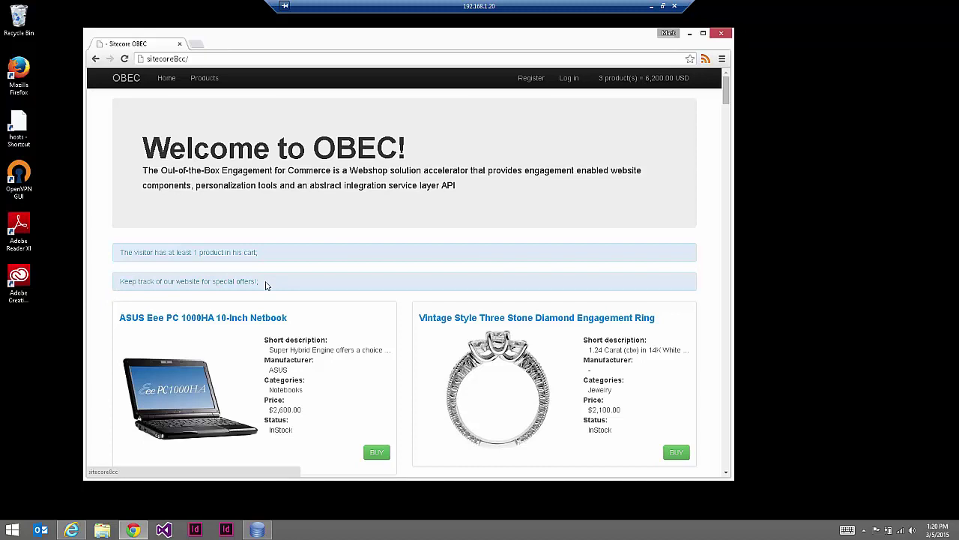
pyautogui.click(657, 84)
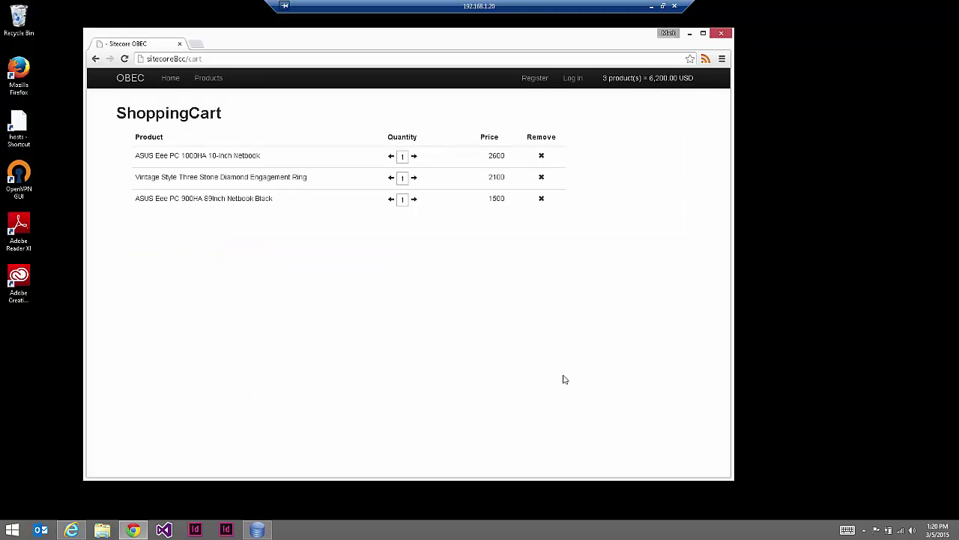
# In MongoVUE, expand sitecore8cc_analytics > Collections and open the AutomationStates documents
pyautogui.click(262, 529)
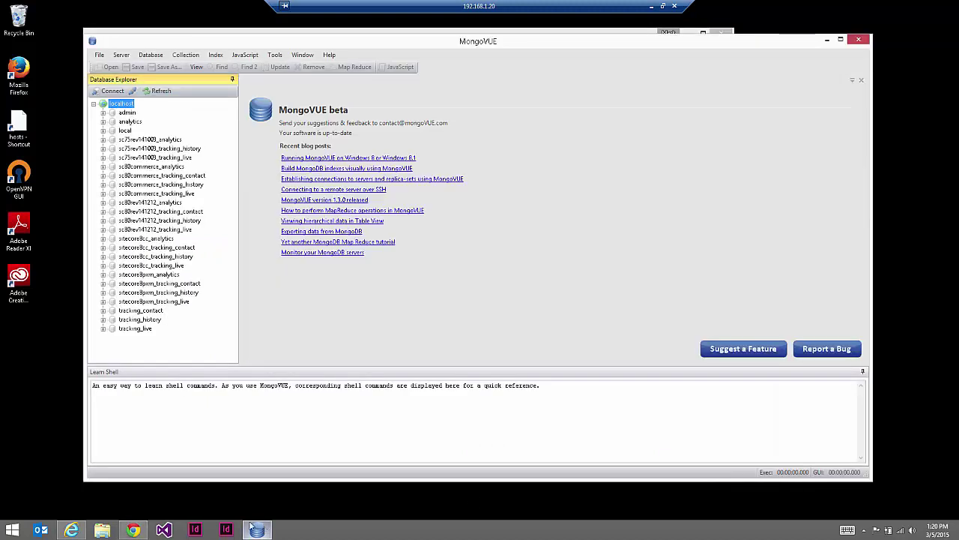
pyautogui.click(102, 238)
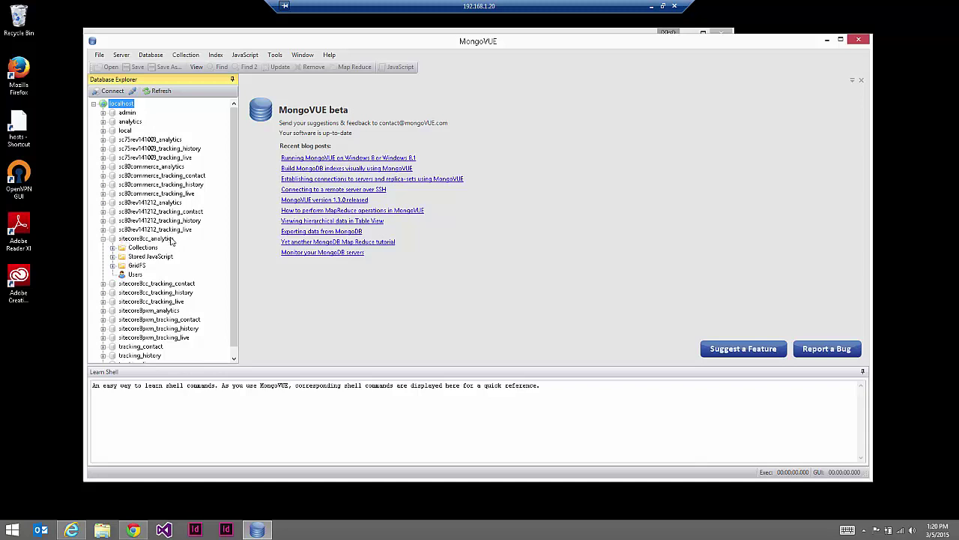
pyautogui.click(137, 239)
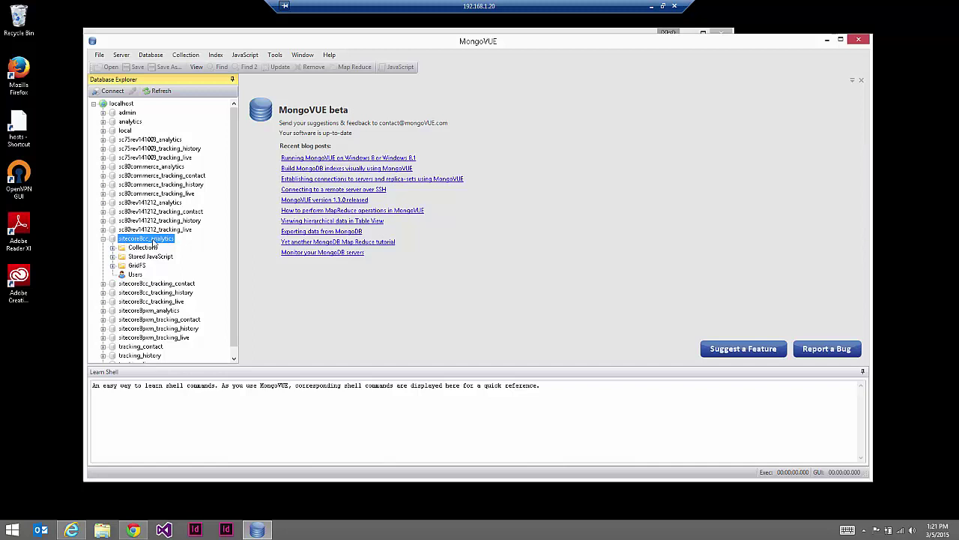
pyautogui.click(112, 248)
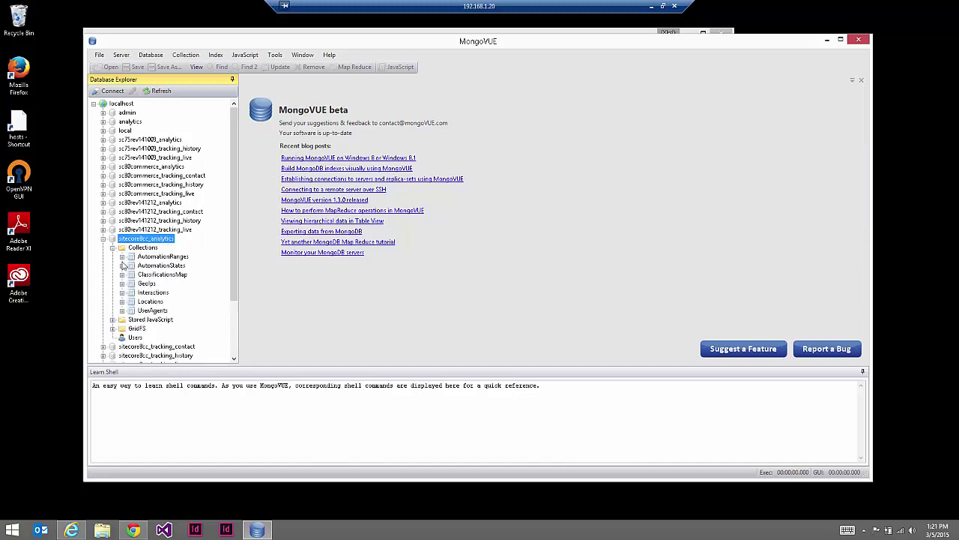
pyautogui.click(122, 265)
pyautogui.click(132, 274)
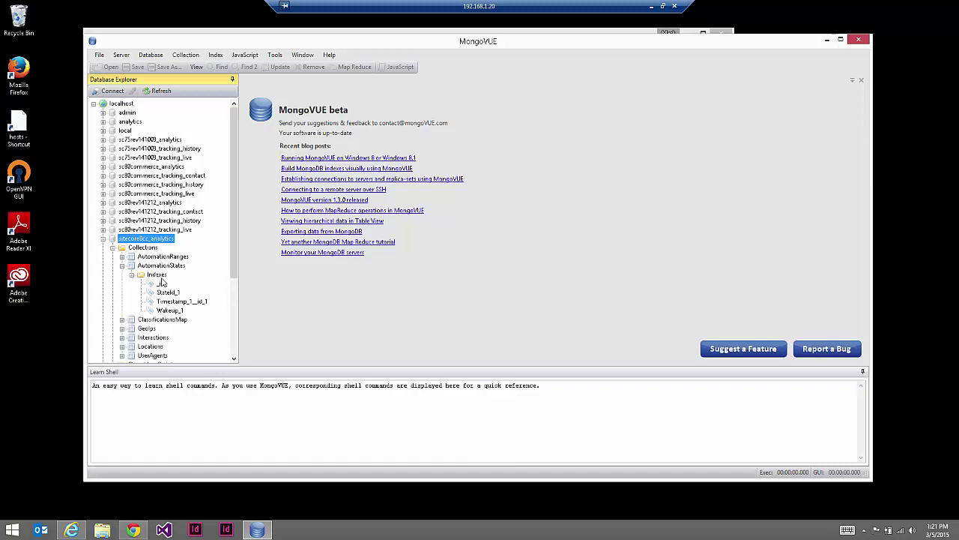
pyautogui.click(161, 265)
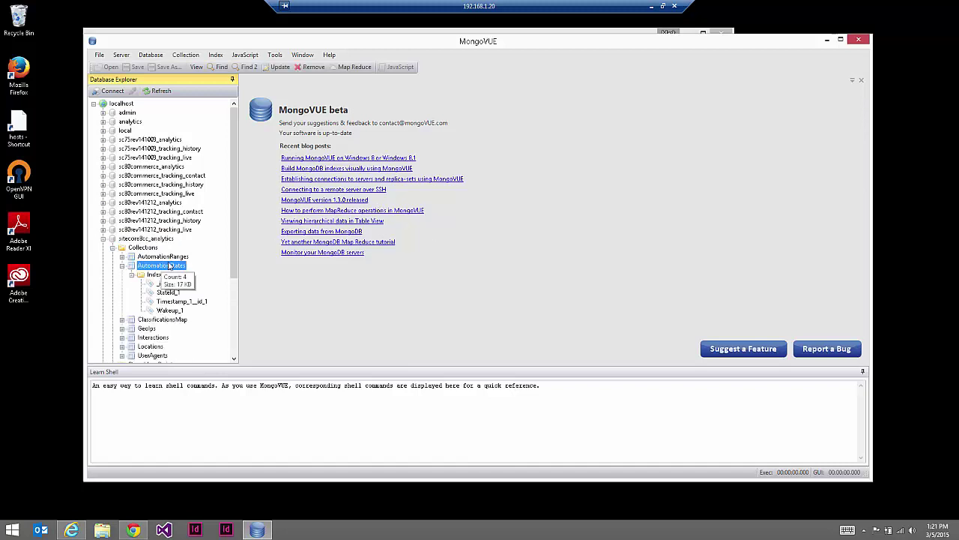
pyautogui.press('Left')
pyautogui.press('Return')
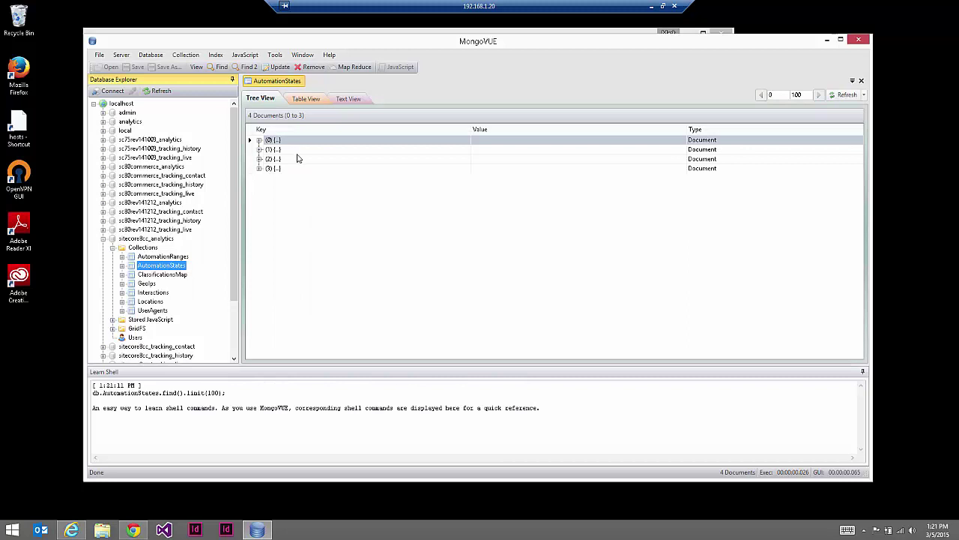
# Expand documents (2) and (1), then document (3)'s StateTransitions down to the CustomValuesAfter entries
pyautogui.click(258, 158)
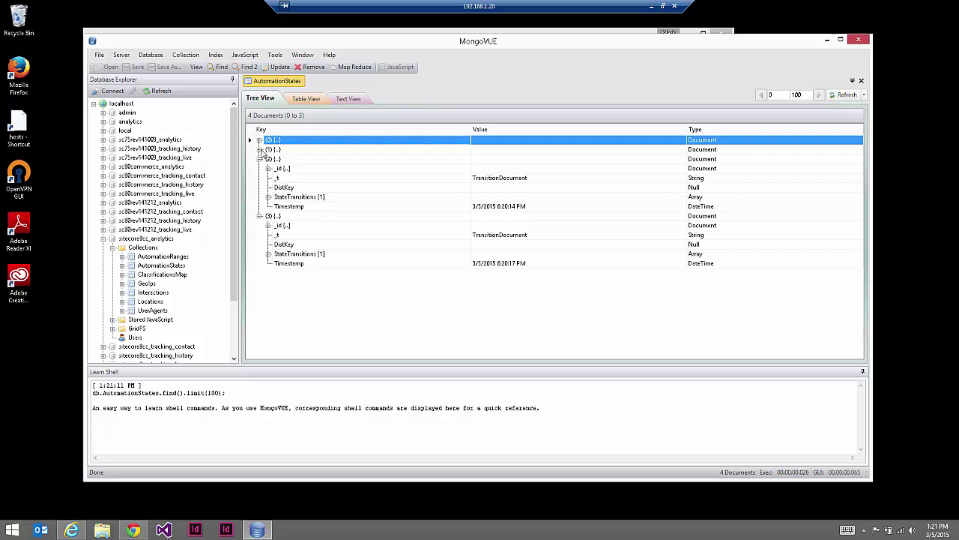
pyautogui.click(259, 149)
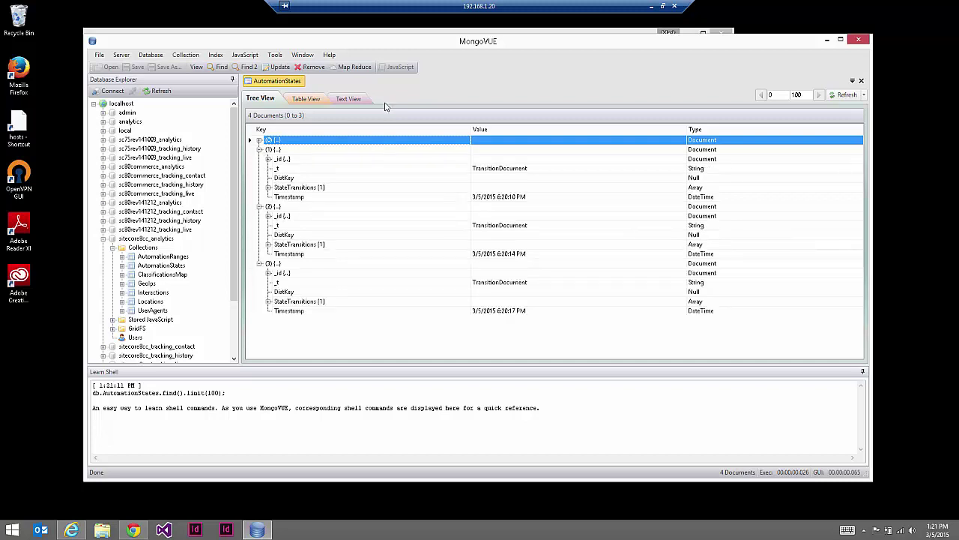
pyautogui.click(269, 301)
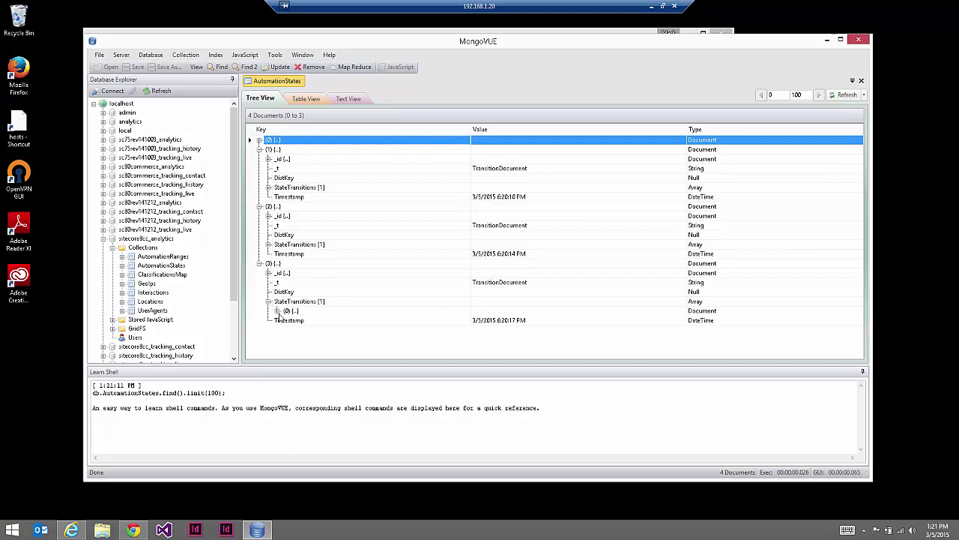
pyautogui.click(276, 311)
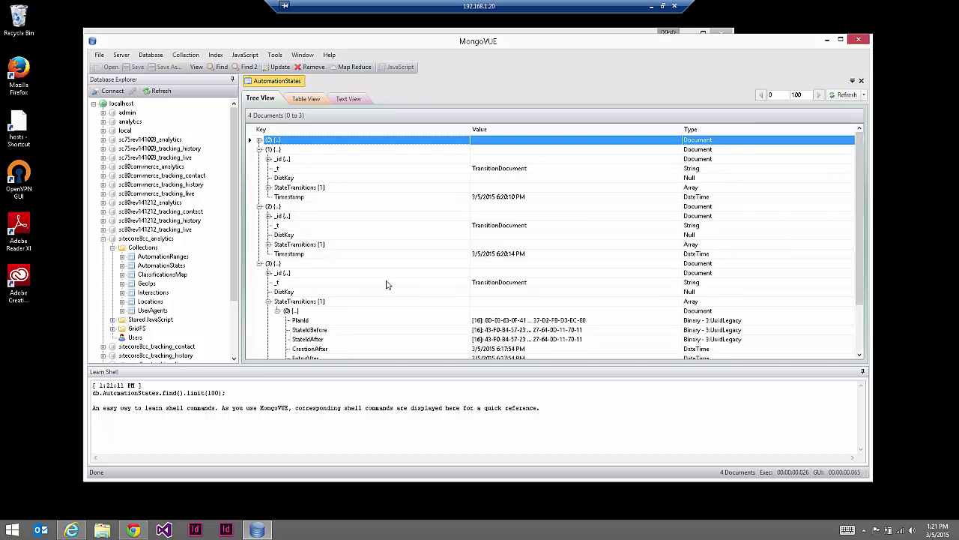
pyautogui.scroll(-2, 387, 287)
pyautogui.click(287, 339)
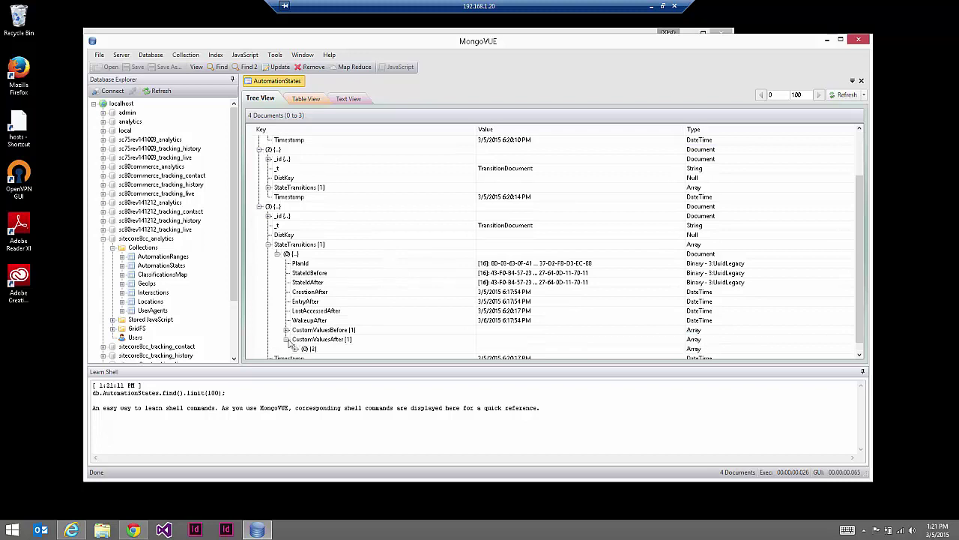
pyautogui.click(295, 348)
pyautogui.scroll(-1, 363, 320)
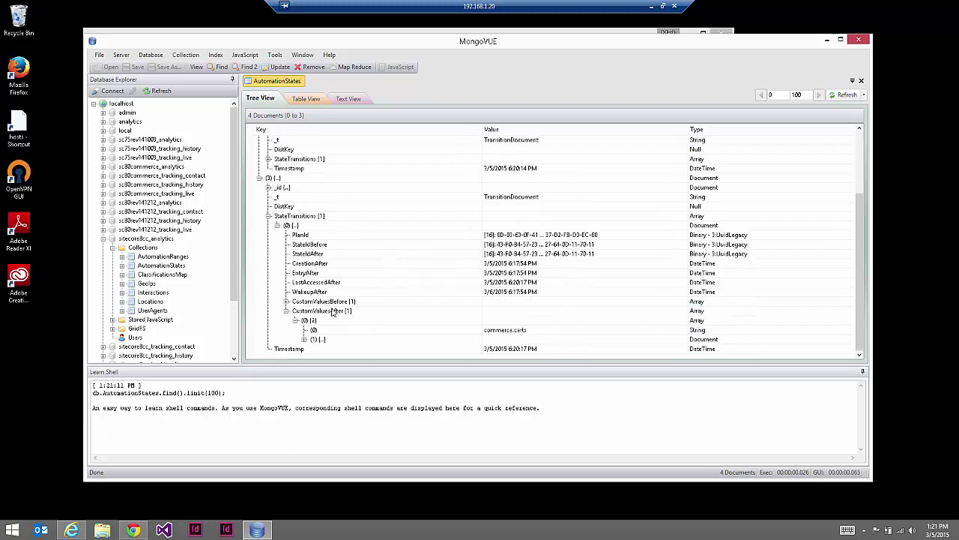
# Expand the commerce.carts value to the stored cart's fields and inspect the cart Total
pyautogui.click(304, 340)
pyautogui.scroll(-1, 314, 352)
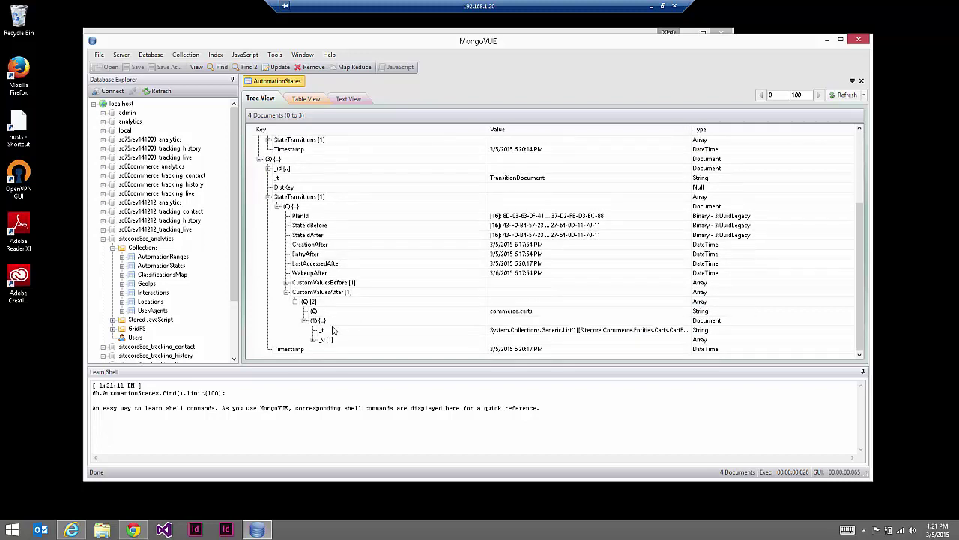
pyautogui.click(313, 340)
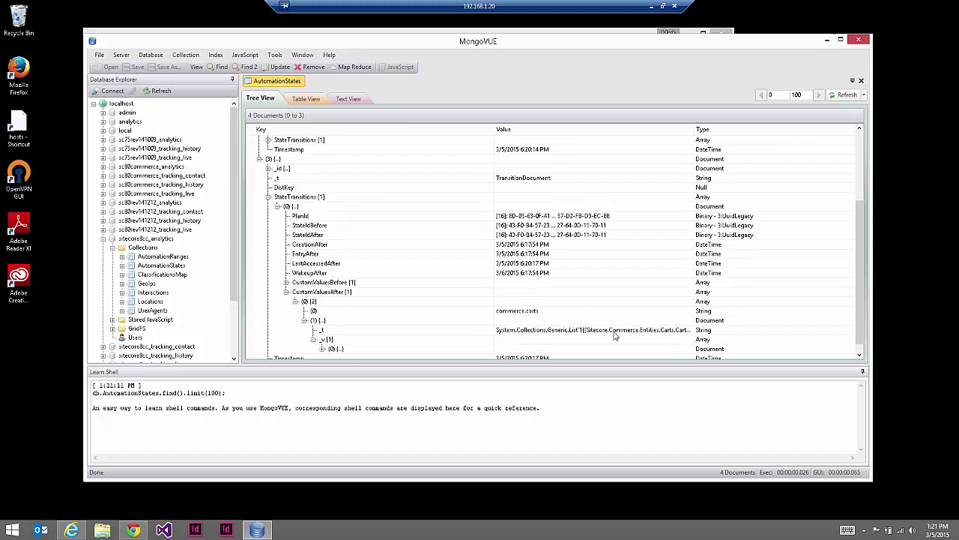
pyautogui.click(646, 329)
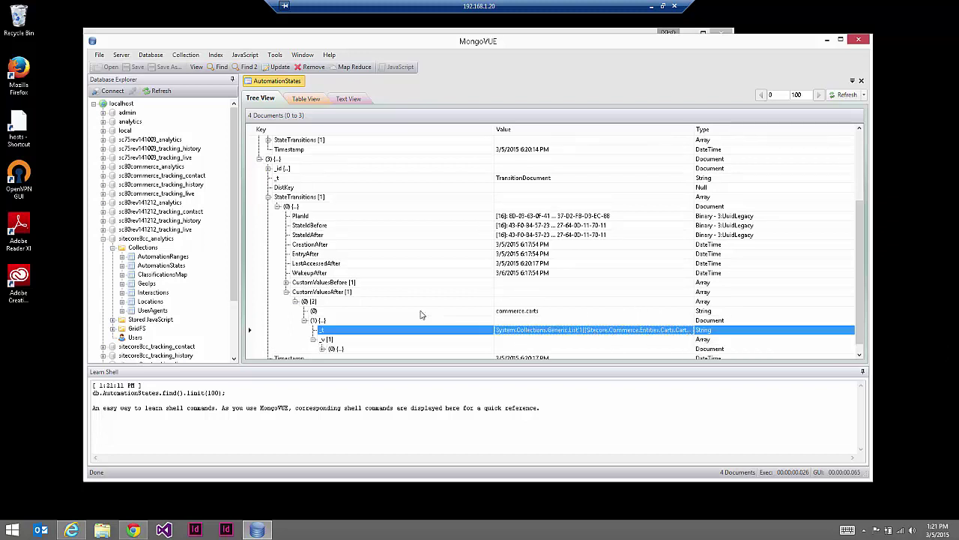
pyautogui.click(323, 349)
pyautogui.scroll(-4, 397, 302)
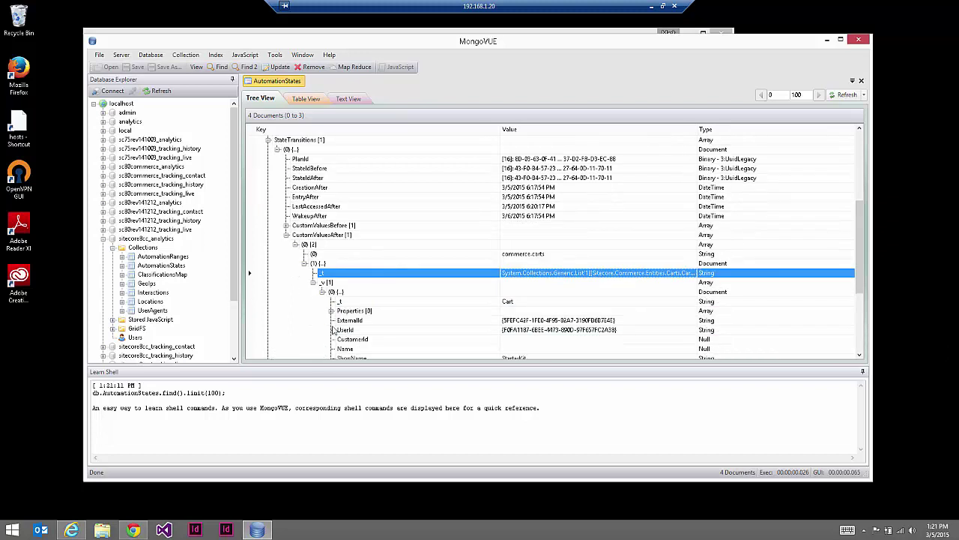
pyautogui.scroll(-3, 353, 298)
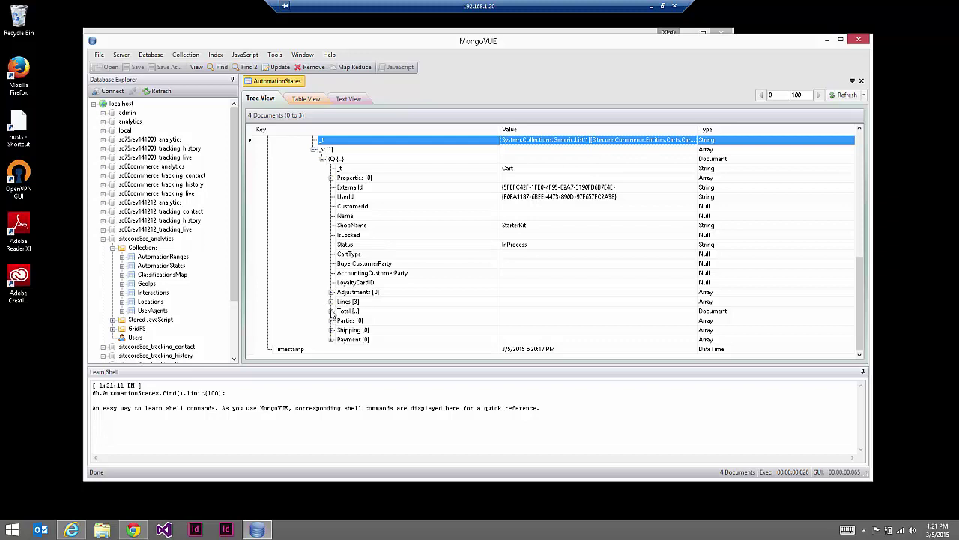
pyautogui.click(332, 310)
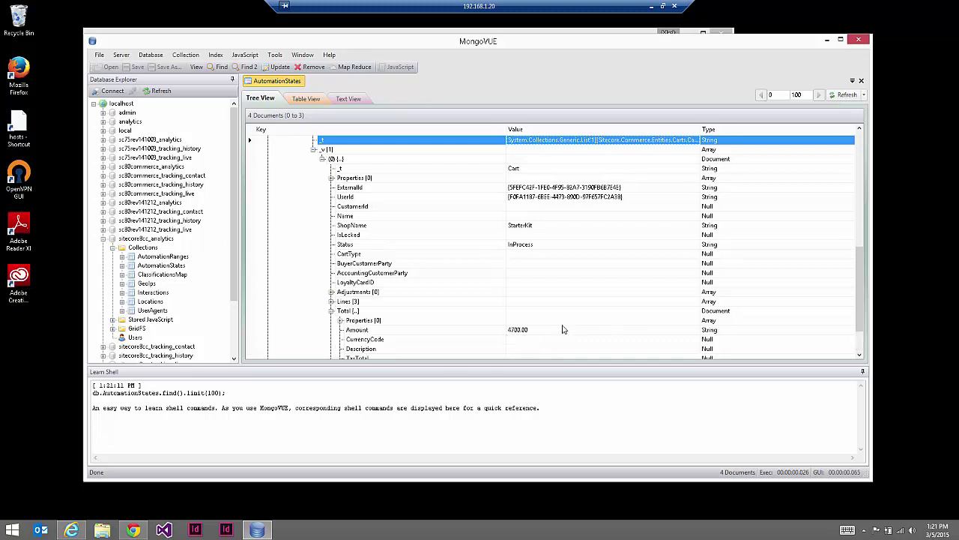
pyautogui.click(331, 311)
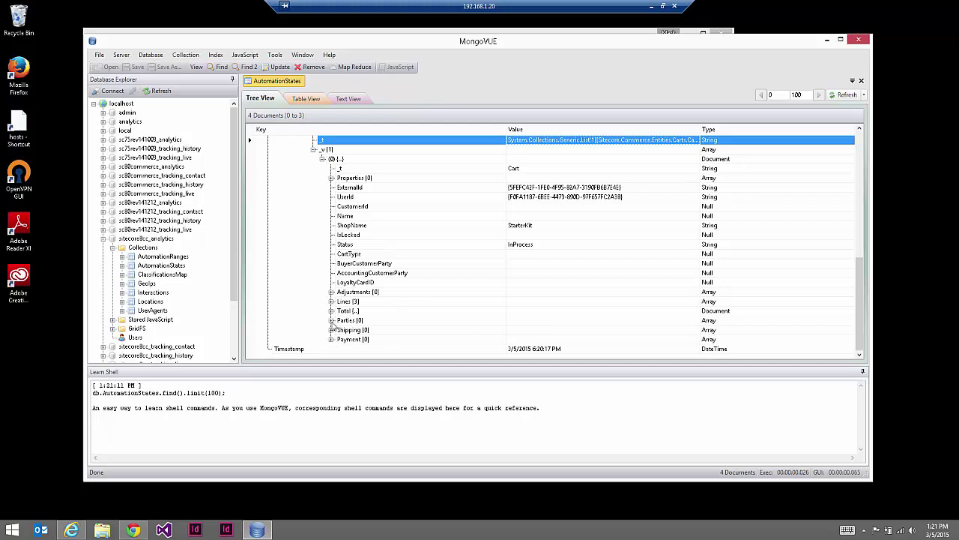
# Scroll through the AutomationStates document to inspect the InProcess StarterKit cart's three lines and properties
pyautogui.scroll(3, 402, 212)
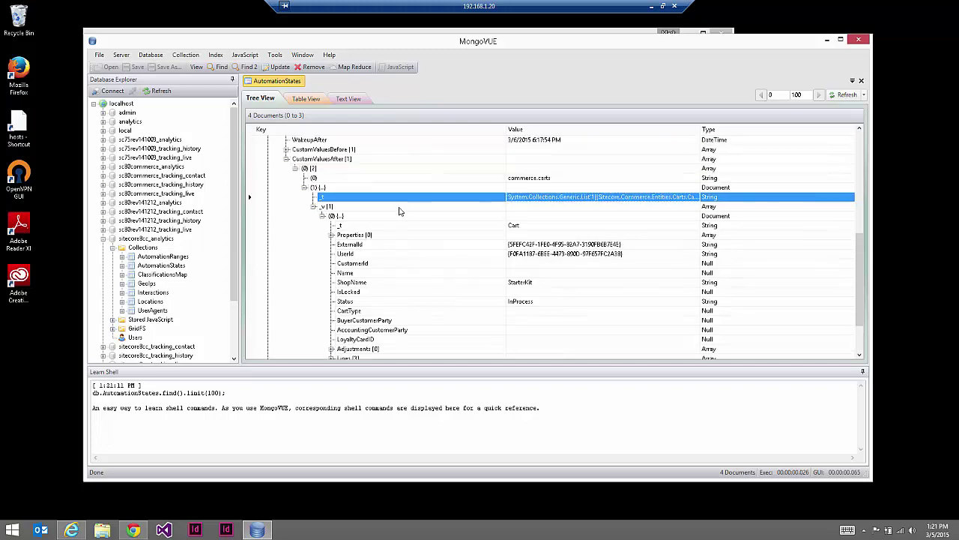
pyautogui.scroll(5, 386, 260)
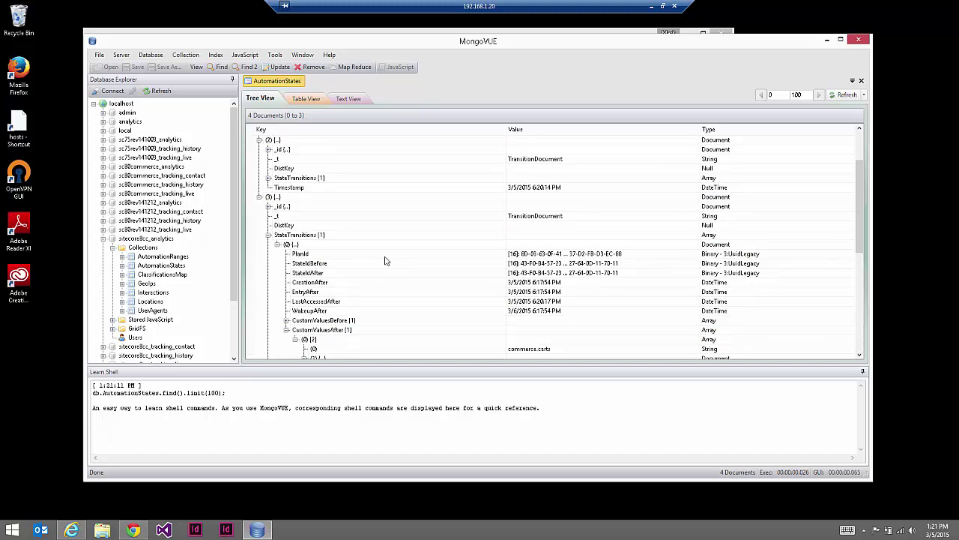
pyautogui.scroll(3, 386, 261)
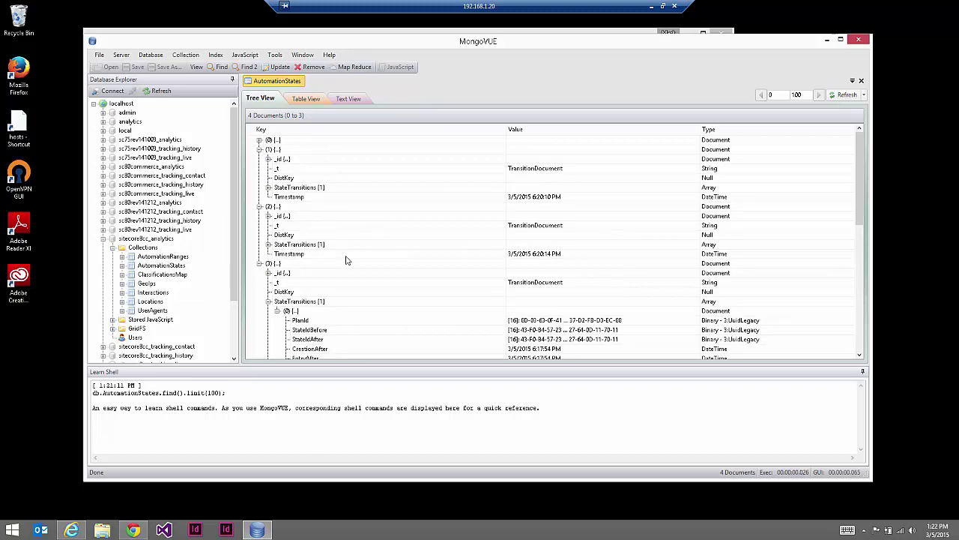
pyautogui.scroll(-3, 360, 250)
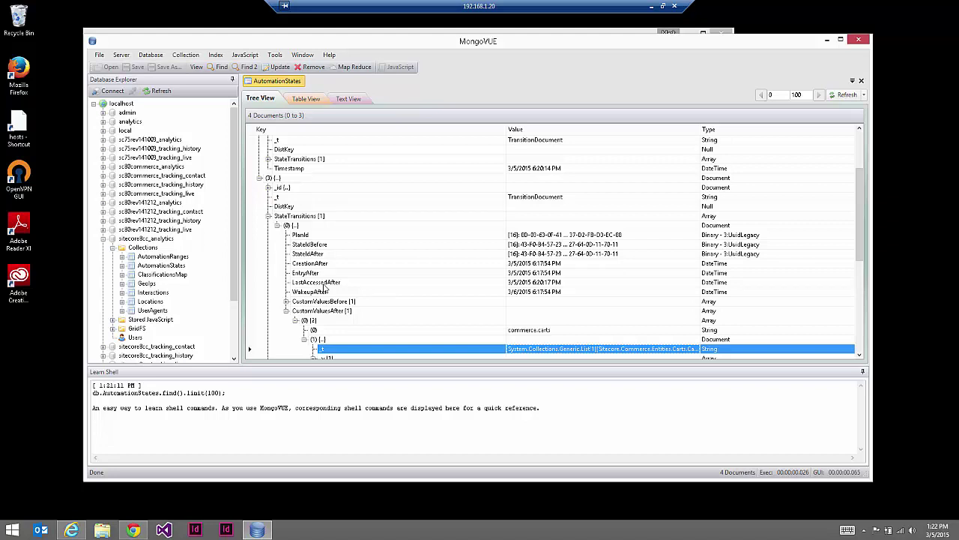
pyautogui.scroll(2, 341, 225)
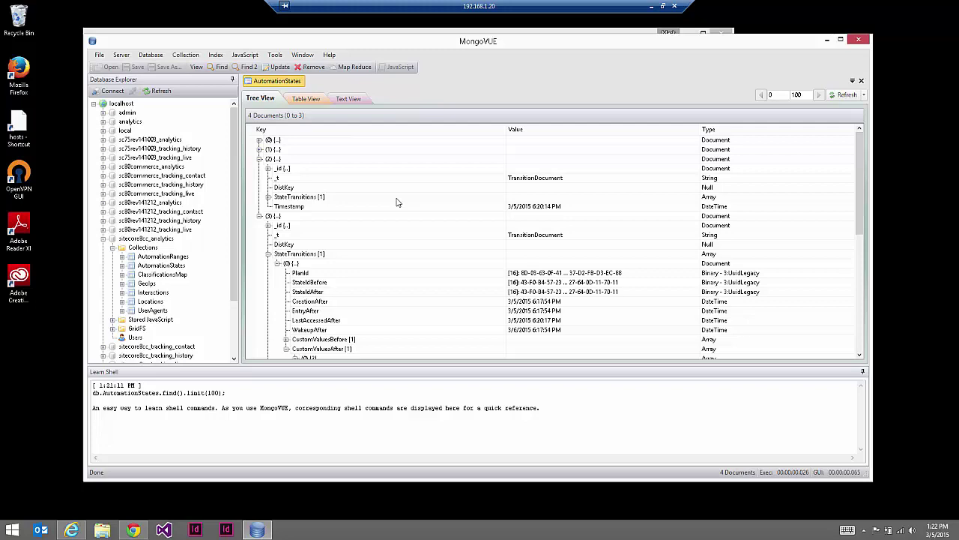
pyautogui.scroll(-8, 358, 236)
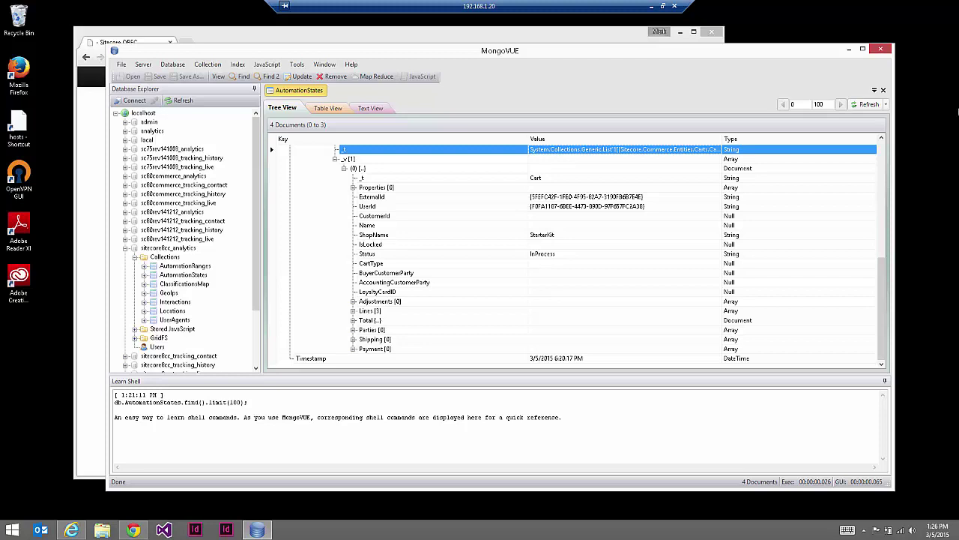
# Open the OBEC storefront's Register page and enter the new shopper's user name
pyautogui.click(532, 34)
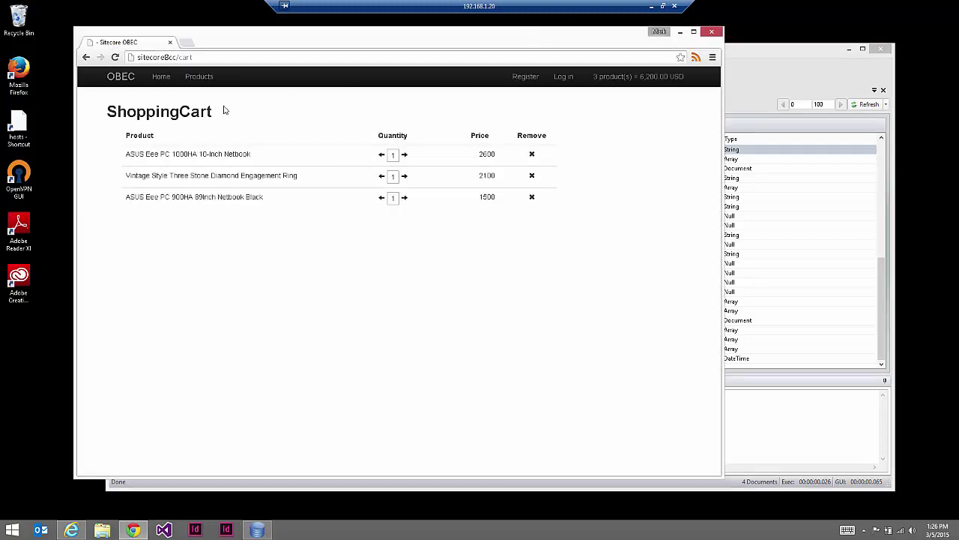
pyautogui.click(515, 76)
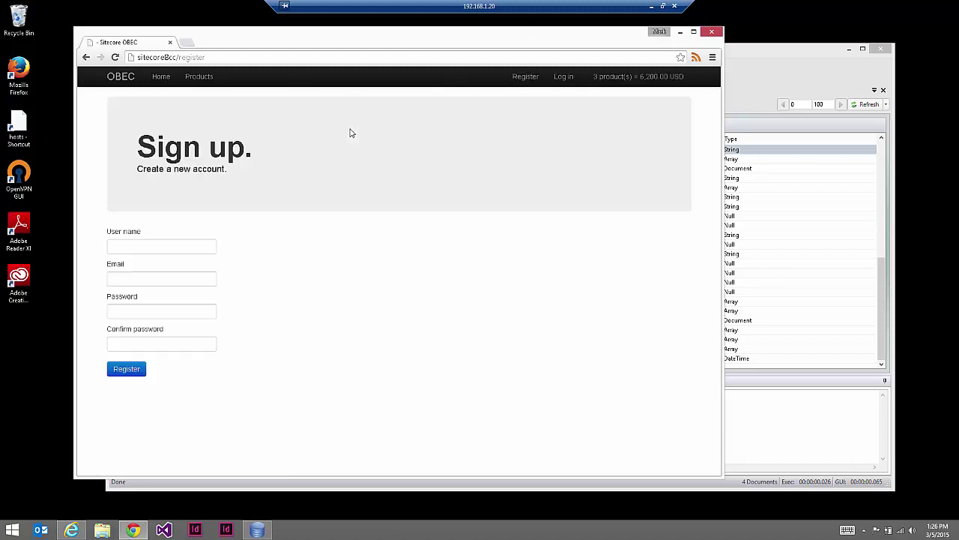
pyautogui.click(160, 246)
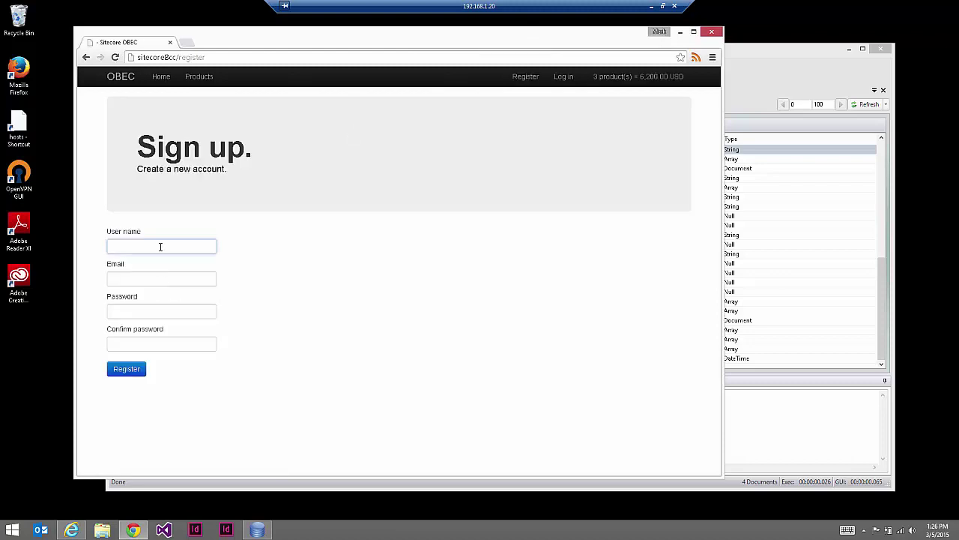
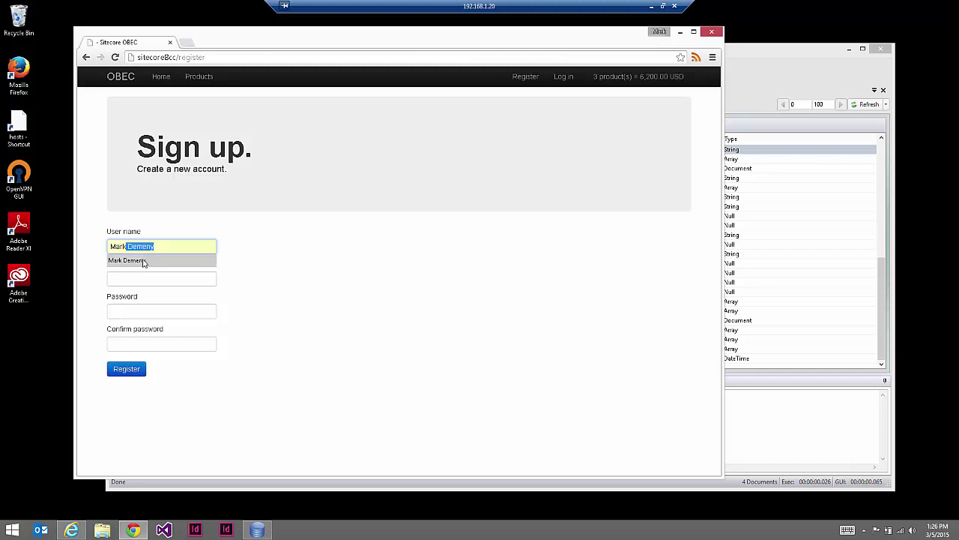
pyautogui.click(145, 261)
# Enter the shopper's e-mail and matching password, submit the registration, and decline Chrome's password save
pyautogui.click(138, 281)
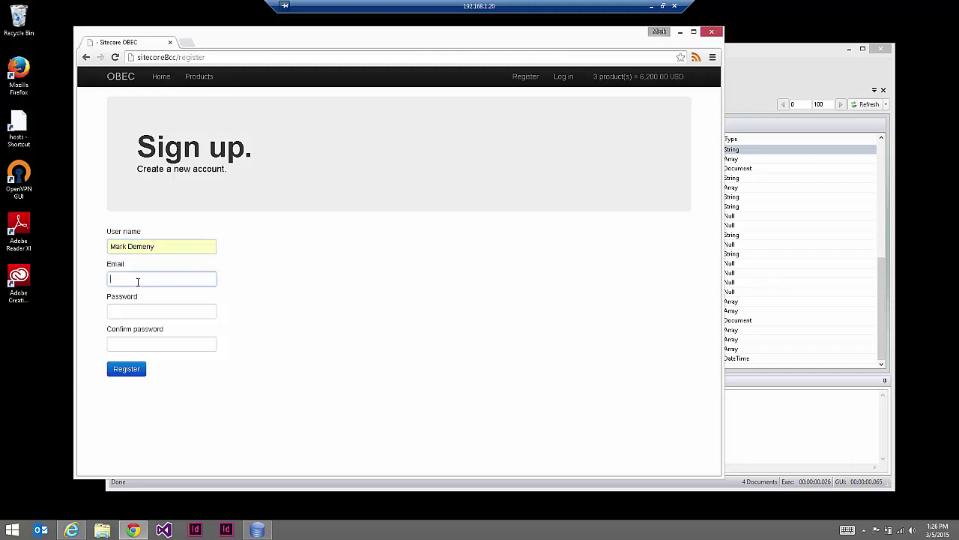
pyautogui.press('Tab')
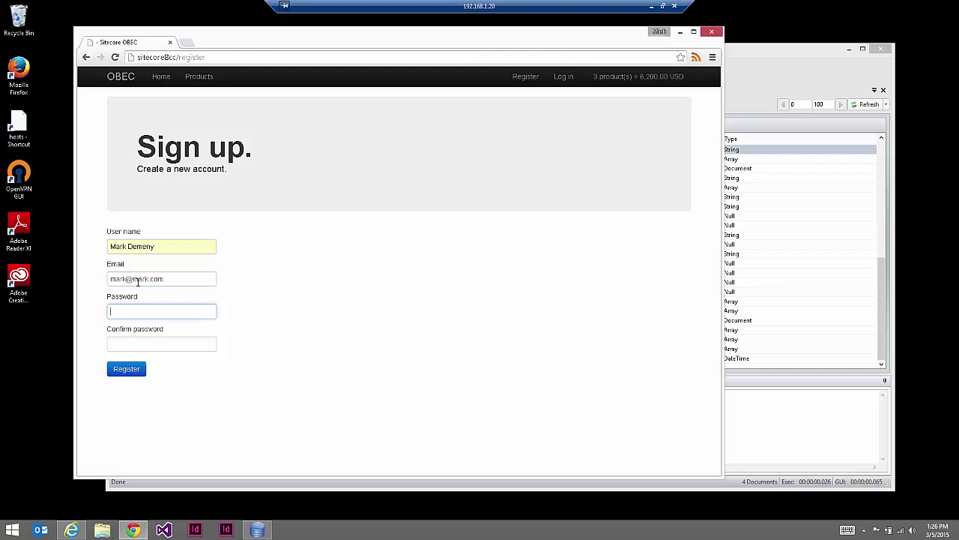
pyautogui.write('password')
pyautogui.click(155, 341)
pyautogui.write('passw')
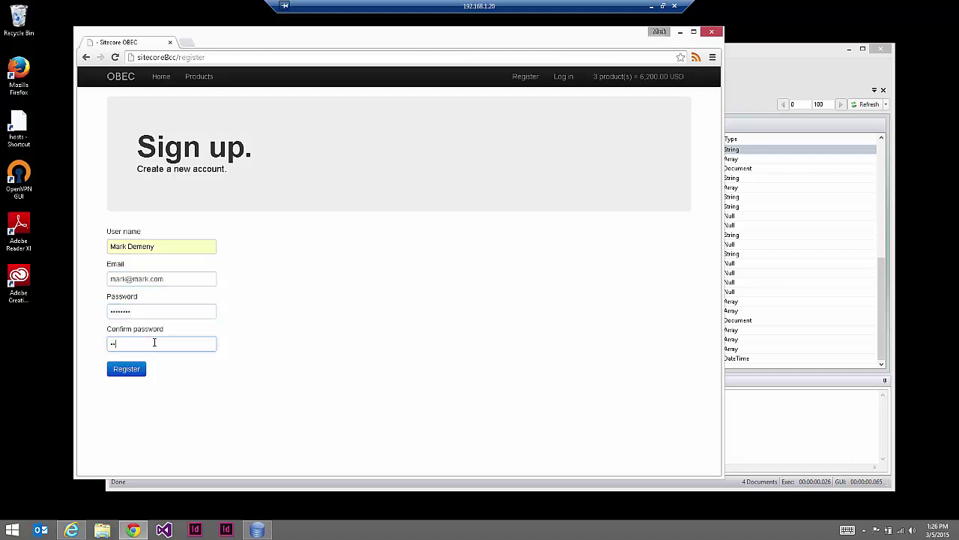
pyautogui.write('ord')
pyautogui.click(135, 368)
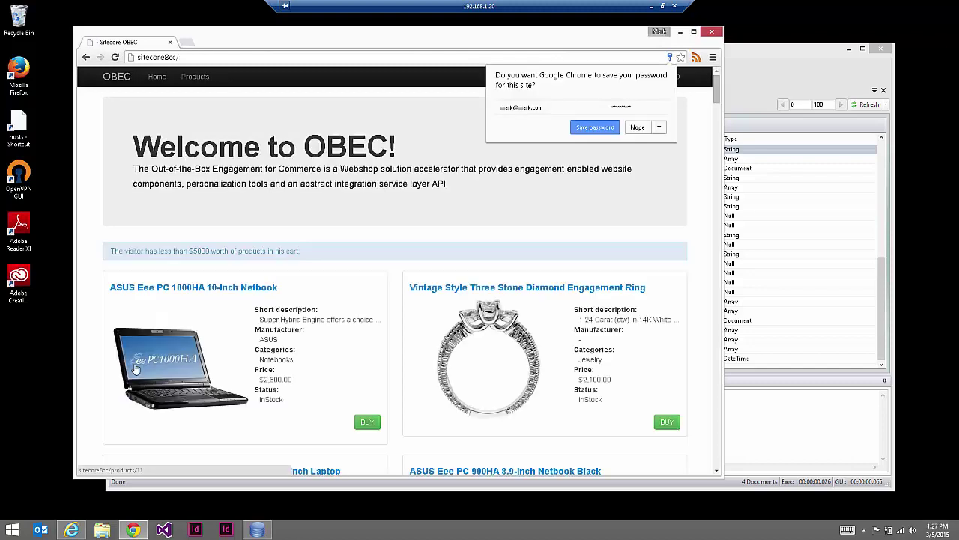
pyautogui.click(640, 130)
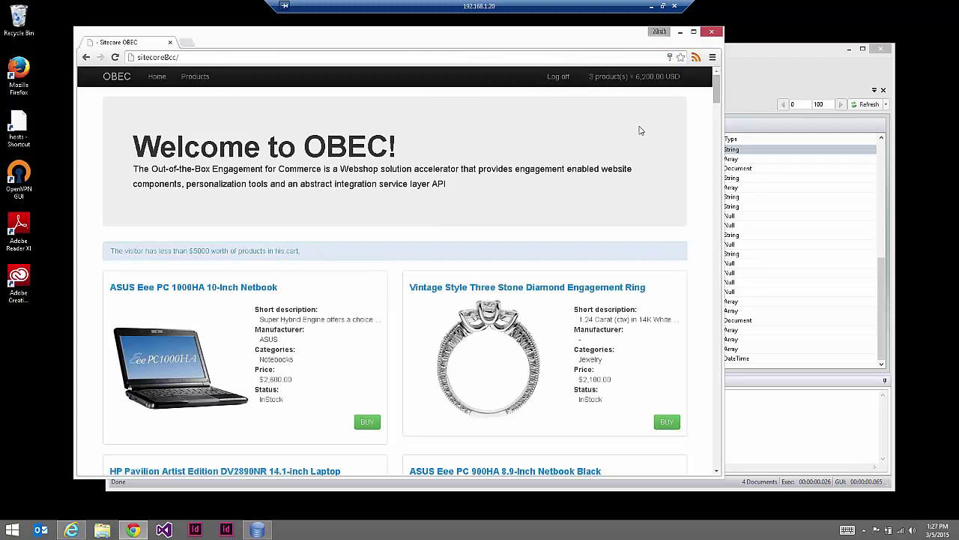
# Show sitecore8cc_analytics statistics in MongoVUE, listing 10 collections including Contacts and Identifiers
pyautogui.click(747, 63)
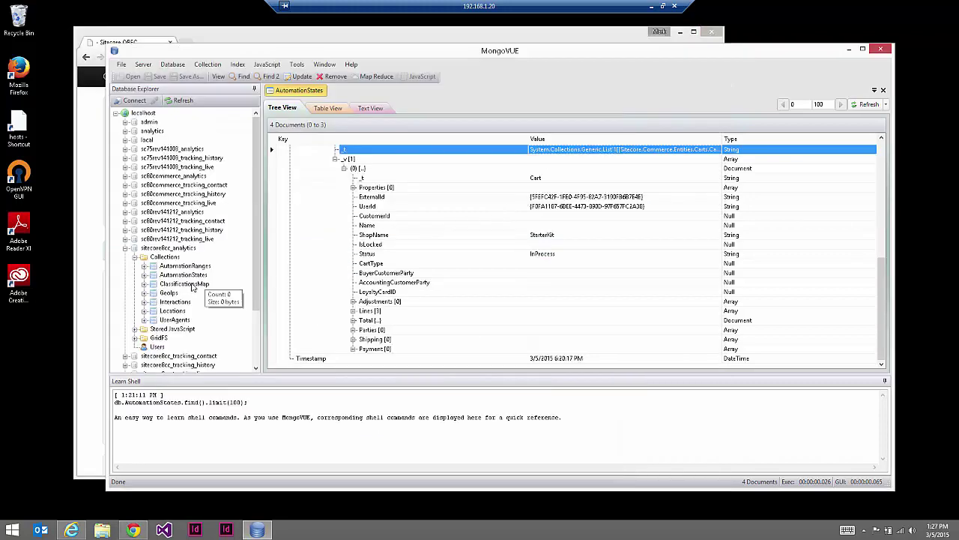
pyautogui.click(128, 250)
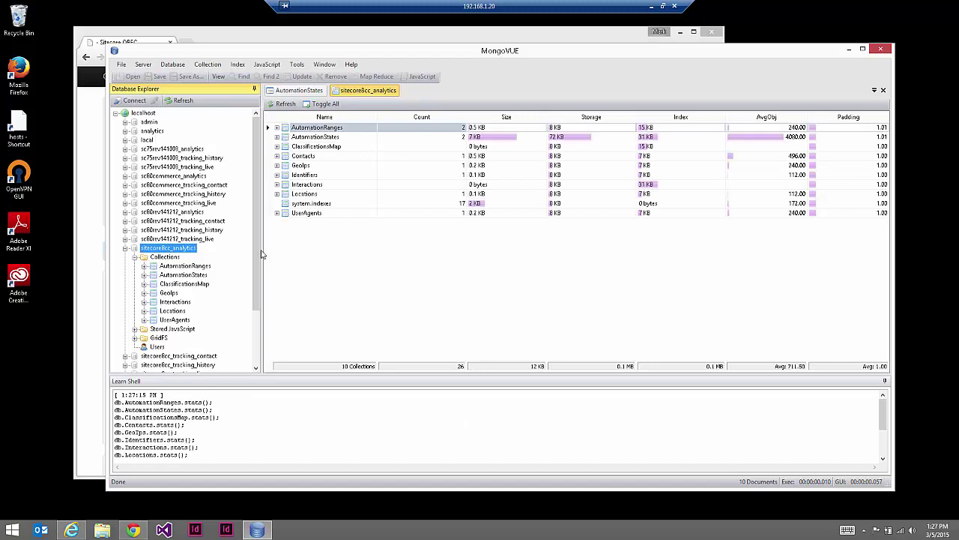
pyautogui.scroll(-1, 253, 264)
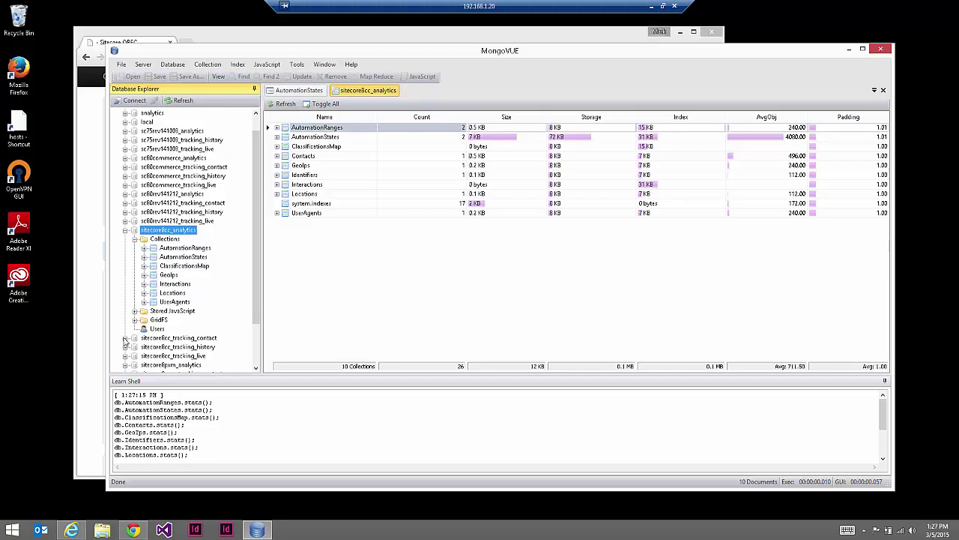
# Open User Manager from the Sitecore Launchpad to find the new CommerceUsers shopper and e-mail
pyautogui.click(131, 530)
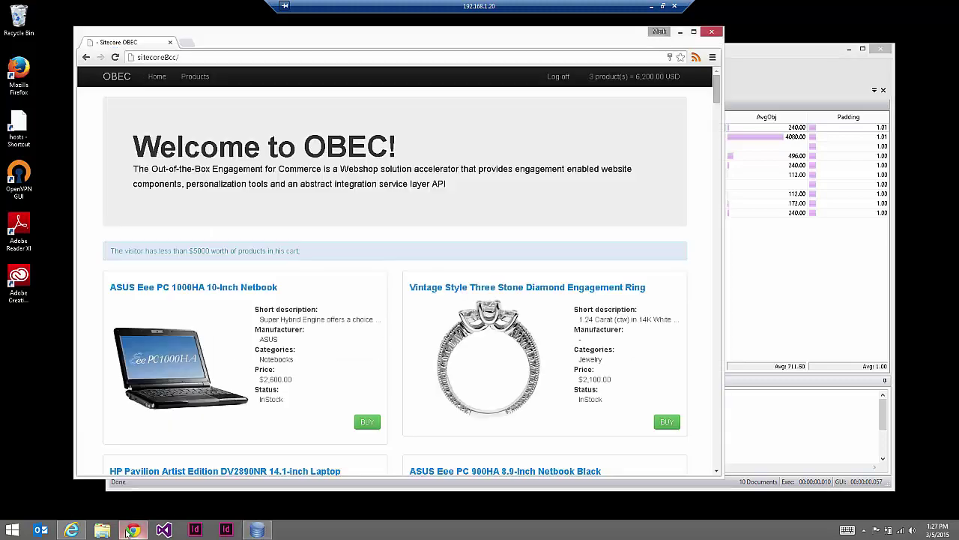
pyautogui.click(71, 530)
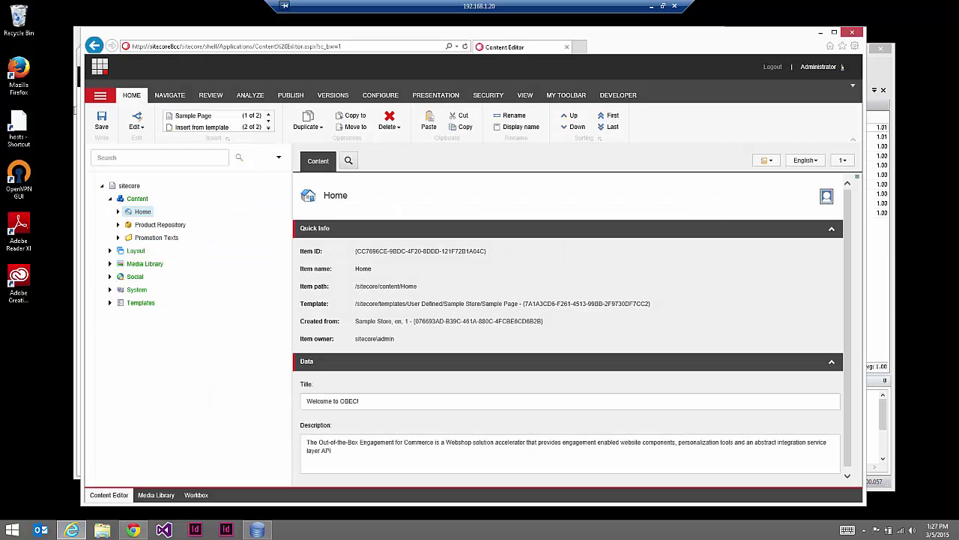
pyautogui.click(99, 66)
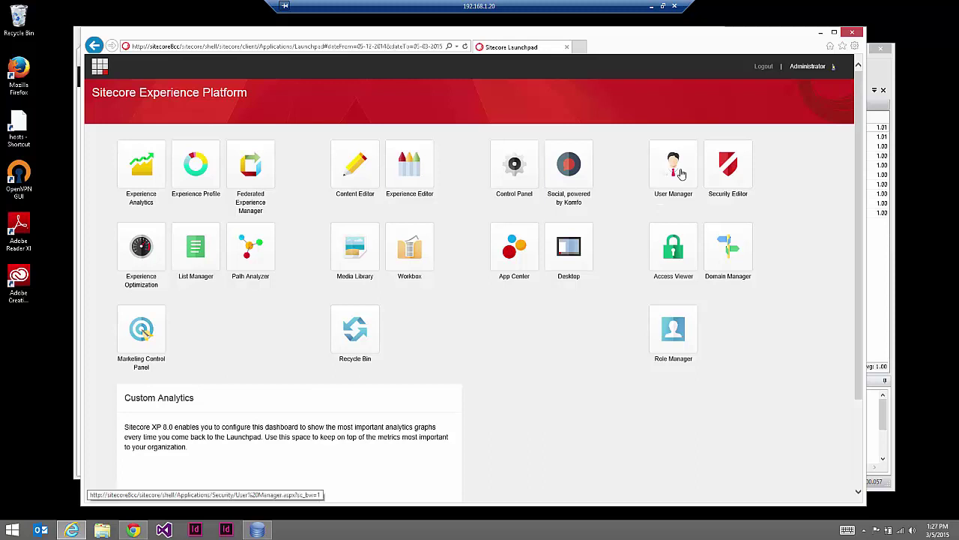
pyautogui.click(681, 174)
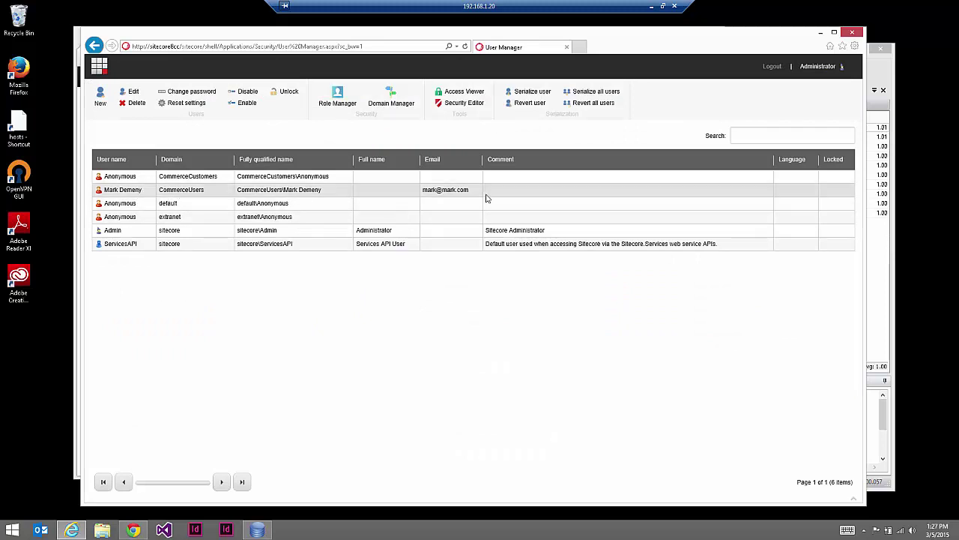
pyautogui.click(893, 91)
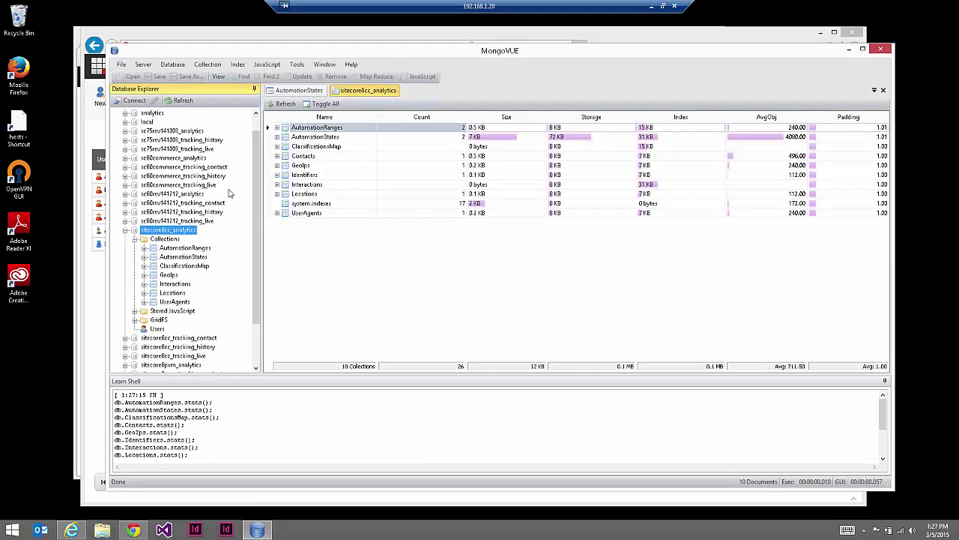
# Refresh the Database Explorer and open the Contacts collection's documents in sitecore8cc_analytics
pyautogui.scroll(1, 127, 233)
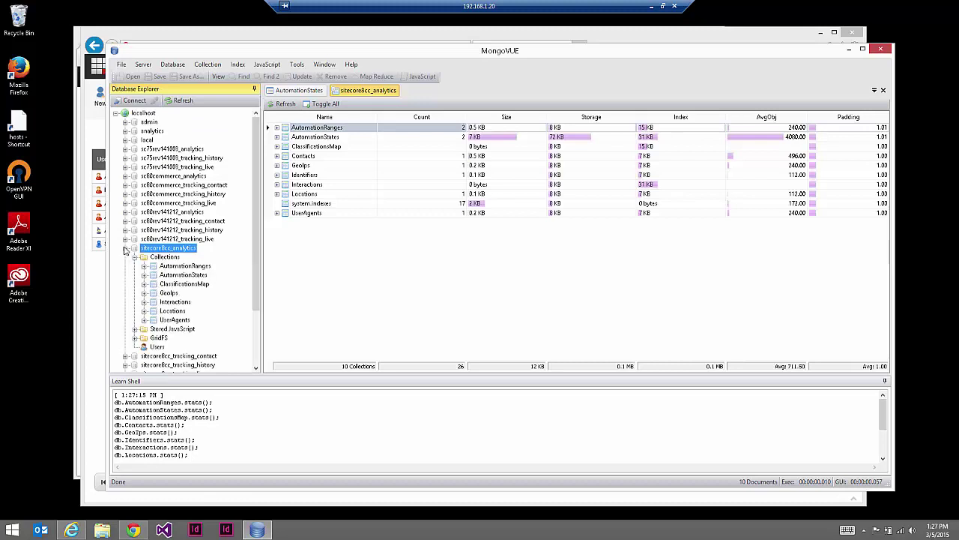
pyautogui.click(126, 356)
pyautogui.click(135, 339)
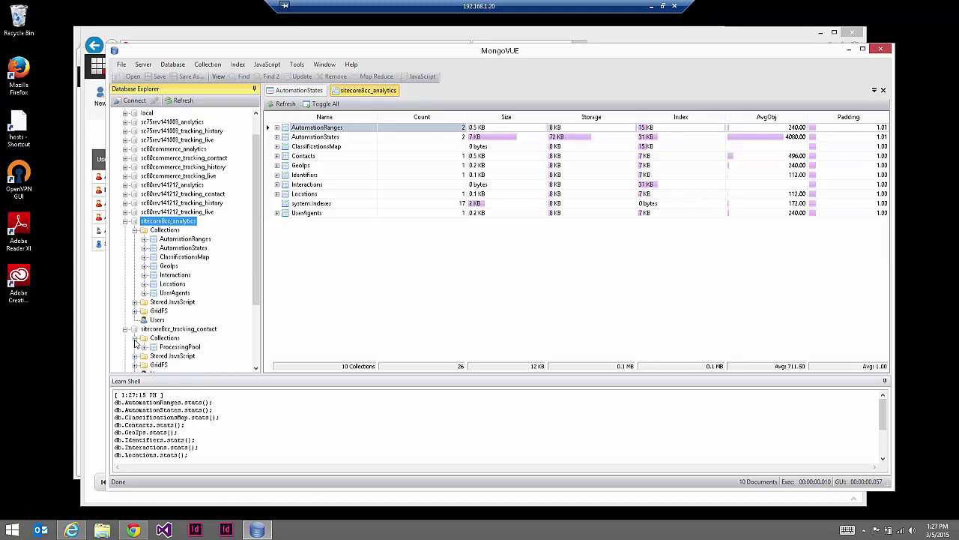
pyautogui.click(125, 329)
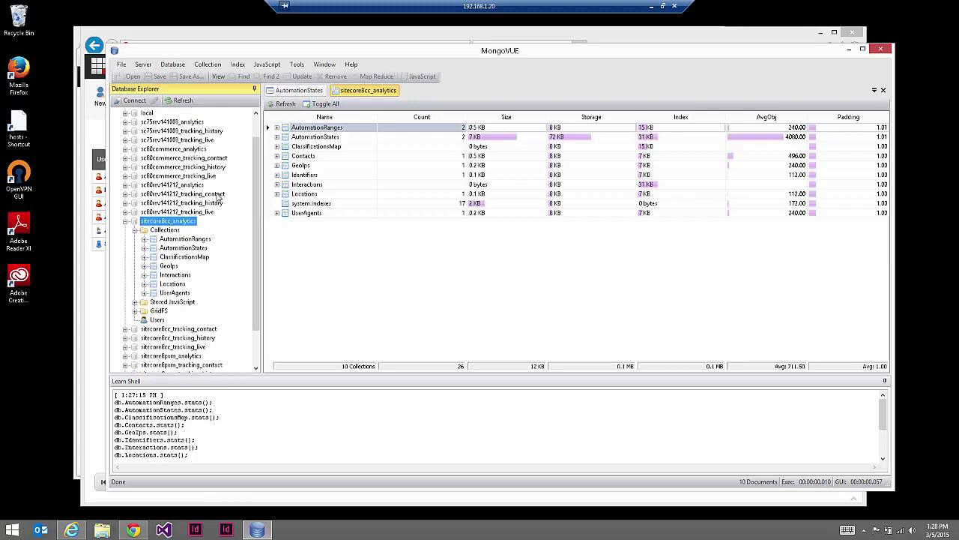
pyautogui.click(181, 101)
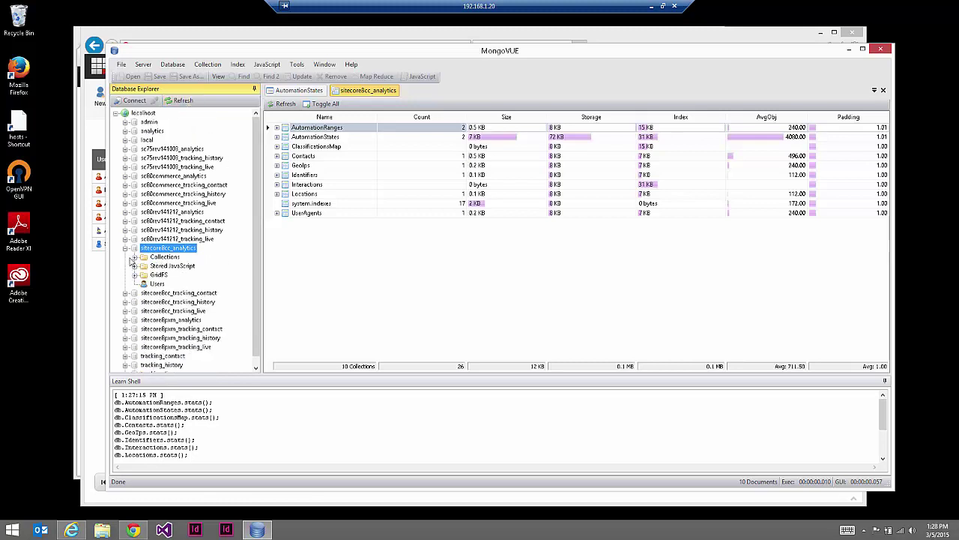
pyautogui.click(134, 257)
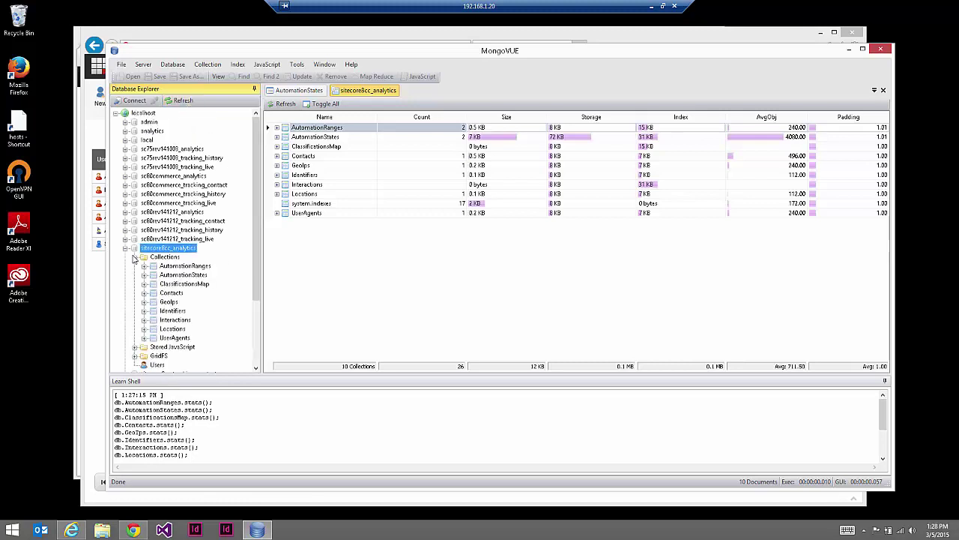
pyautogui.click(145, 293)
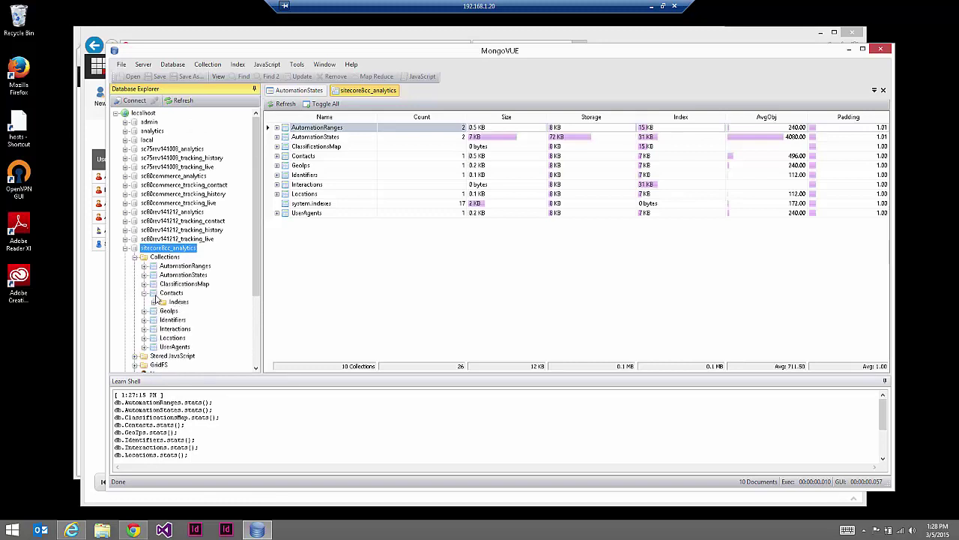
pyautogui.doubleClick(171, 293)
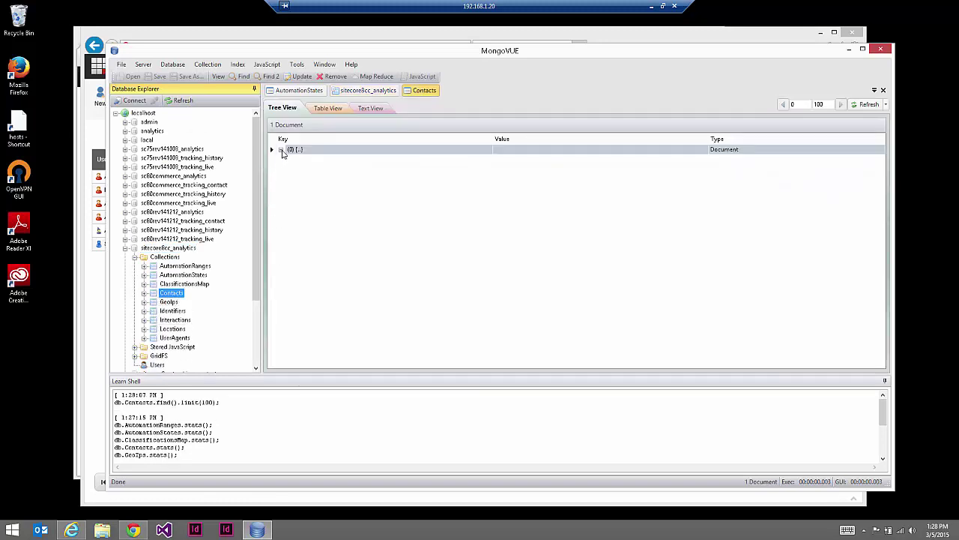
# Expand the contact's Emails, Entries, main, Lease and Identifiers, comparing against User Manager's CommerceUsers account
pyautogui.click(281, 150)
pyautogui.click(290, 187)
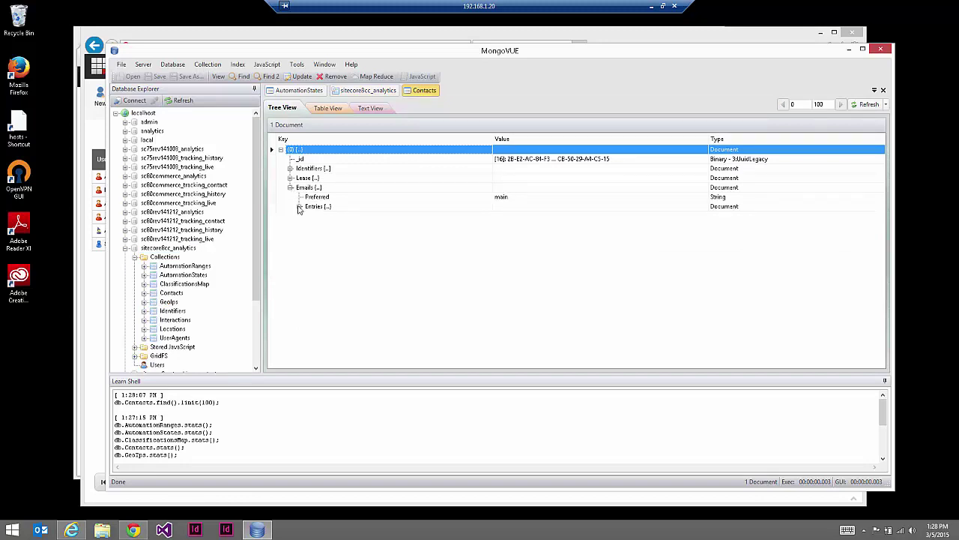
pyautogui.click(299, 206)
pyautogui.click(308, 216)
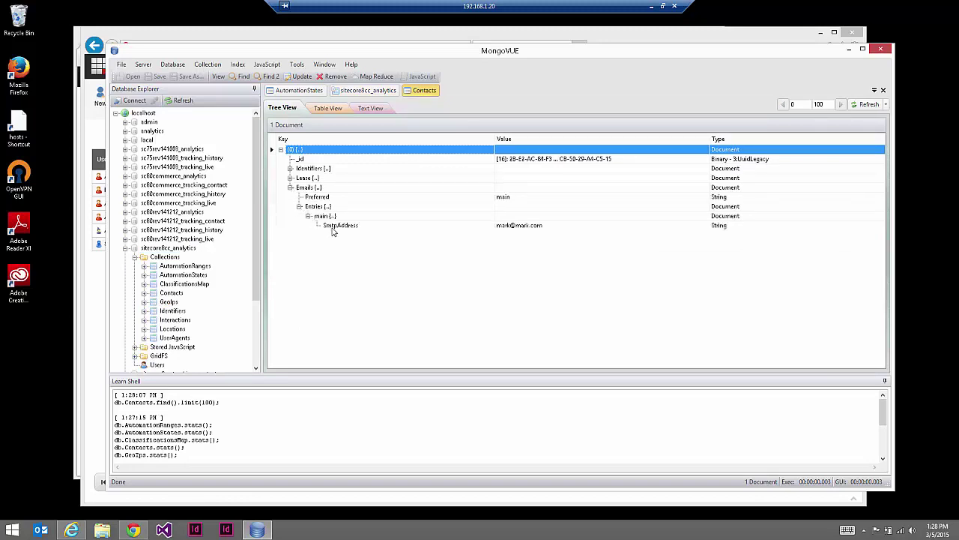
pyautogui.click(504, 227)
pyautogui.click(290, 178)
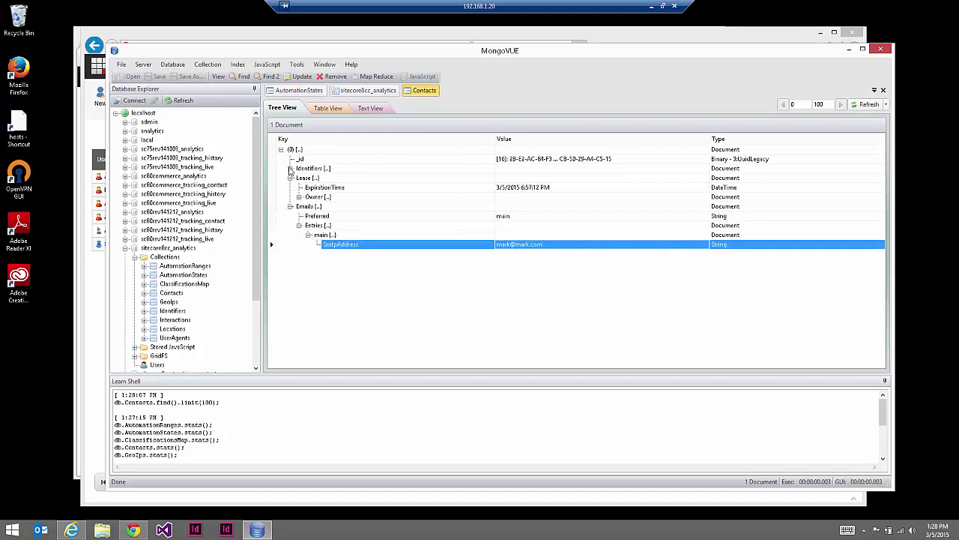
pyautogui.click(290, 168)
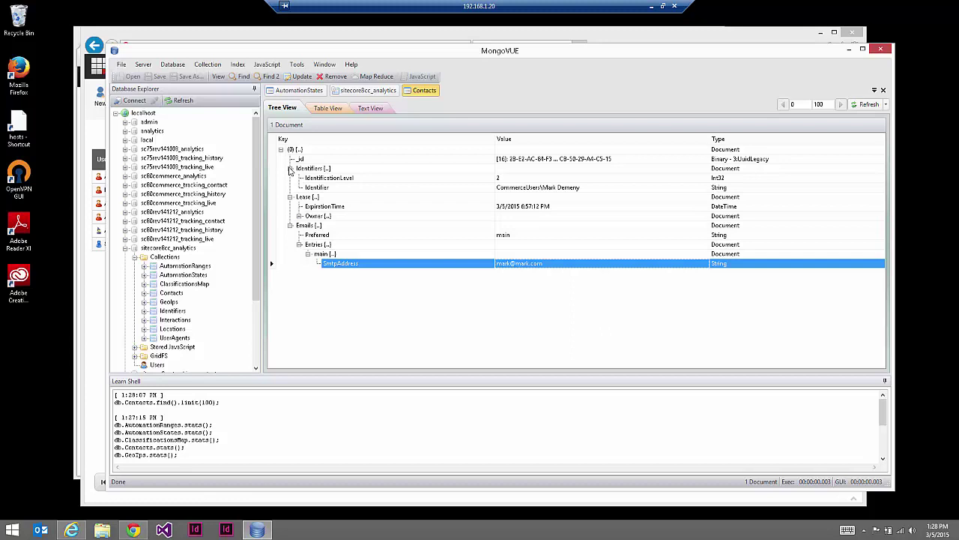
pyautogui.click(87, 271)
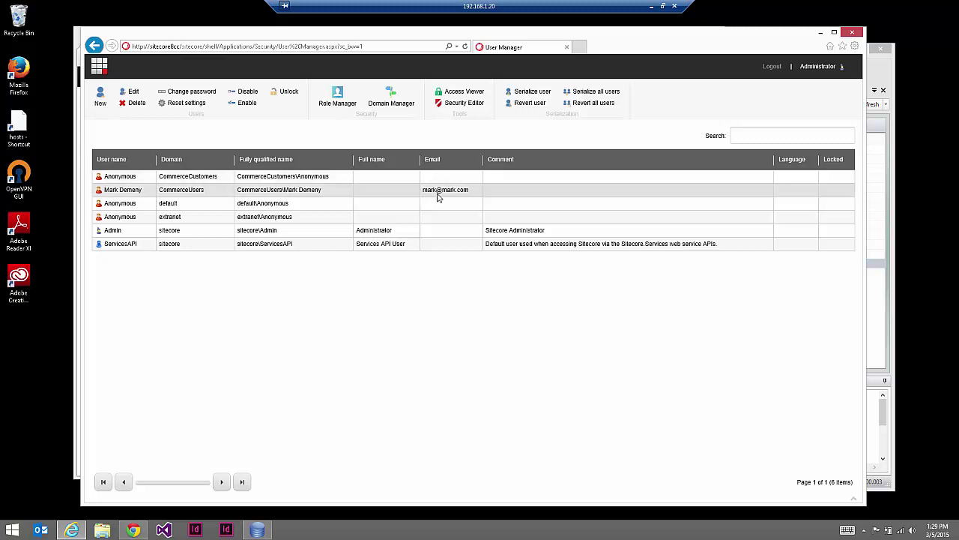
pyautogui.click(890, 190)
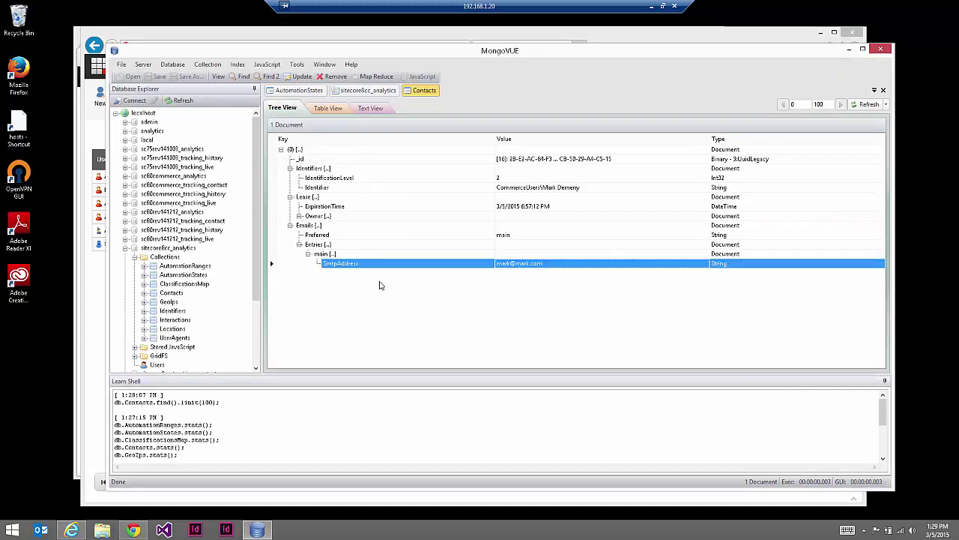